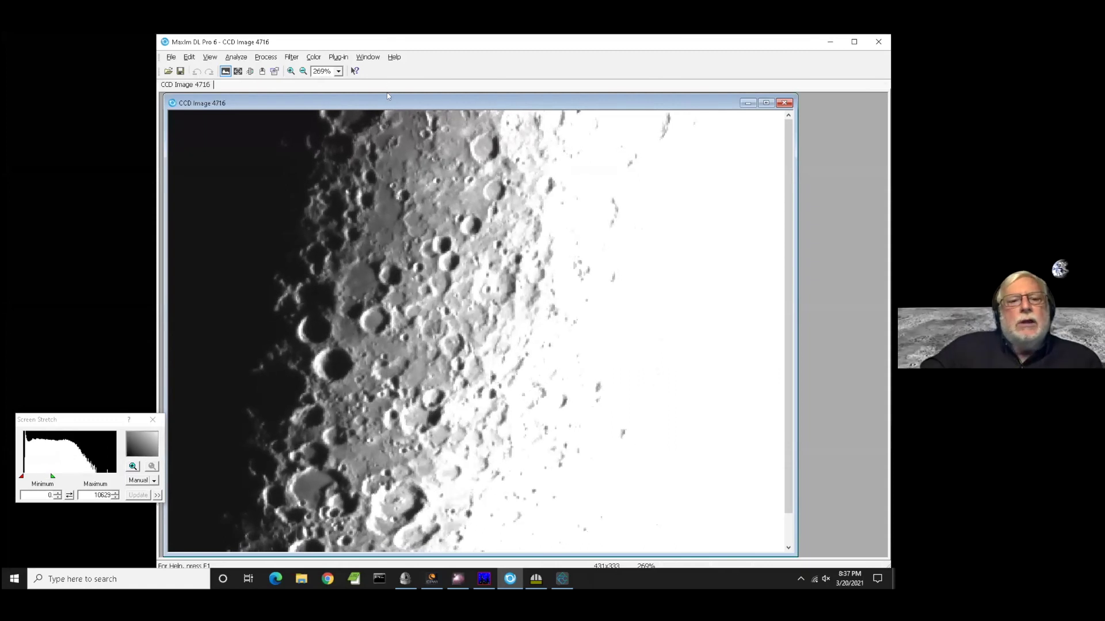
- Reposition the moon image window and the program window, and hide the Screen Stretch window
drag(429, 103, 496, 103)
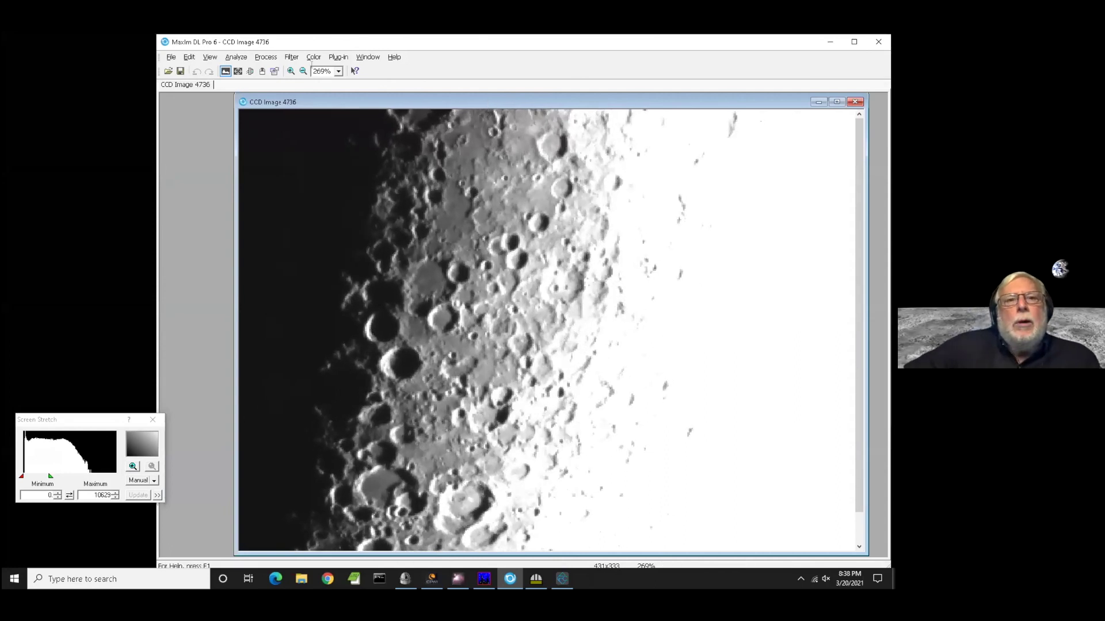
click(226, 71)
click(226, 71)
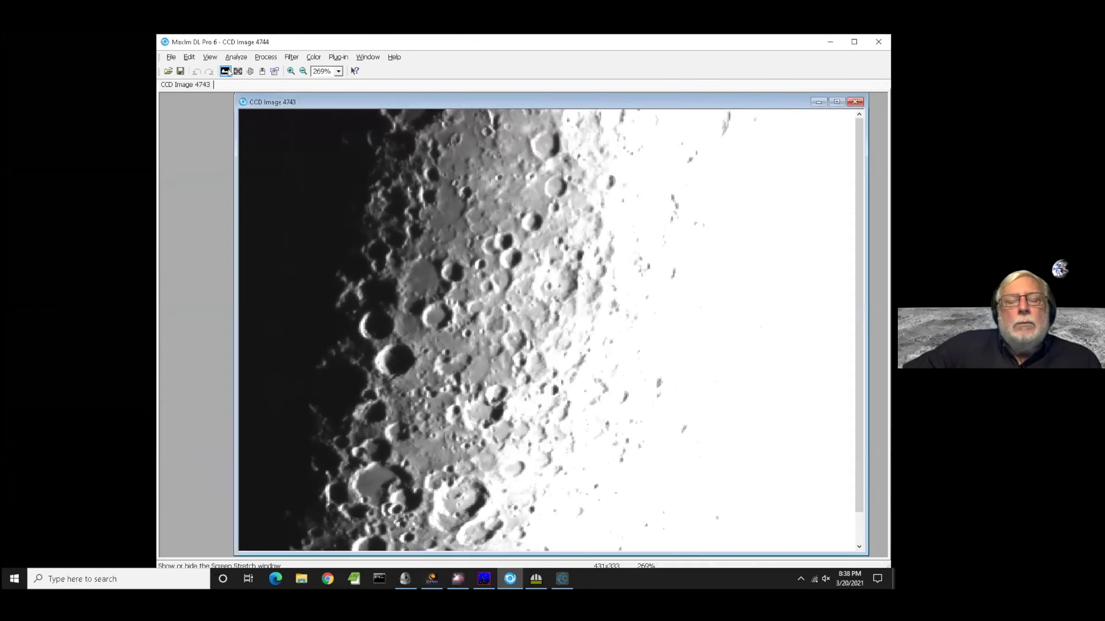
click(225, 71)
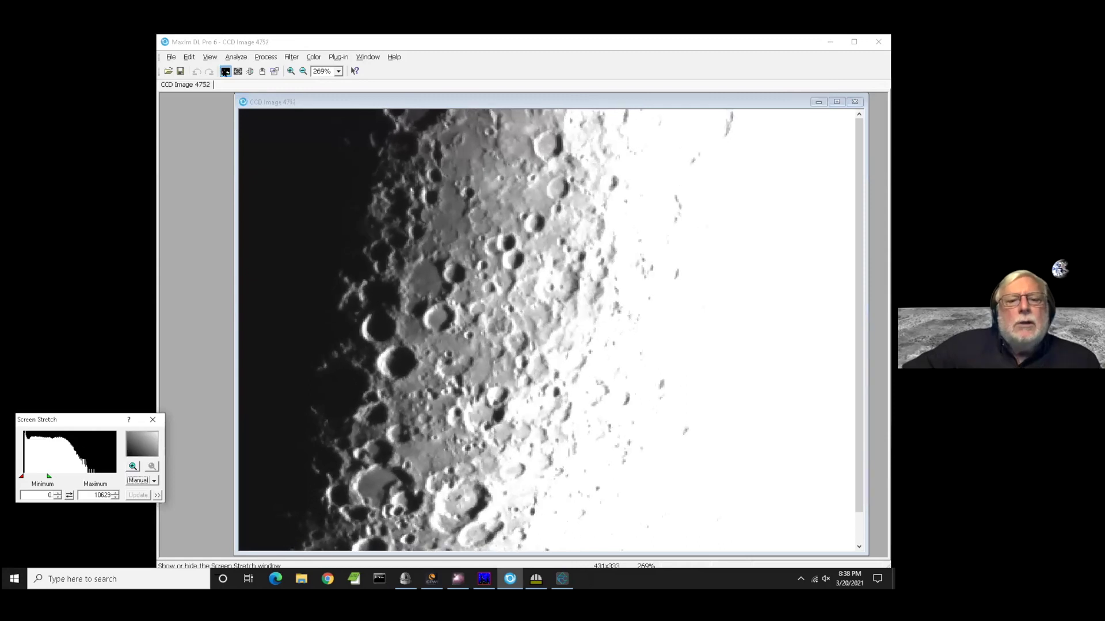
click(225, 70)
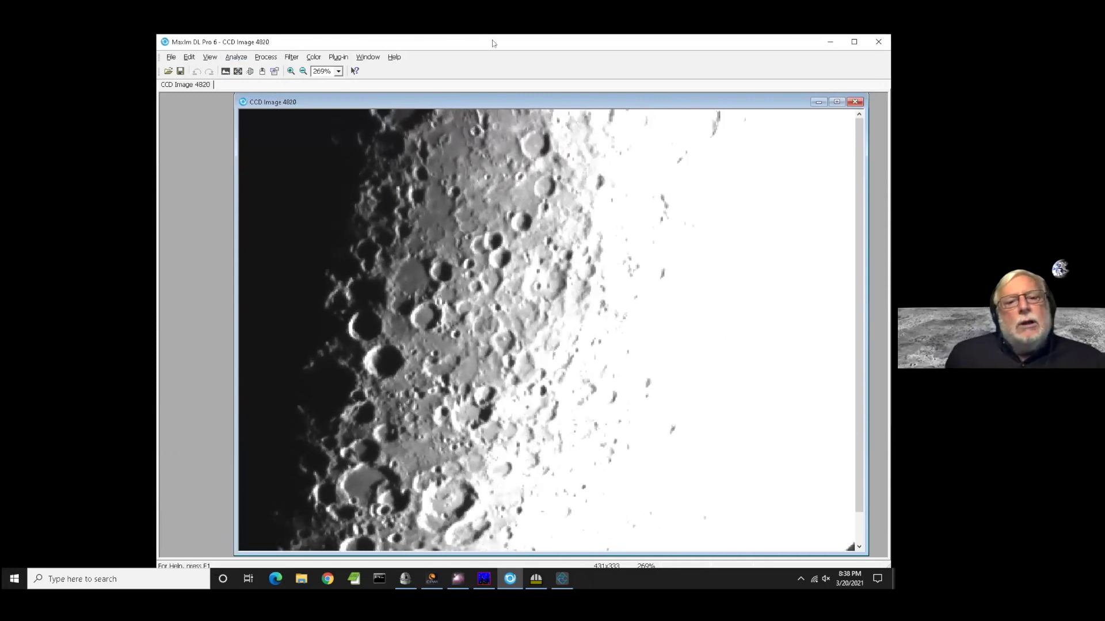
mouse_move(676, 33)
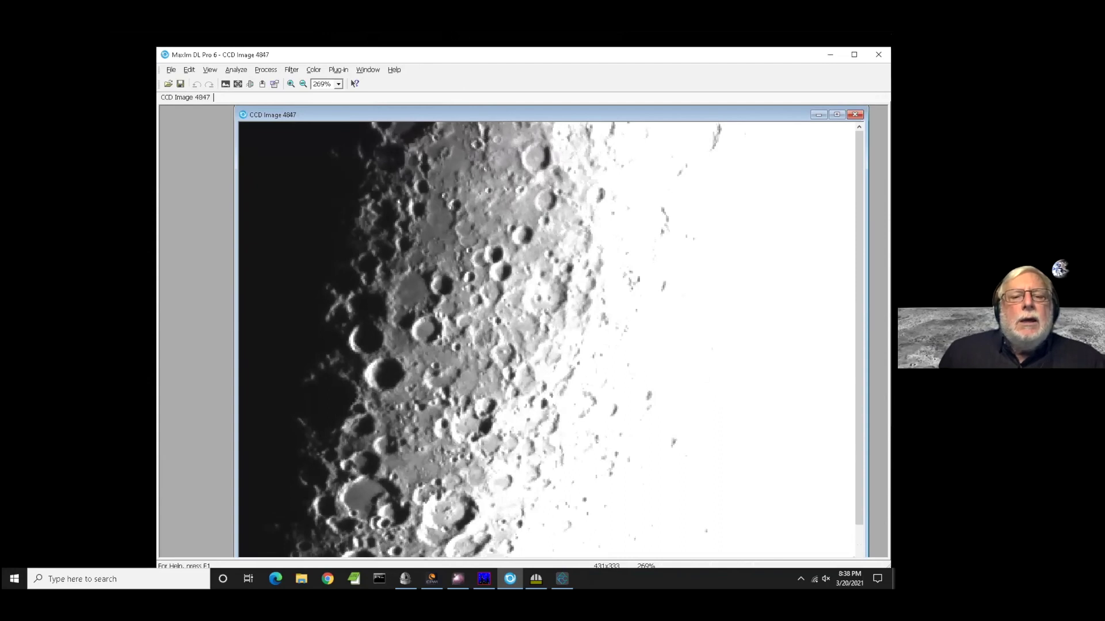
drag(486, 62, 425, 77)
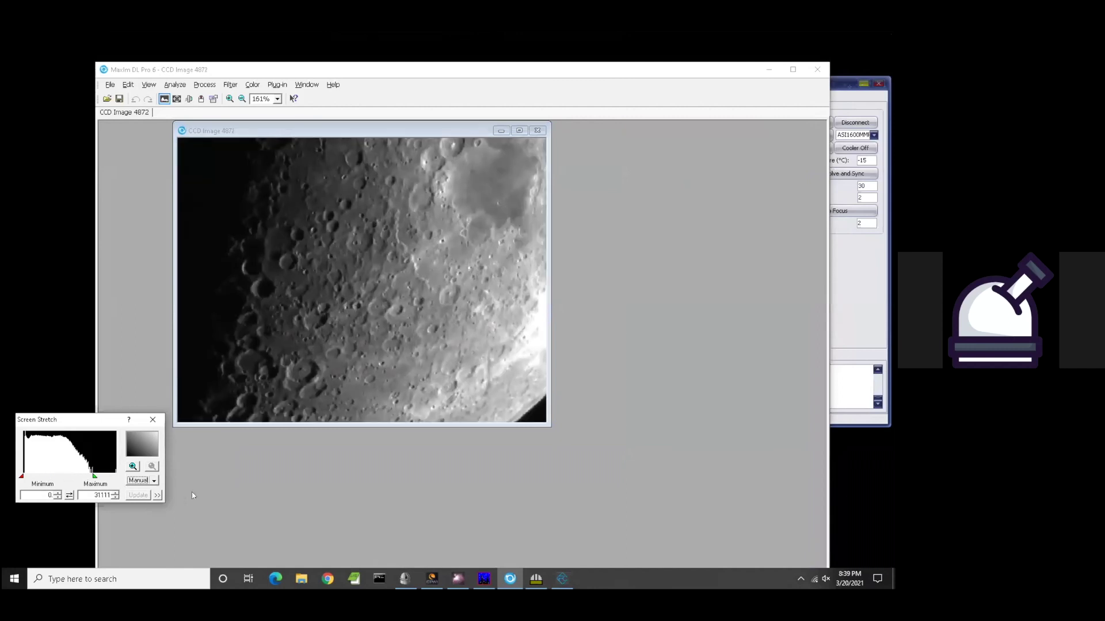
- Apply the Moon preset to the live image's screen stretch and reposition the image window in the workspace
click(144, 481)
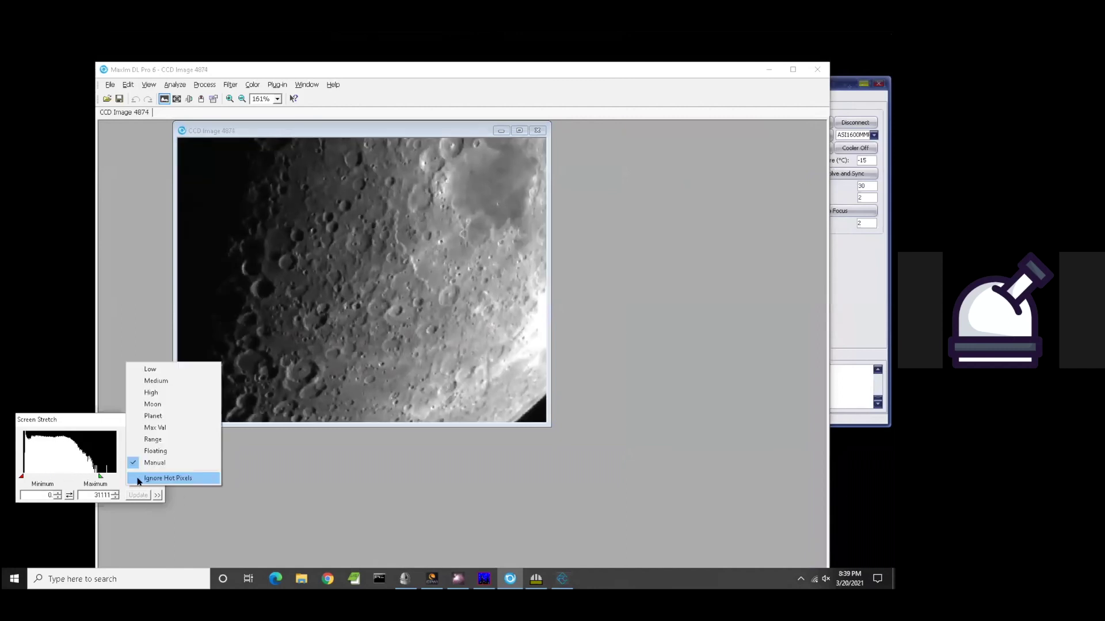
click(152, 403)
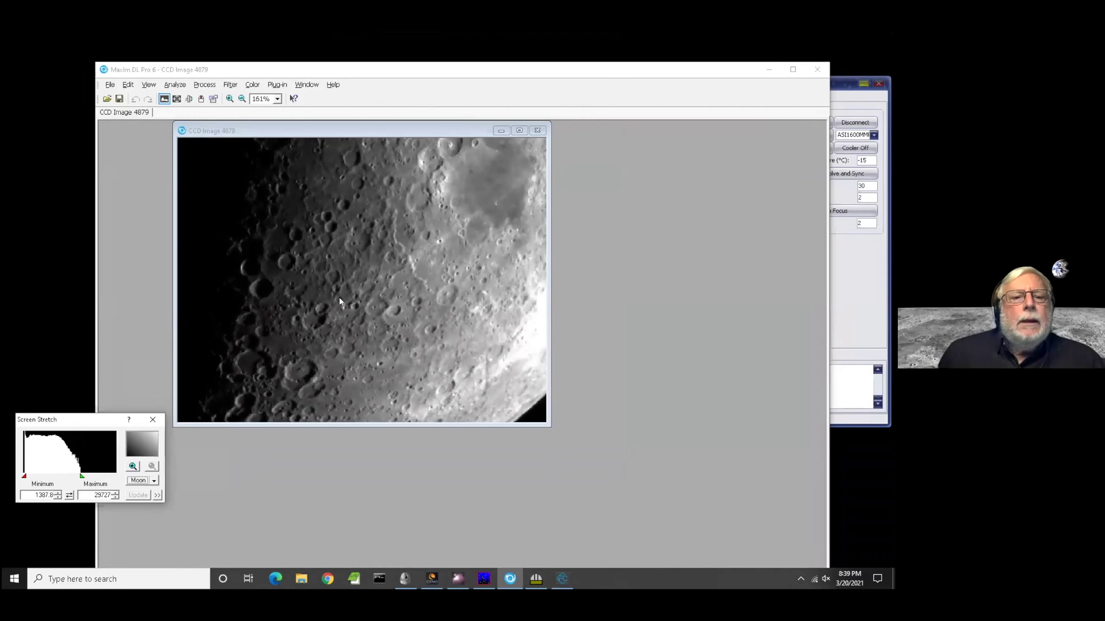
drag(327, 131, 364, 161)
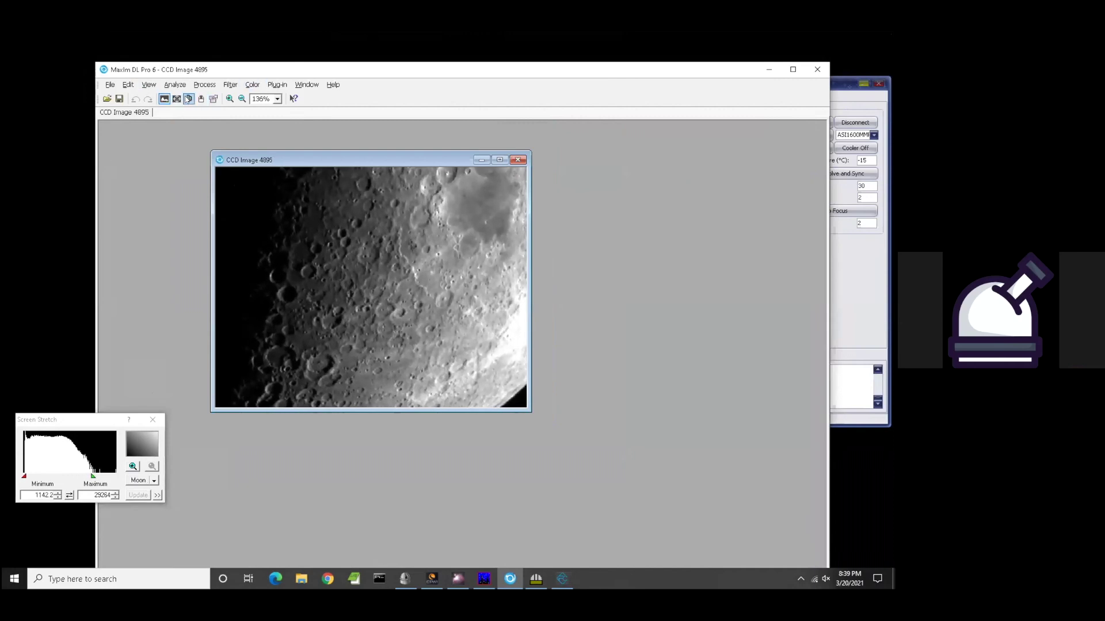
- Stop the continuous exposures, reset the subframe to the full 4656 × 3520 sensor, and take a single exposure
click(188, 98)
click(834, 383)
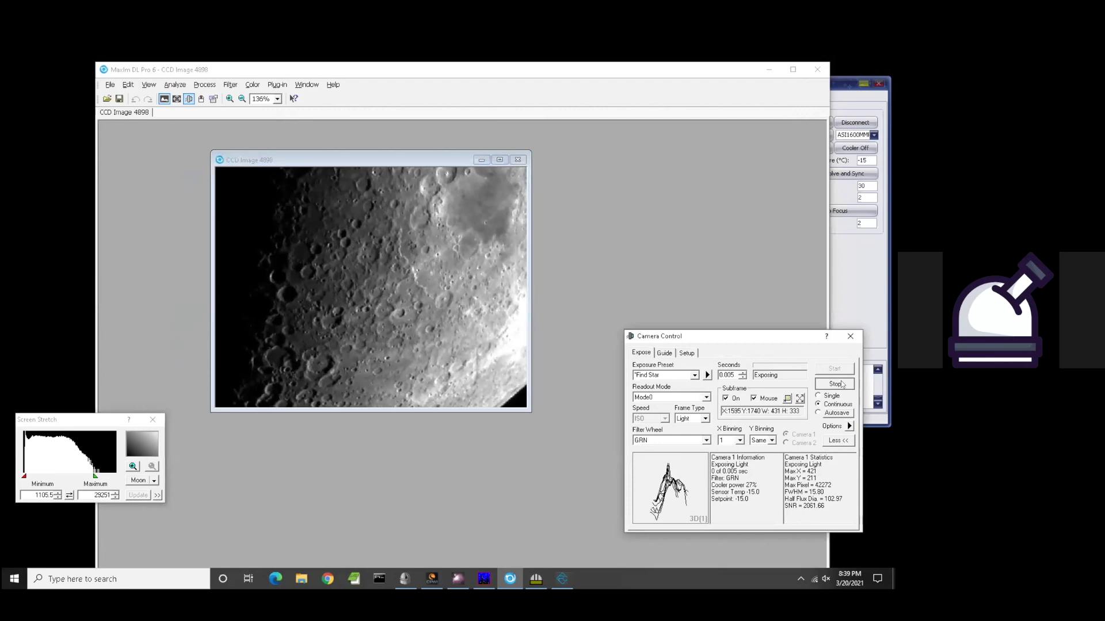
click(817, 395)
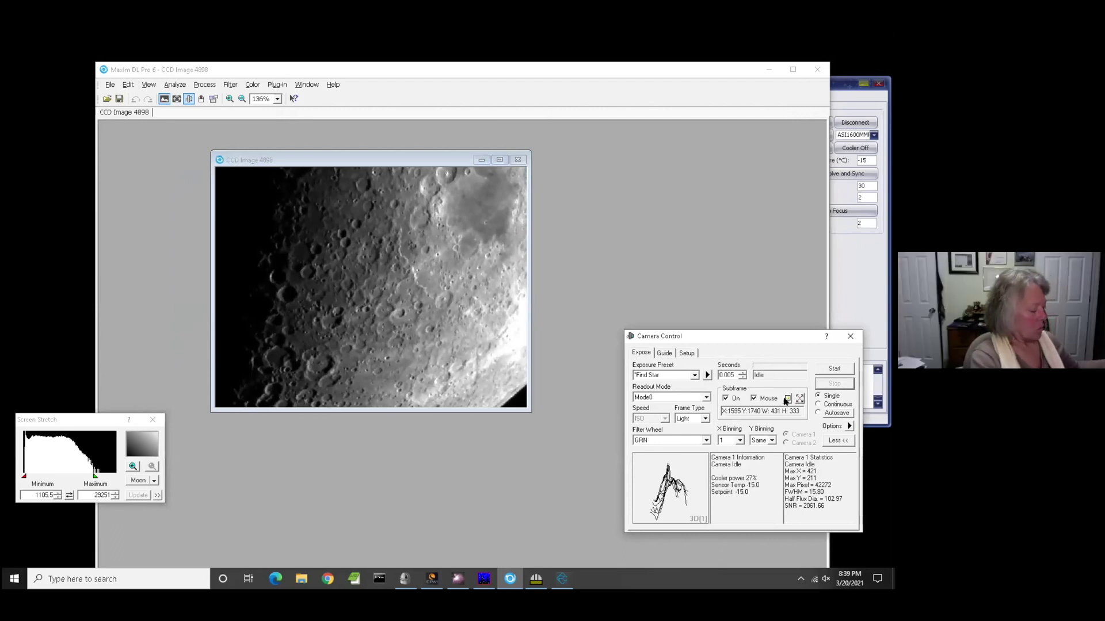
click(833, 368)
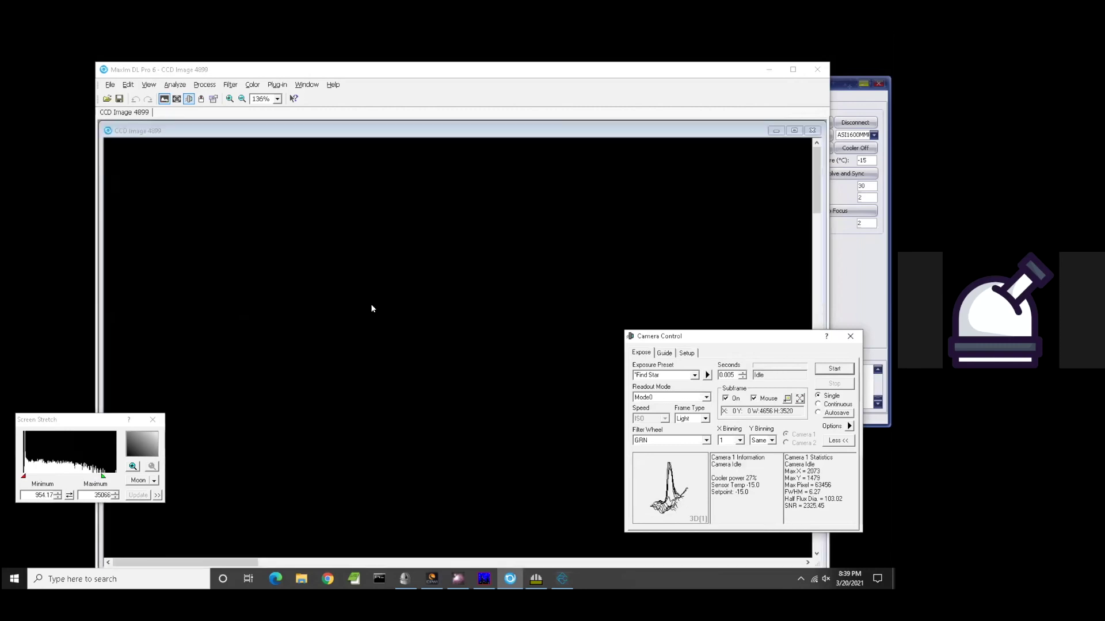
scroll(378, 332, down, 1)
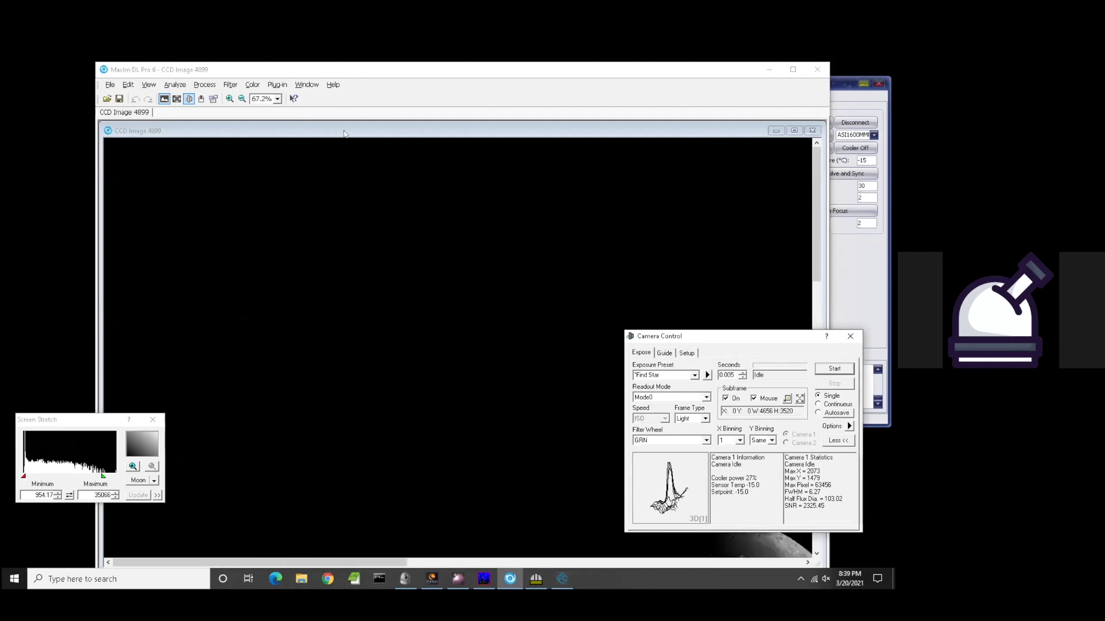
scroll(343, 138, down, 1)
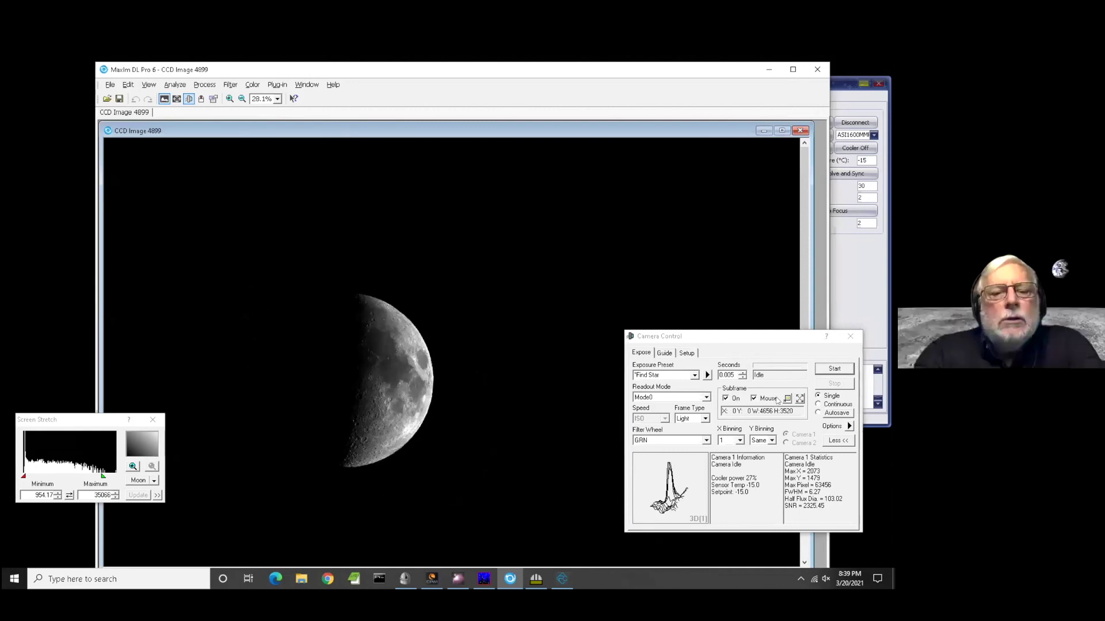
- Draw a subframe of about 1159 × 1248 pixels around the whole Moon and take a single exposure
click(799, 400)
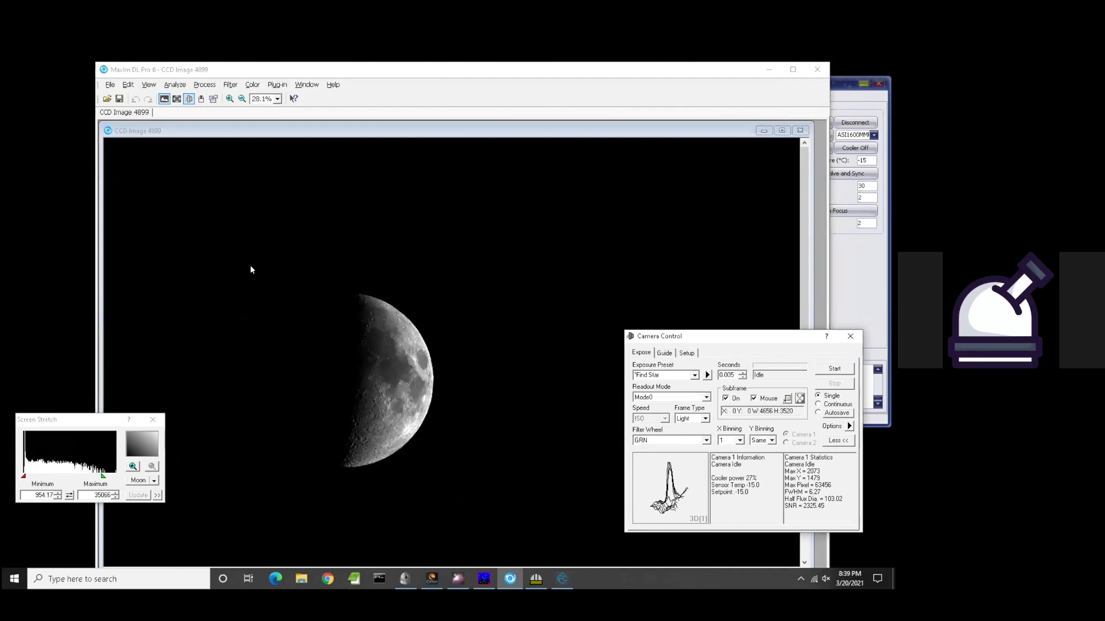
drag(277, 287, 451, 473)
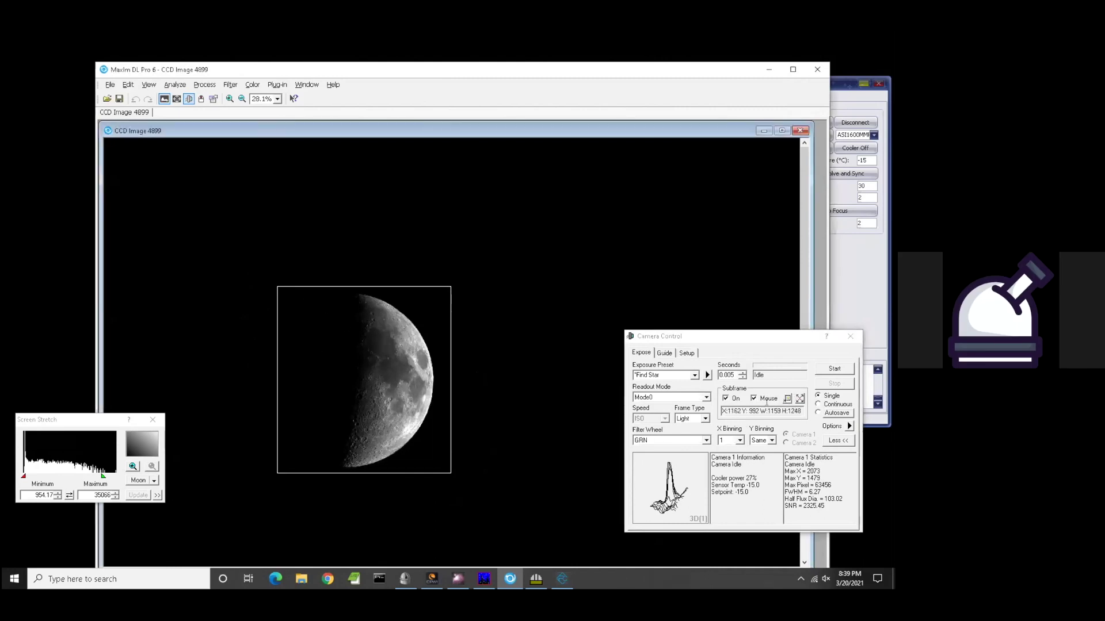
click(840, 370)
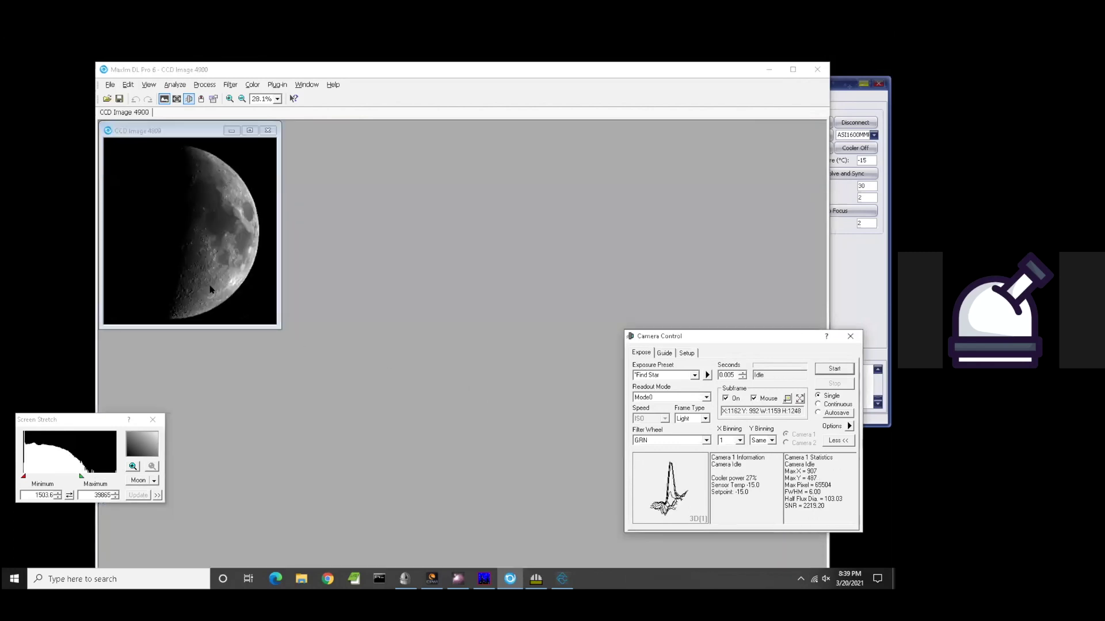
scroll(211, 289, up, 2)
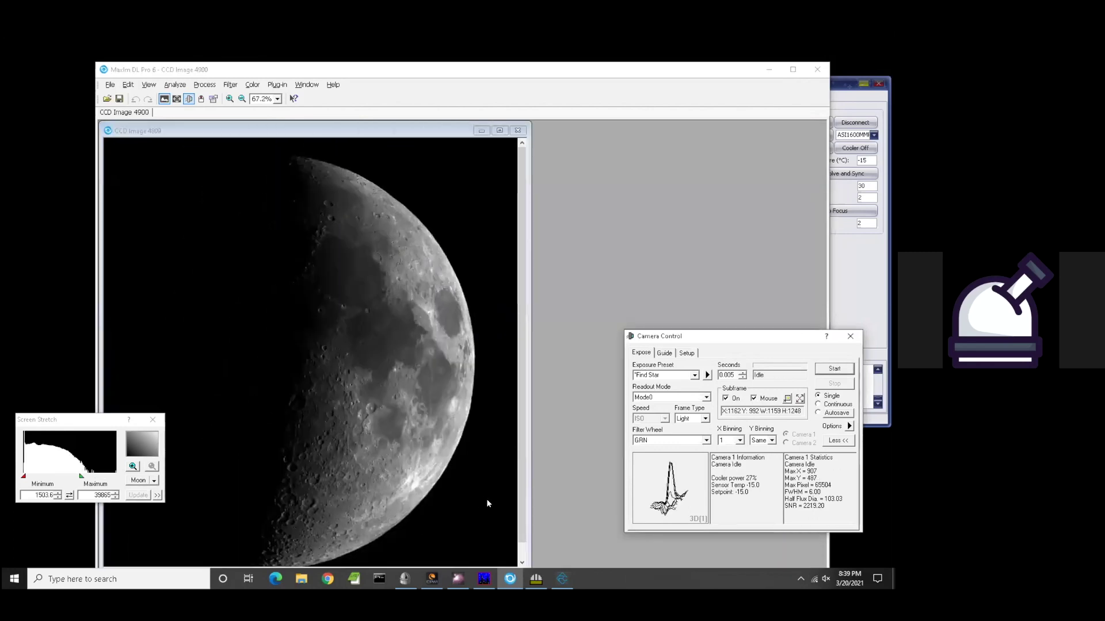
scroll(488, 504, down, 1)
drag(311, 131, 426, 135)
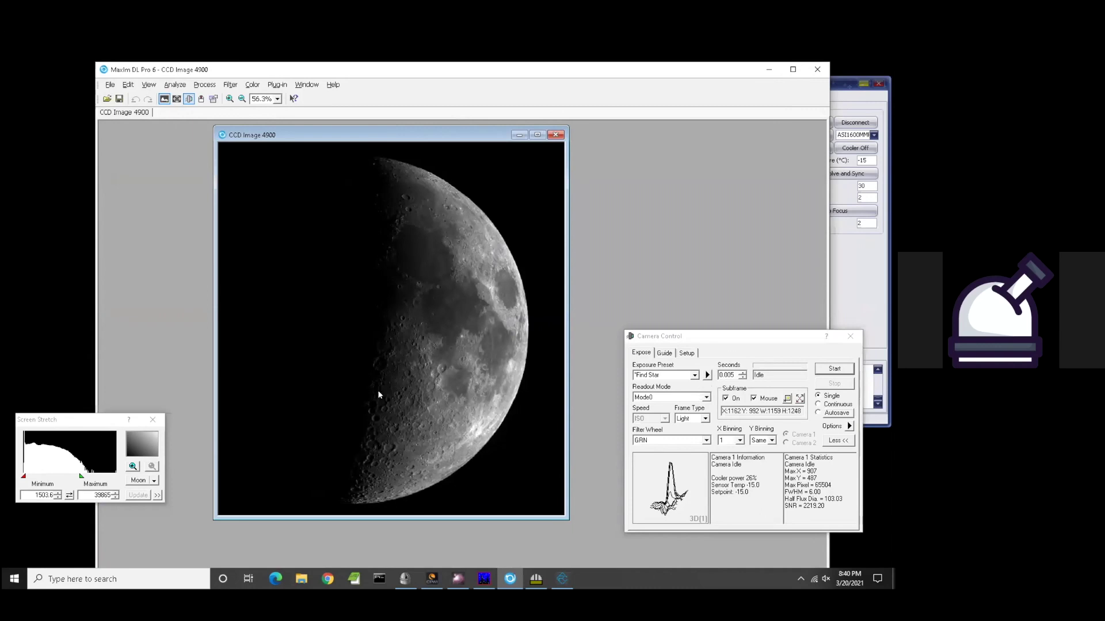
- Lower the screen stretch maximum of the Moon image to about 7518 to brighten the terminator
scroll(389, 397, up, 2)
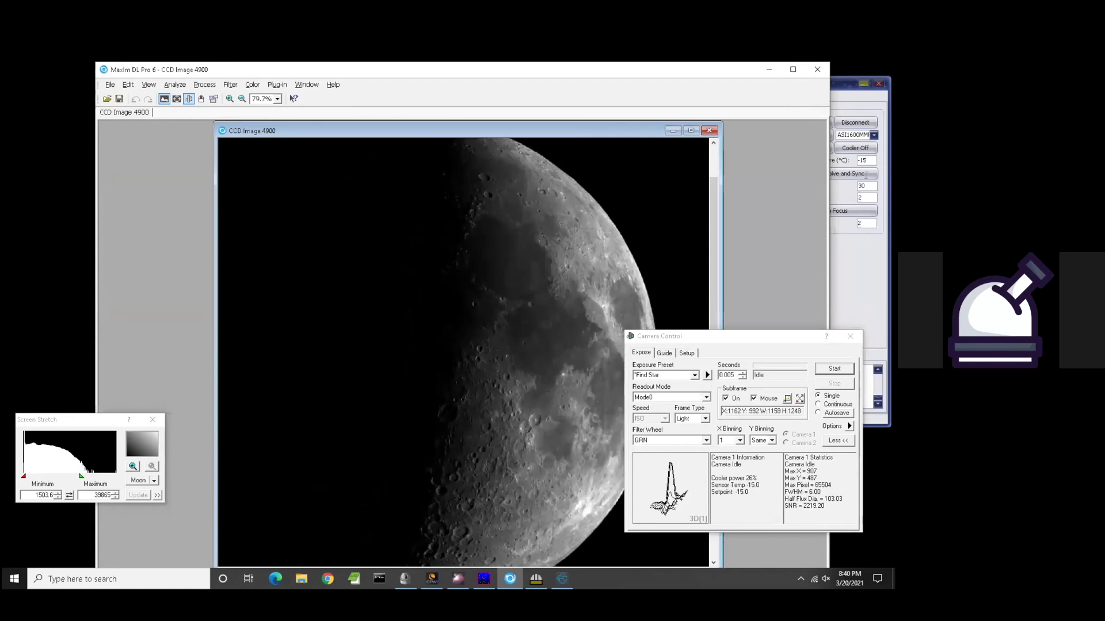
drag(711, 260, 711, 270)
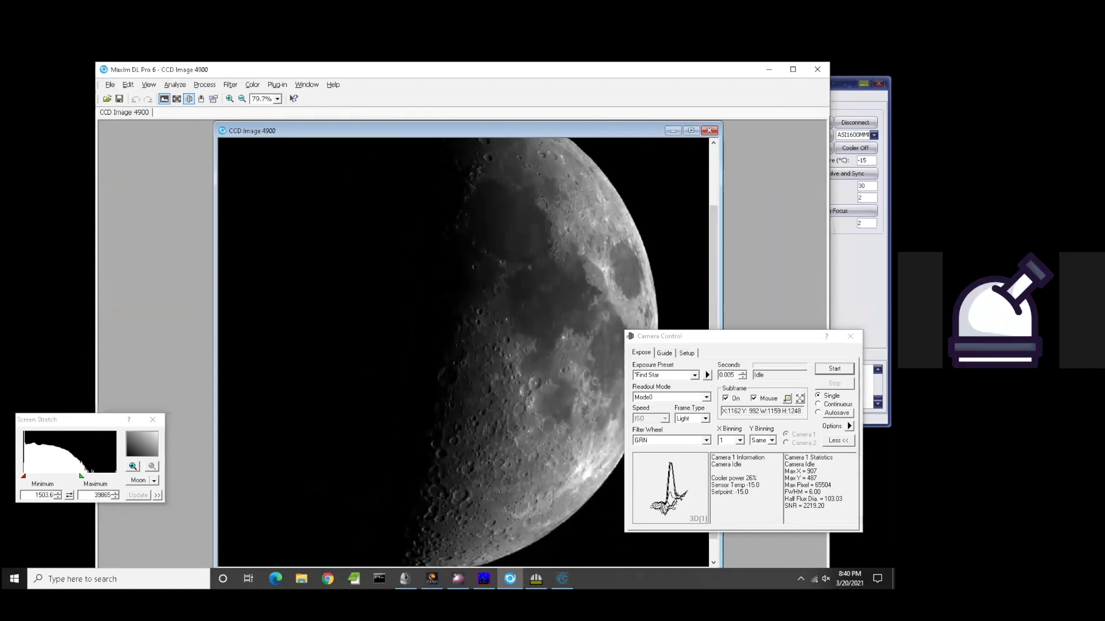
drag(81, 477, 53, 478)
drag(712, 266, 719, 249)
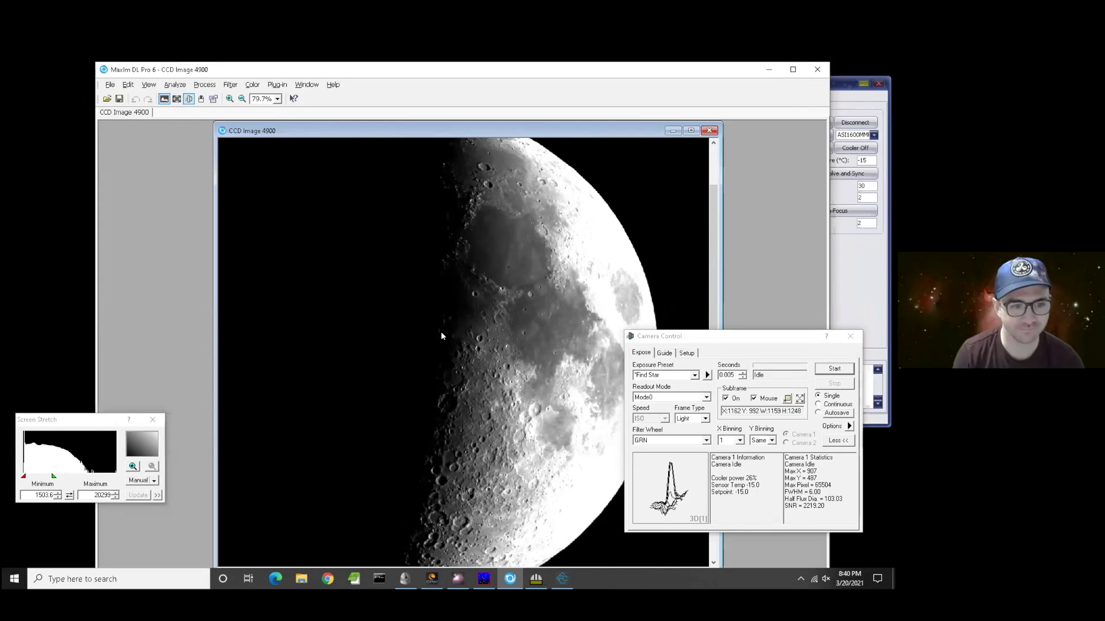
right_click(35, 477)
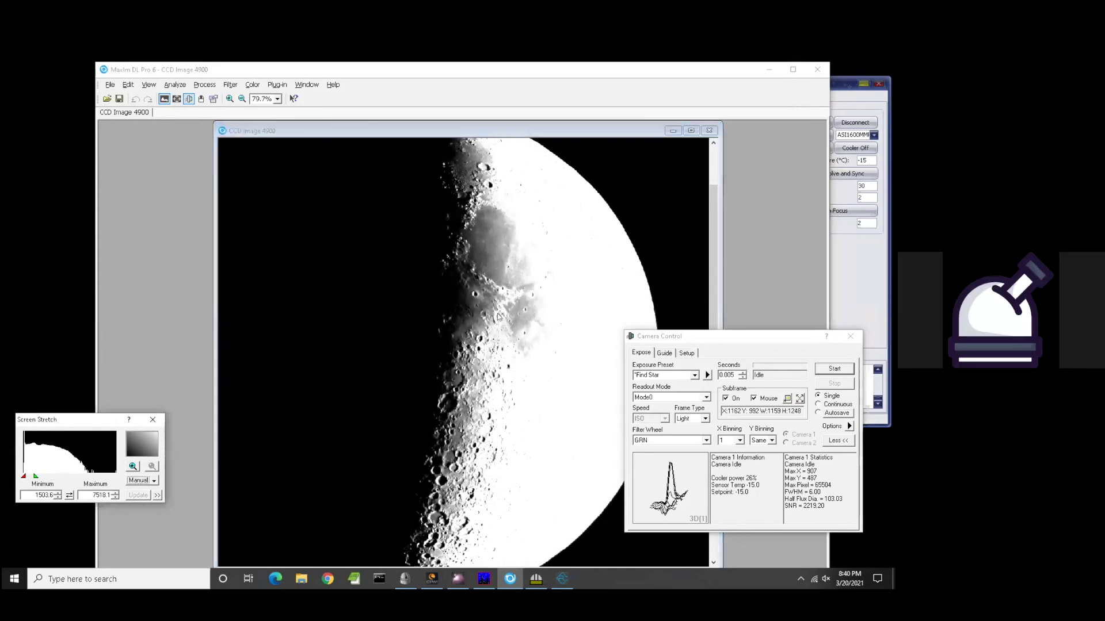
- Fine-tune the screen stretch on the enlarged terminator, with the minimum at 0 and the maximum at about 7142
scroll(451, 327, up, 1)
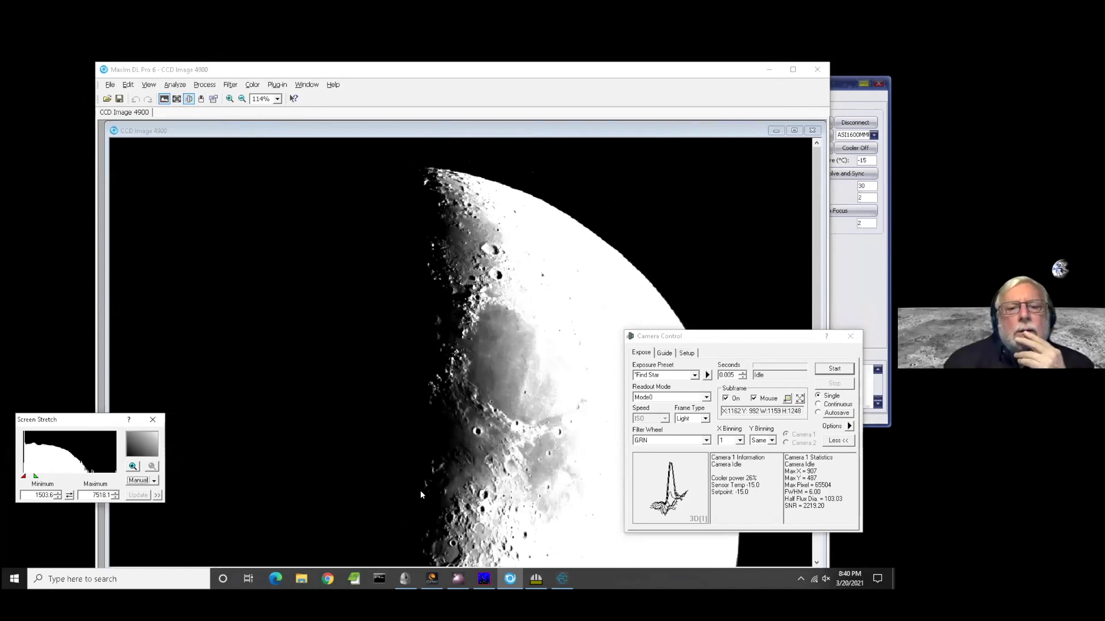
scroll(430, 462, up, 1)
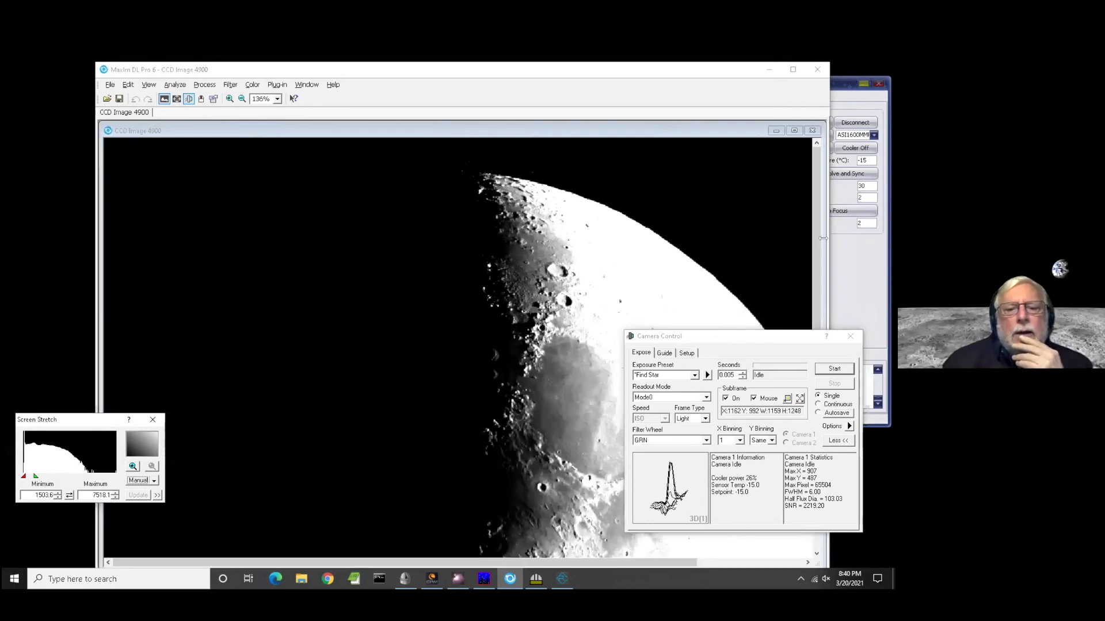
drag(817, 242, 789, 357)
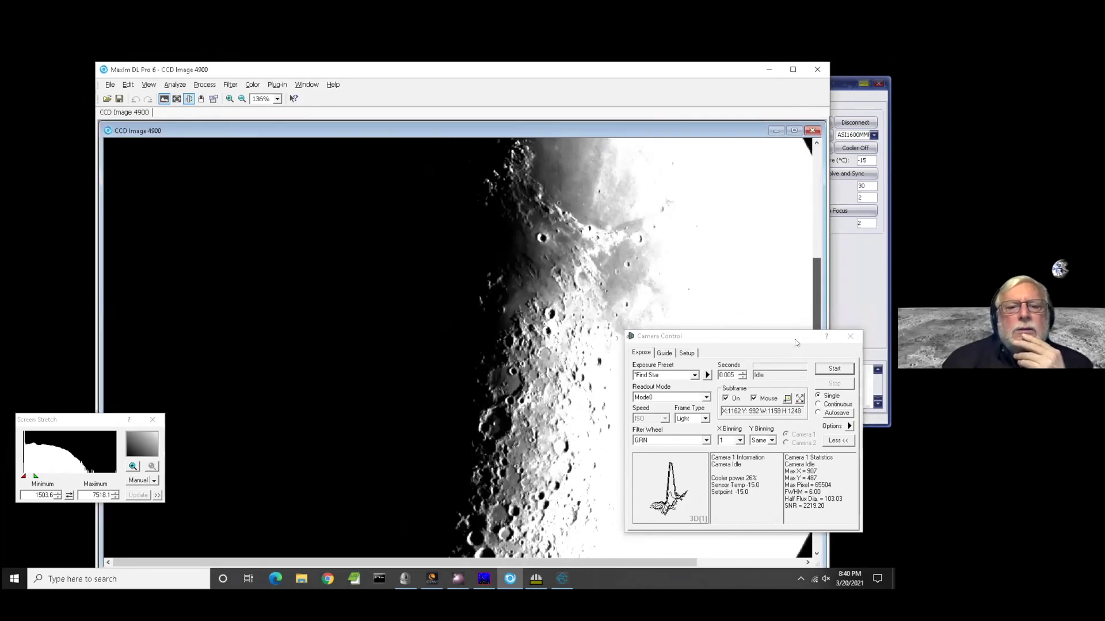
scroll(509, 328, up, 1)
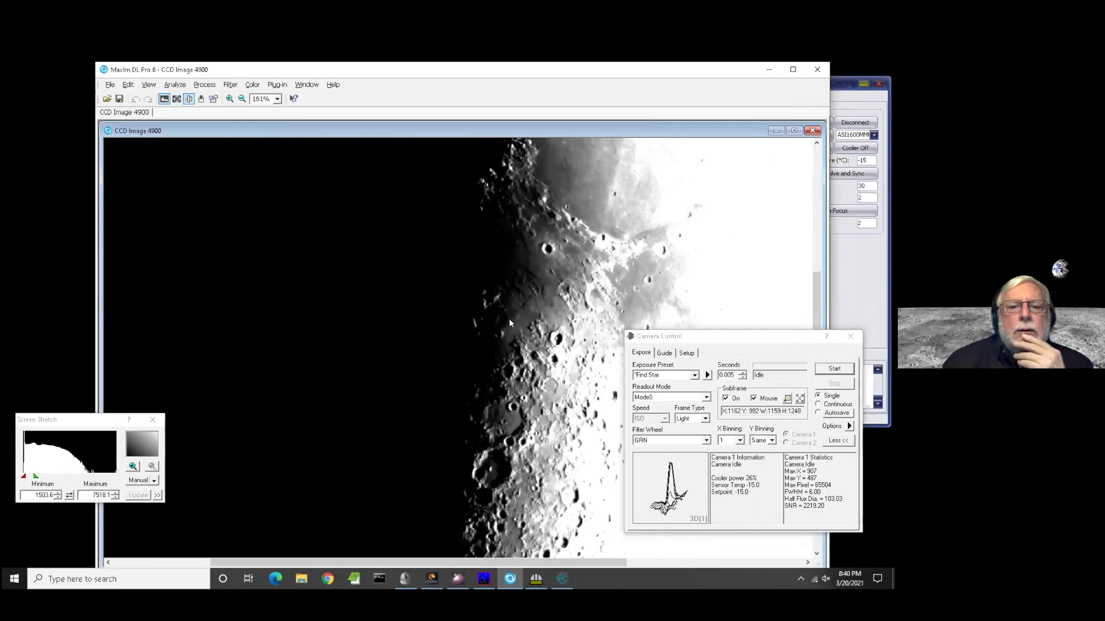
scroll(509, 322, up, 3)
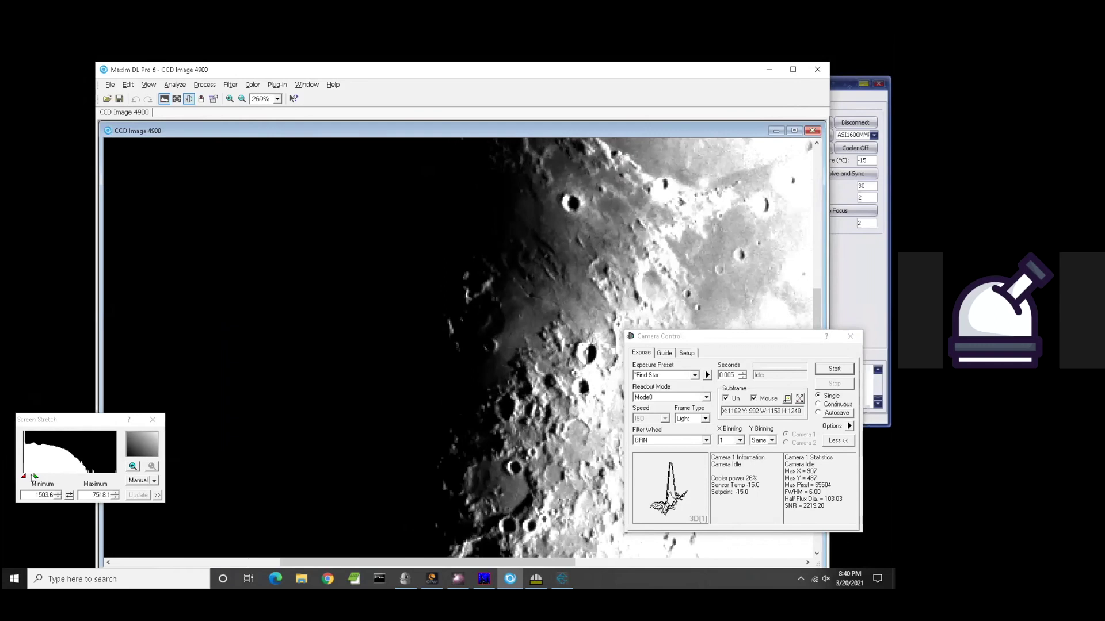
mouse_move(36, 477)
mouse_down()
mouse_move(49, 478)
mouse_move(33, 478)
mouse_up()
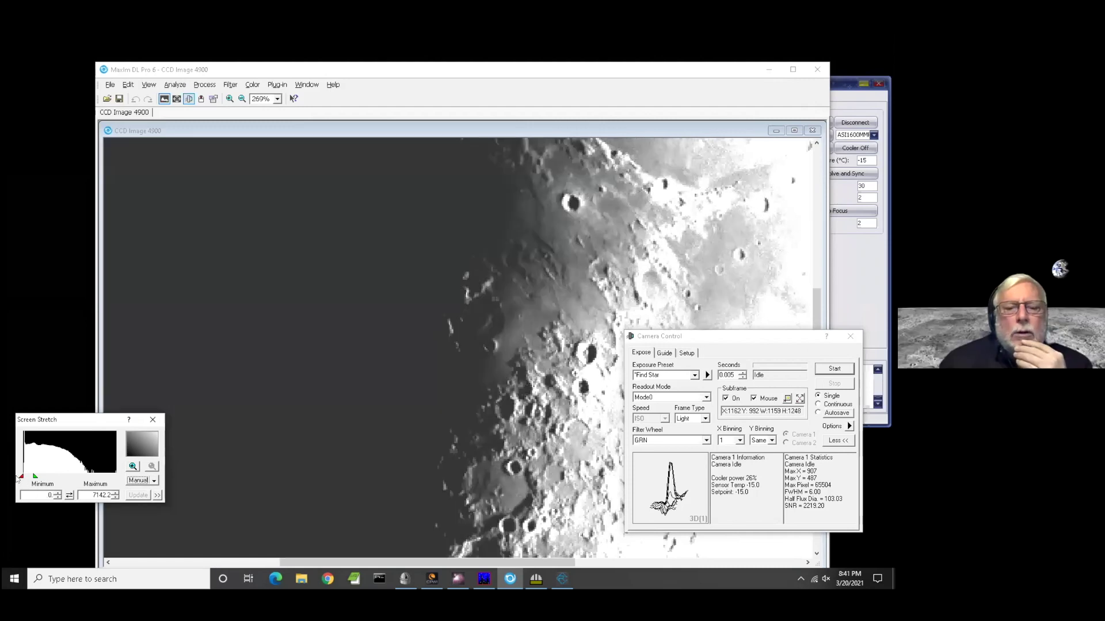
drag(23, 477, 18, 479)
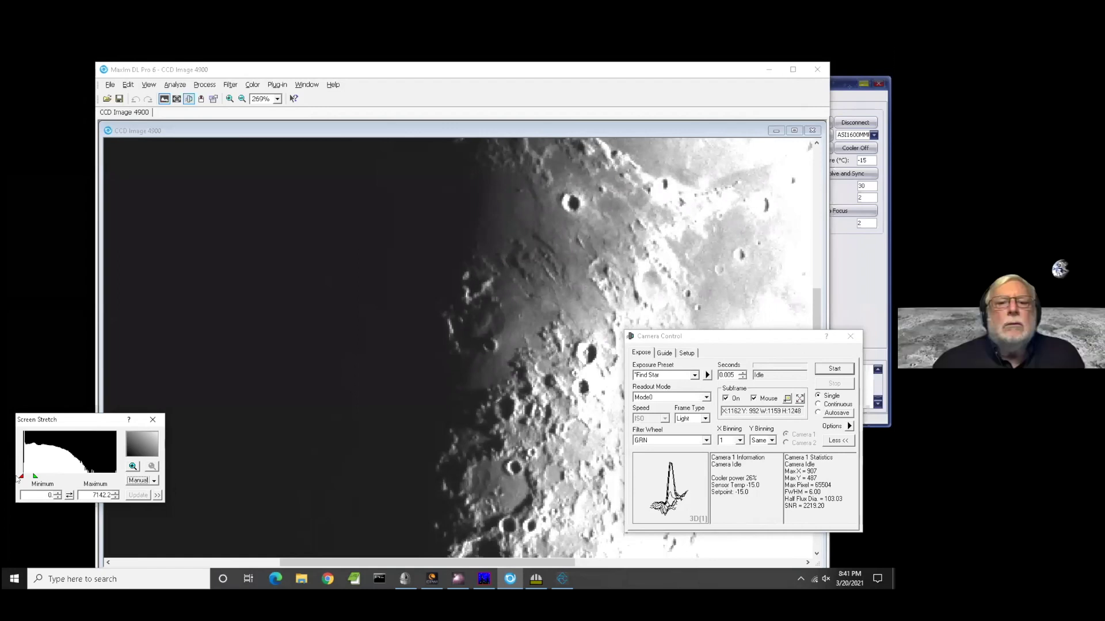
- Start continuous exposures of the Moon subframe and close the Camera Control window
click(818, 404)
click(827, 370)
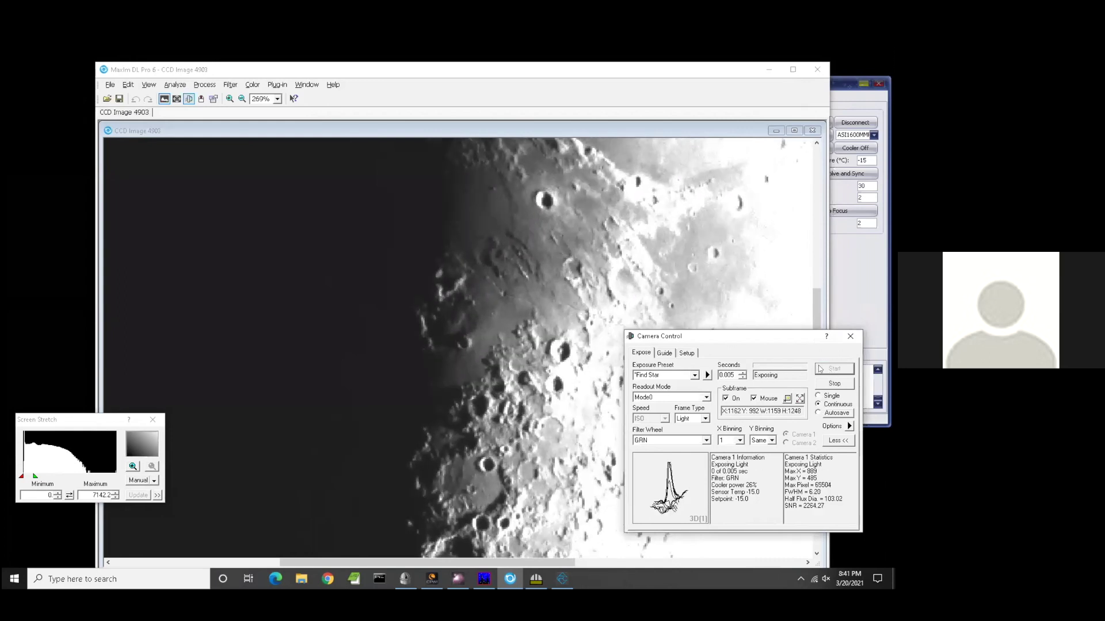
click(848, 337)
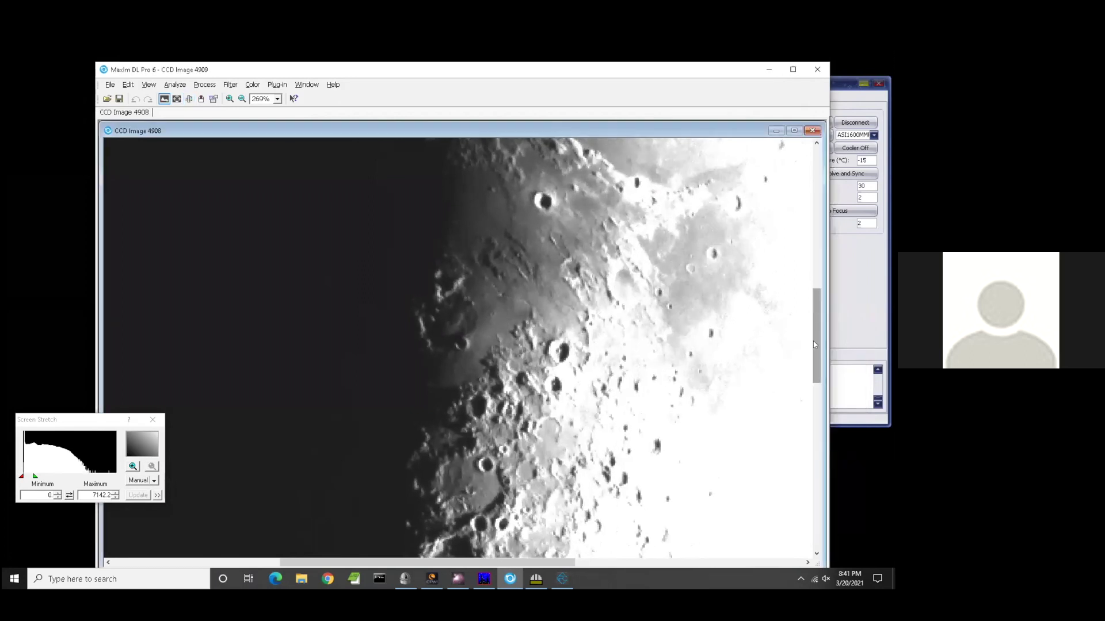
drag(813, 343, 808, 328)
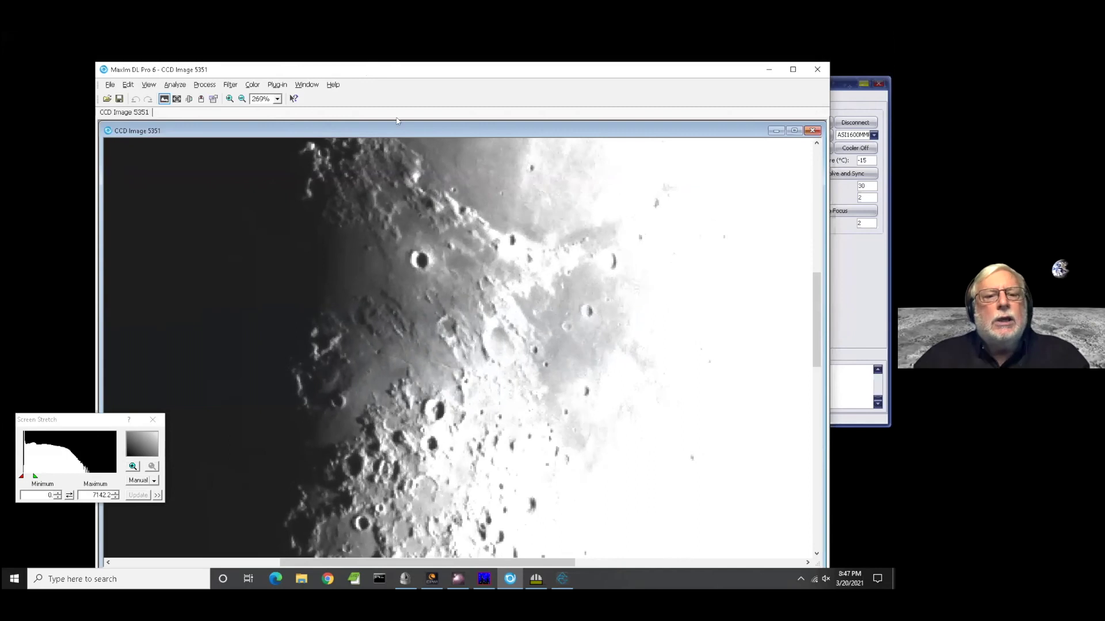
- Raise the screen stretch maximum to about 27065 to reveal detail across the Moon's bright side
scroll(326, 285, down, 4)
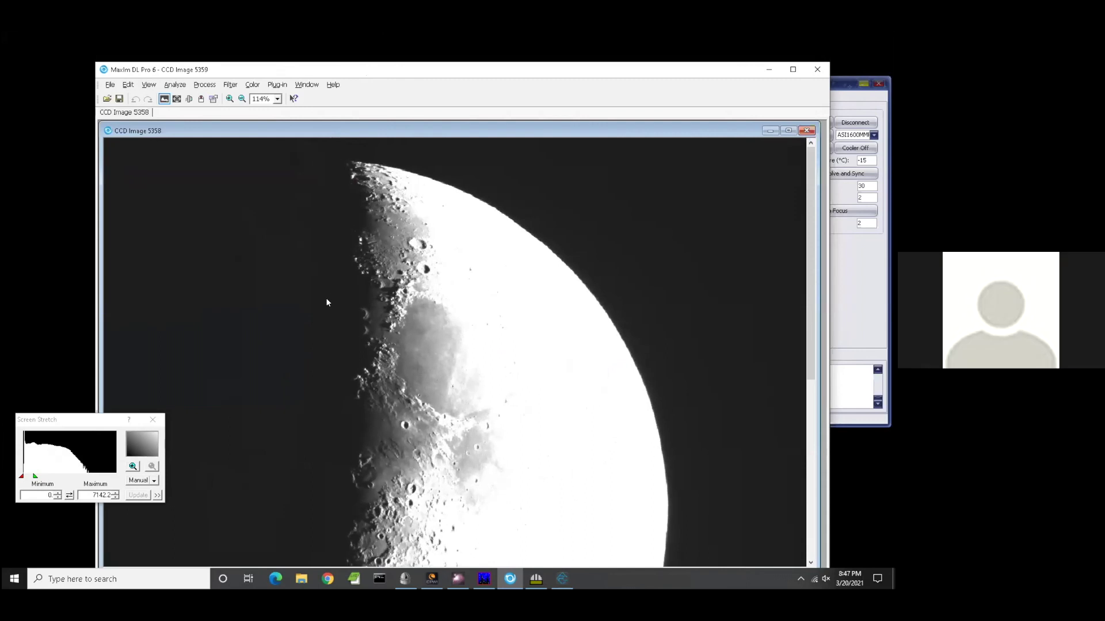
mouse_move(36, 477)
mouse_down()
mouse_move(90, 476)
mouse_move(63, 477)
mouse_up()
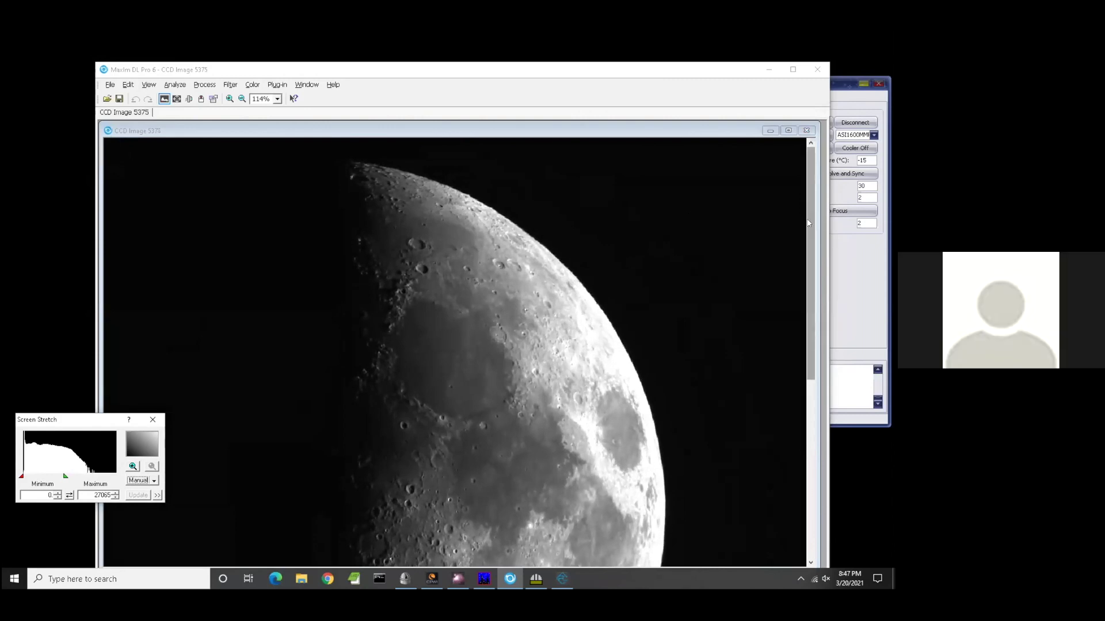
- Enlarge the craters along the Moon's northern terminator to 453% and lower the screen stretch maximum to about 6652
drag(811, 252, 837, 214)
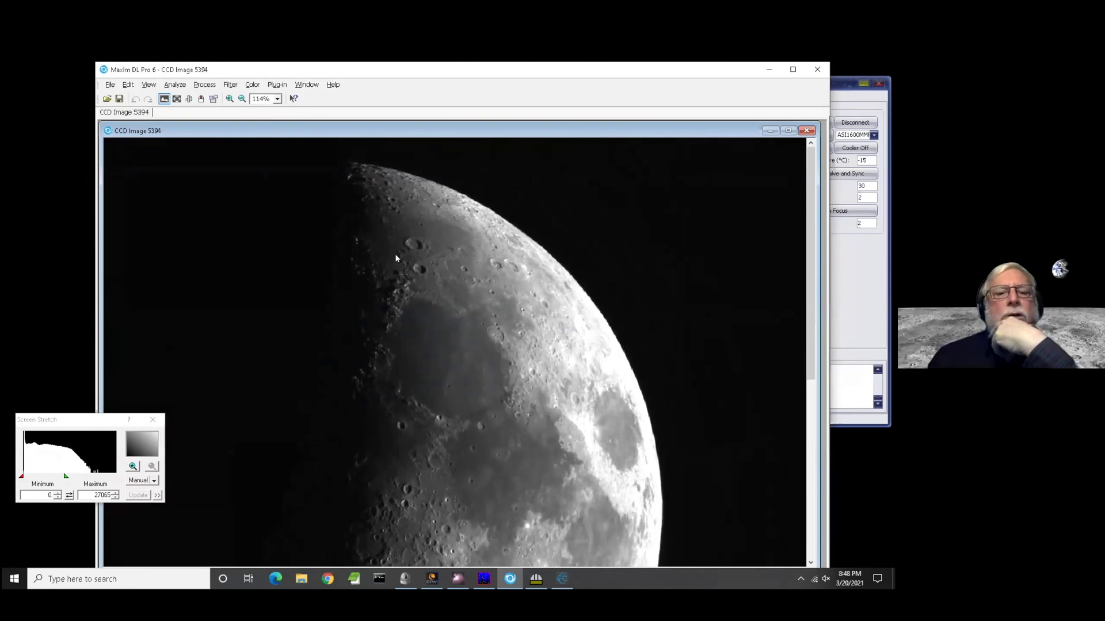
scroll(396, 258, up, 1)
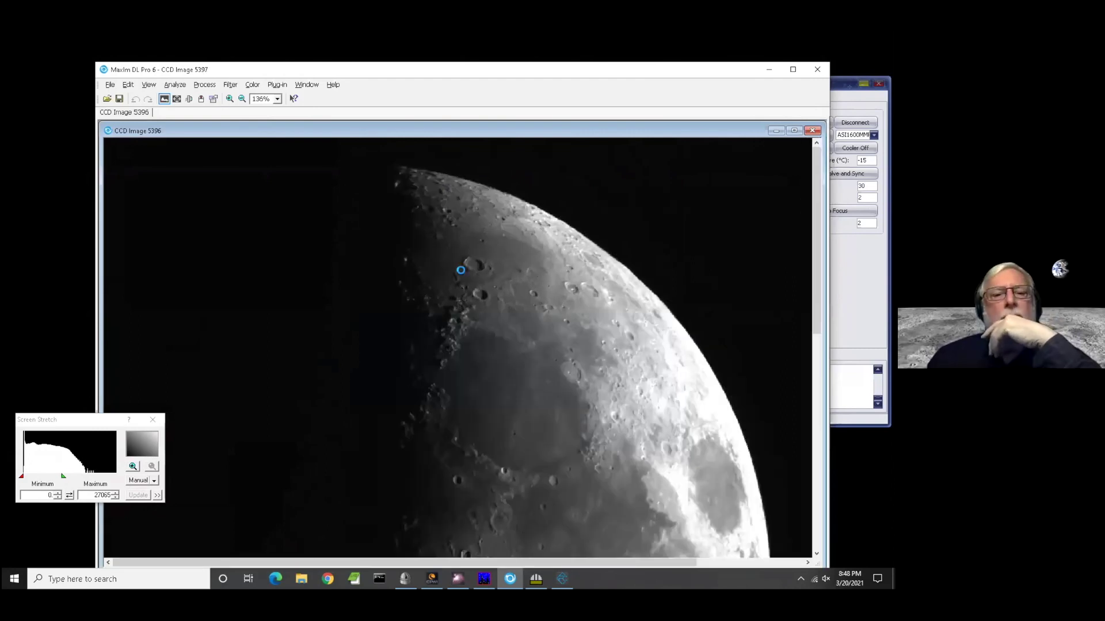
scroll(472, 274, up, 1)
scroll(471, 270, up, 1)
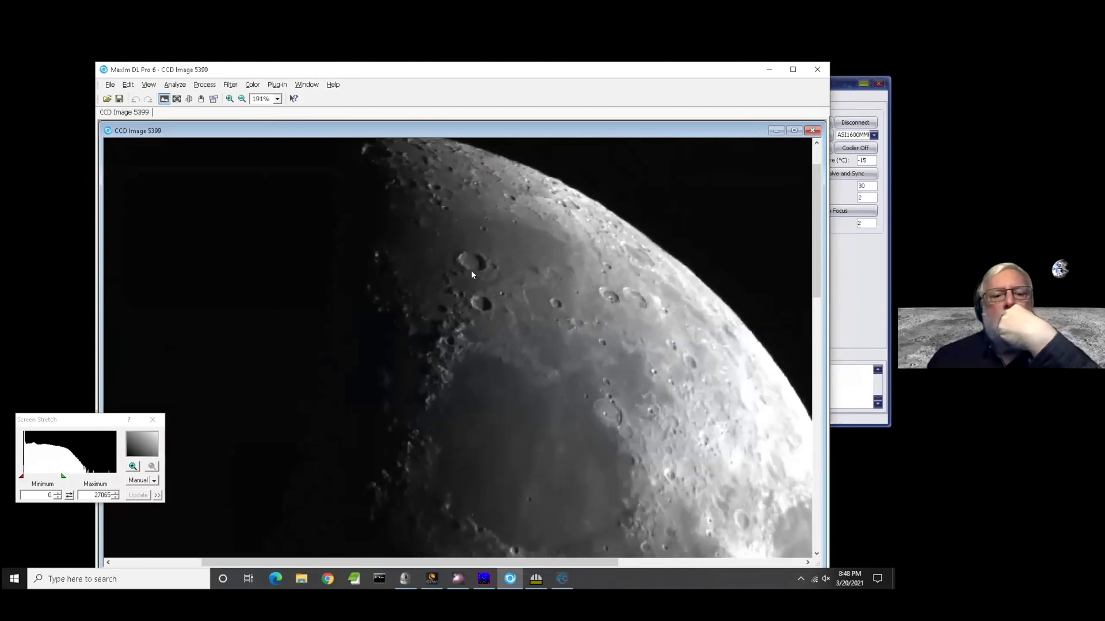
scroll(371, 274, up, 4)
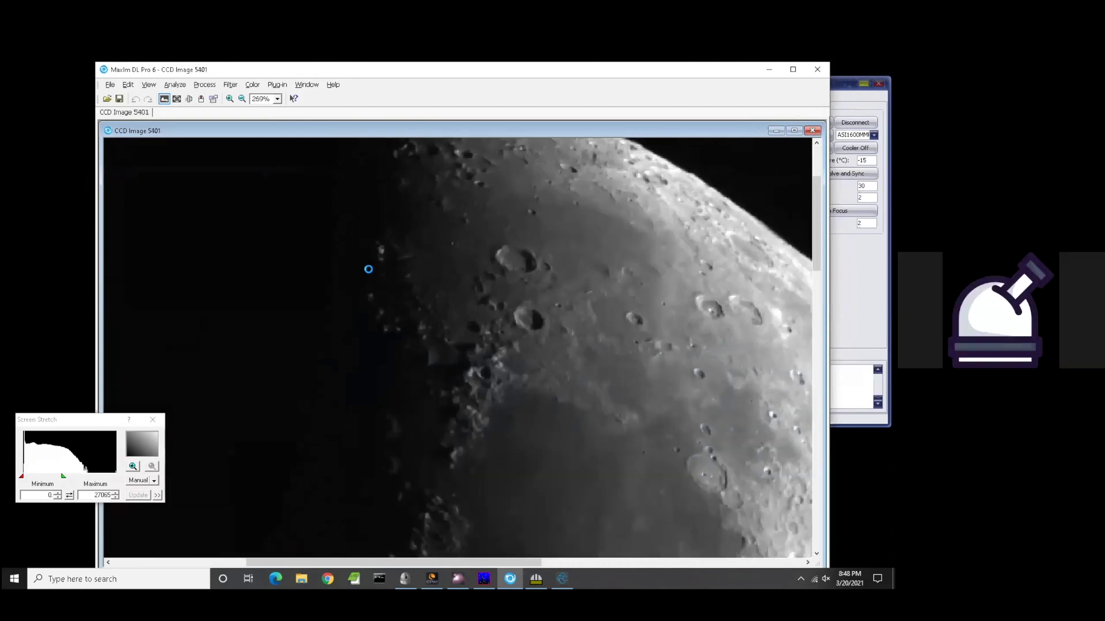
scroll(376, 274, up, 1)
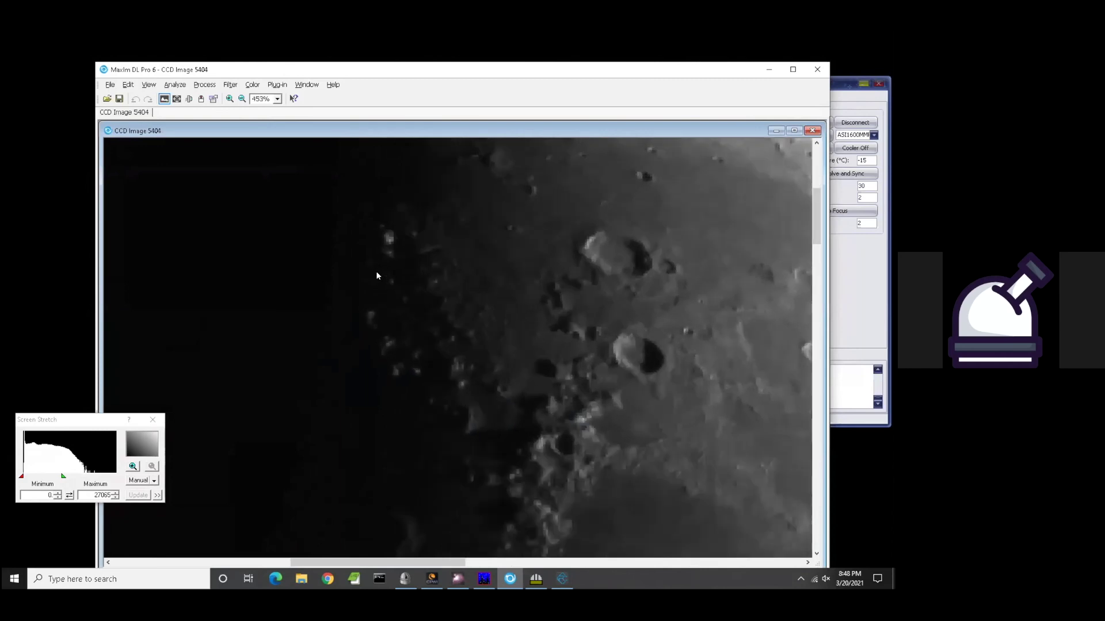
drag(63, 477, 35, 477)
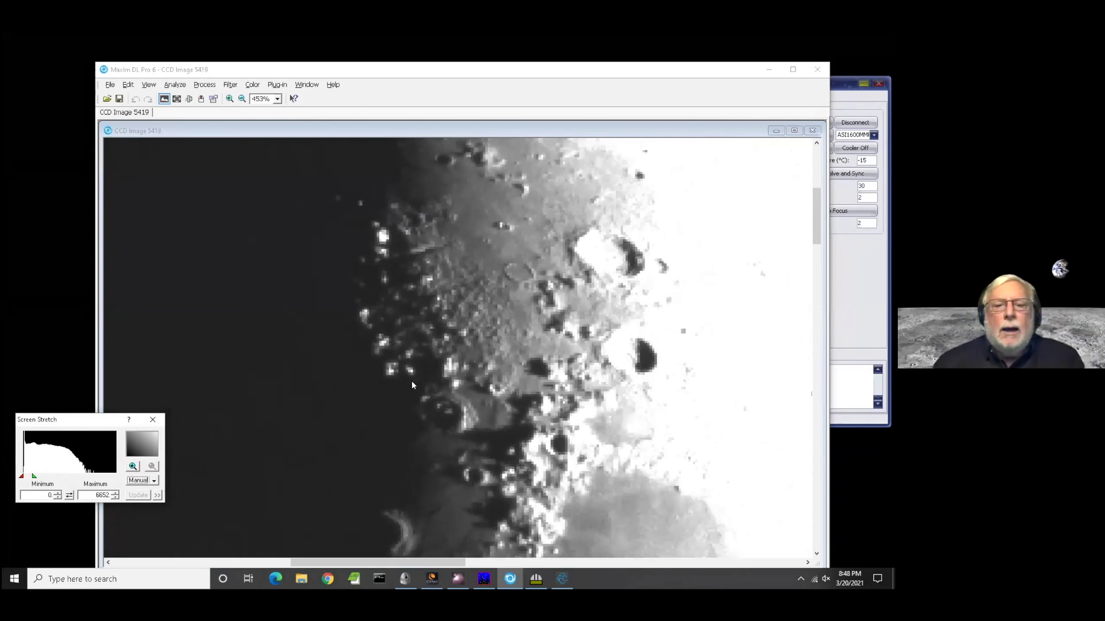
- Reduce the zoom on the northern terminator to 269% and raise the screen stretch maximum in stages to about 29058
scroll(420, 429, down, 1)
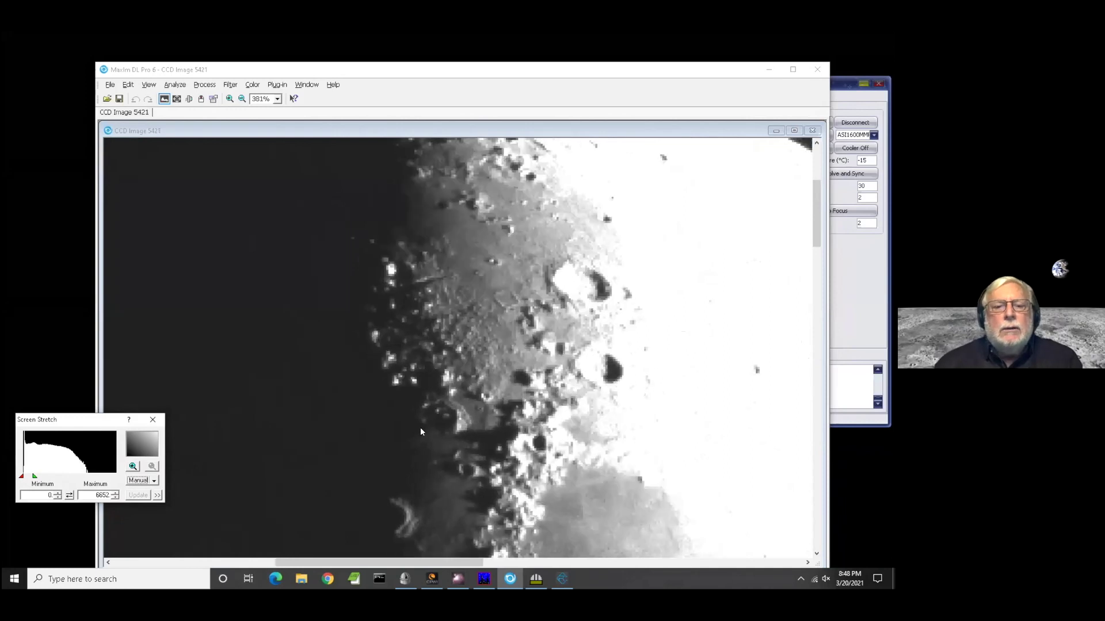
scroll(420, 432, down, 1)
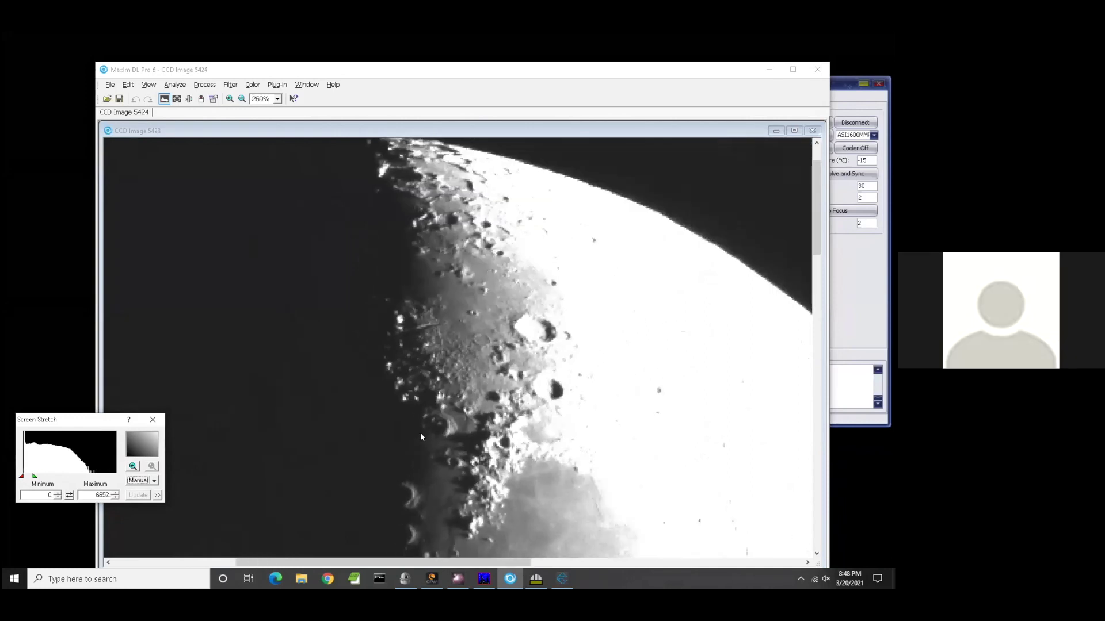
drag(34, 476, 38, 476)
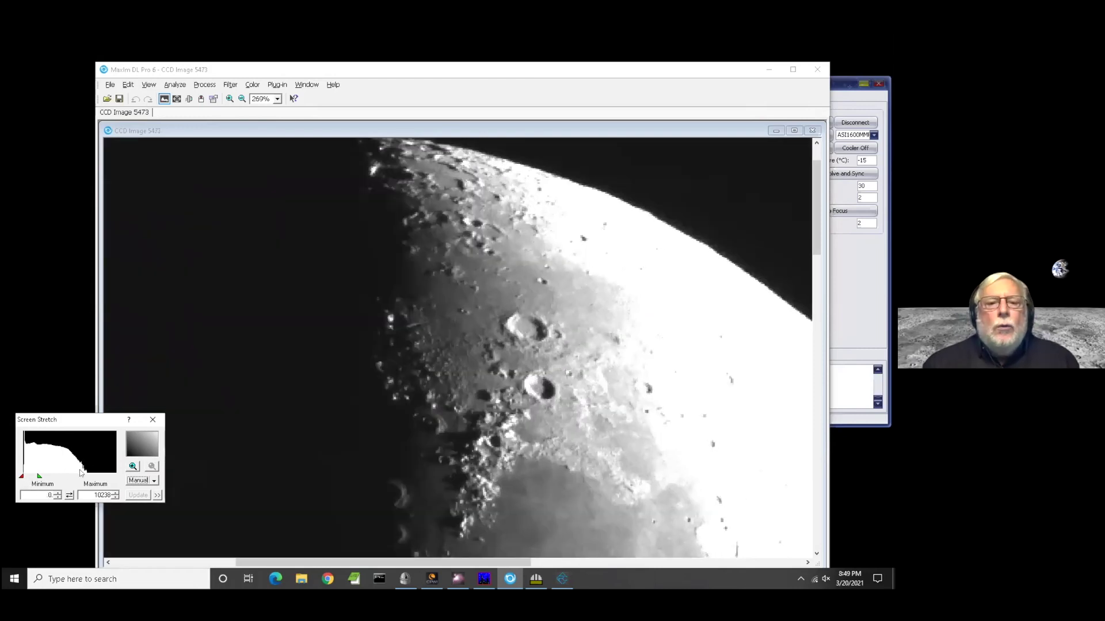
mouse_move(39, 476)
mouse_down()
mouse_move(72, 477)
mouse_move(55, 477)
mouse_up()
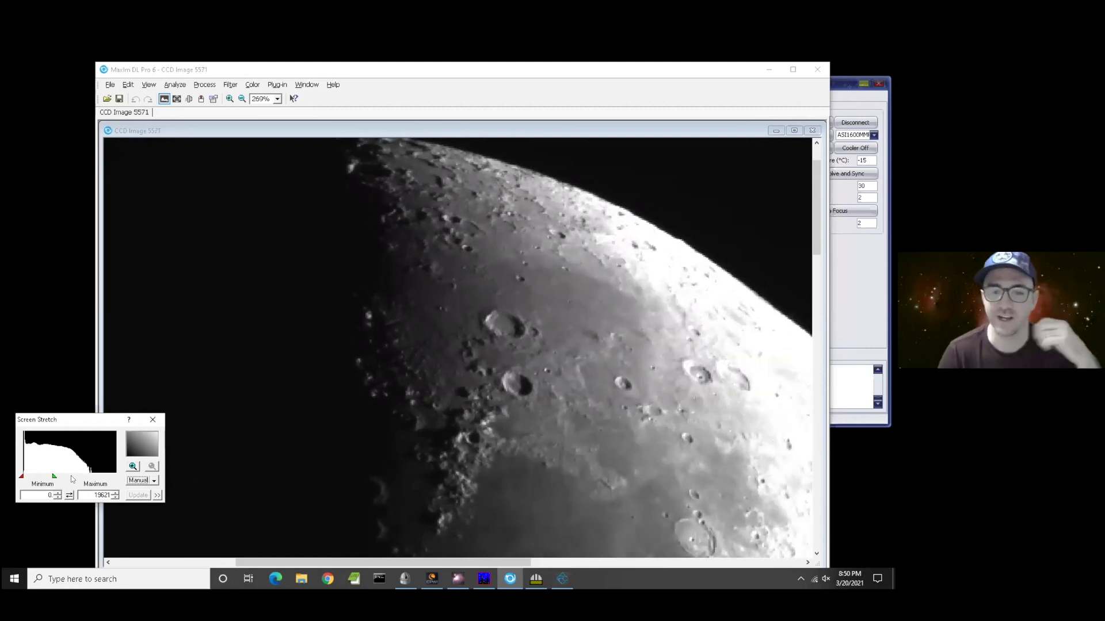
drag(55, 477, 67, 477)
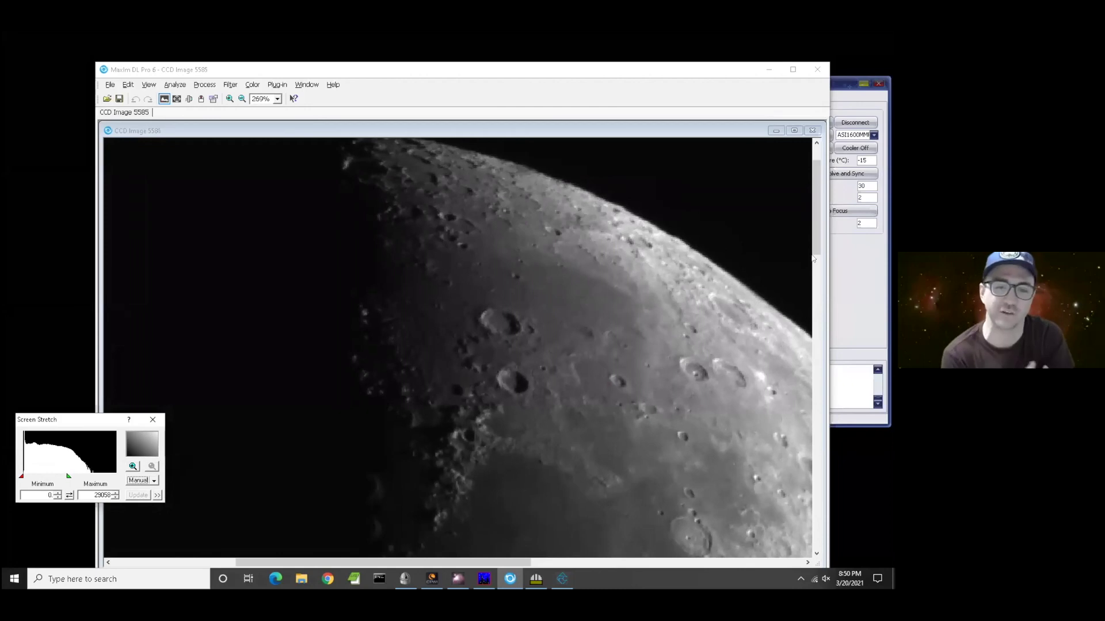
- Show the craters near the Moon's northeastern limb at 381% and raise the screen stretch maximum to about 44180
drag(814, 228, 787, 248)
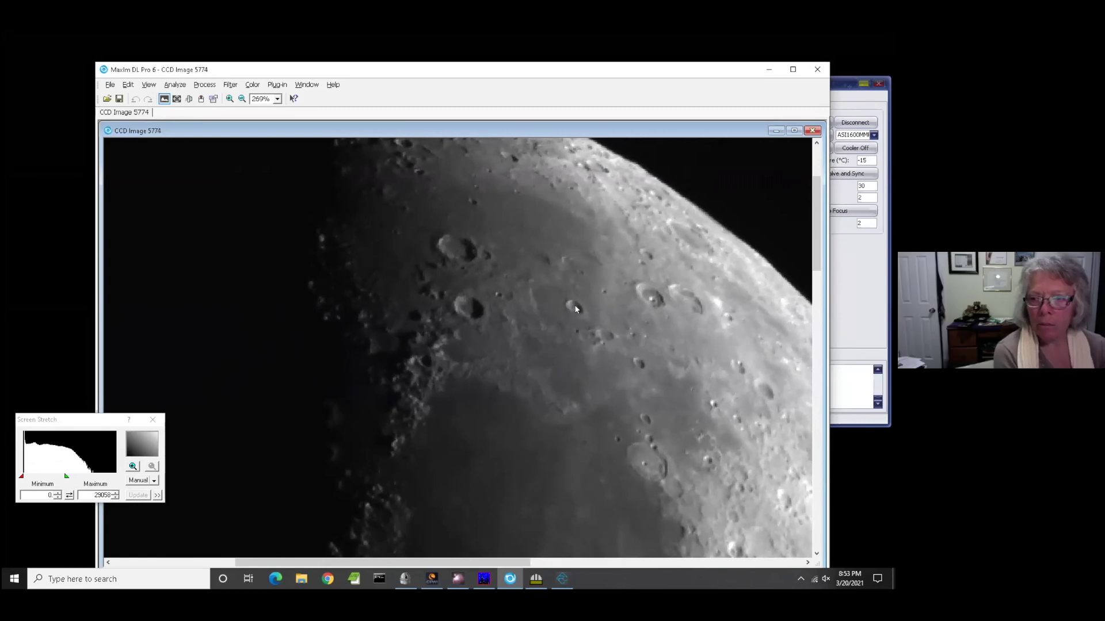
scroll(576, 309, up, 1)
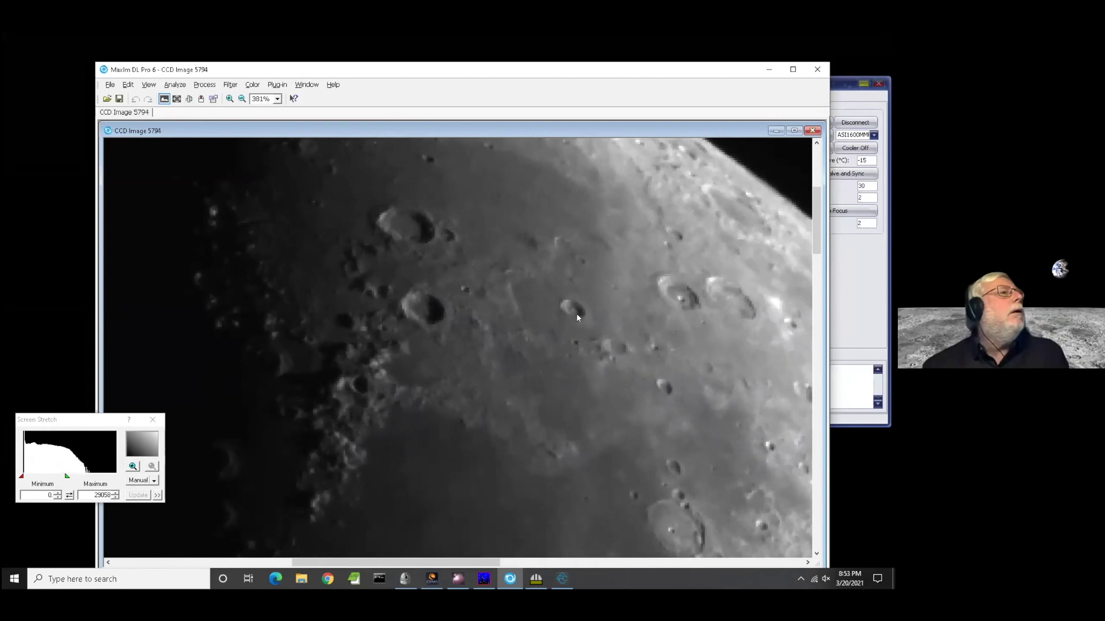
drag(496, 562, 561, 562)
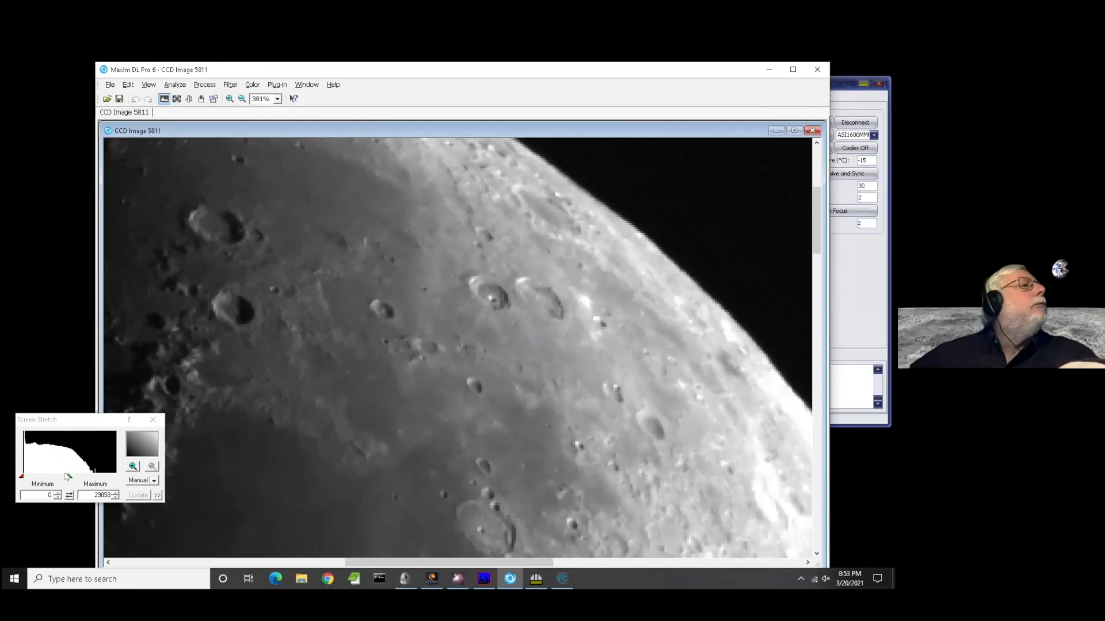
drag(84, 477, 89, 475)
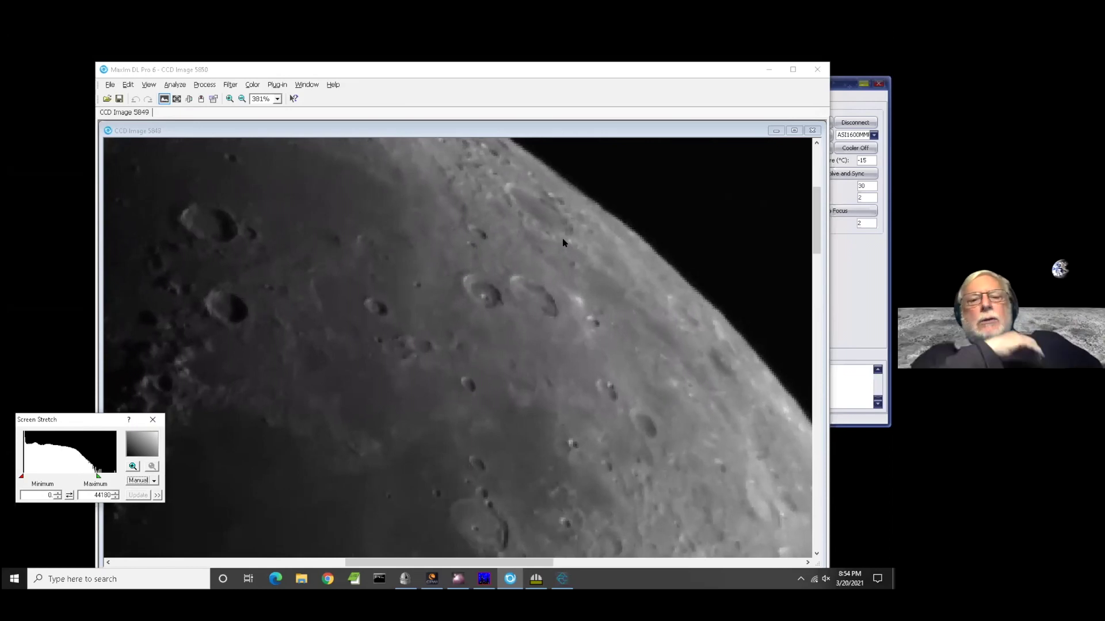
- Bring the northern terminator back into view and lower the screen stretch maximum to about 12172
drag(539, 562, 447, 578)
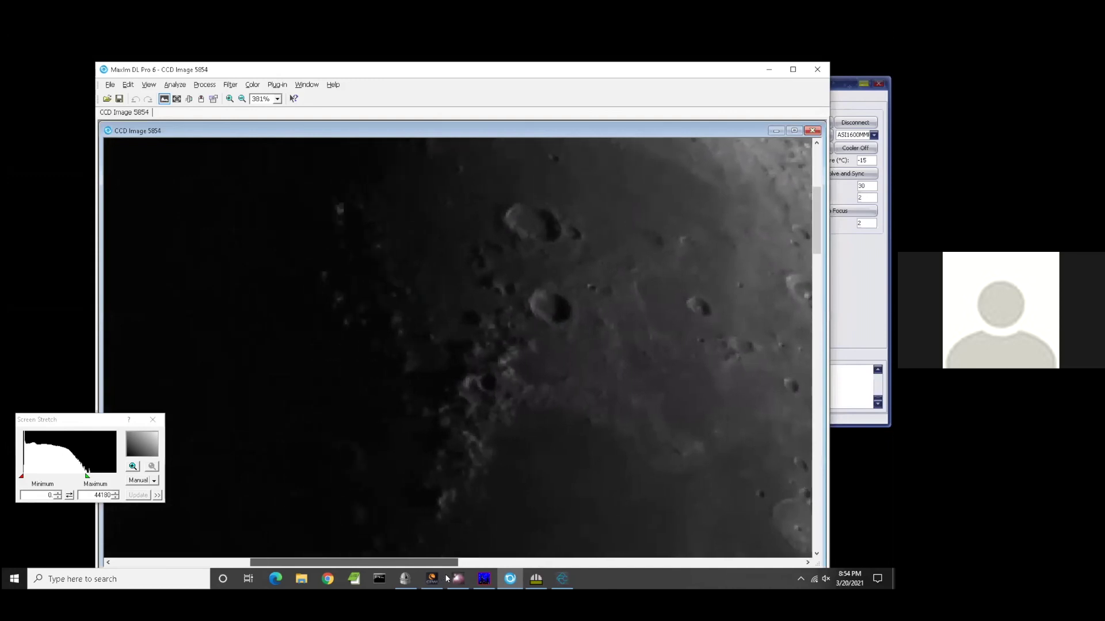
mouse_move(86, 476)
mouse_down()
mouse_move(36, 476)
mouse_move(50, 477)
mouse_up()
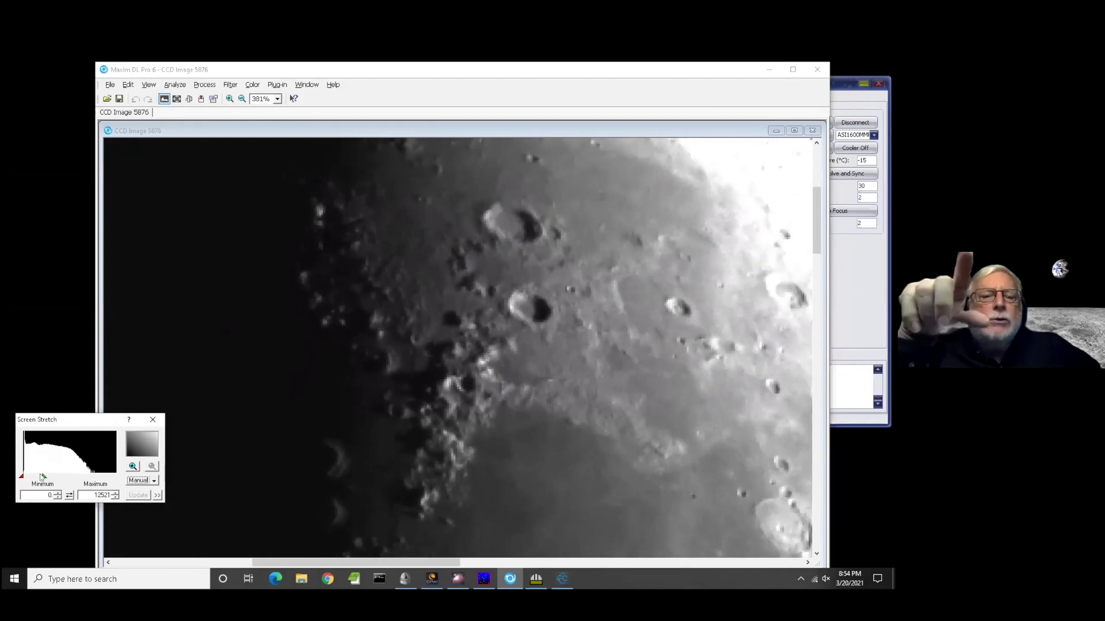
drag(50, 476, 43, 476)
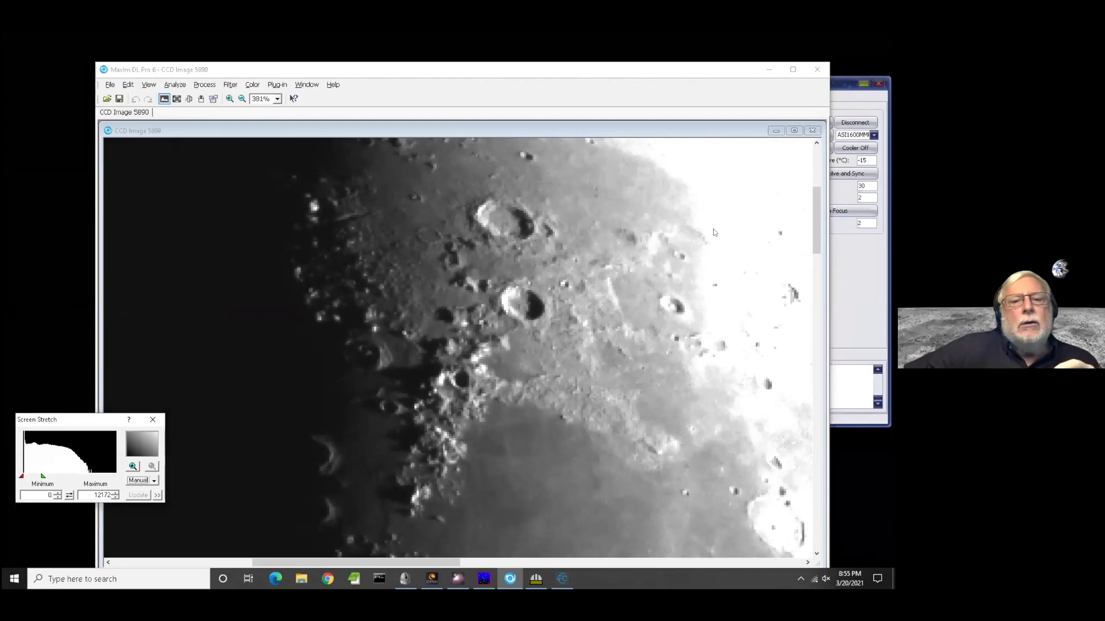
- Examine the craters along the terminator from the northern limb down to the southern limb, reducing the zoom to 227%
drag(815, 224, 811, 195)
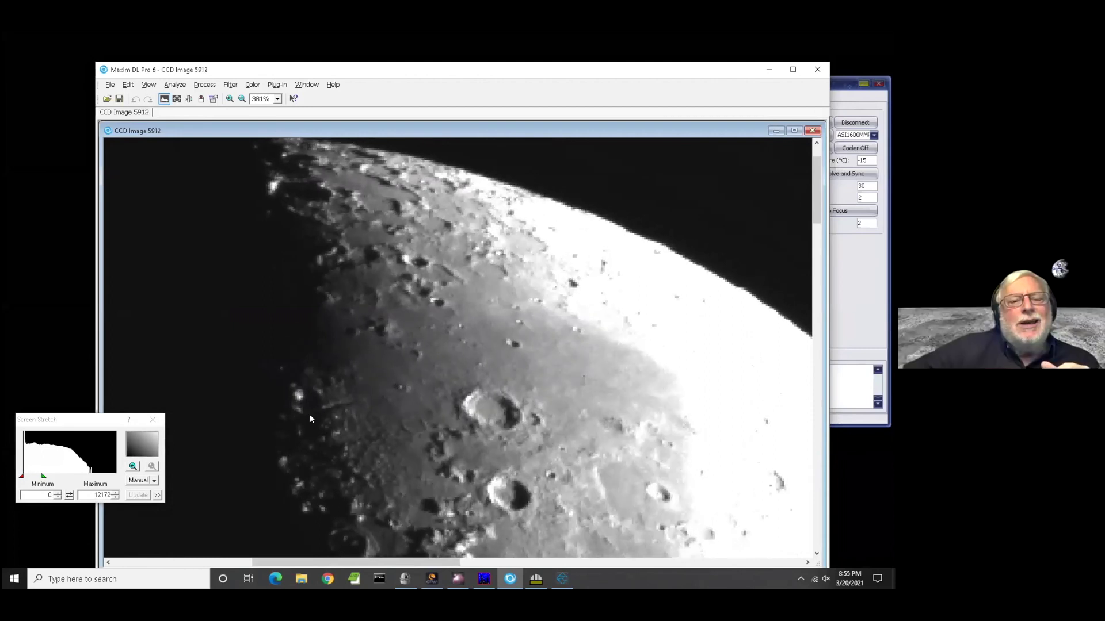
drag(282, 563, 256, 564)
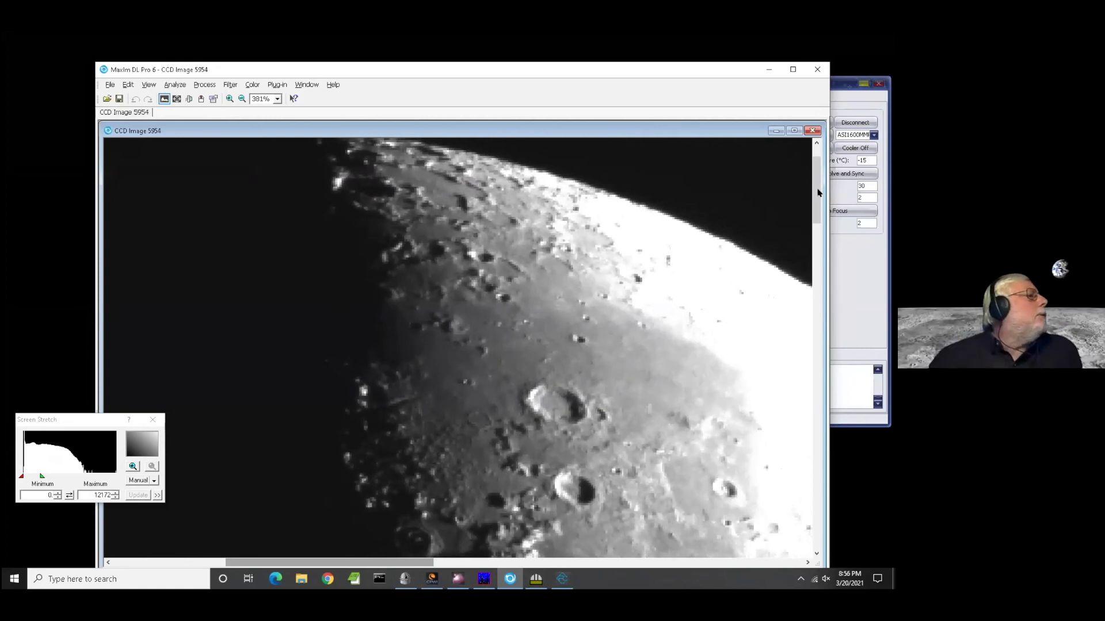
drag(813, 193, 820, 205)
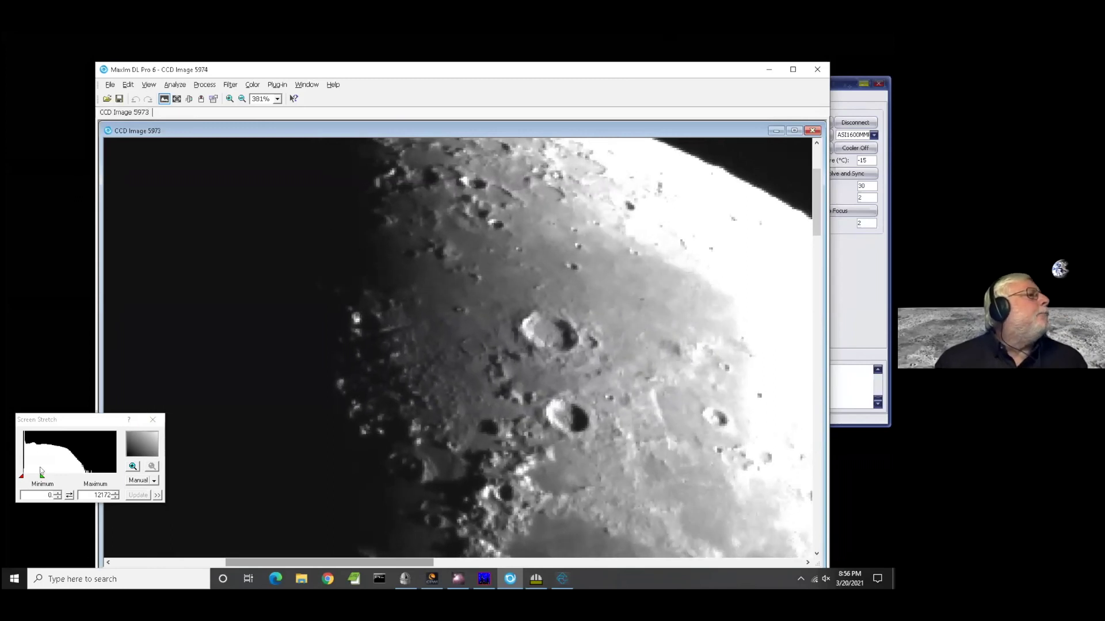
drag(813, 203, 797, 429)
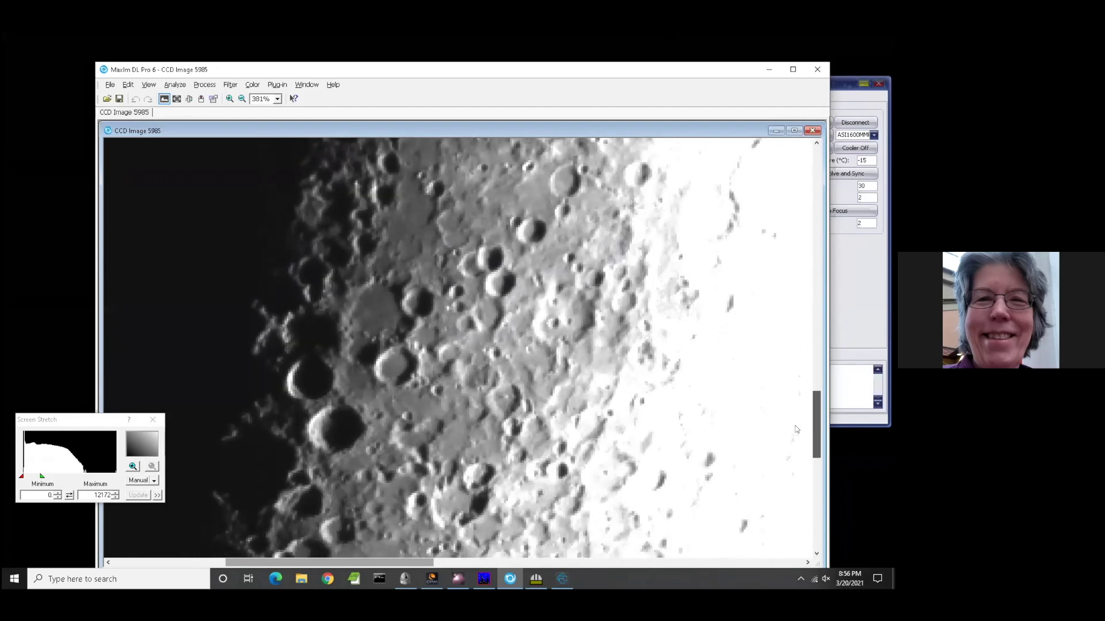
drag(798, 430, 793, 499)
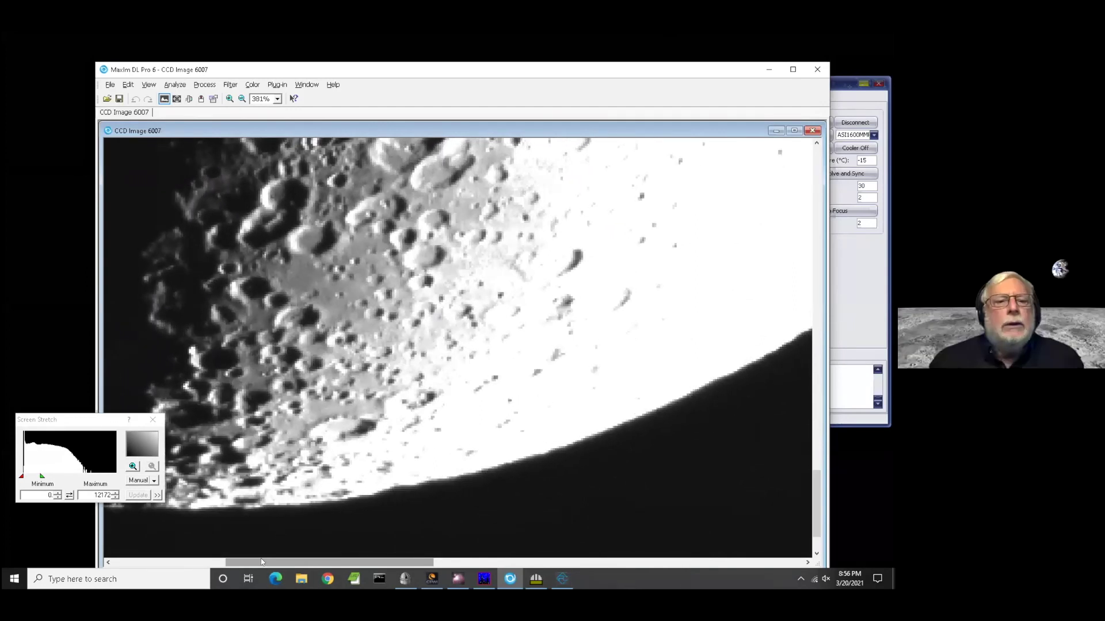
drag(260, 561, 178, 526)
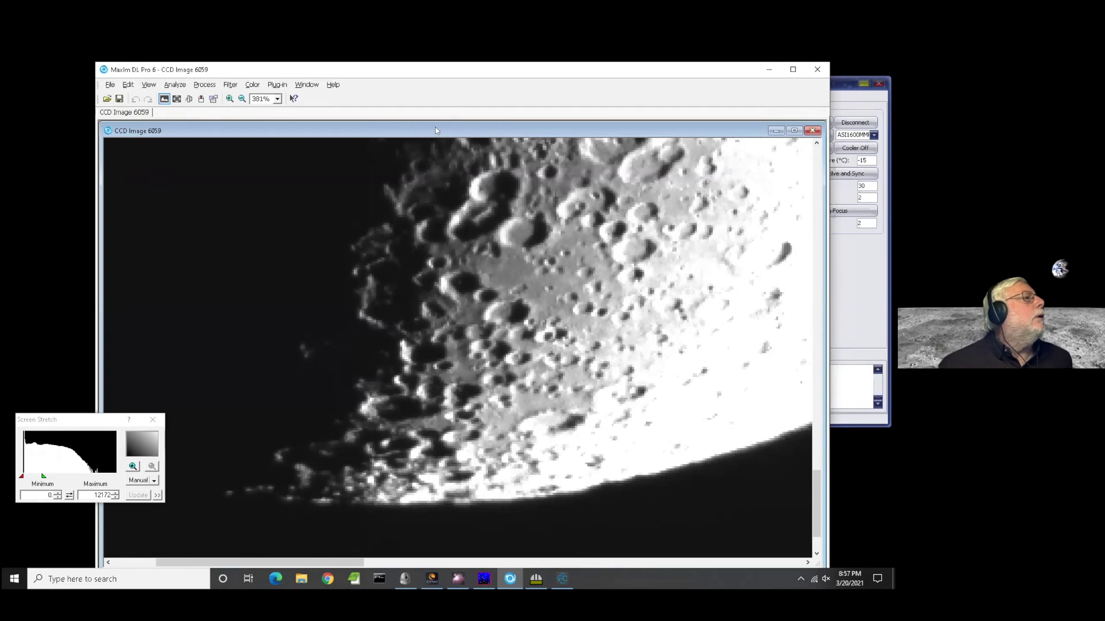
scroll(398, 306, down, 1)
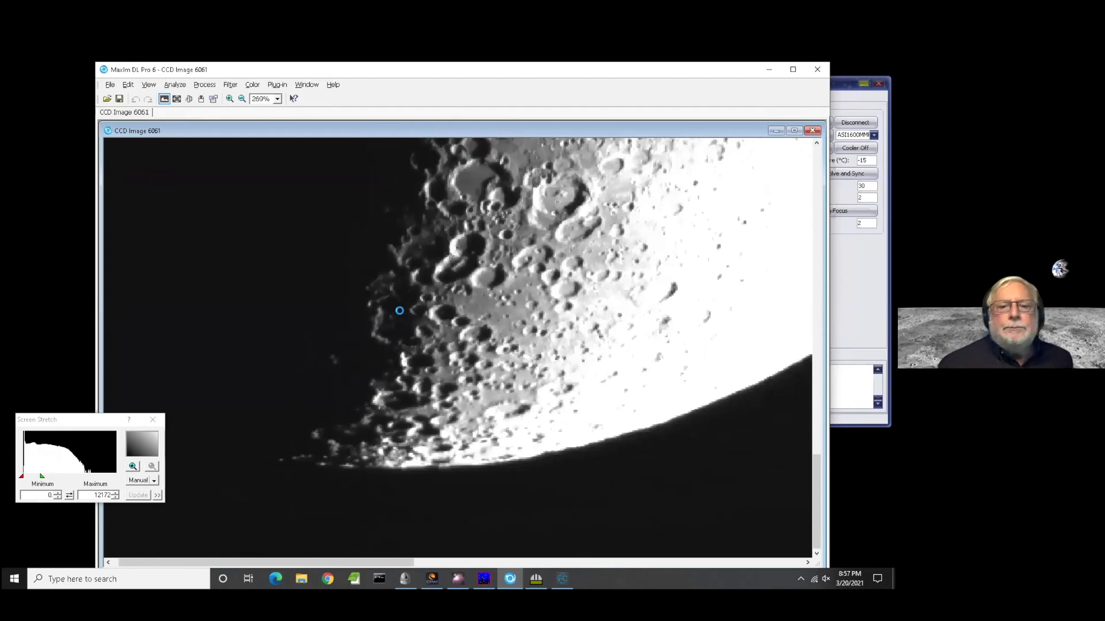
scroll(402, 312, down, 1)
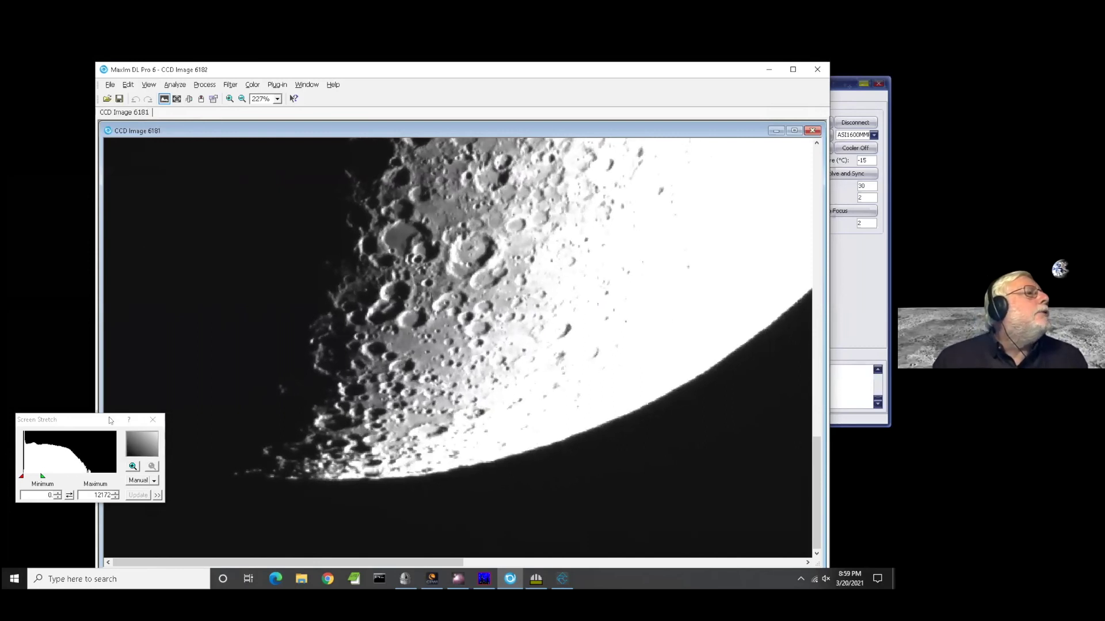
- Raise the screen stretch maximum to about 20918 and enlarge the crater field along the southern terminator to 453%
click(44, 477)
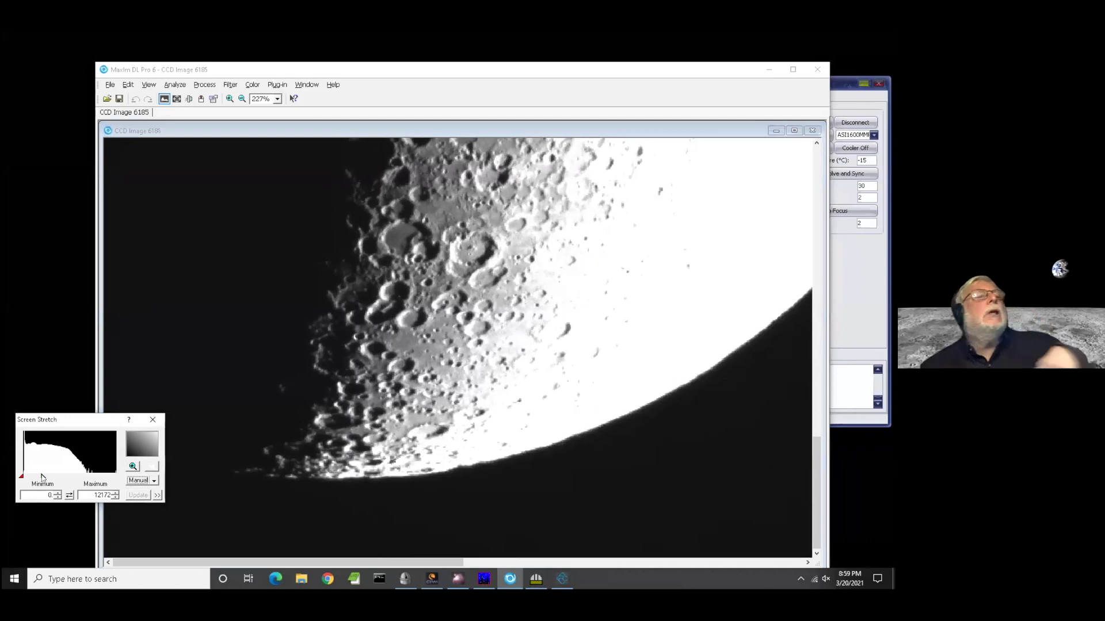
right_click(55, 473)
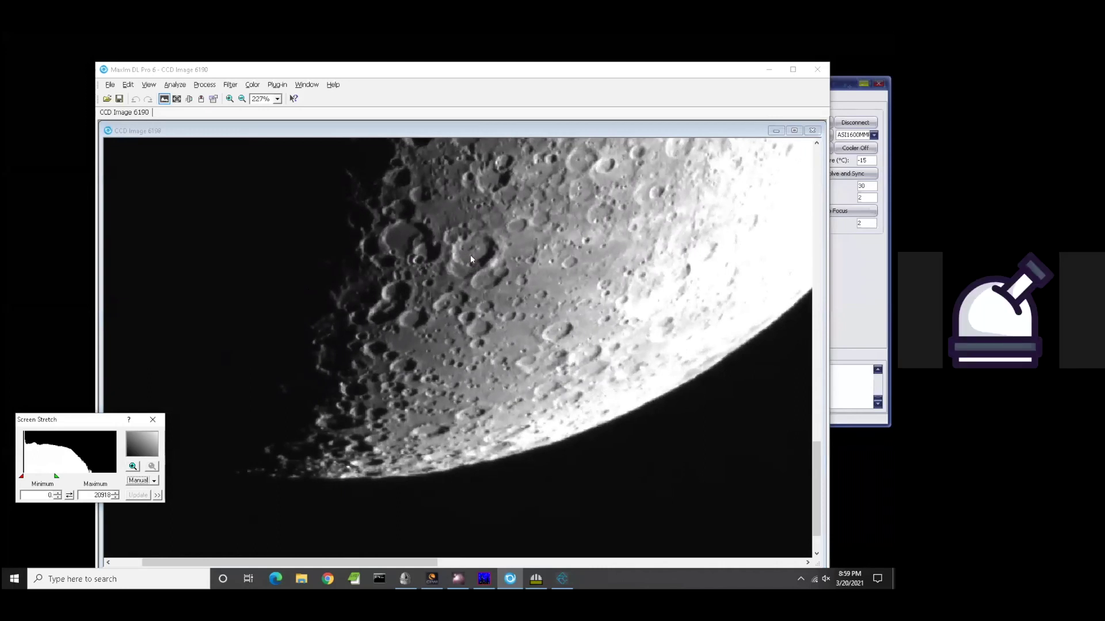
scroll(470, 257, up, 2)
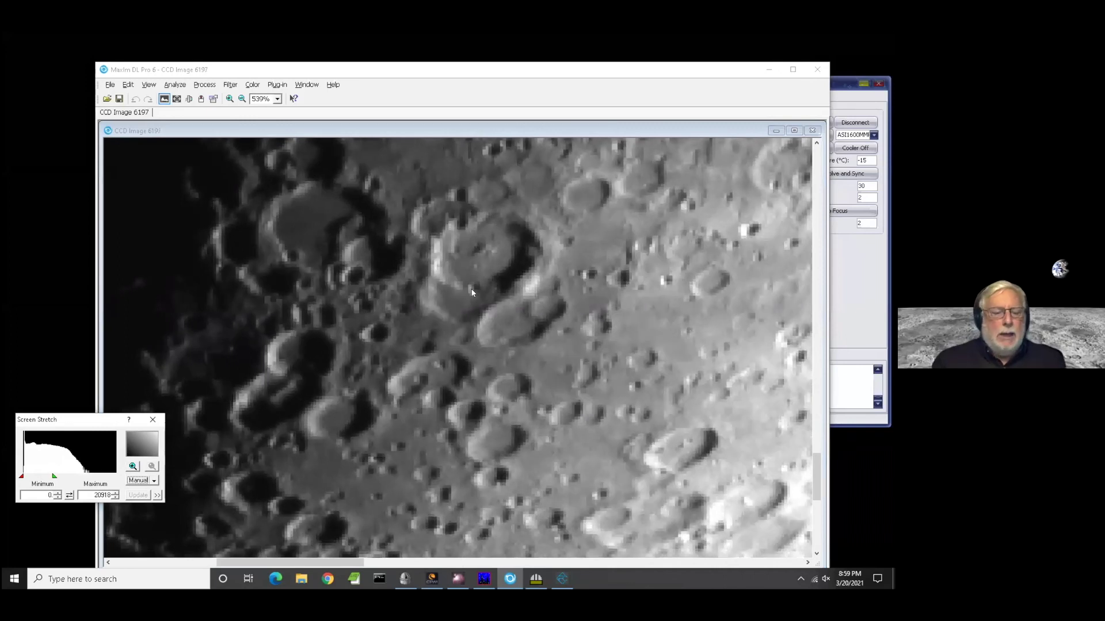
scroll(472, 292, down, 1)
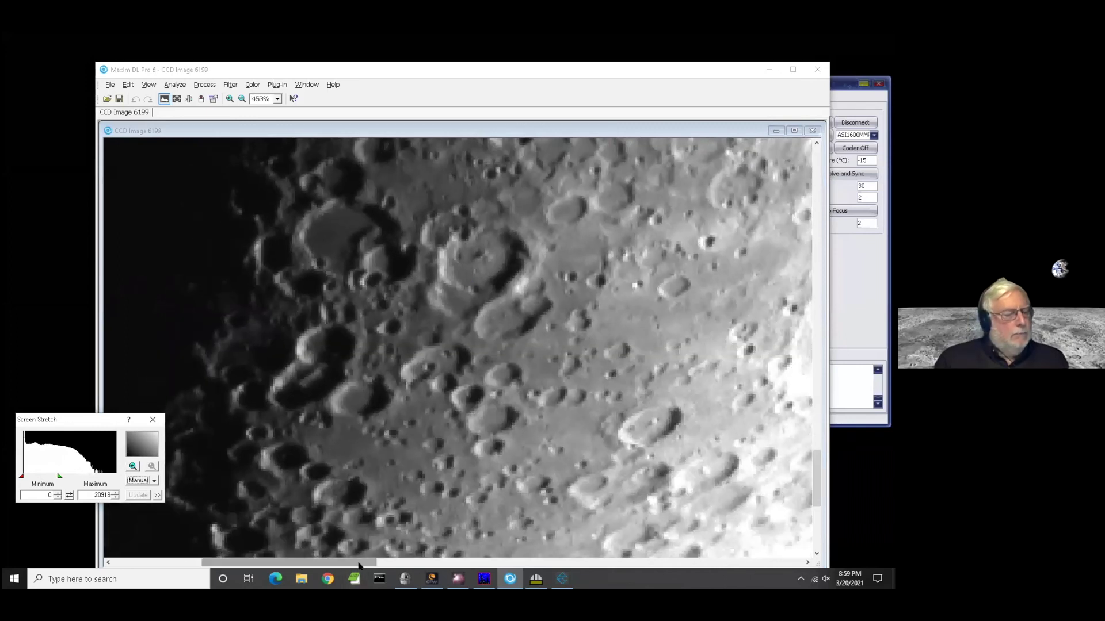
drag(343, 565, 335, 564)
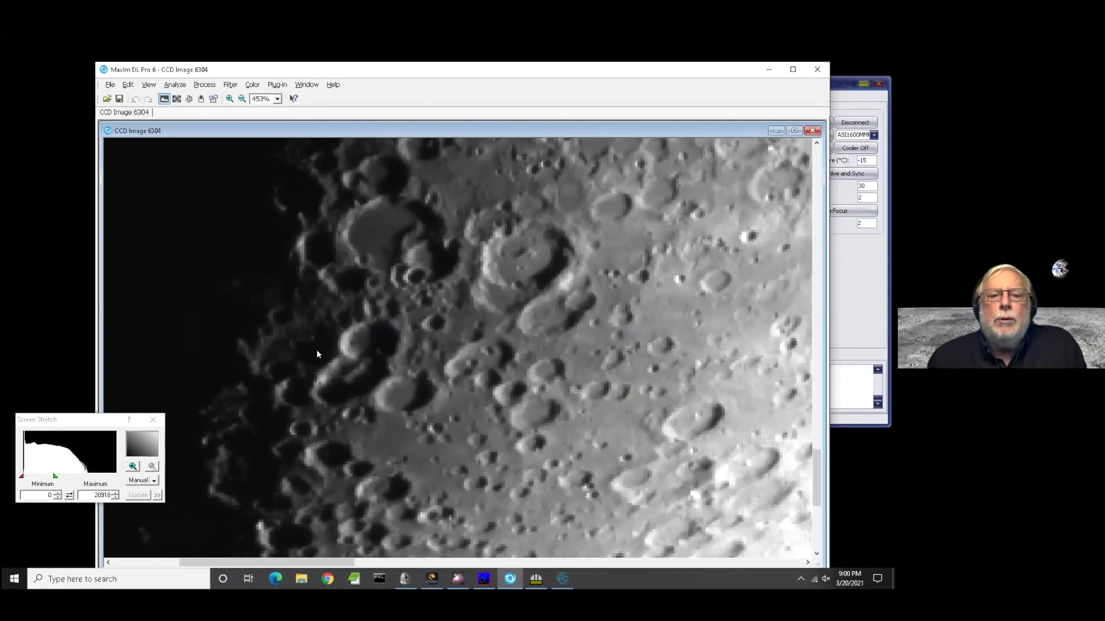
- Reduce the zoom to 161% and raise the screen stretch maximum to about 45625 to show the Moon's southern bright side
scroll(311, 358, down, 1)
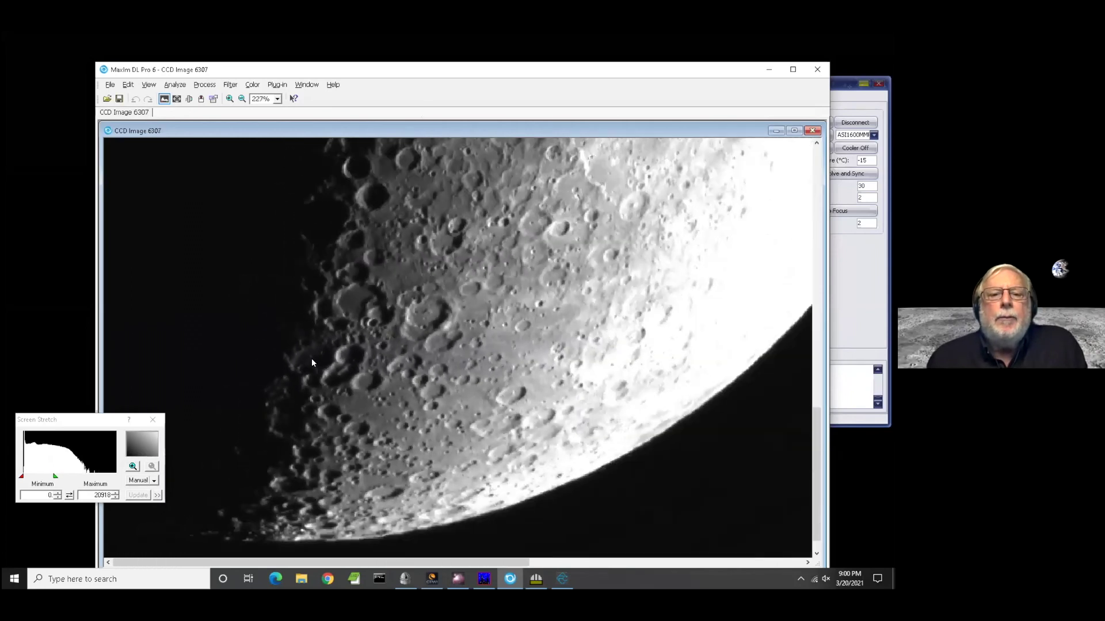
scroll(310, 357, down, 1)
drag(54, 478, 98, 477)
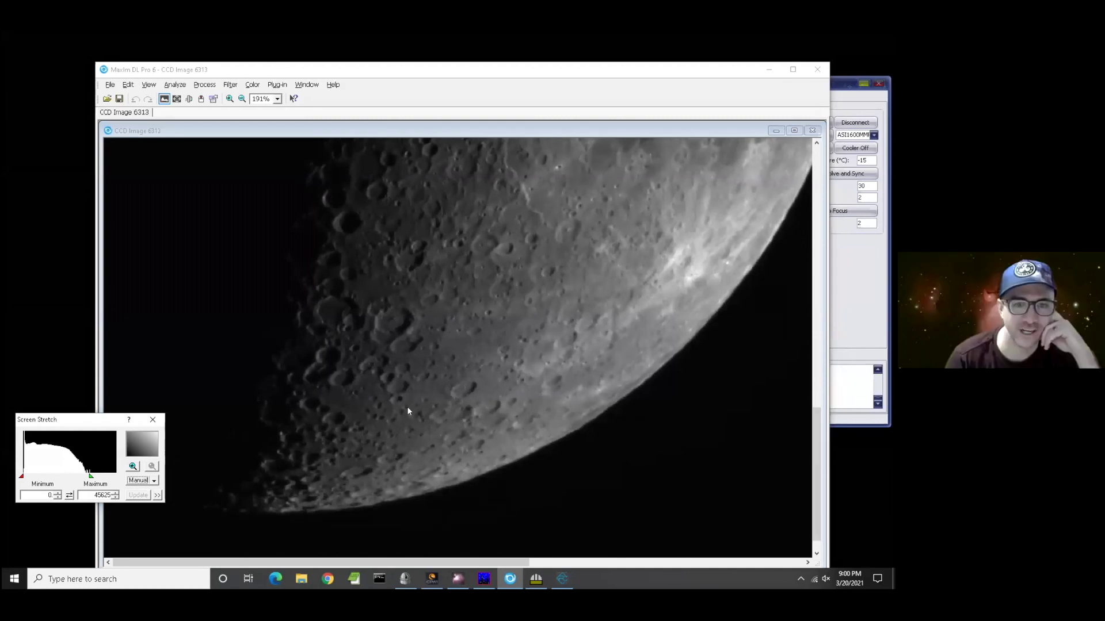
scroll(343, 400, down, 1)
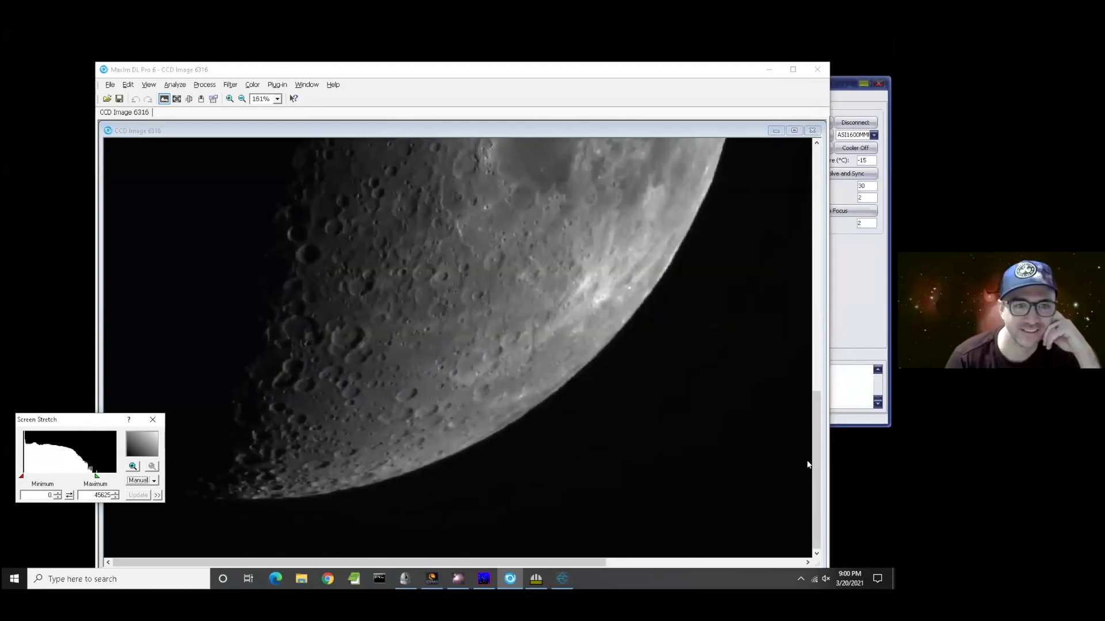
drag(815, 471, 814, 444)
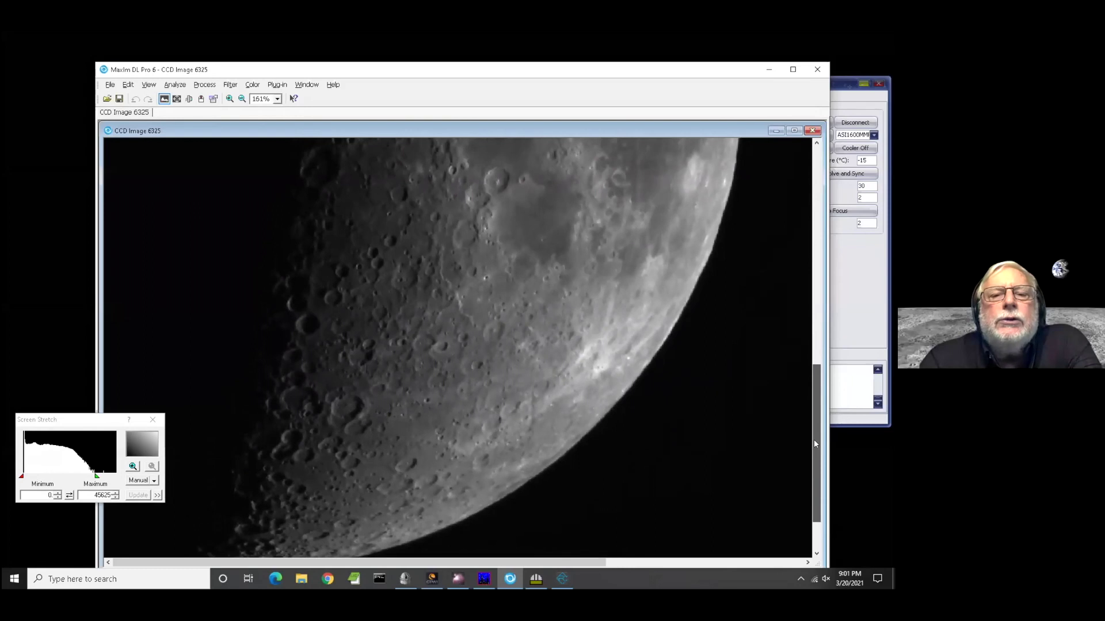
- Bring more of the southern terminator into view, lower the screen stretch maximum to about 25762 and widen the main window
drag(814, 443, 807, 417)
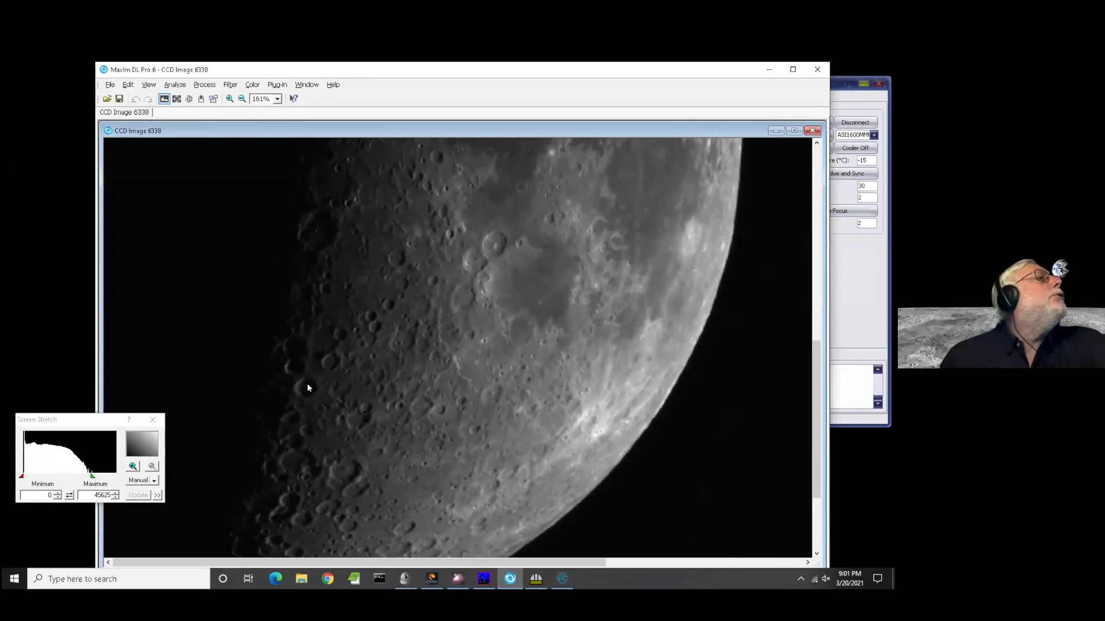
drag(90, 476, 63, 476)
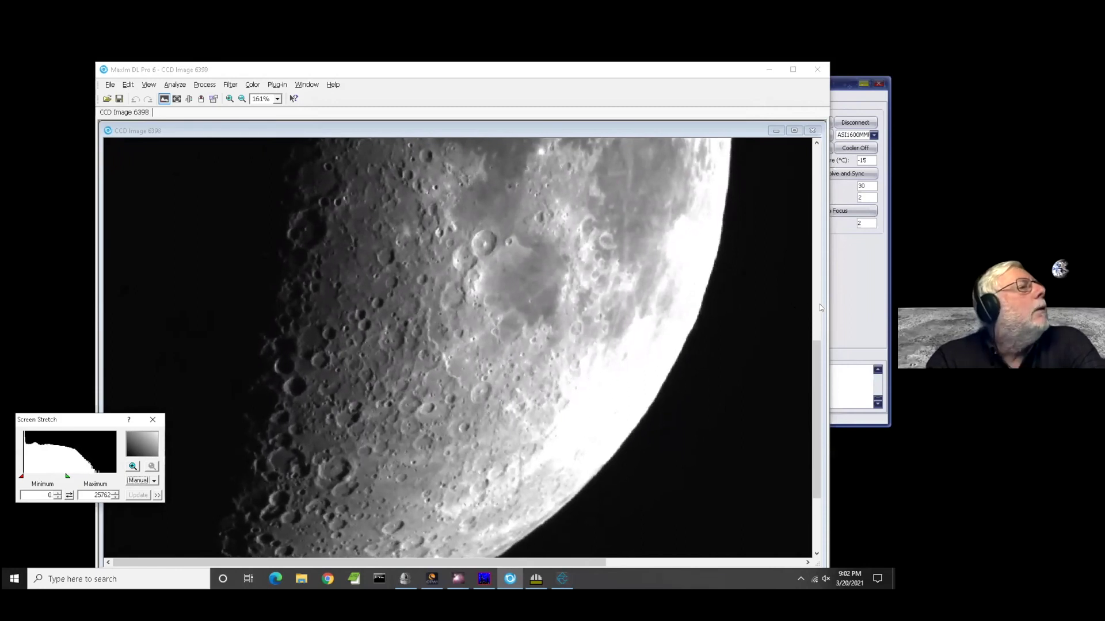
drag(829, 300, 886, 298)
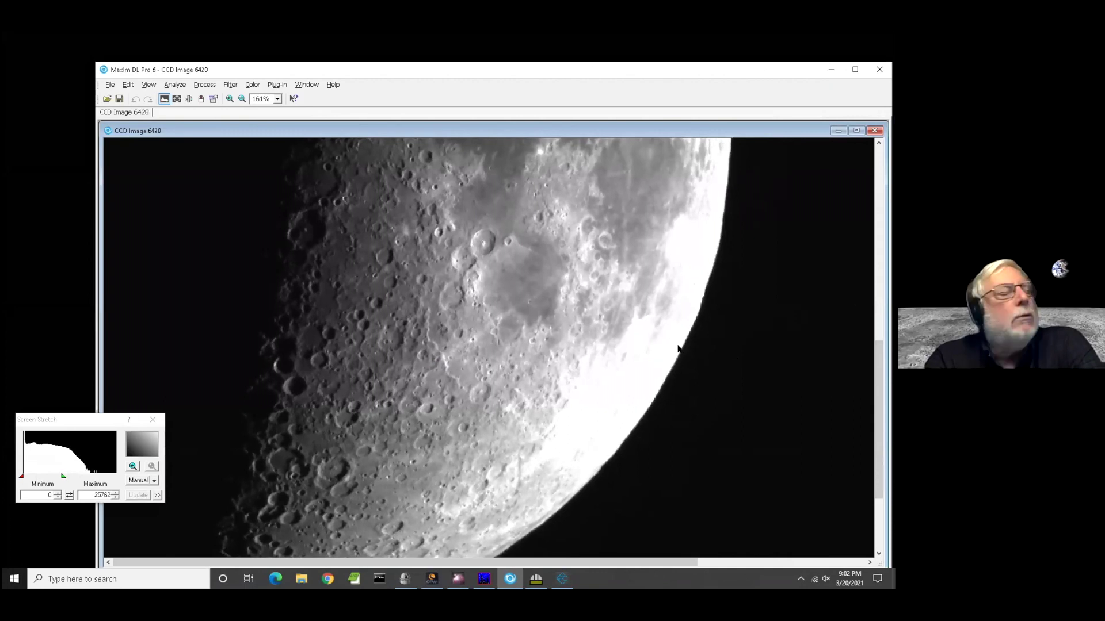
- Enlarge the dark mare beside the large crater with the central peak to about 381% for closer viewing
drag(878, 397, 873, 371)
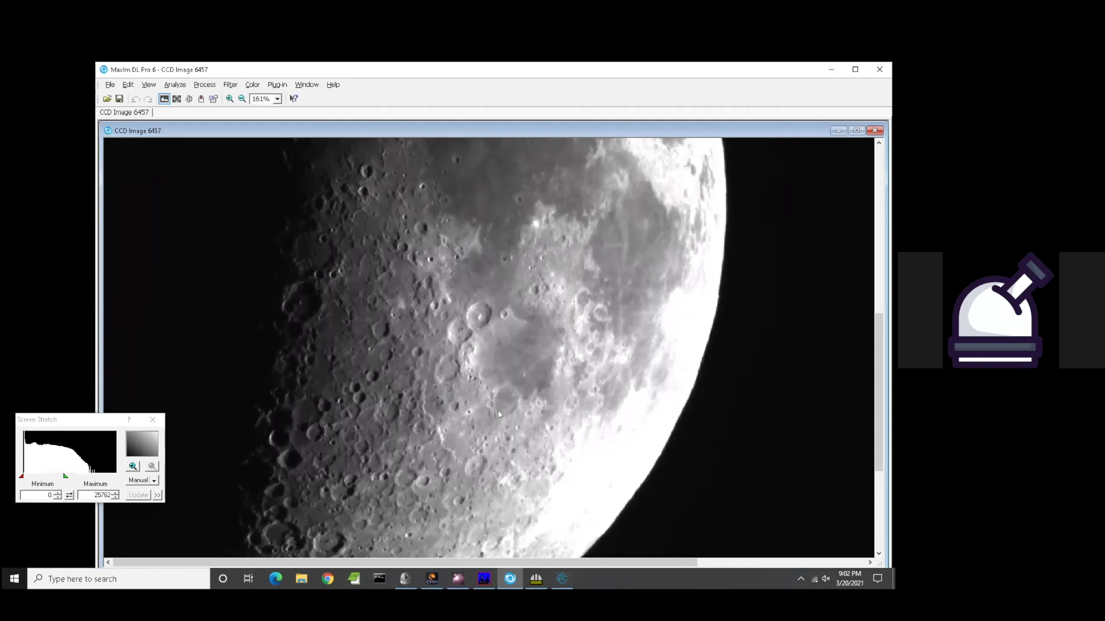
scroll(499, 413, up, 2)
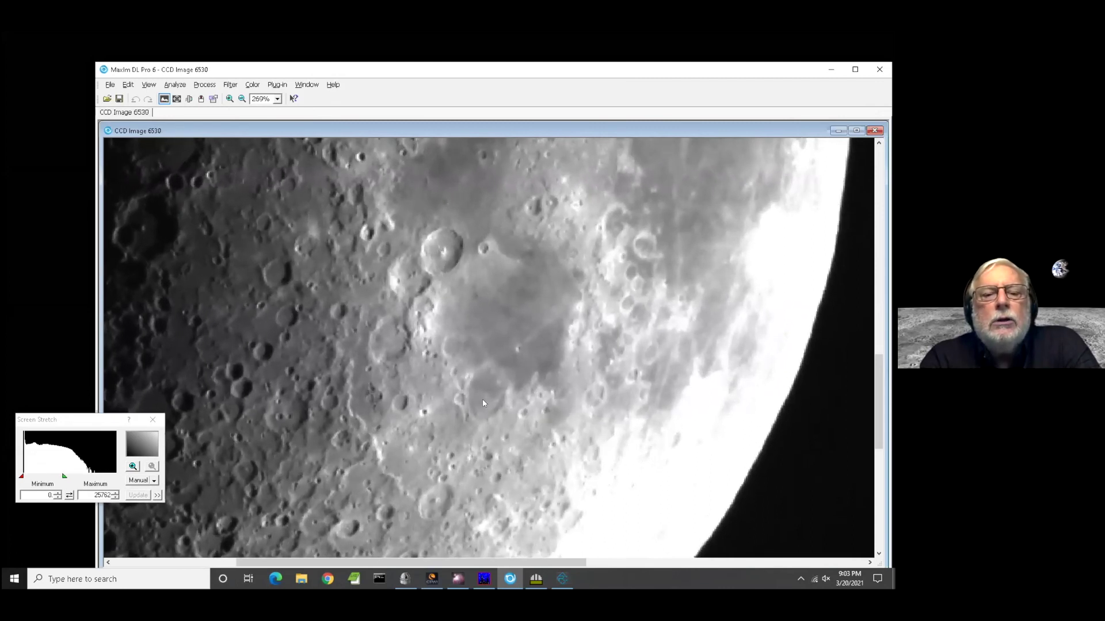
scroll(484, 403, up, 5)
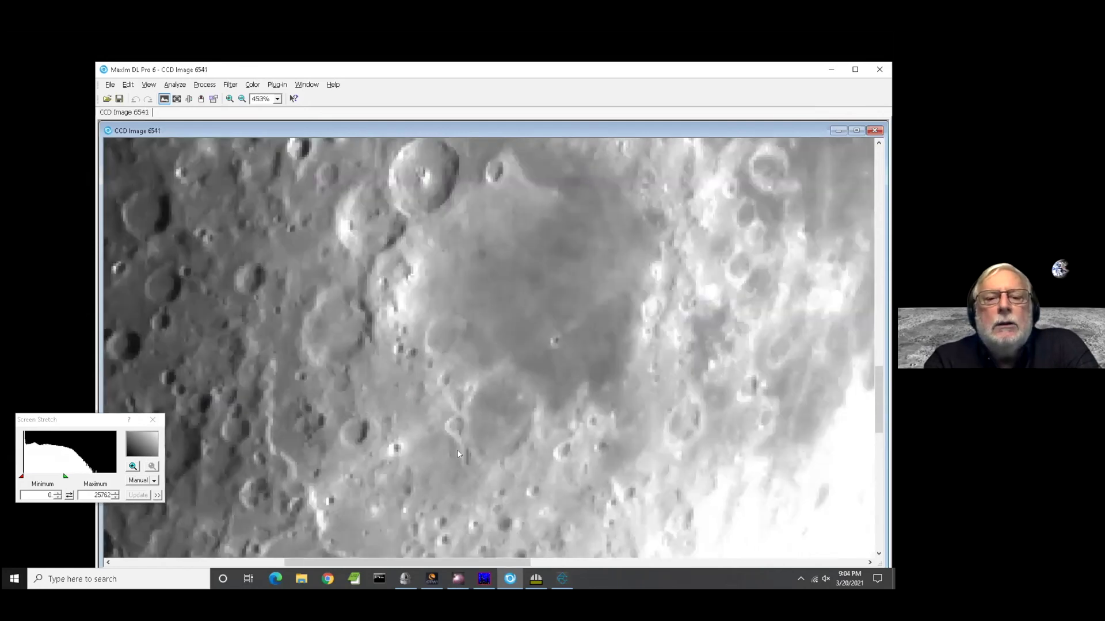
- Switch to The Earth Centred Universe, view the mc-ecu.cfg and sm-temp.cfg star charts, and minimize both windows
click(458, 578)
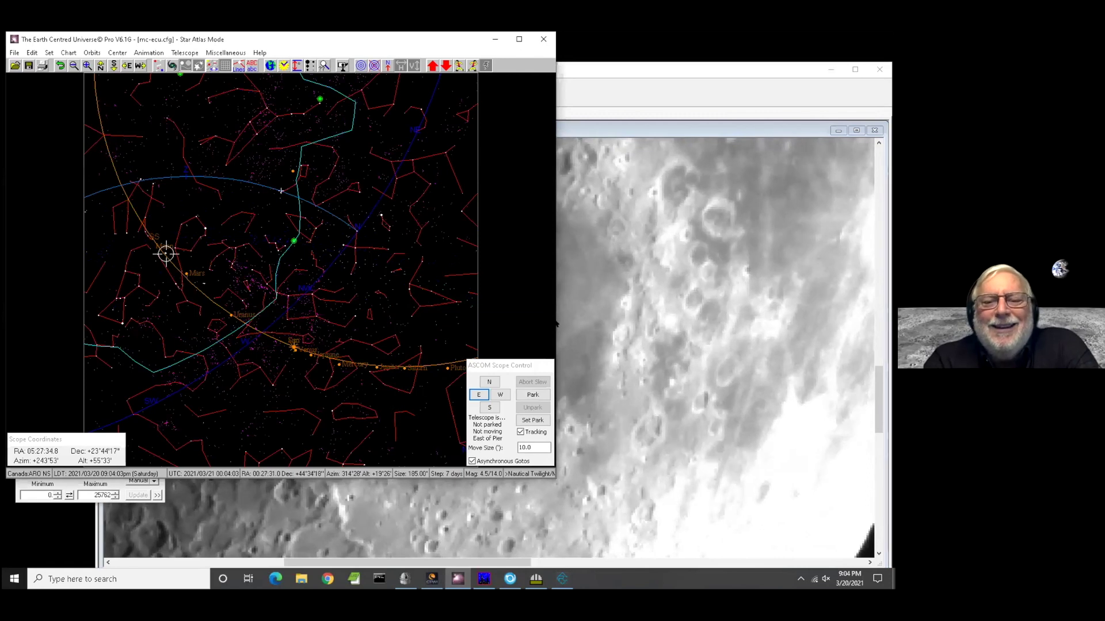
click(495, 39)
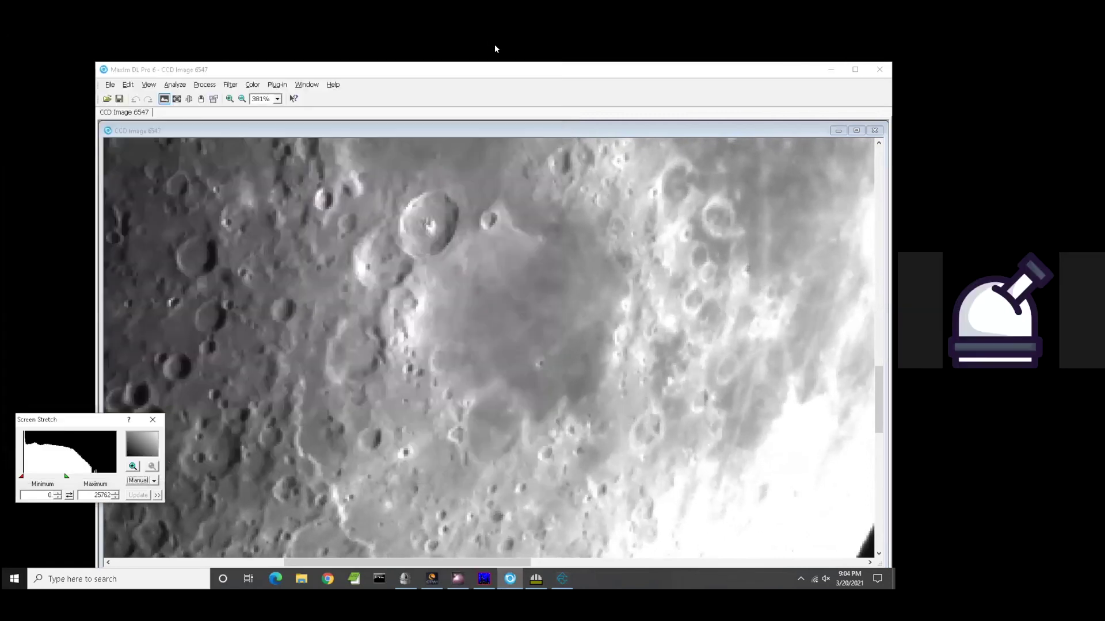
key(alt+Tab)
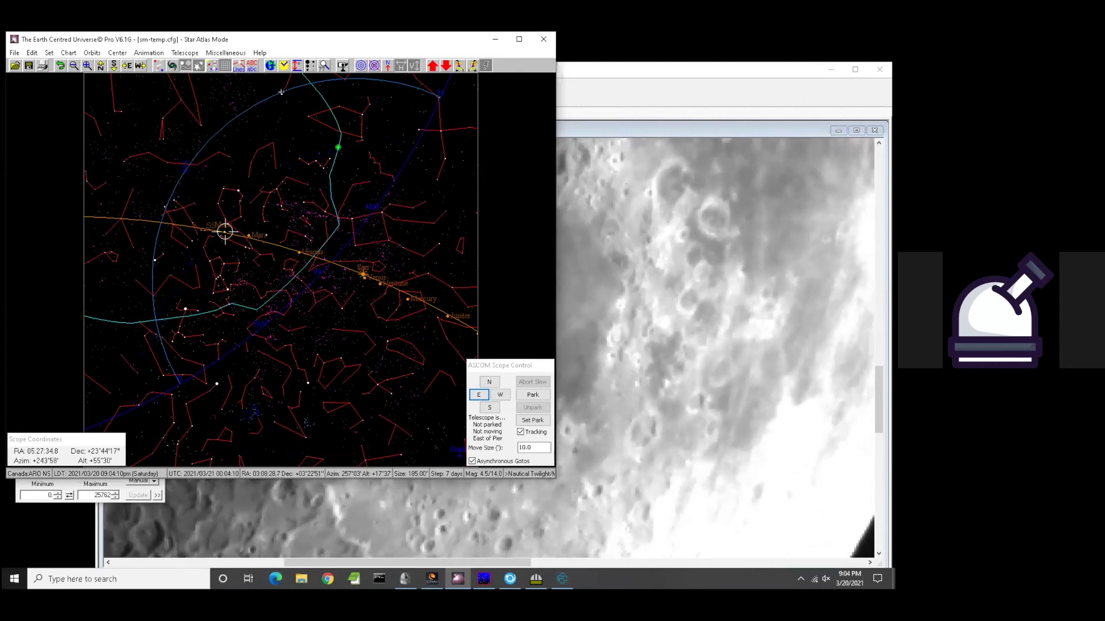
click(494, 40)
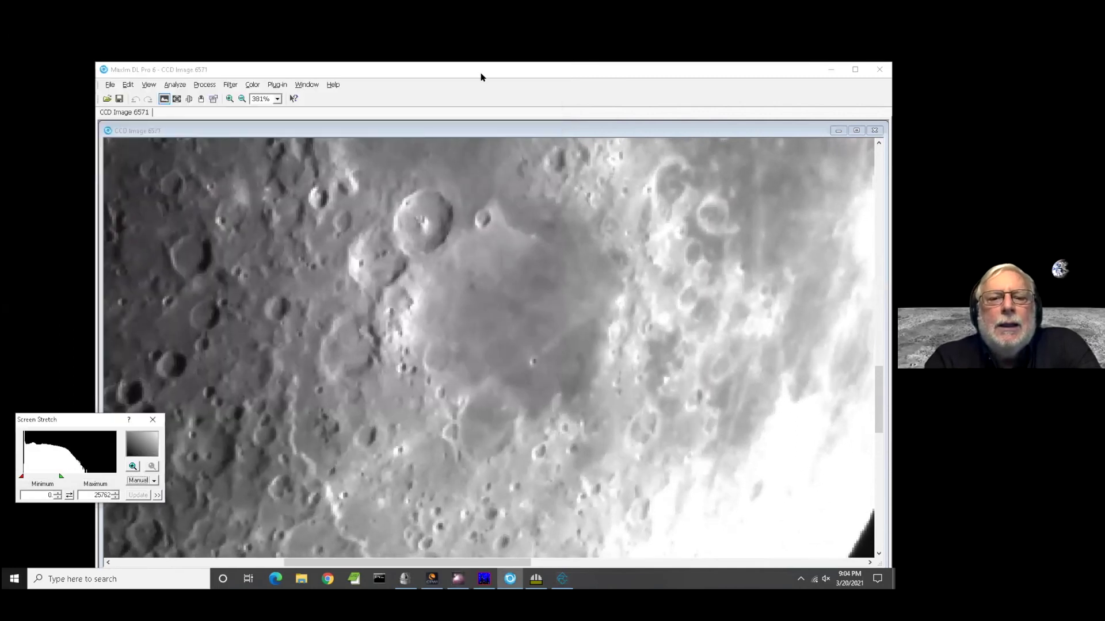
- Bring up the Abbey Ridge Auto Pilot log running sm-main.dtl, review its messages and minimize it
click(800, 579)
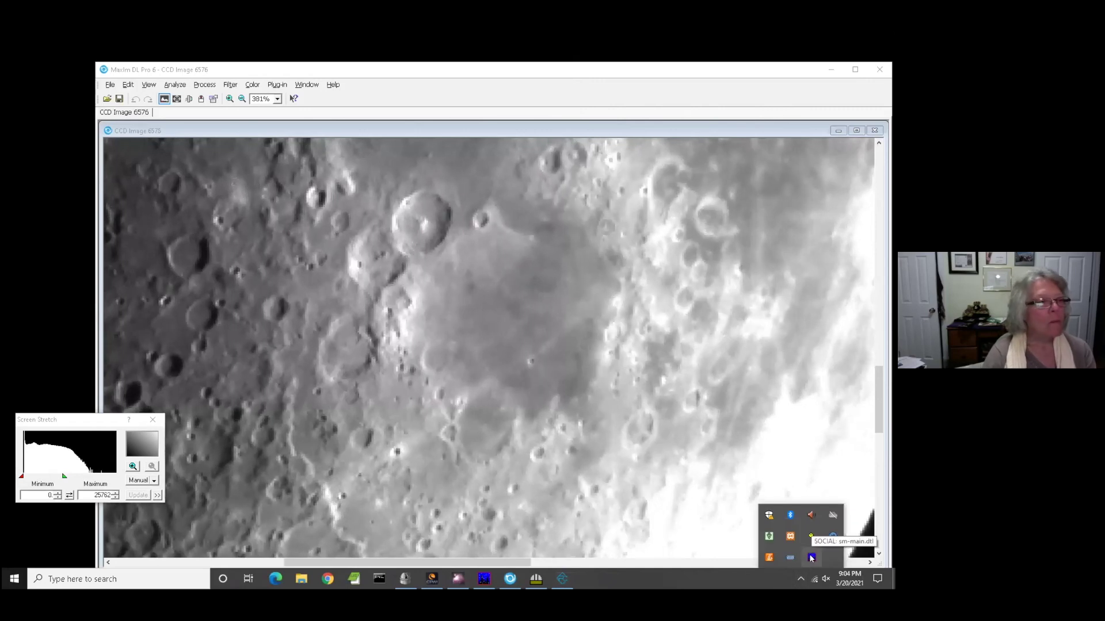
double_click(811, 557)
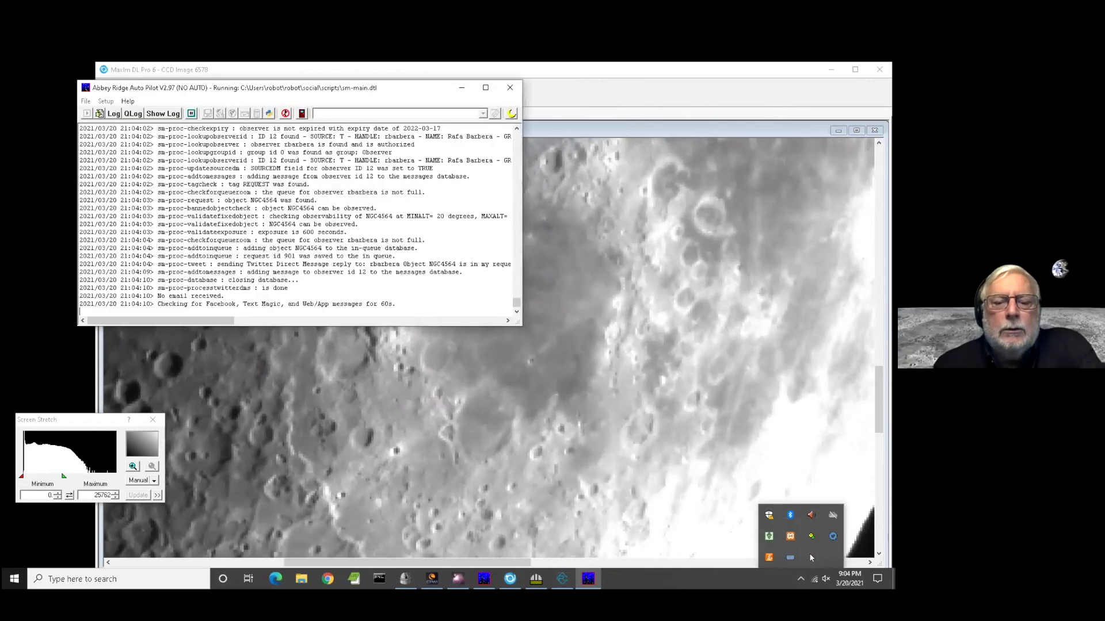
click(461, 87)
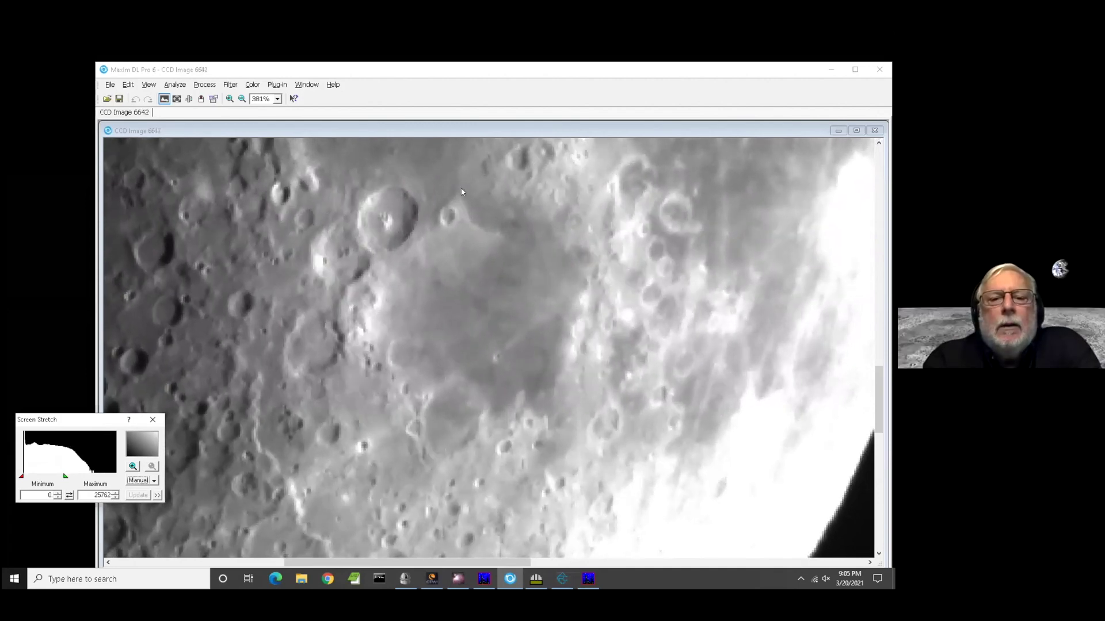
- Show the whole Moon at 67.2%, narrow the image window from its dark side and raise the screen stretch maximum to about 40973
scroll(413, 344, down, 3)
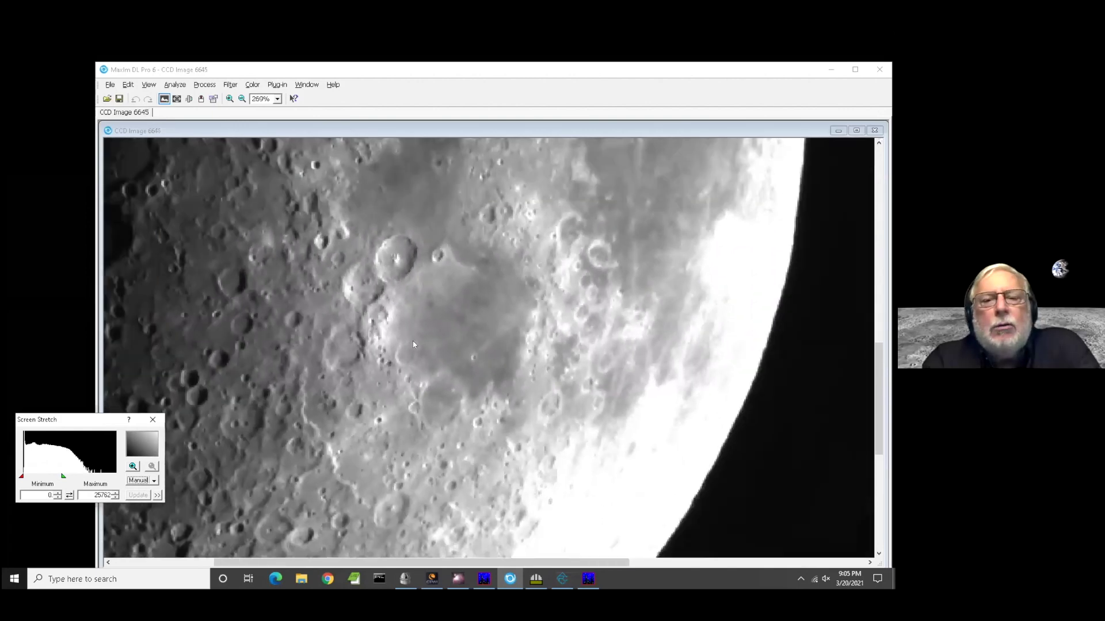
scroll(413, 344, down, 2)
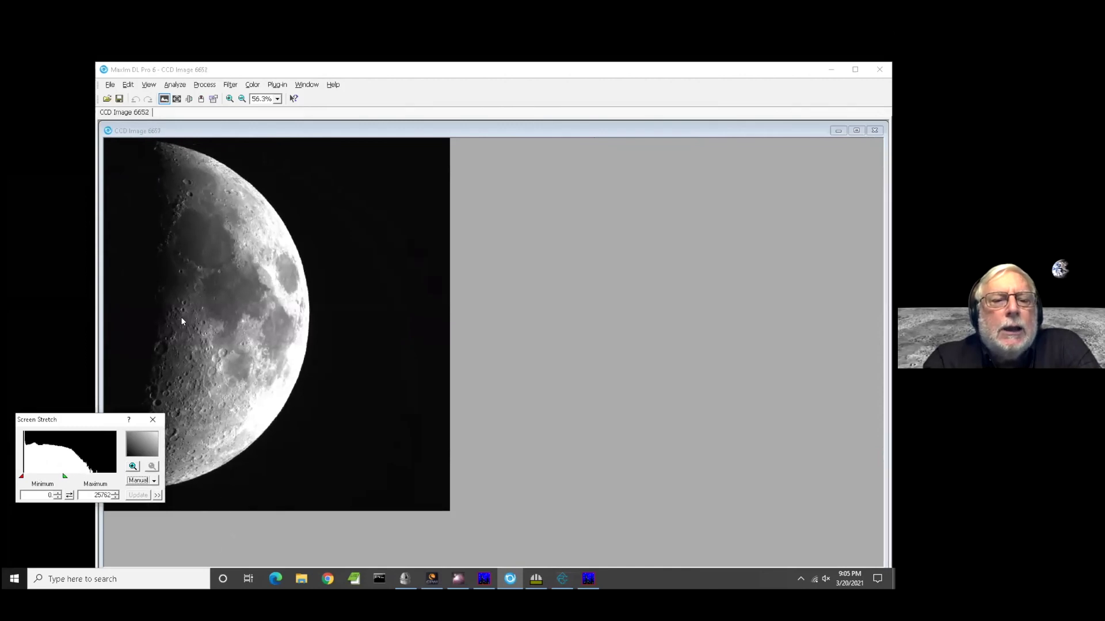
scroll(159, 331, up, 1)
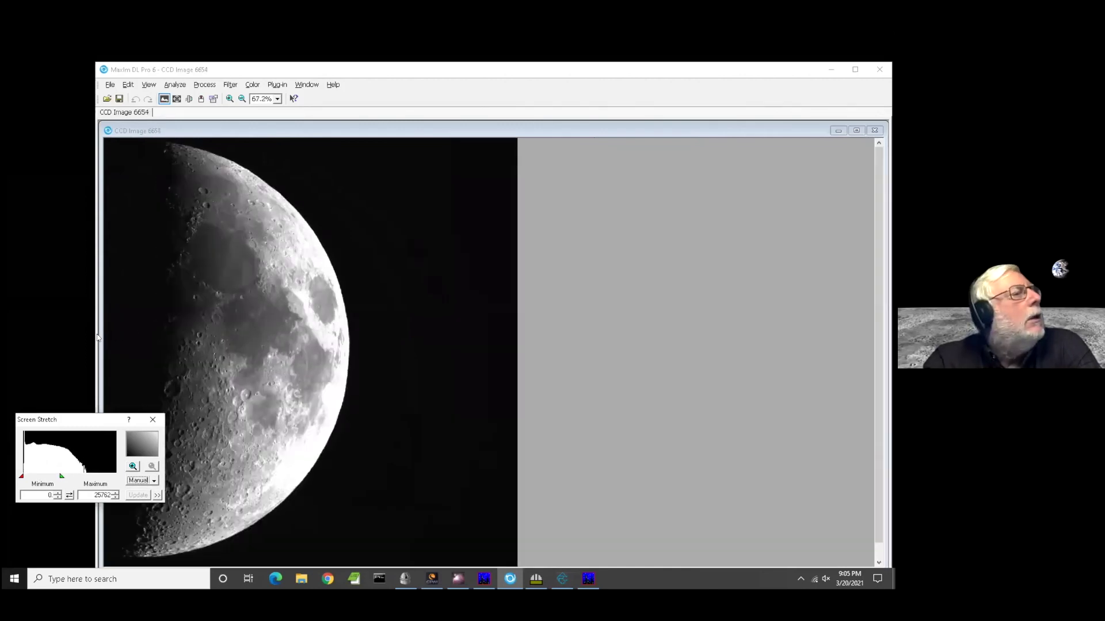
drag(98, 338, 243, 324)
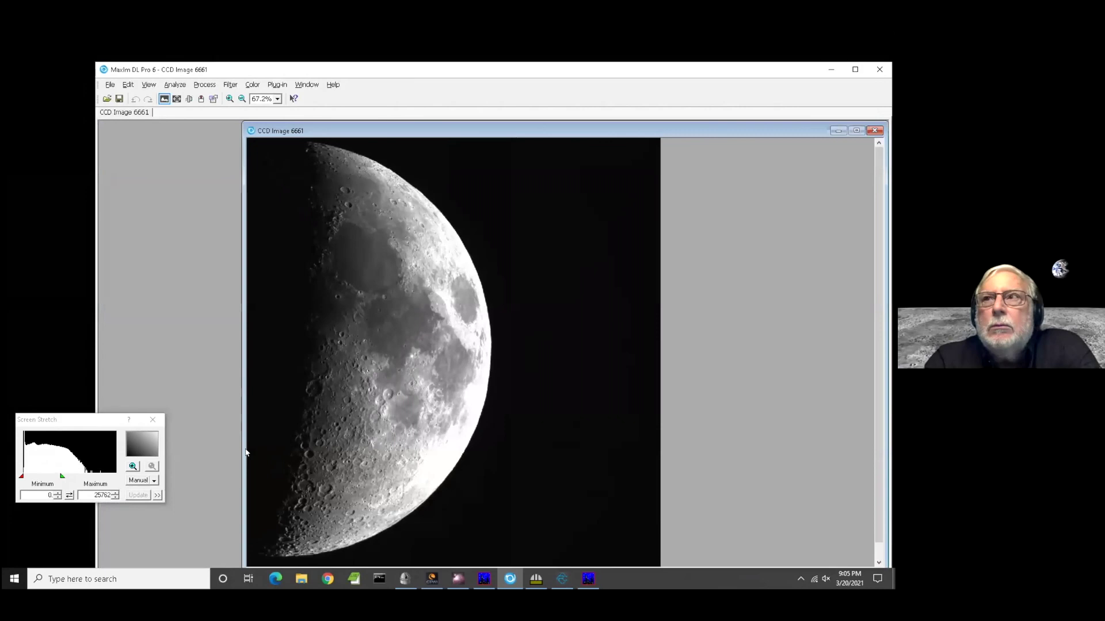
drag(60, 477, 83, 475)
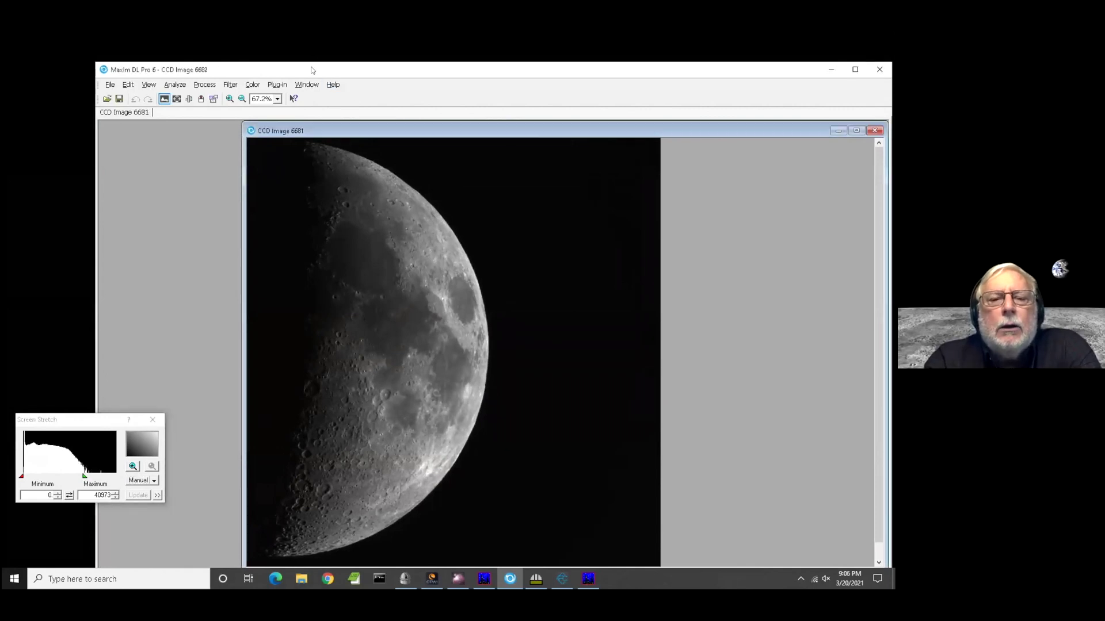
- Open Camera Control and move the MaxIm DL main window higher so its whole frame fits on the desktop
drag(301, 68, 388, 152)
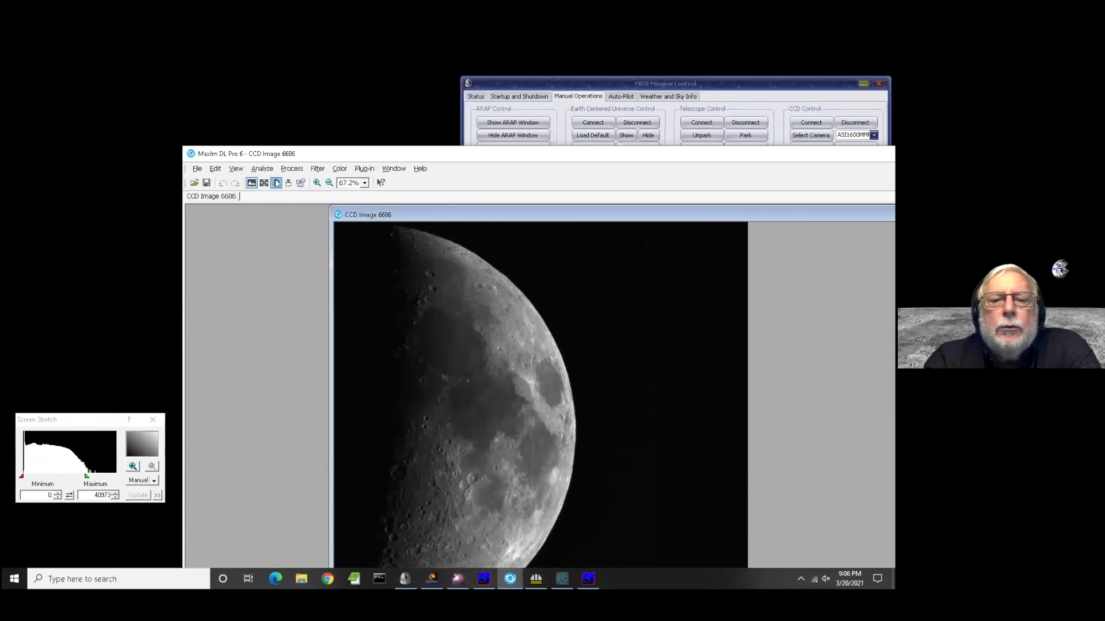
click(276, 183)
drag(344, 154, 255, 46)
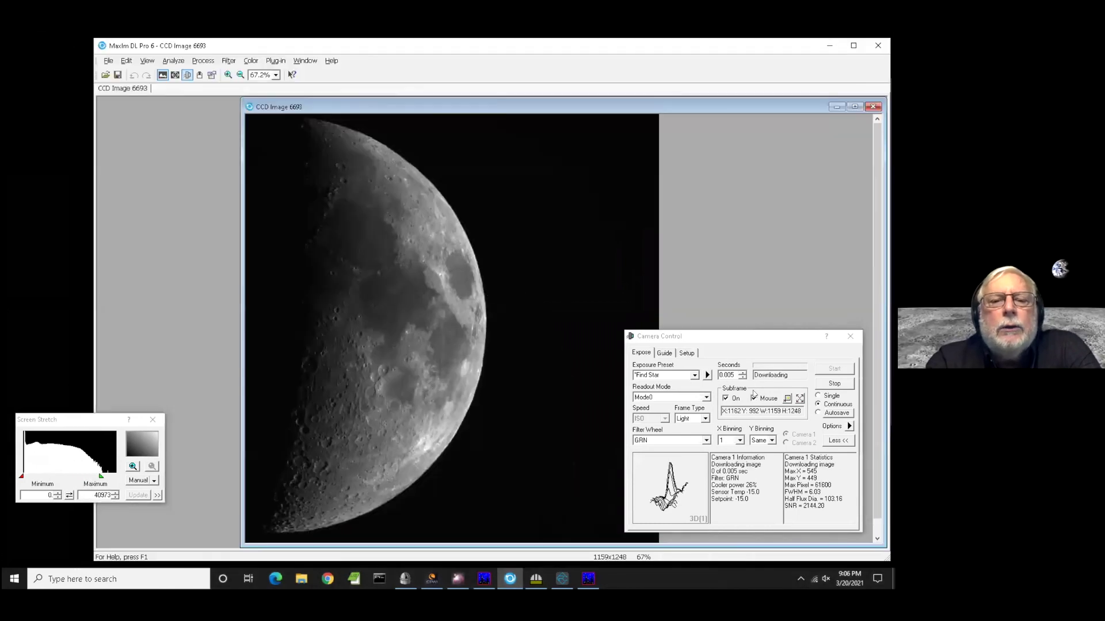
- Stop the continuous exposures, reset the subframe to the full 4656 × 3520 sensor area and capture a full-frame image
click(834, 384)
click(800, 398)
click(825, 369)
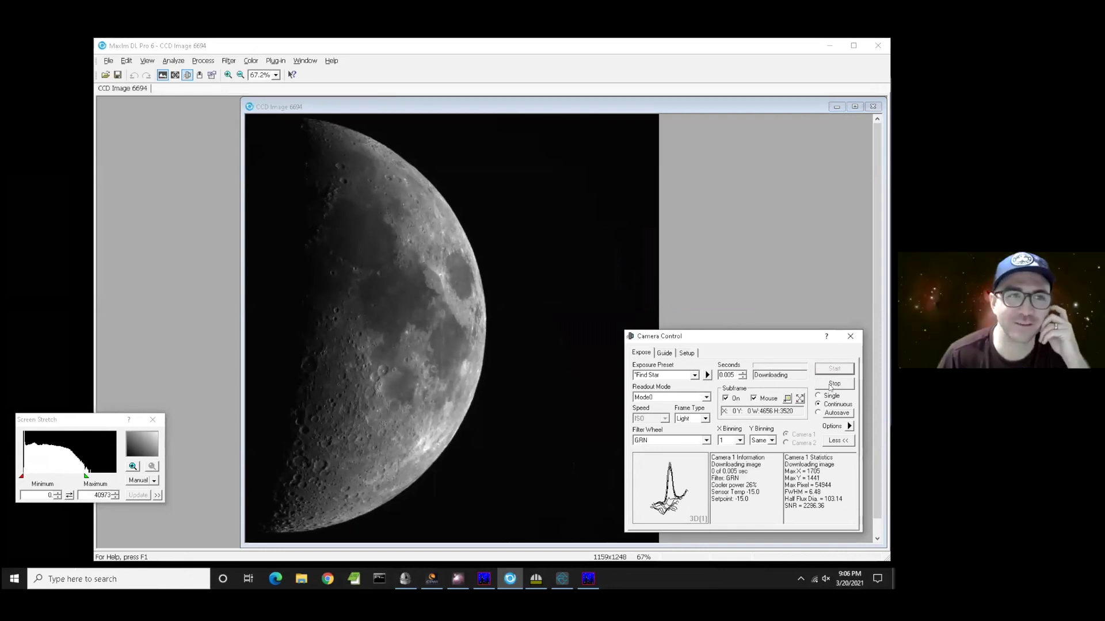
click(834, 383)
- Define a subframe of about 1256 × 1353 pixels around the Moon, including its dark side, and restart the continuous exposures
scroll(365, 235, down, 3)
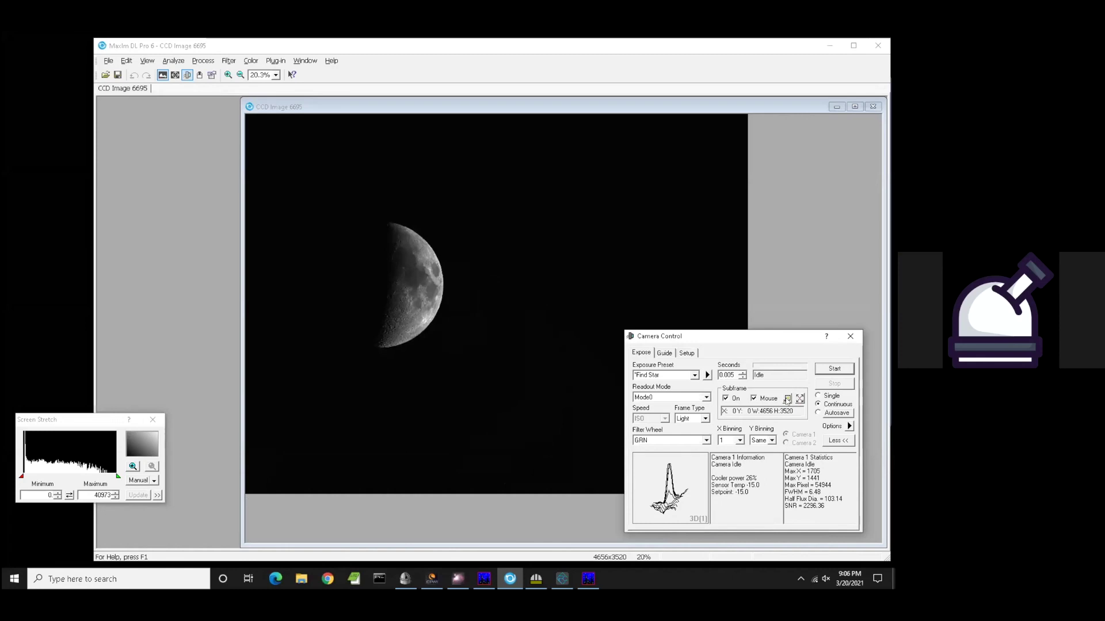
drag(322, 211, 458, 356)
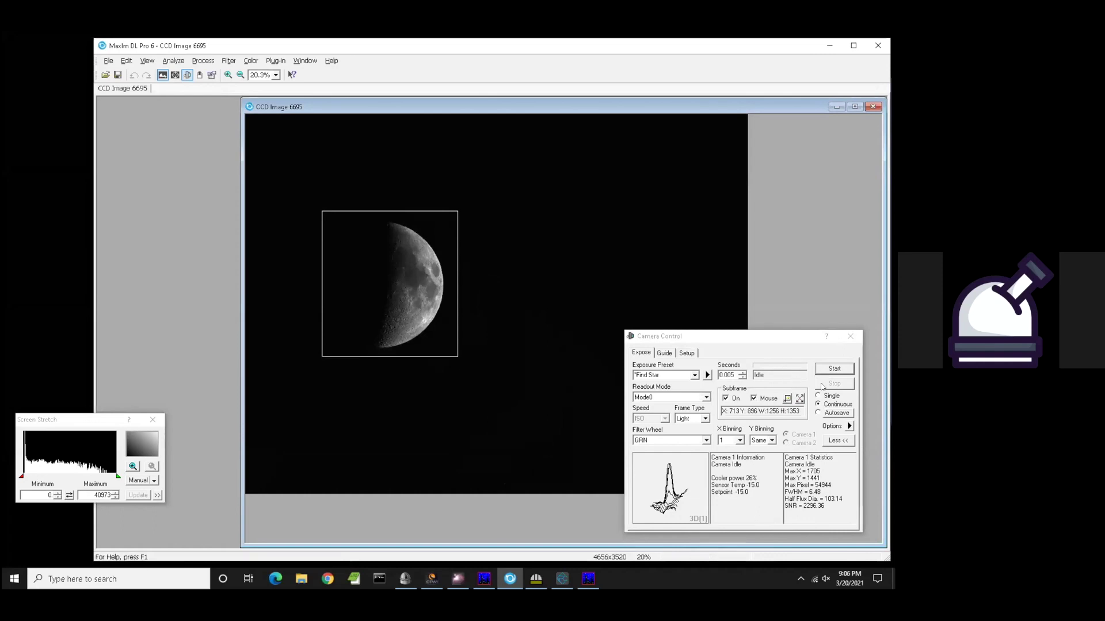
click(829, 369)
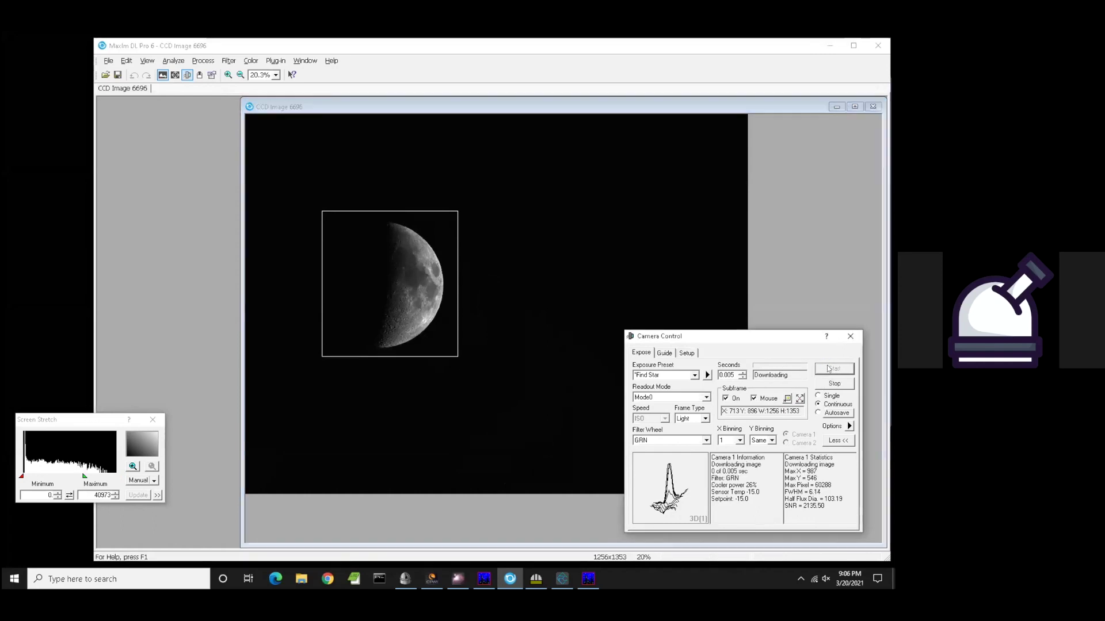
- Enlarge the new subframe image to 67.2% and close Camera Control
scroll(326, 252, up, 4)
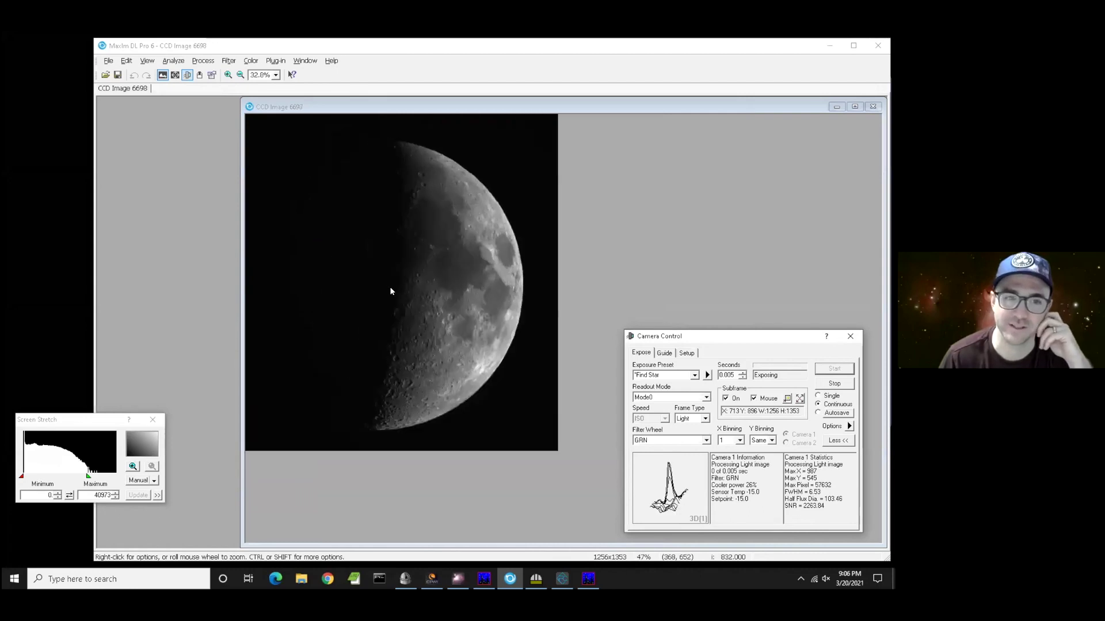
scroll(390, 291, up, 1)
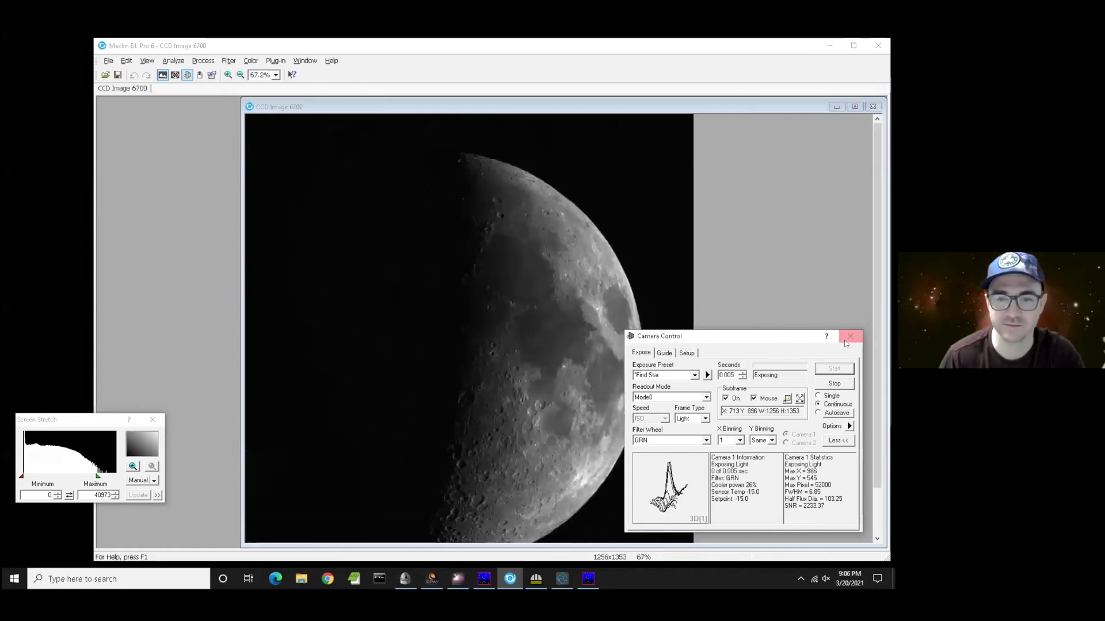
click(848, 338)
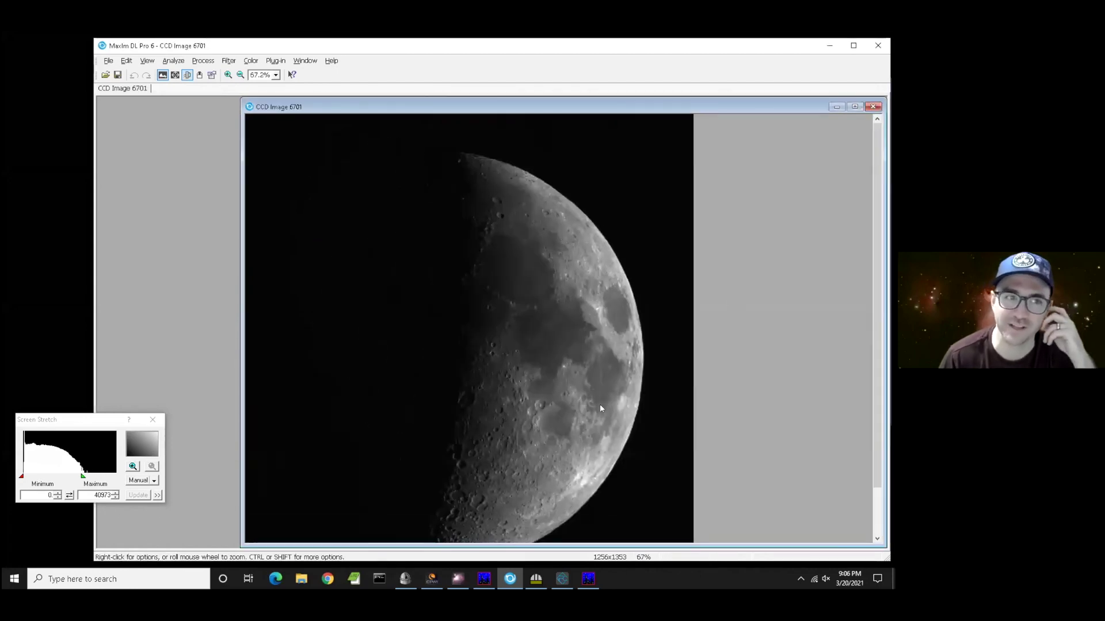
- Check the two Earth Centred Universe star charts again and minimize them to return to the Moon image
key(alt+Tab)
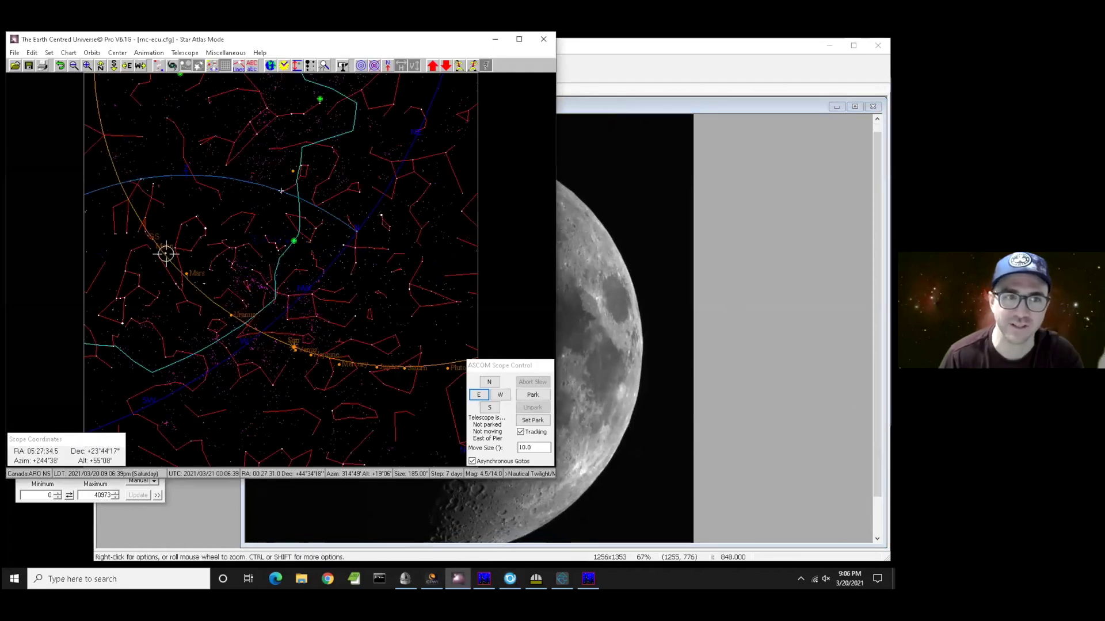
click(500, 39)
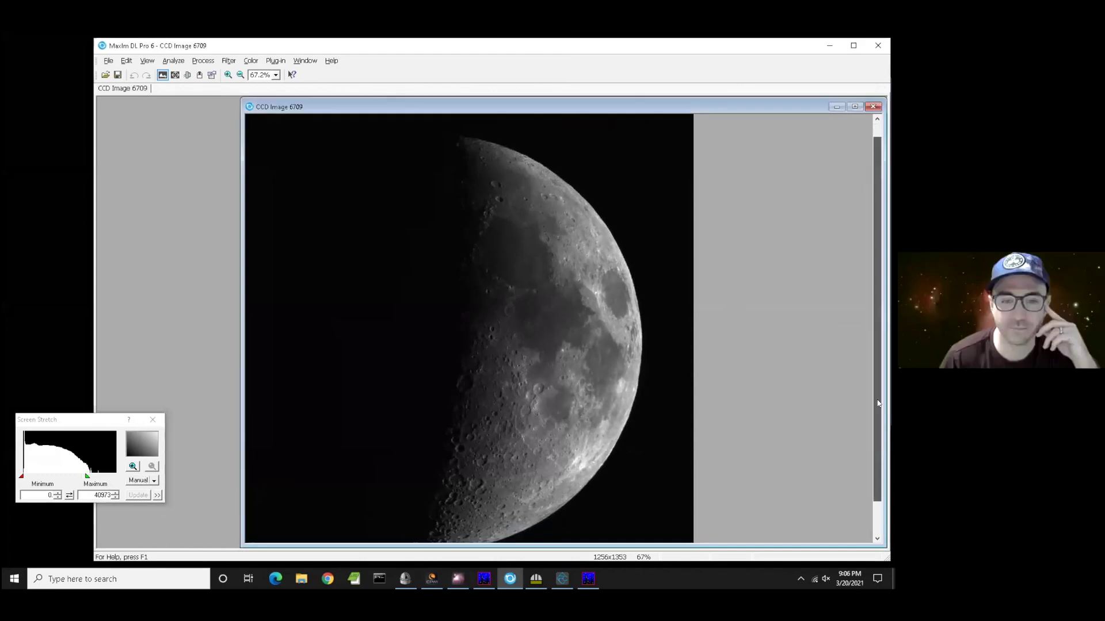
key(alt+Tab)
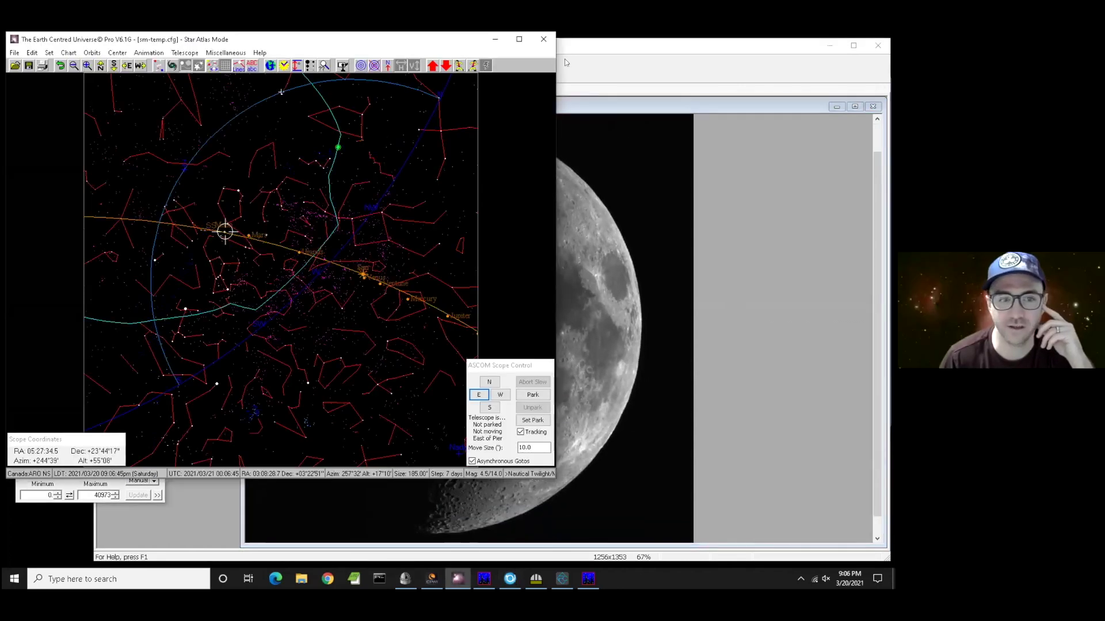
click(495, 39)
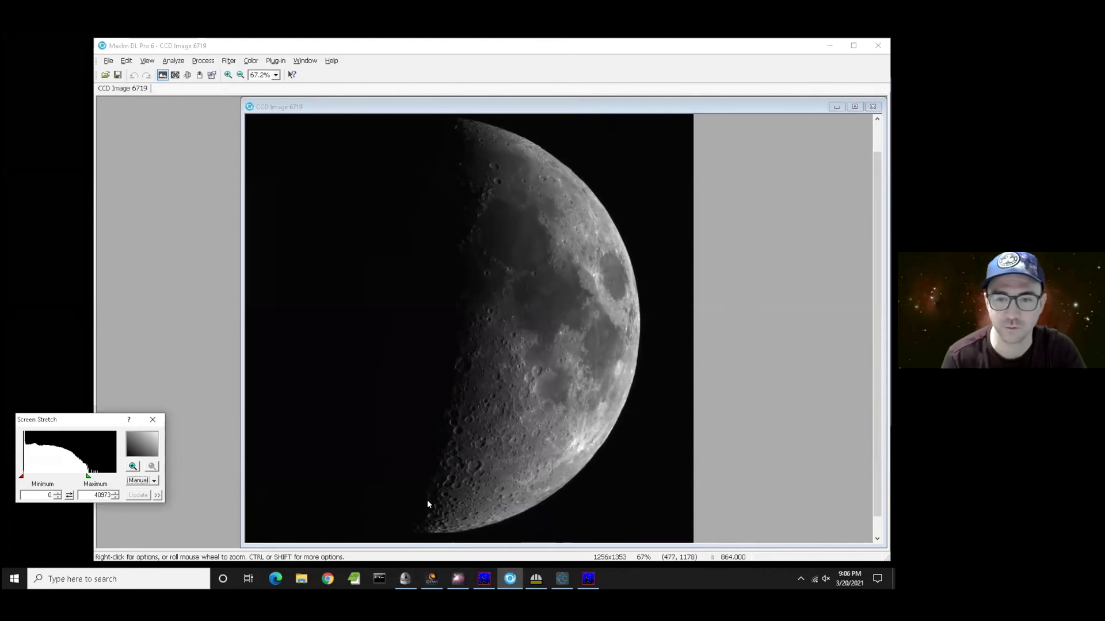
- Examine the southern limb at up to 161%, then reduce the zoom to 95.3% and show the Moon's northern and central regions
scroll(444, 517, up, 3)
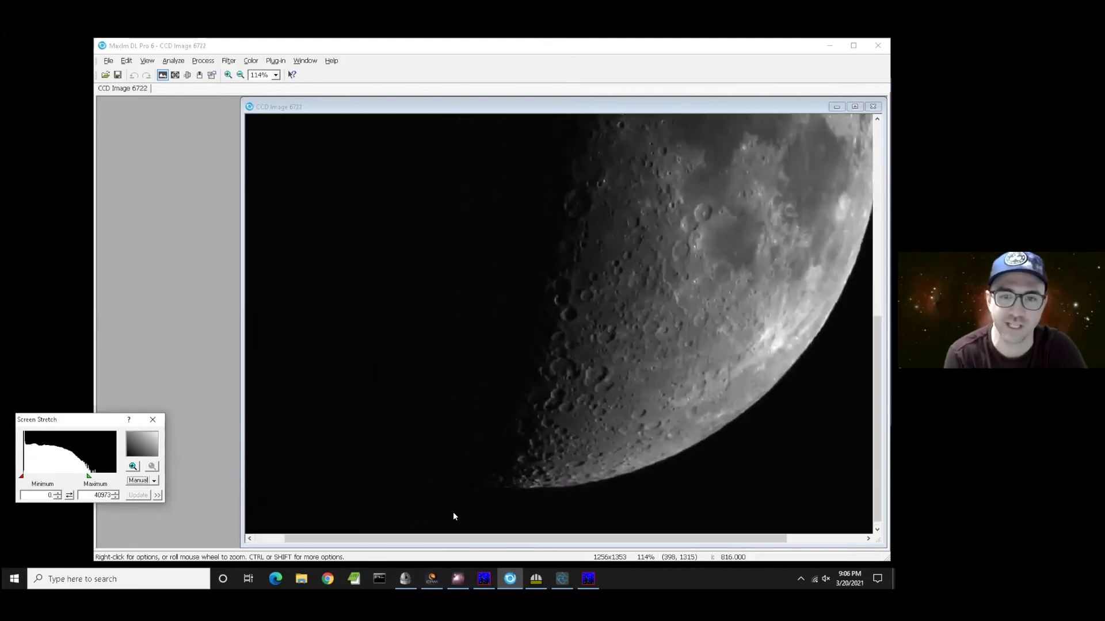
scroll(454, 516, up, 1)
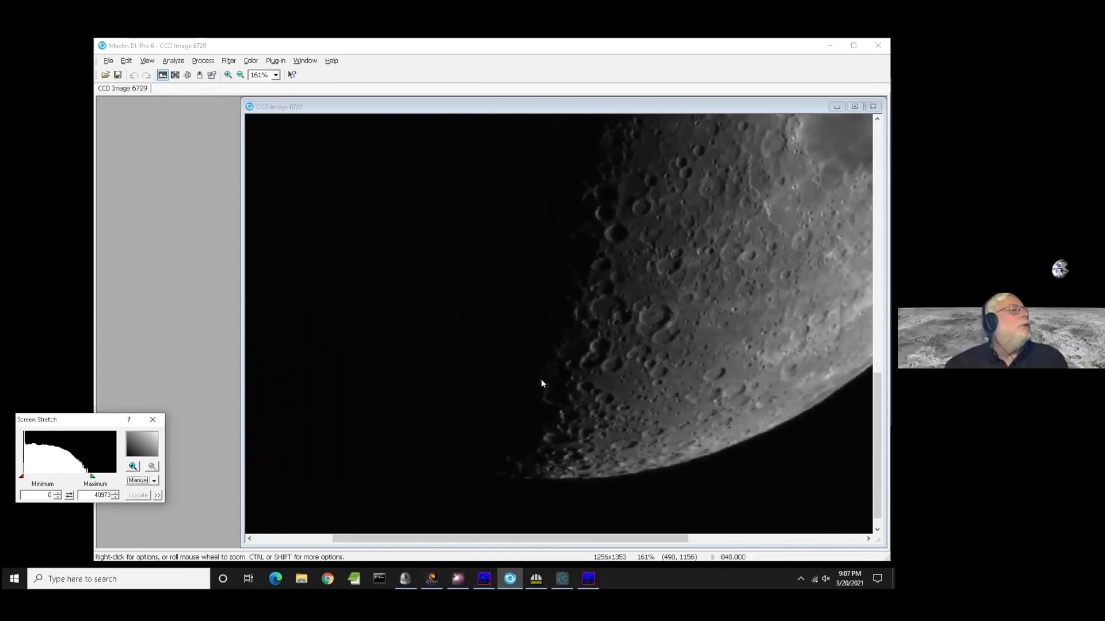
scroll(637, 323, down, 1)
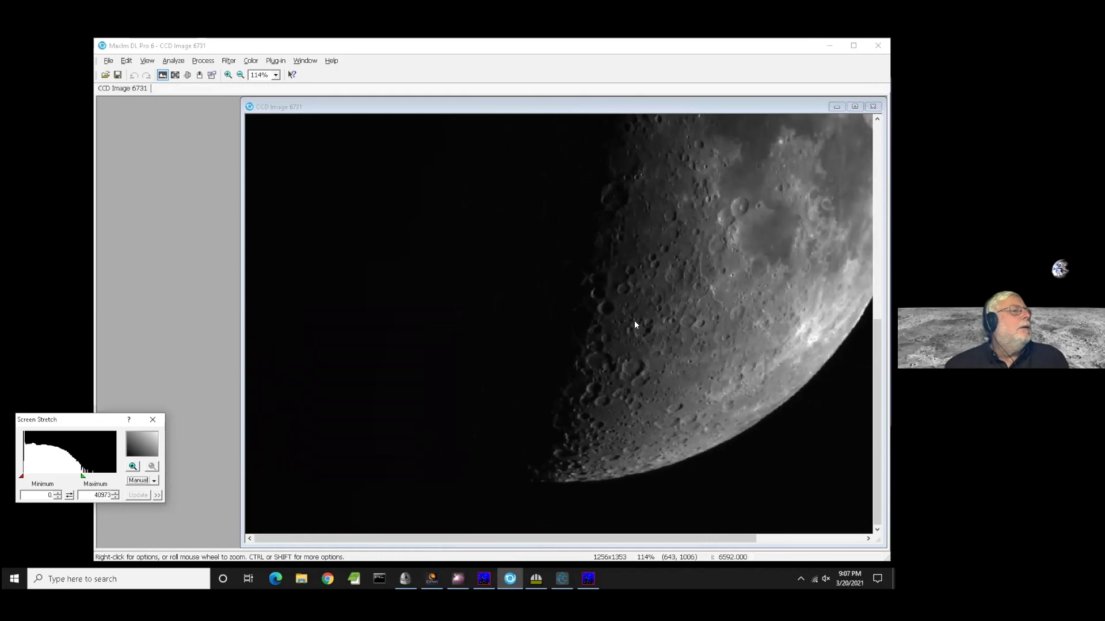
scroll(634, 320, down, 1)
drag(873, 399, 751, 277)
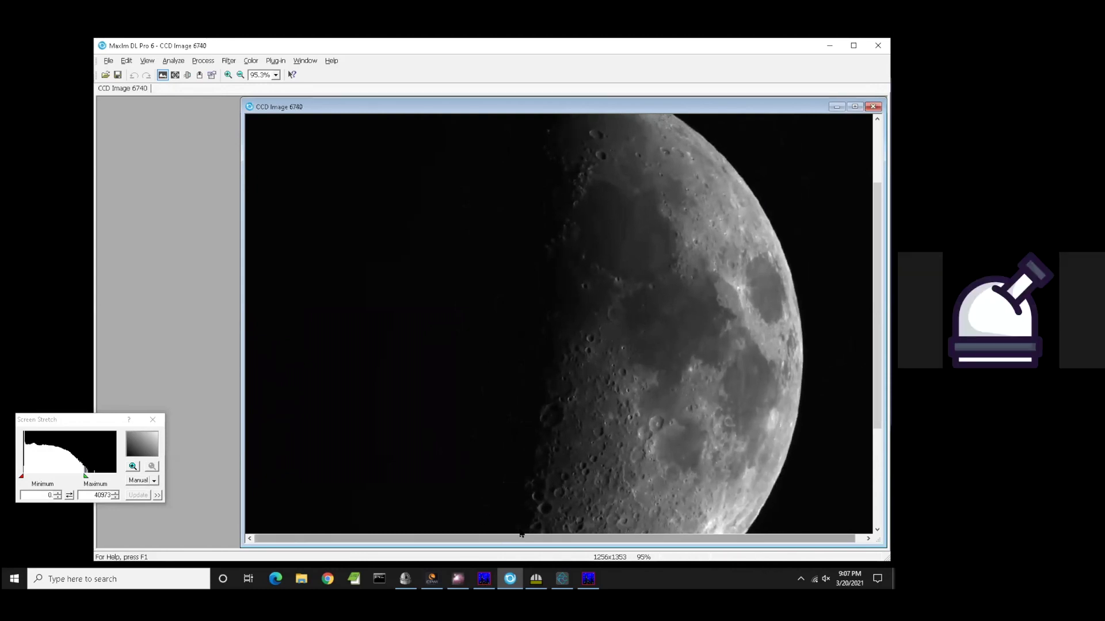
- Enlarge the Moon's central region to 269% and lower the screen stretch maximum to about 20831
scroll(660, 347, up, 1)
scroll(660, 346, up, 5)
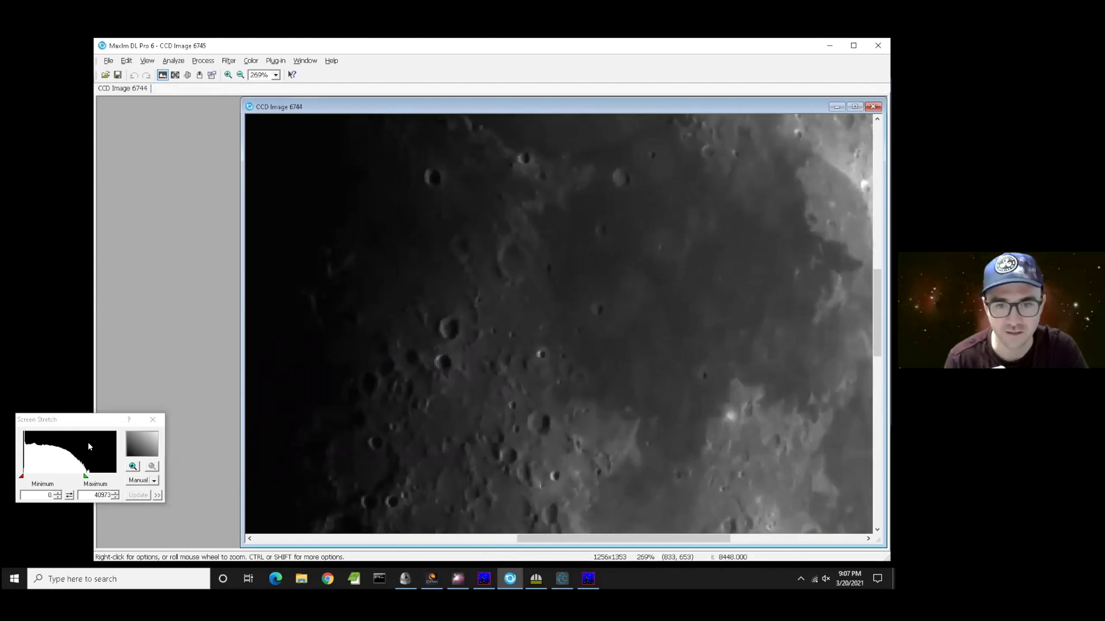
drag(86, 476, 63, 476)
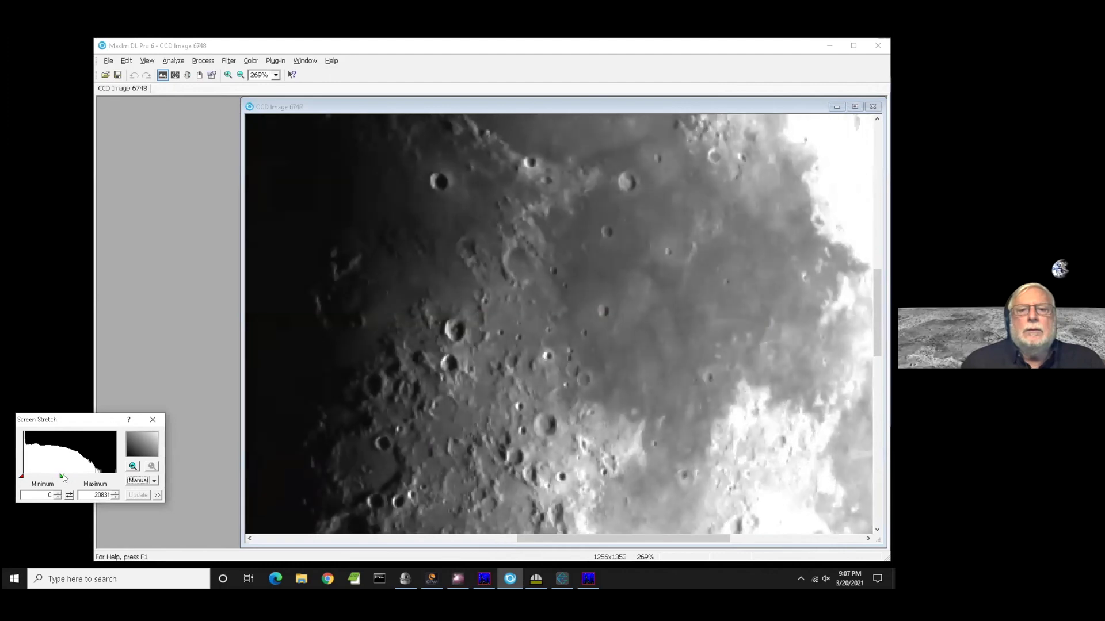
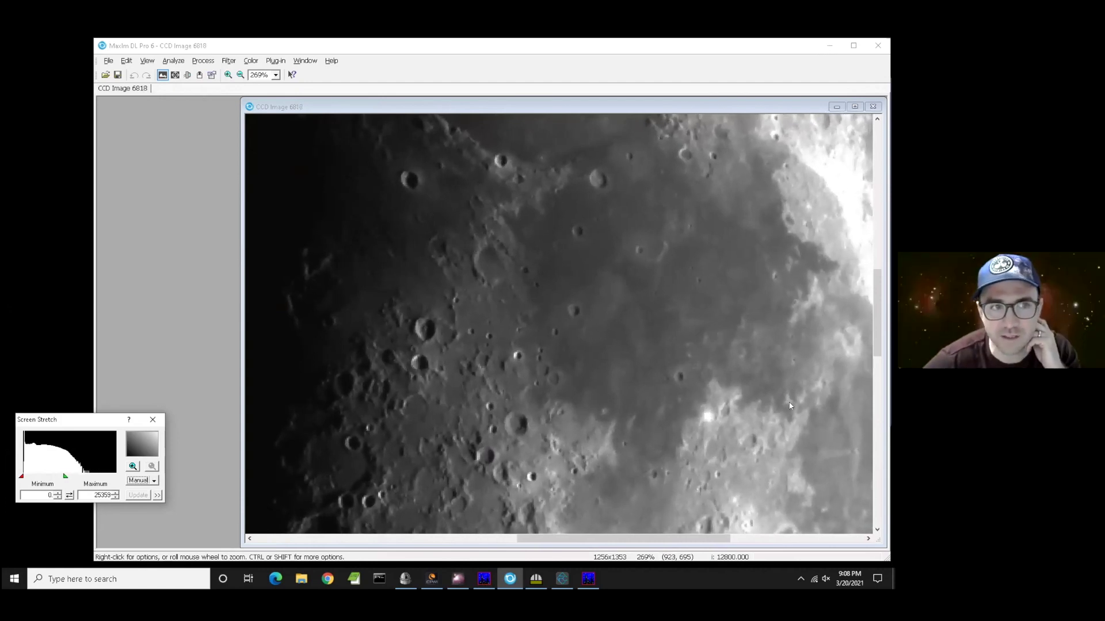
- Show the Moon's maria toward the bright limb at 269%, try a stretch maximum of 24366, and raise it to 37257
drag(719, 539, 761, 541)
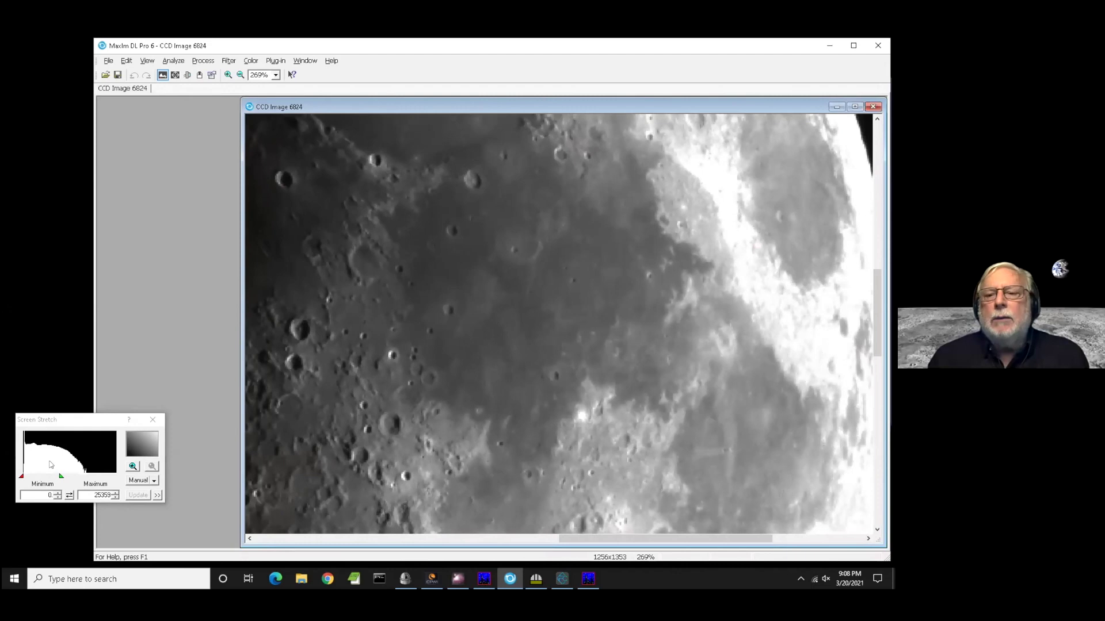
drag(63, 478, 61, 472)
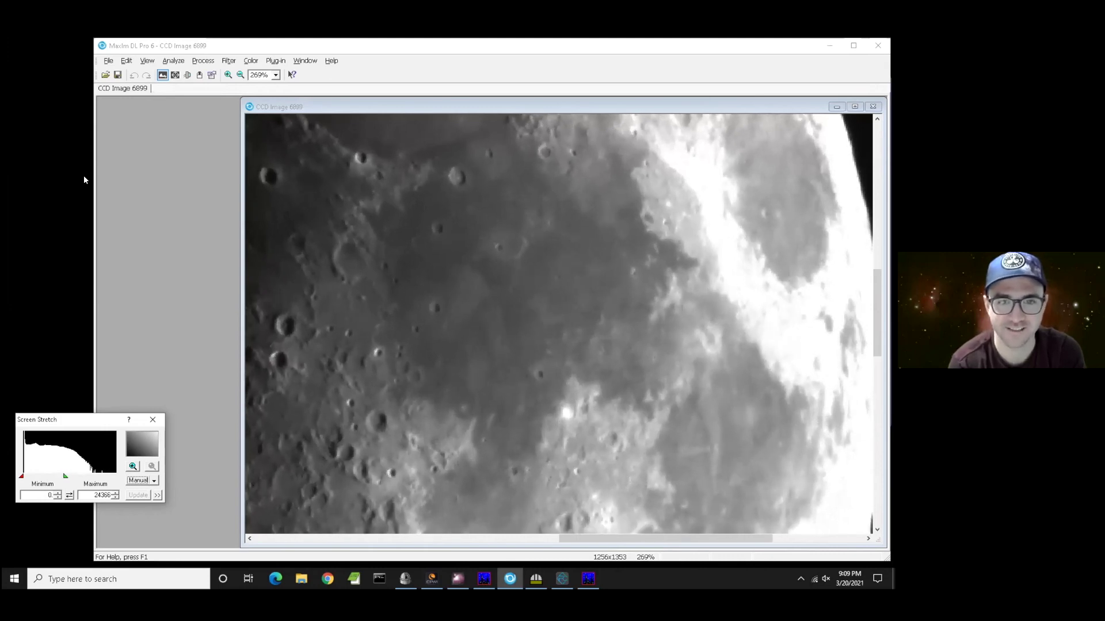
mouse_move(877, 332)
mouse_down()
mouse_move(877, 314)
mouse_move(879, 324)
mouse_up()
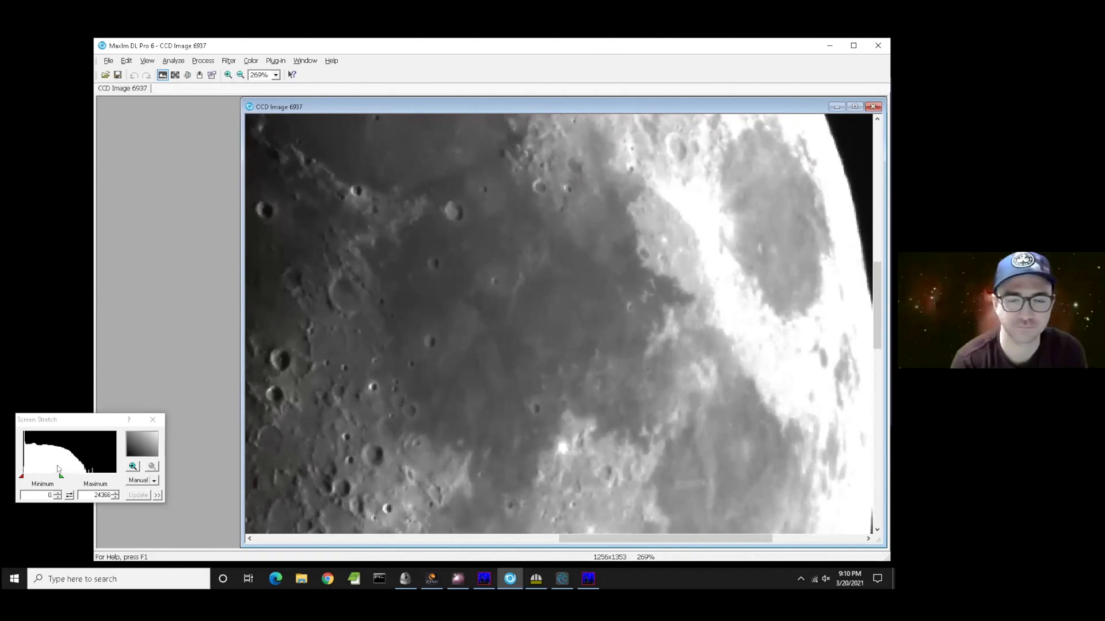
drag(64, 476, 87, 475)
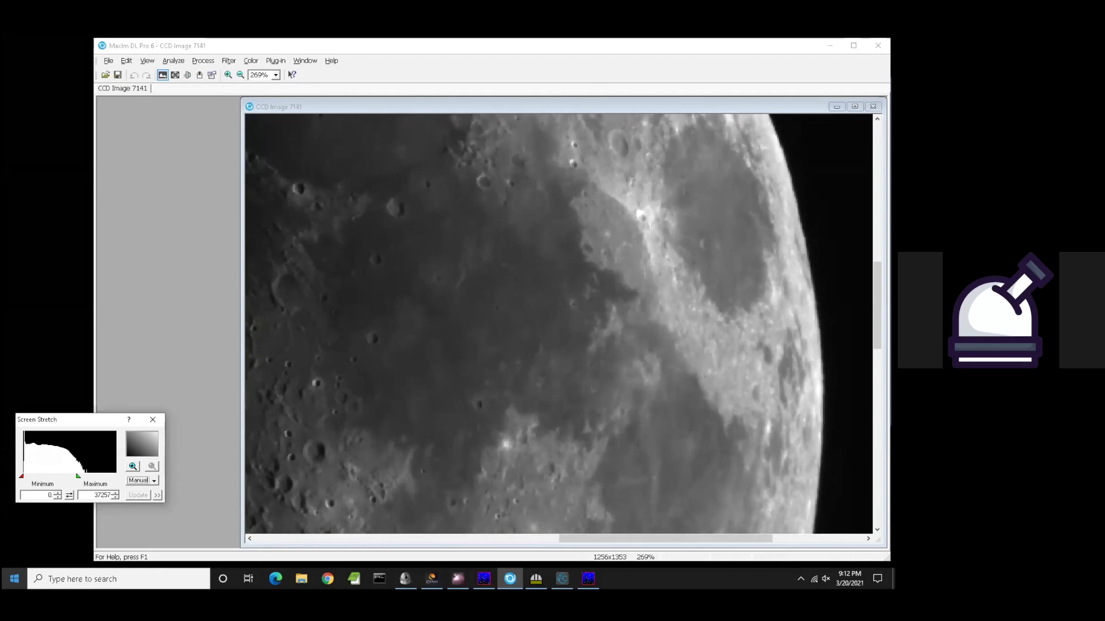
- Switch between the two Earth Centred Universe star charts and the Moon image to check the telescope's position, and minimize both charts
key(alt+Tab)
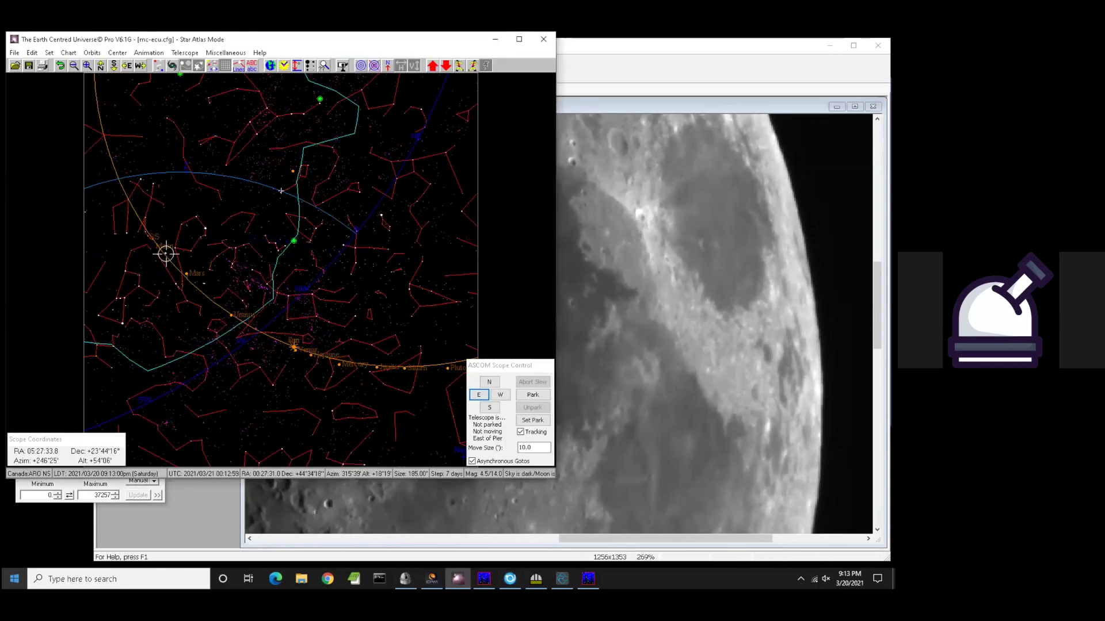
key(alt+Tab)
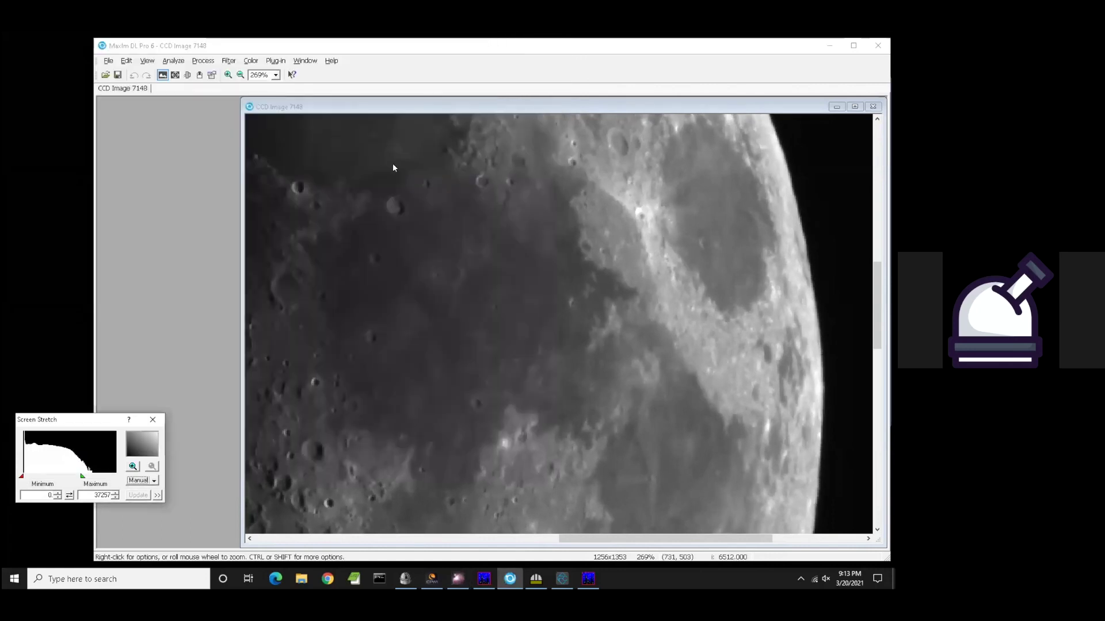
key(alt+Tab)
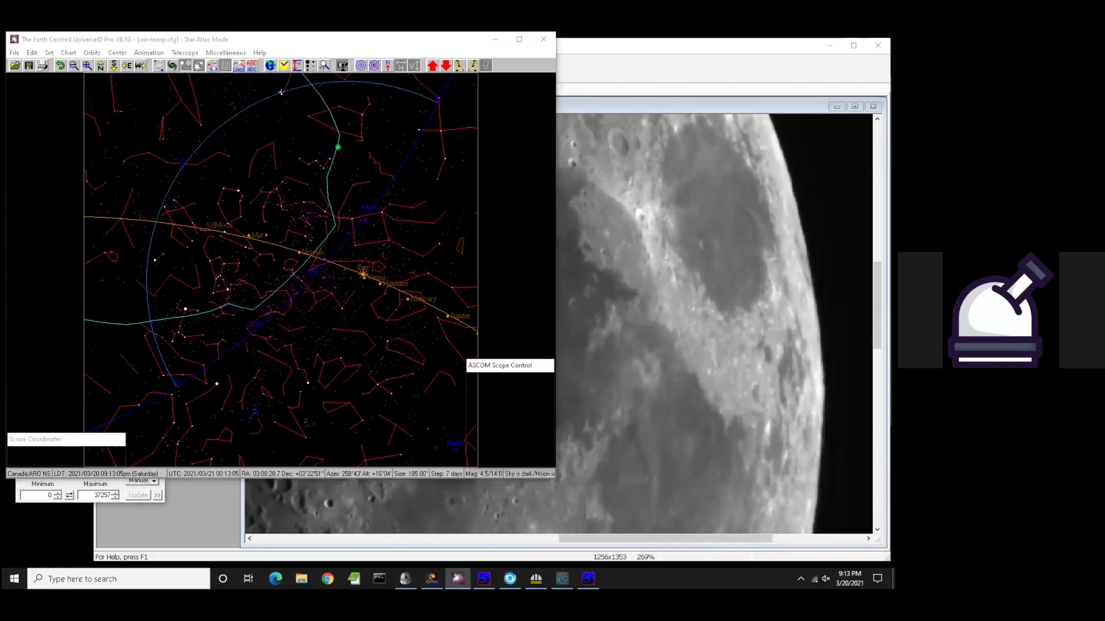
key(alt+Tab)
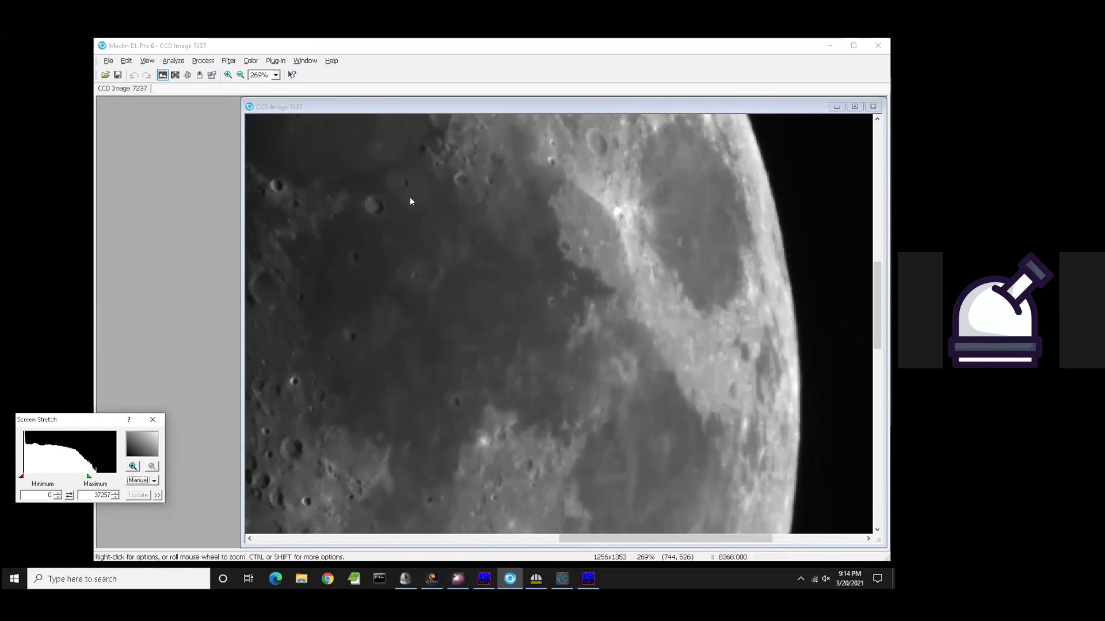
key(alt+Tab)
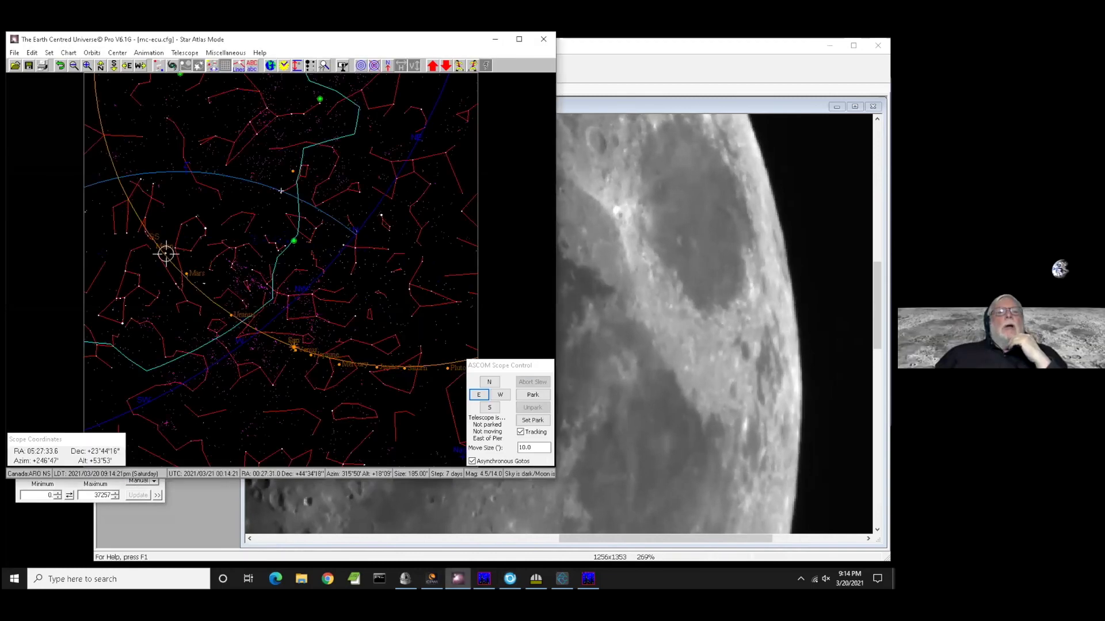
click(494, 39)
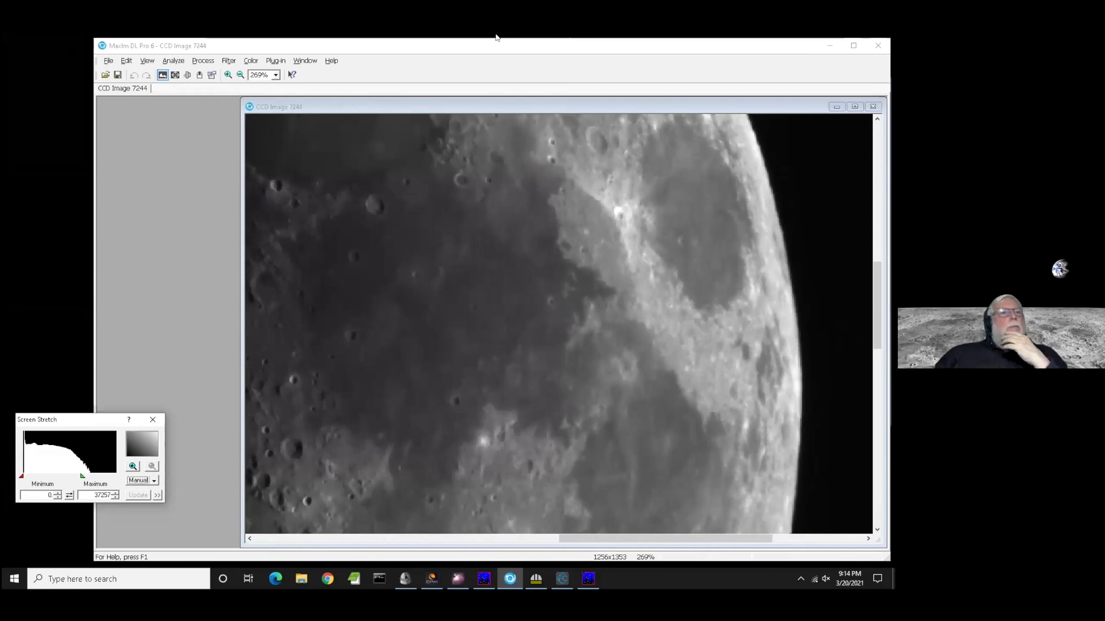
key(alt+Tab)
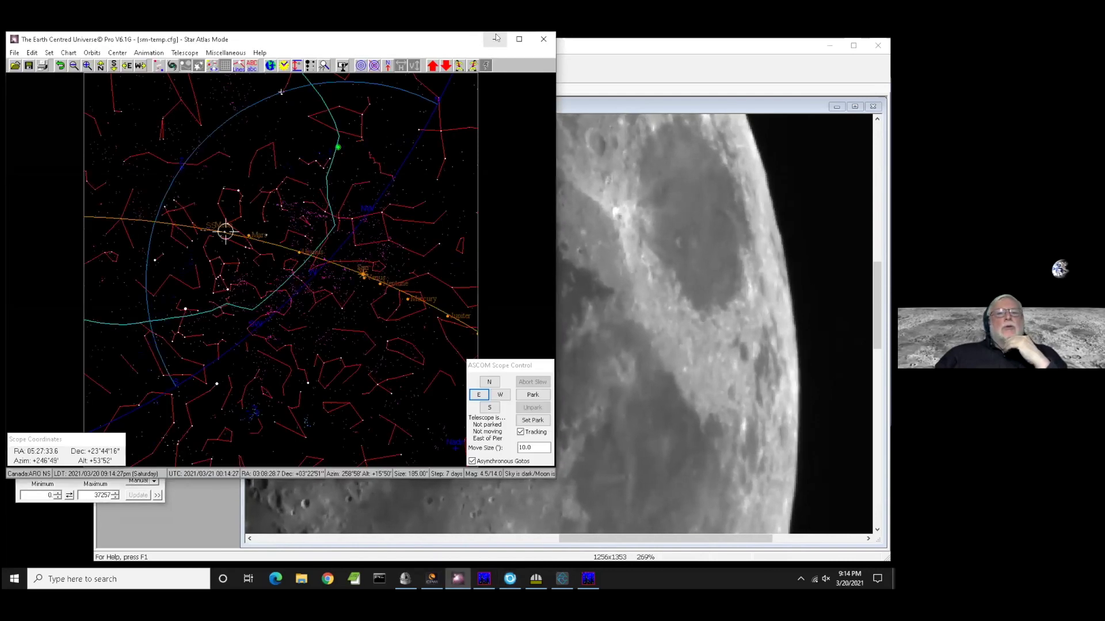
click(494, 42)
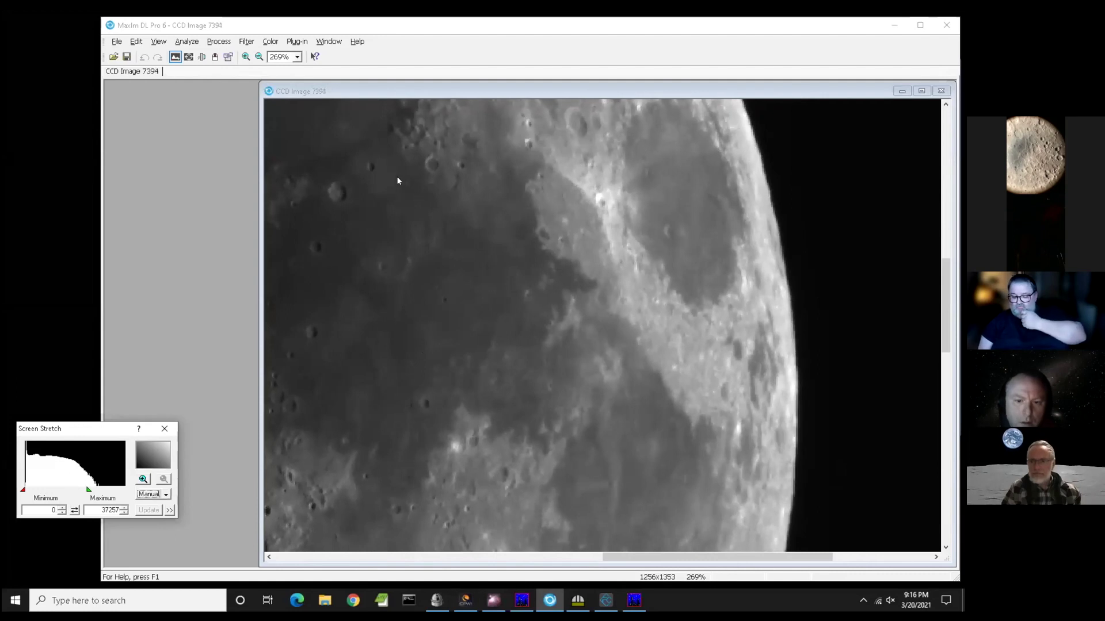
- Reduce the Moon image to 67.2% to view the whole illuminated disc, and enlarge it again to 95.3%
click(392, 89)
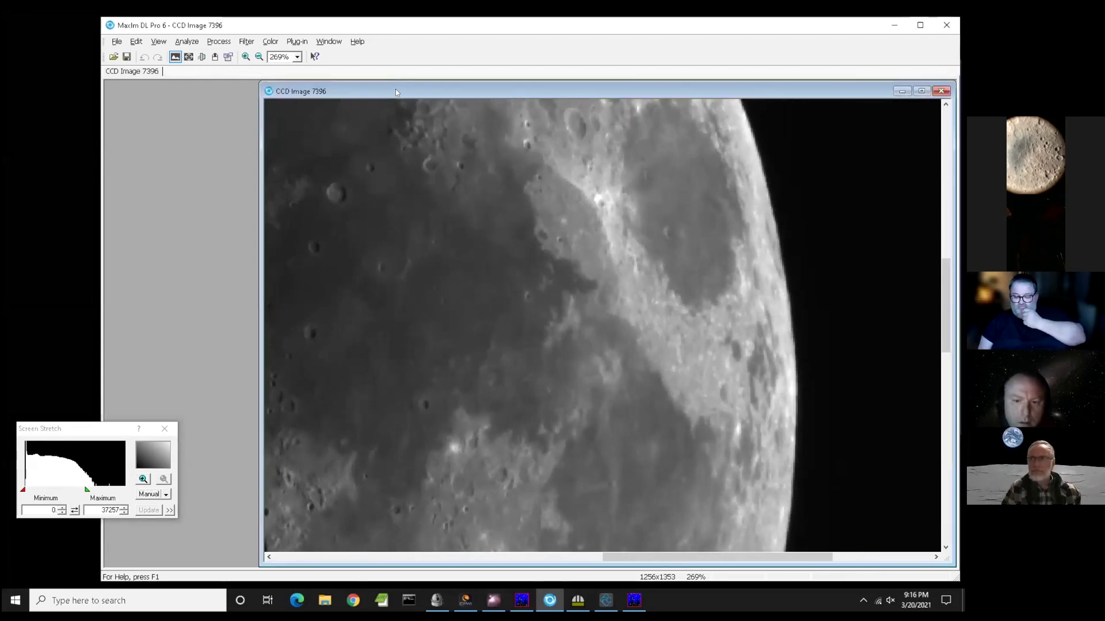
scroll(347, 251, down, 2)
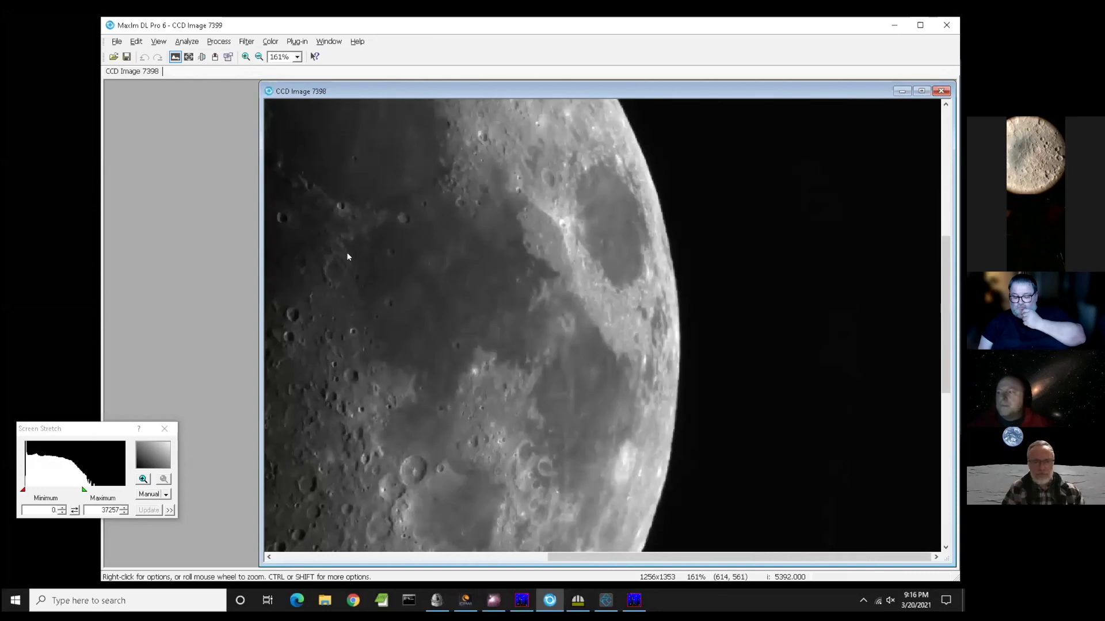
scroll(346, 256, down, 2)
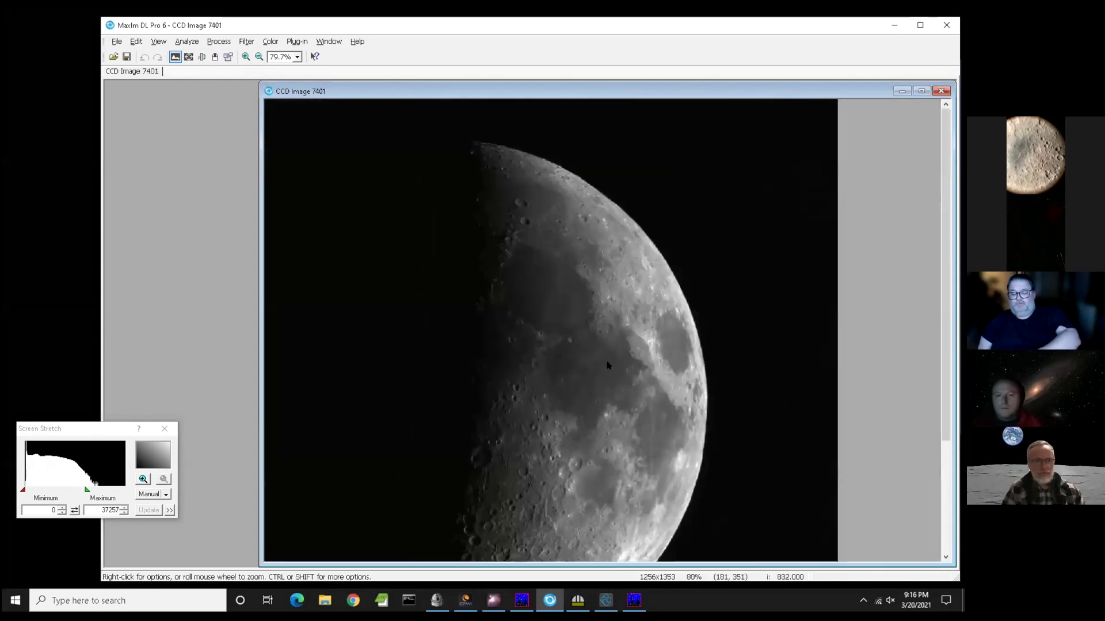
drag(947, 412, 942, 440)
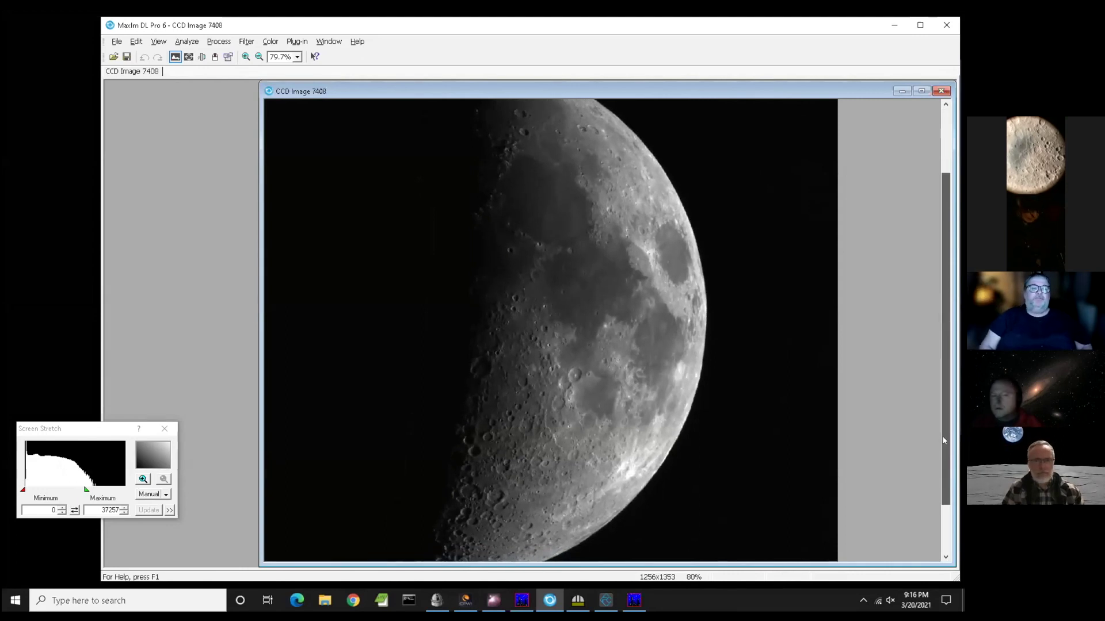
scroll(501, 344, down, 1)
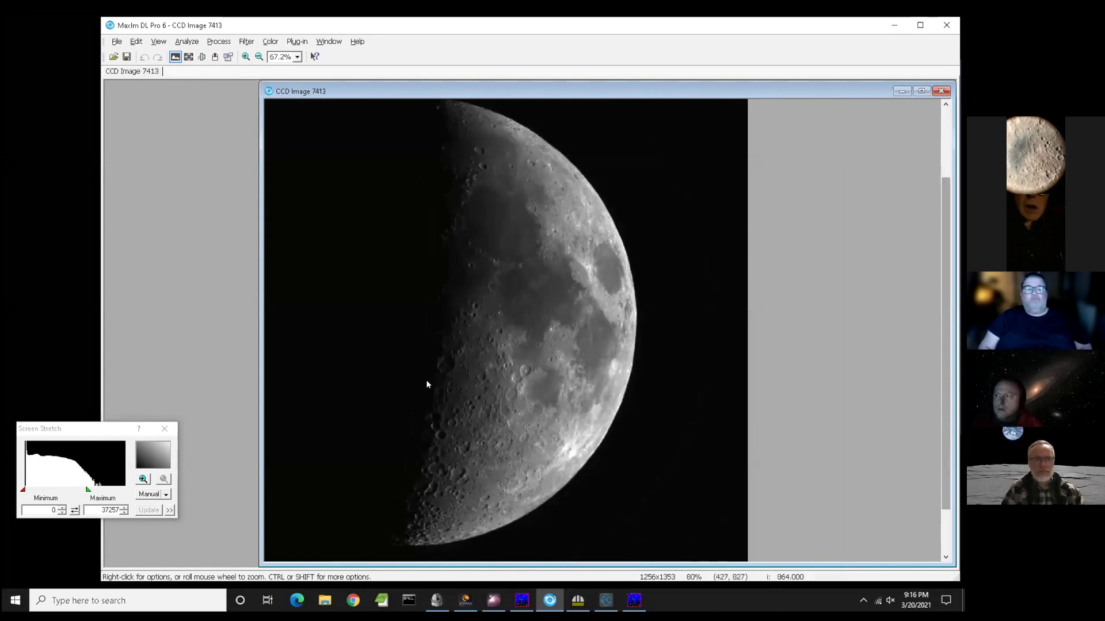
scroll(426, 381, up, 1)
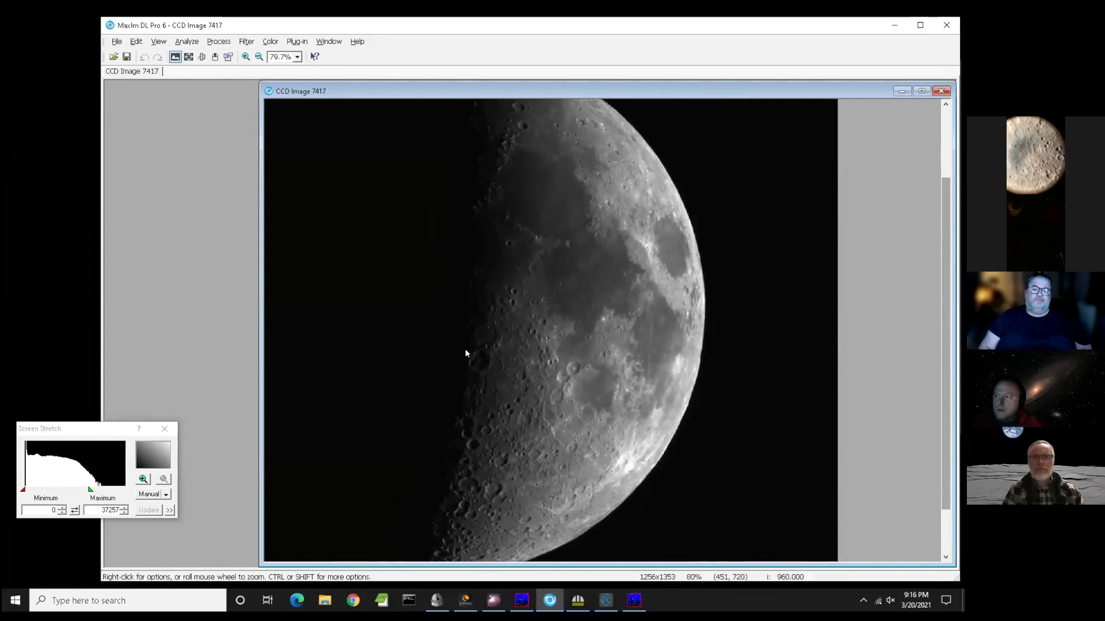
scroll(464, 371, up, 1)
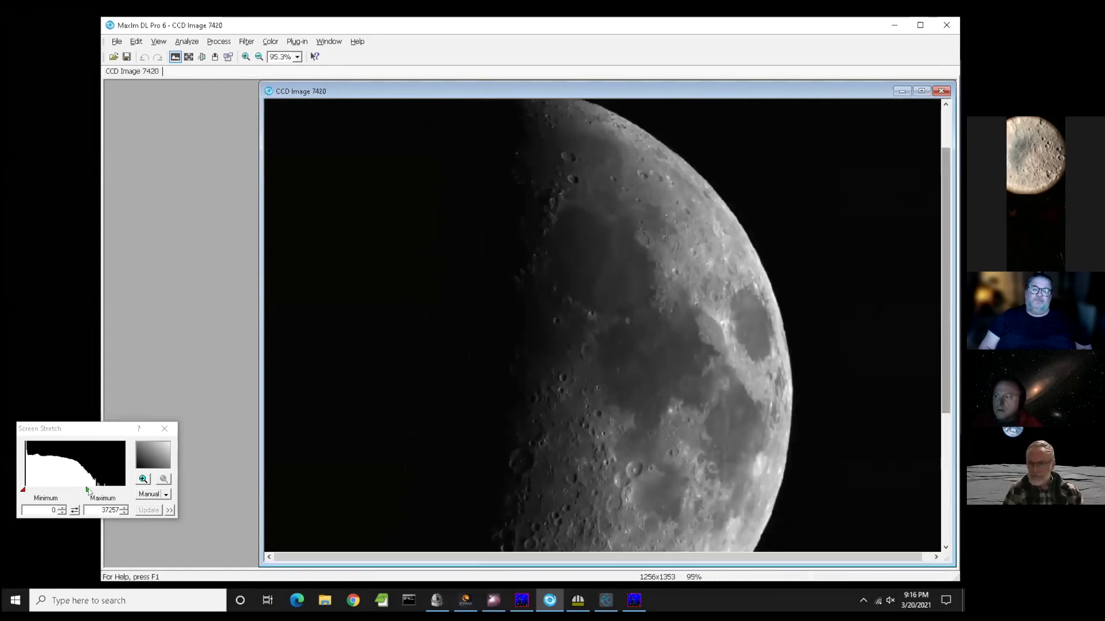
- Brighten the terminator with a stretch maximum of 15441, show more of the southern region, and raise the maximum to 43898
drag(88, 491, 51, 492)
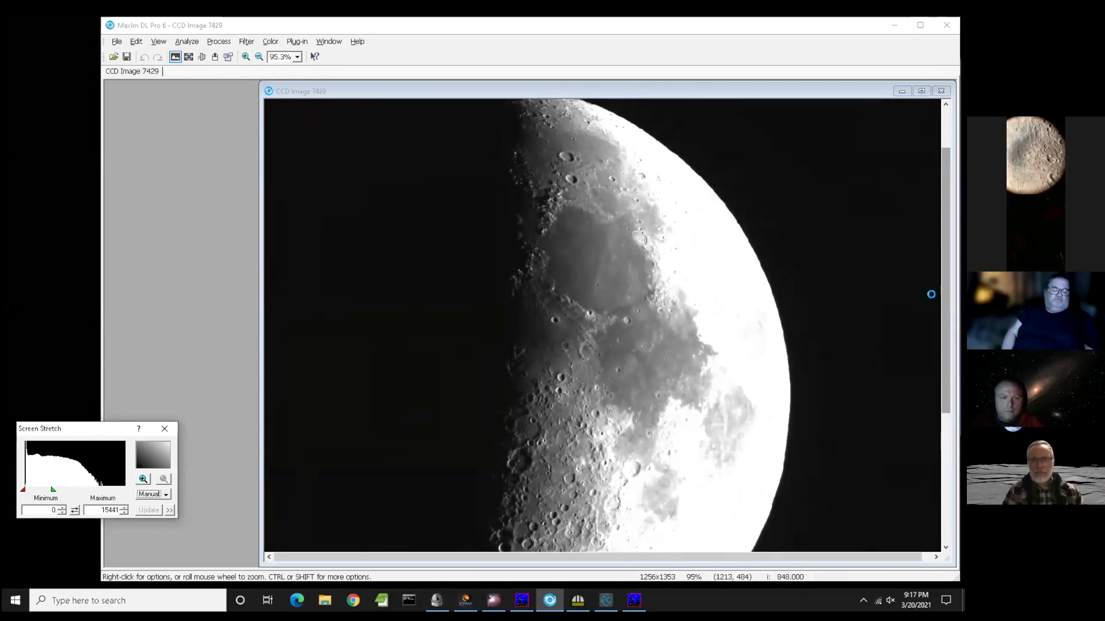
drag(944, 336, 944, 397)
drag(52, 489, 96, 493)
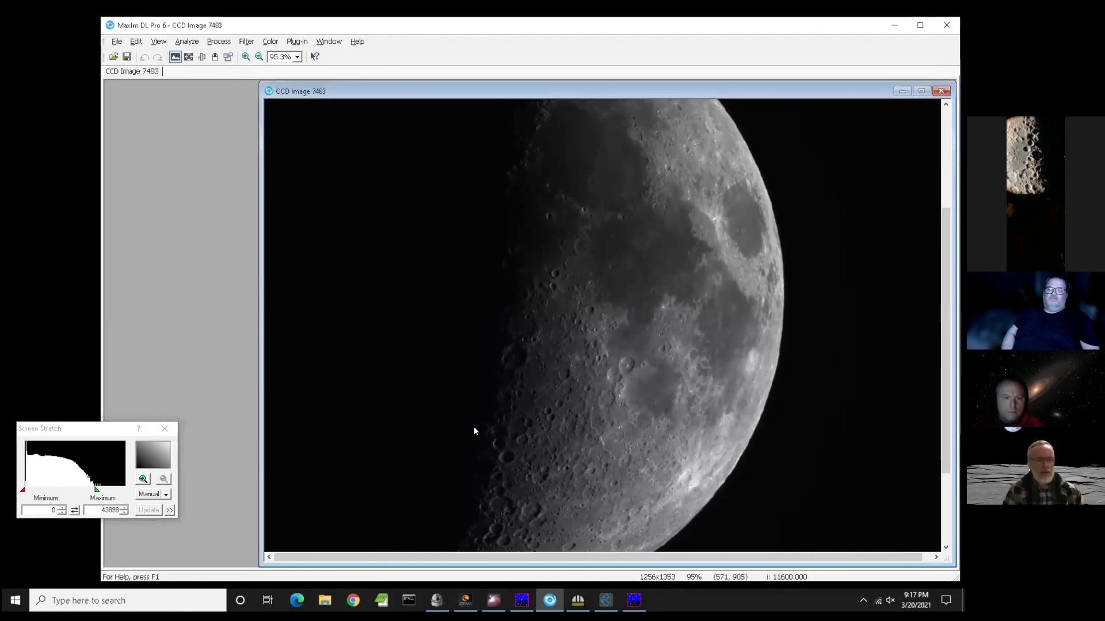
- Enlarge the southern terminator craters to 453%, lower the stretch maximum to 14452, and reduce the zoom to 320%
scroll(482, 438, up, 1)
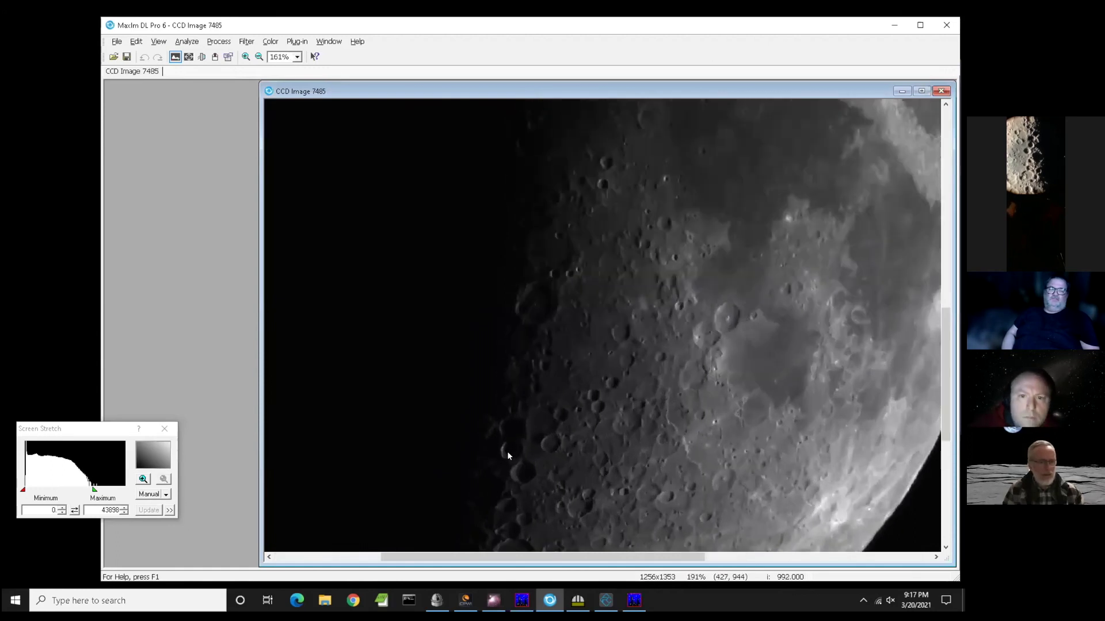
scroll(506, 451, up, 2)
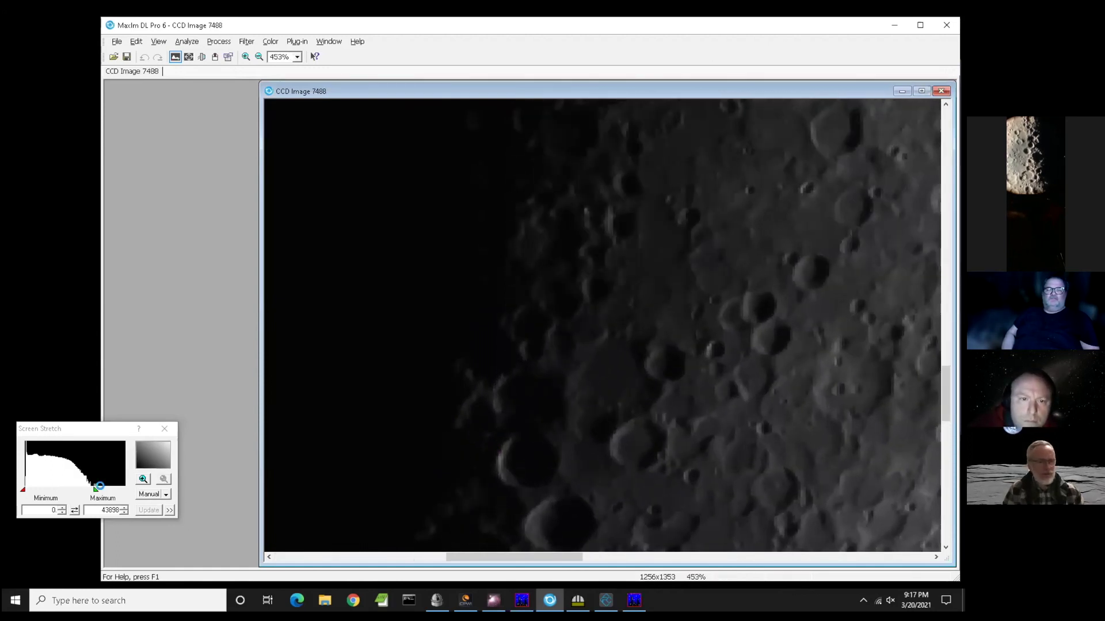
drag(99, 487, 49, 490)
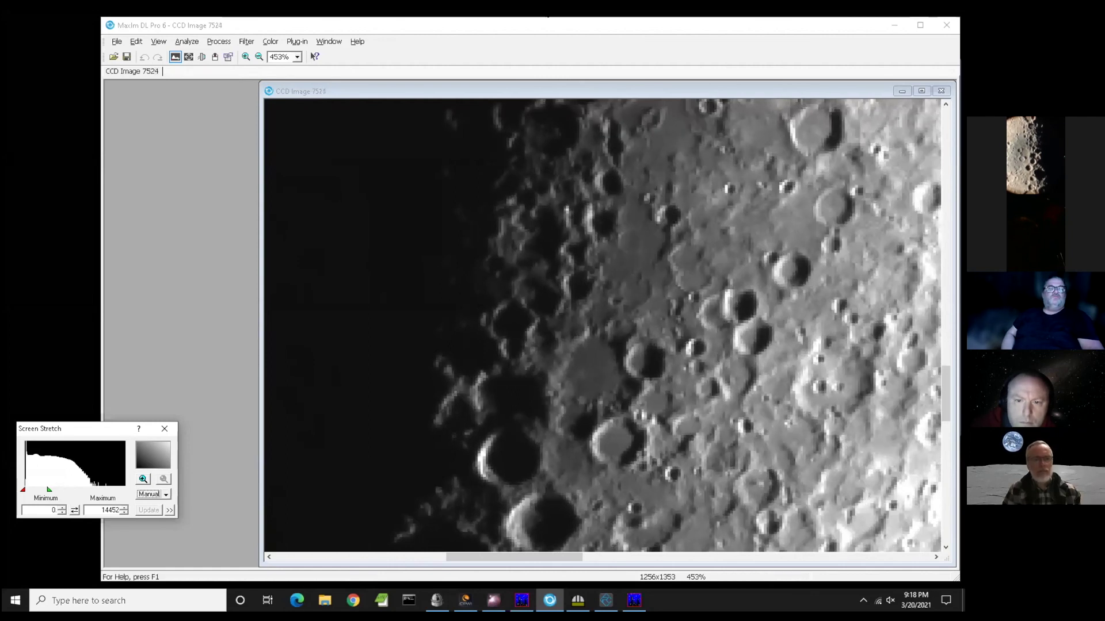
mouse_move(546, 13)
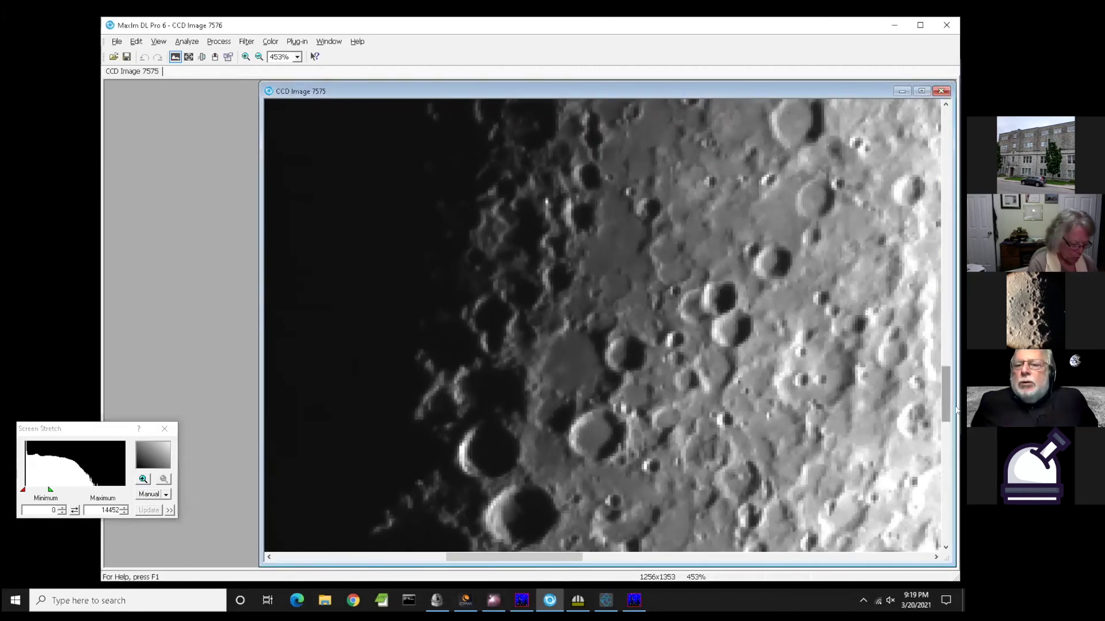
scroll(424, 421, down, 2)
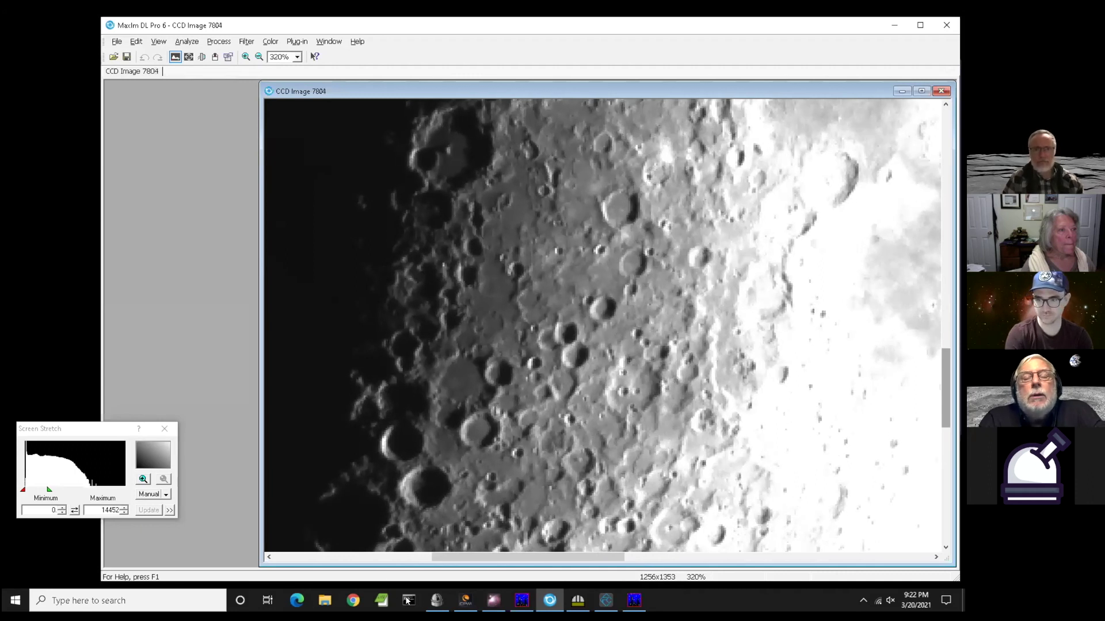
- Open the Earth Centred Universe chart over the image, inspect the green-marked object's details, and return to the Moon image
click(494, 600)
drag(401, 20, 732, 68)
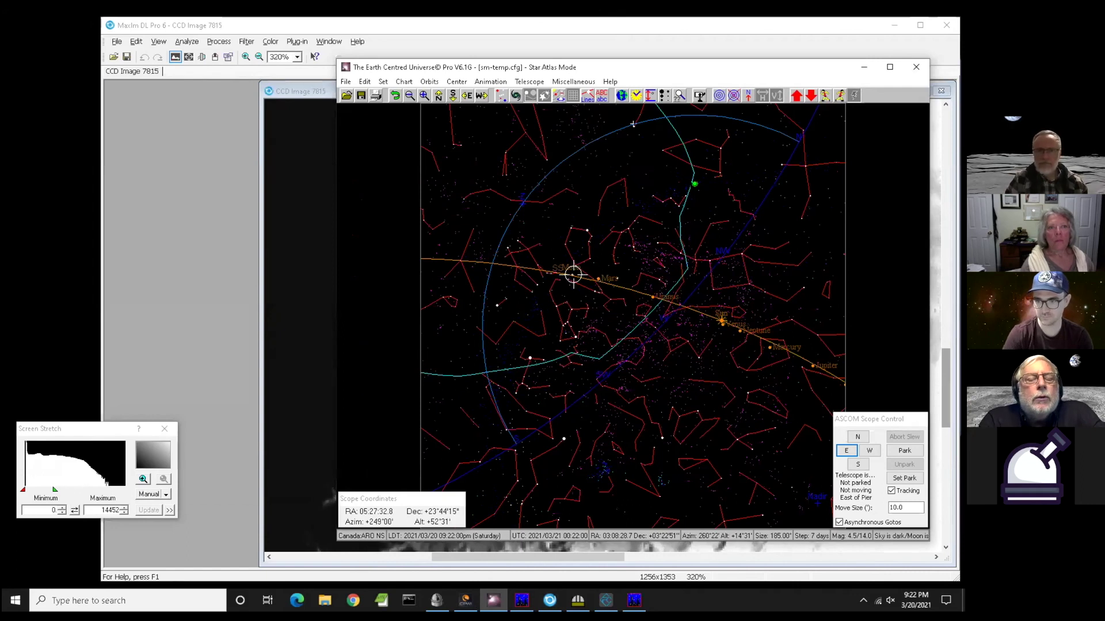
click(694, 183)
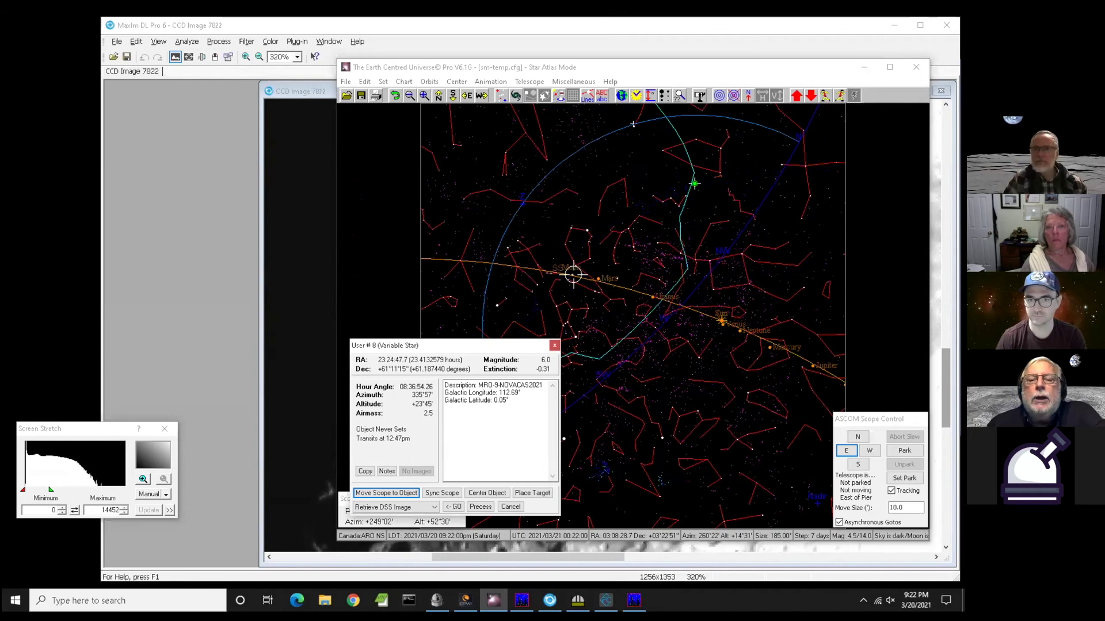
click(510, 507)
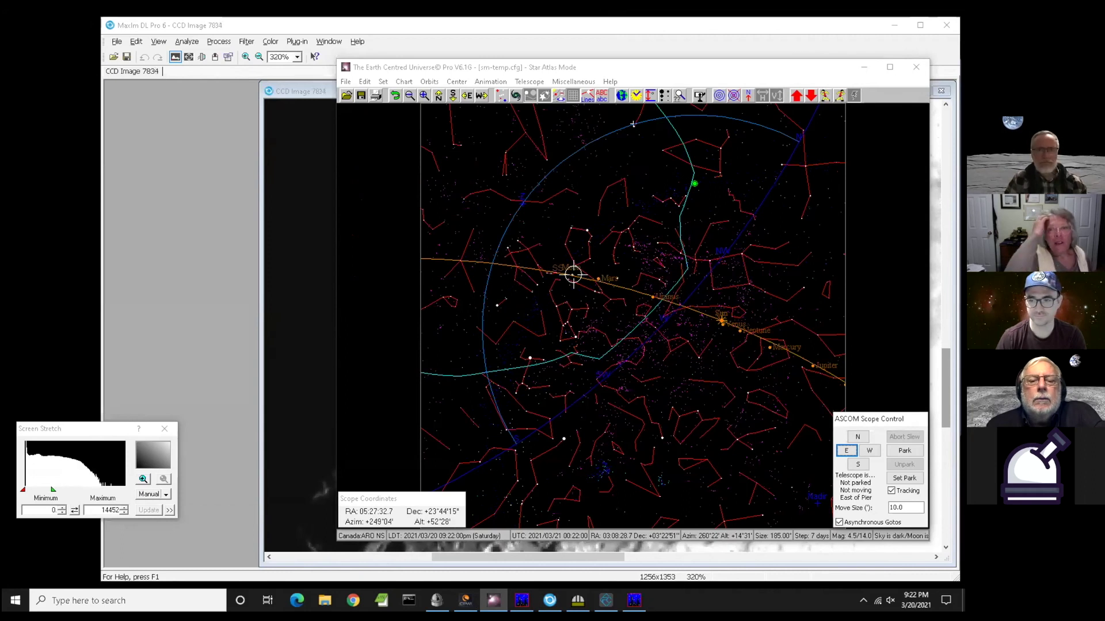
click(207, 417)
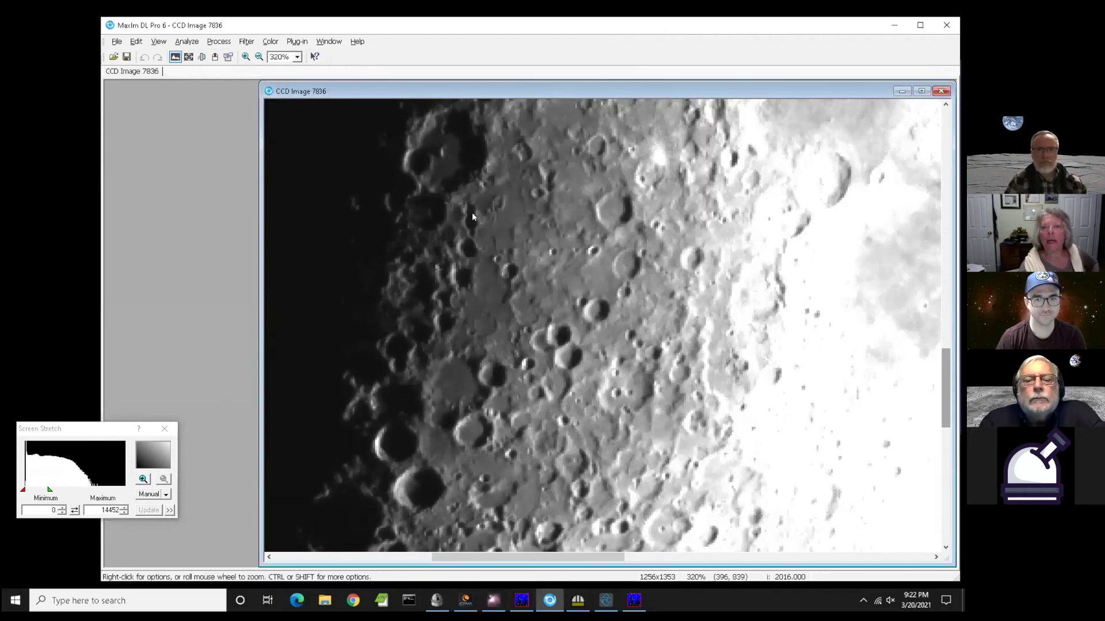
- Reduce the zoom to 46.9% to show the entire Moon subframe
scroll(462, 234, down, 5)
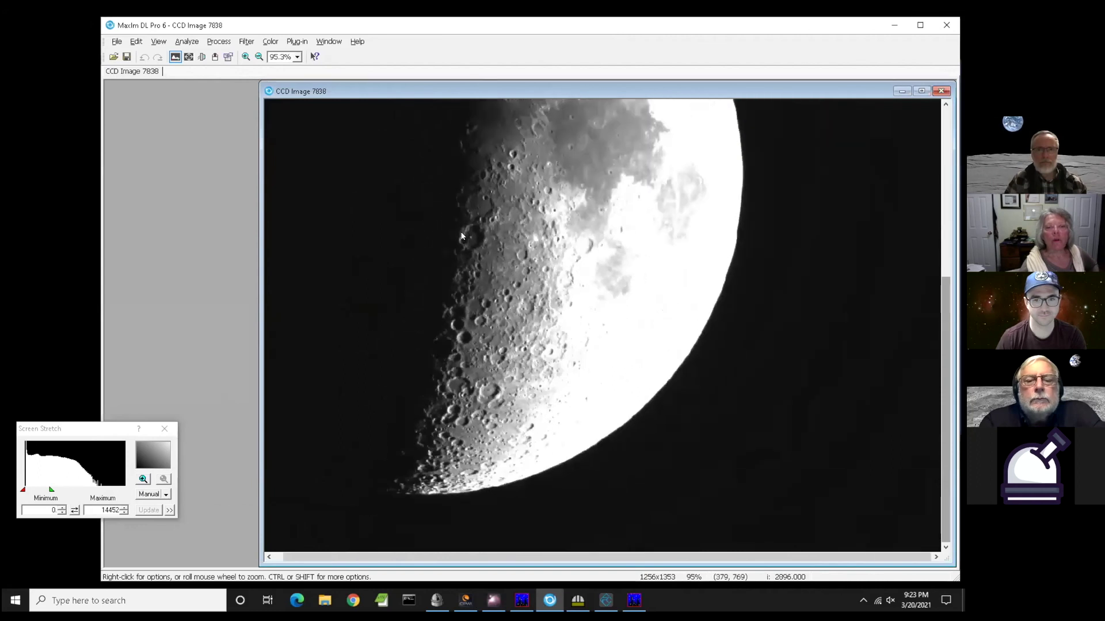
scroll(461, 235, down, 1)
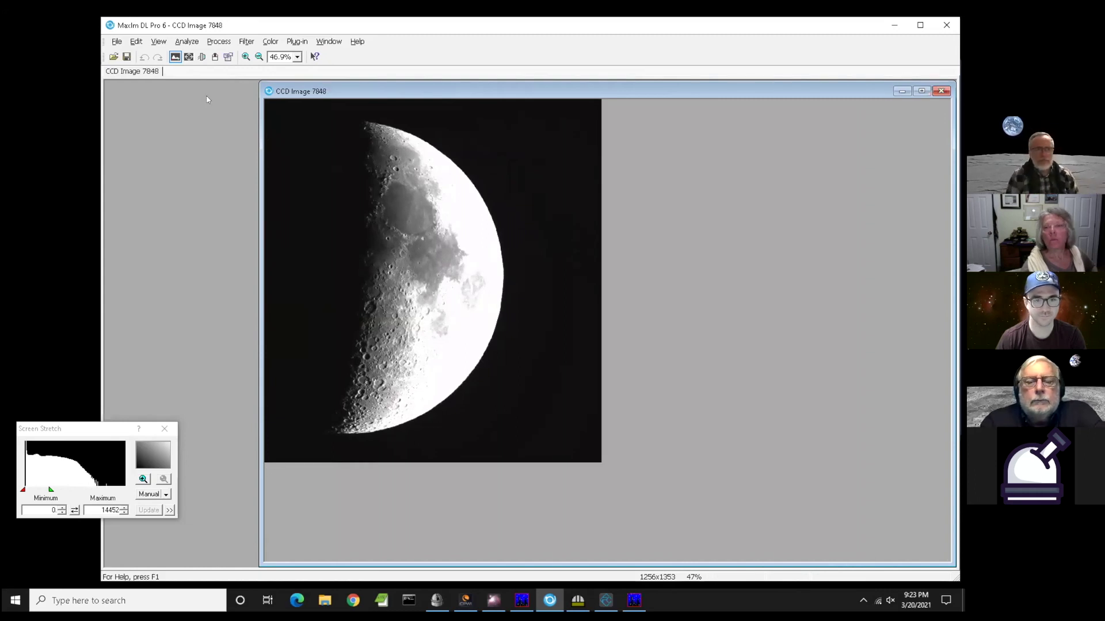
- Stop the continuous Moon exposures, set the camera's X binning to 2, and shift the camera controls closer to the image
click(202, 57)
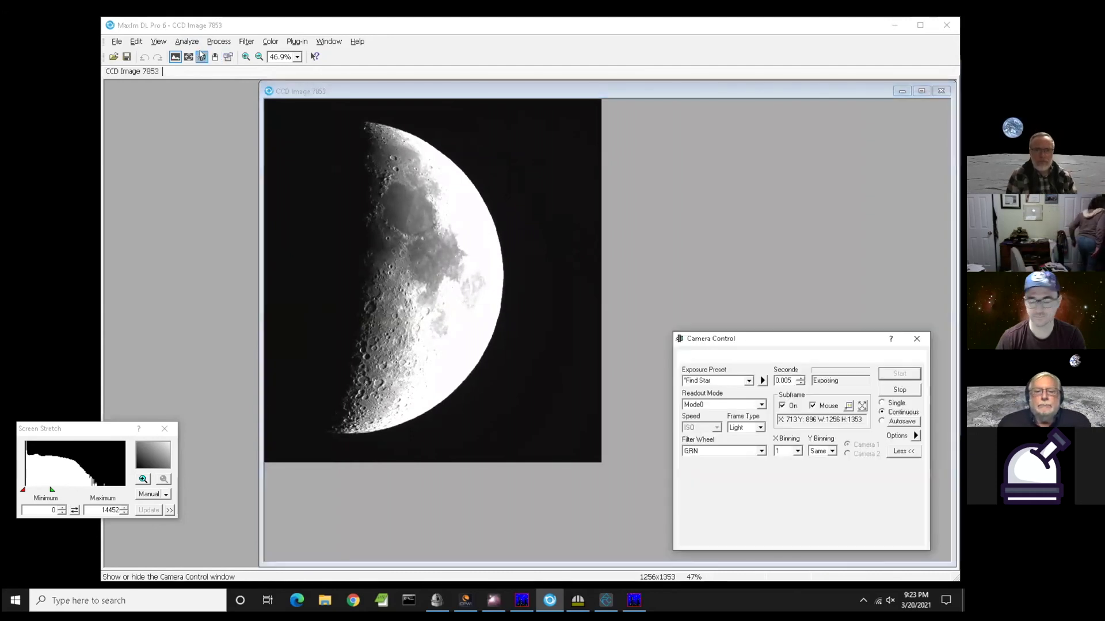
click(897, 391)
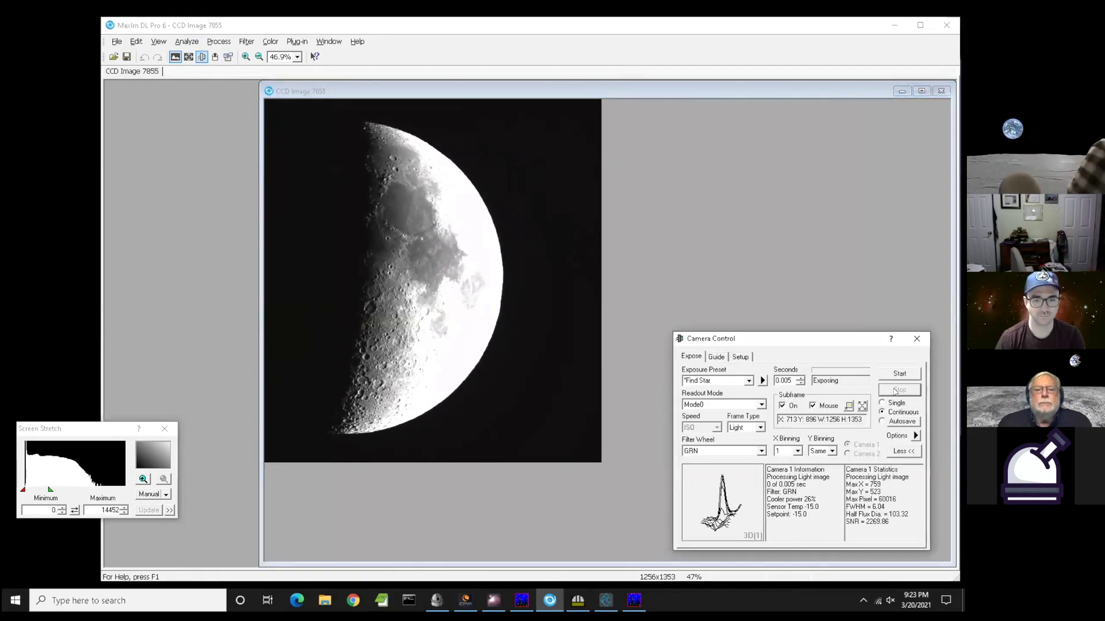
click(776, 453)
click(786, 463)
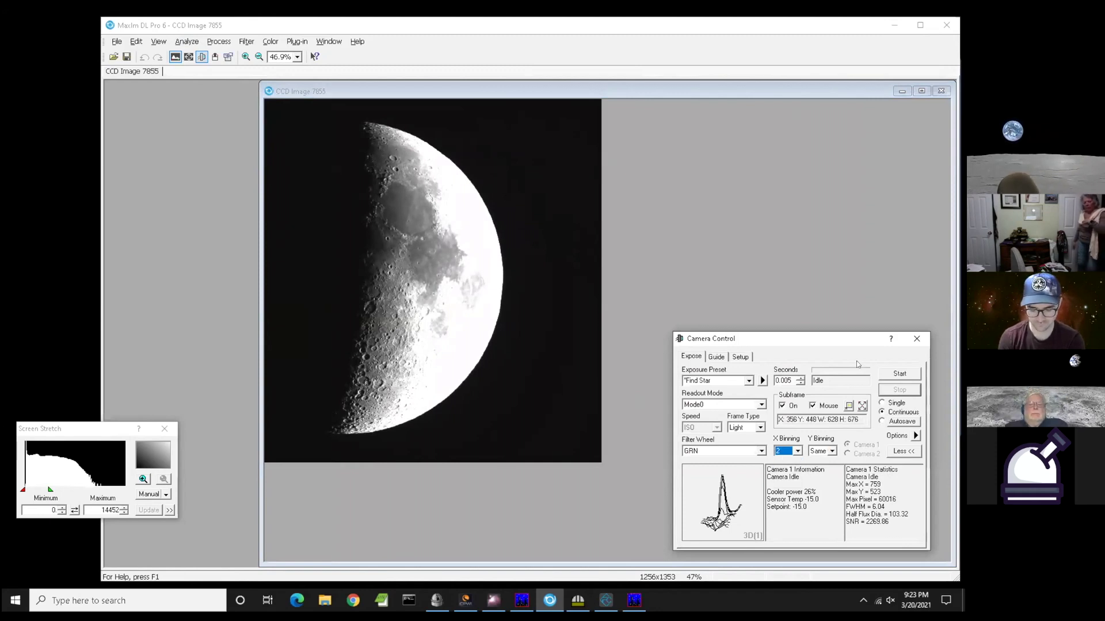
drag(862, 345, 782, 297)
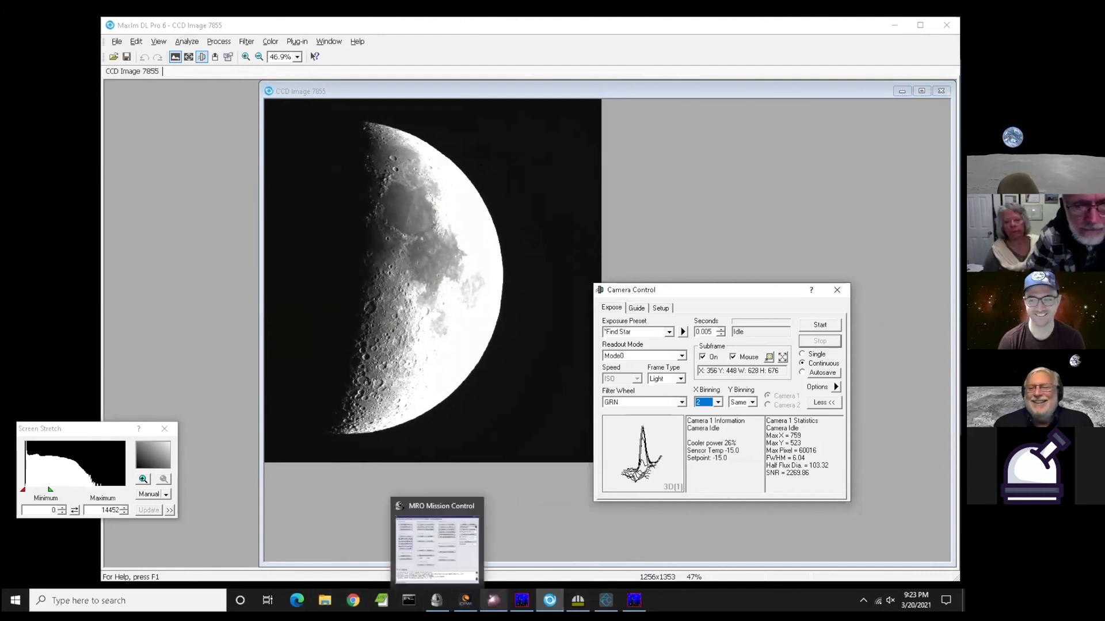
- Switch to the Earth Centred Universe chart, move the telescope to the star Caph, and show Cassiopeia in Local Horizon Mode
click(493, 600)
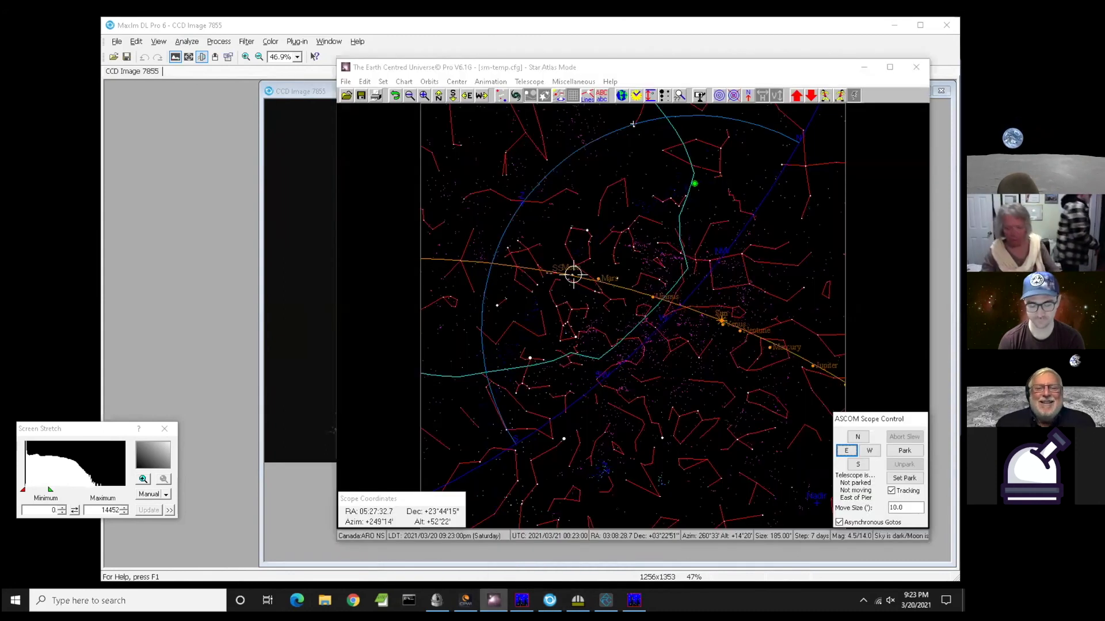
click(694, 184)
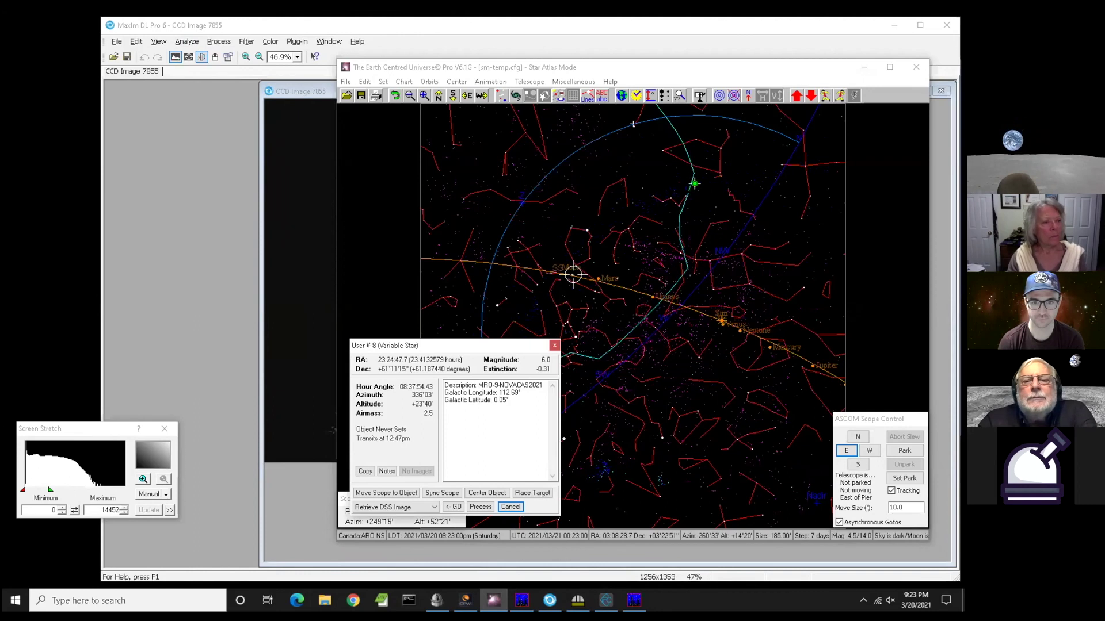
click(694, 183)
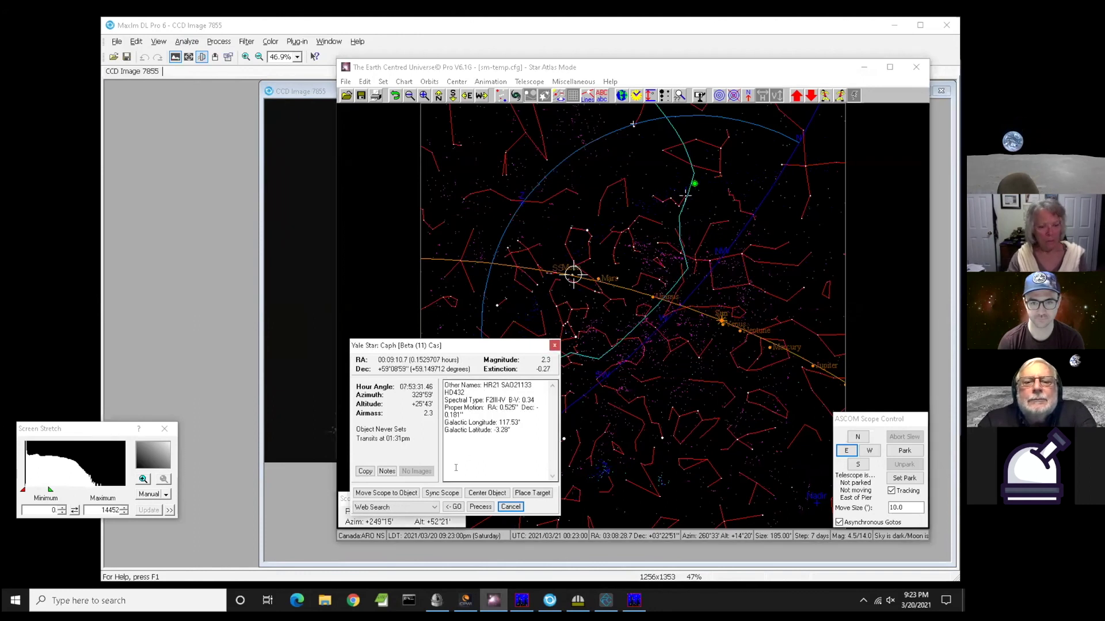
click(386, 493)
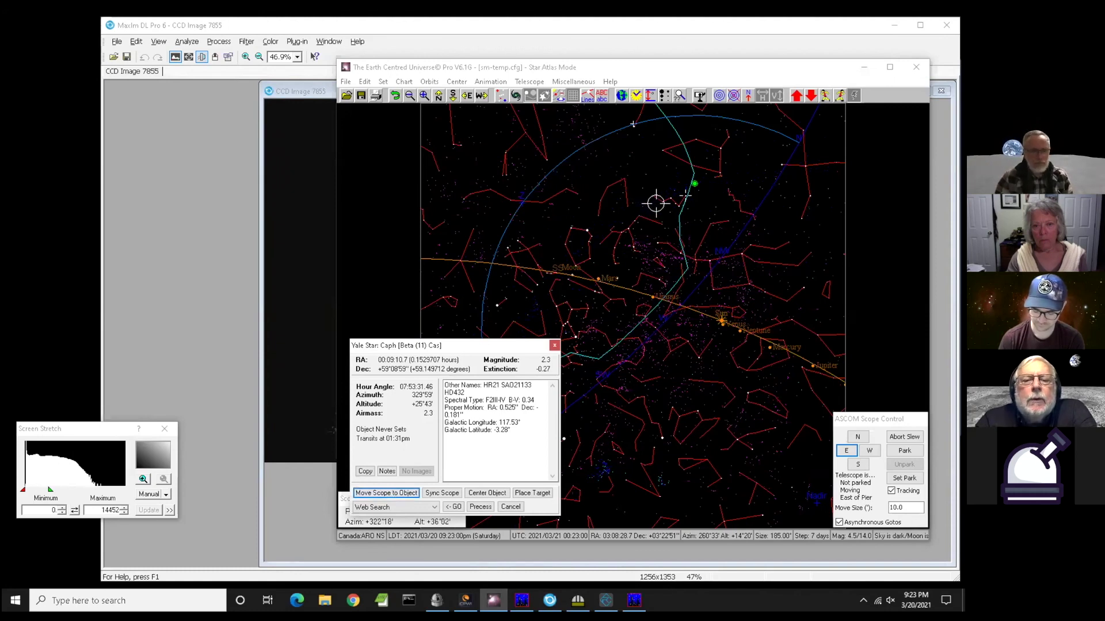
click(748, 95)
drag(665, 205, 811, 349)
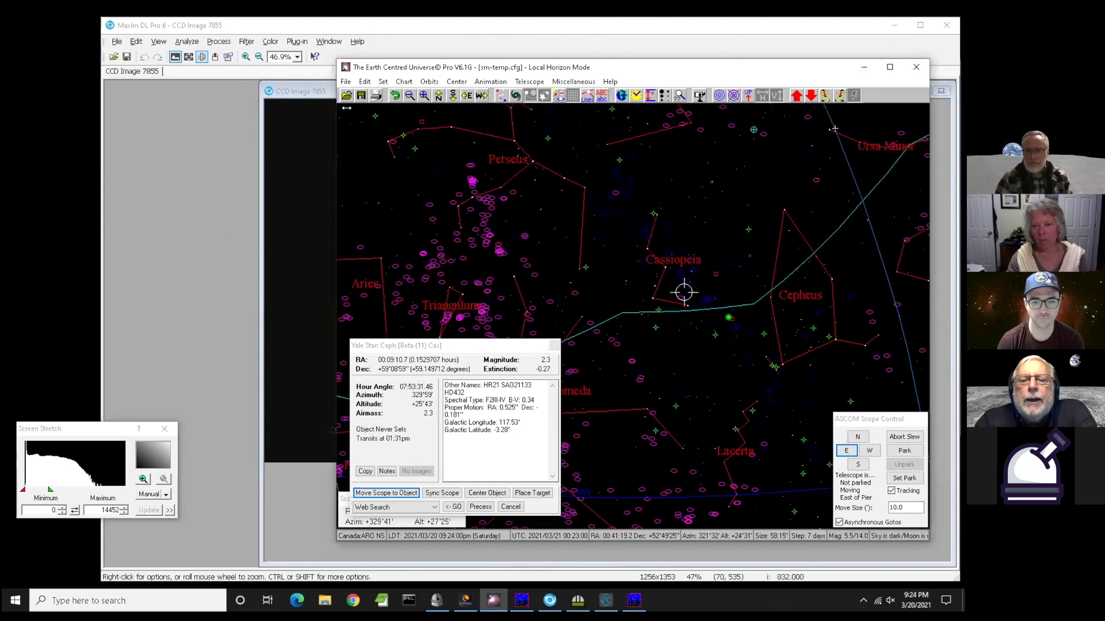
- Return to MaxIm DL, turn off the subframe, and start continuous exposures of 1 second
click(140, 171)
drag(345, 26, 248, 23)
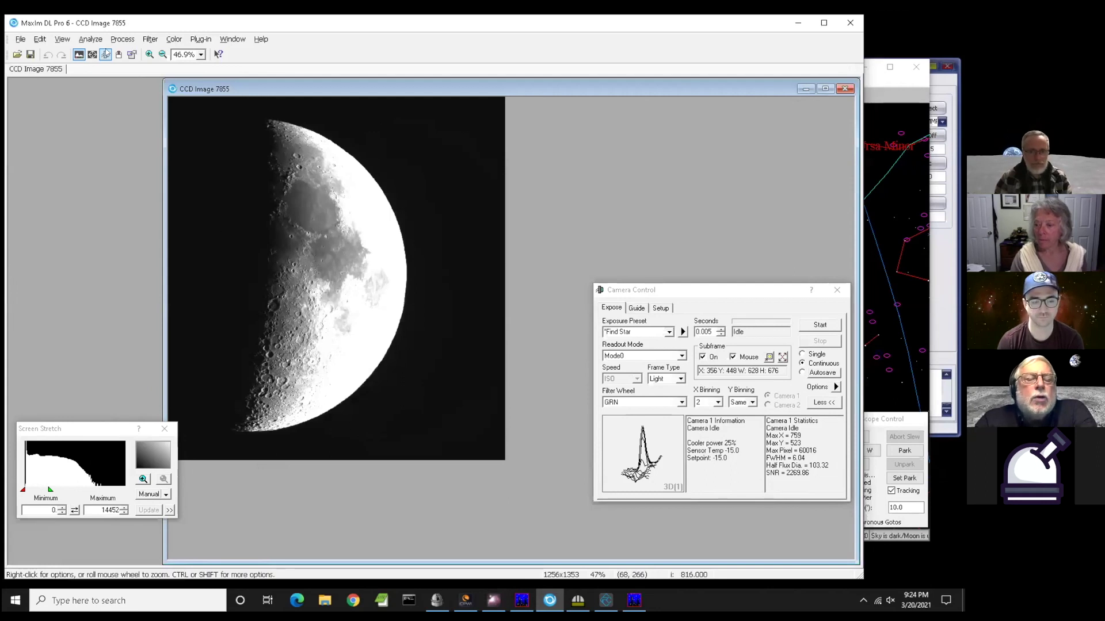
scroll(287, 117, up, 2)
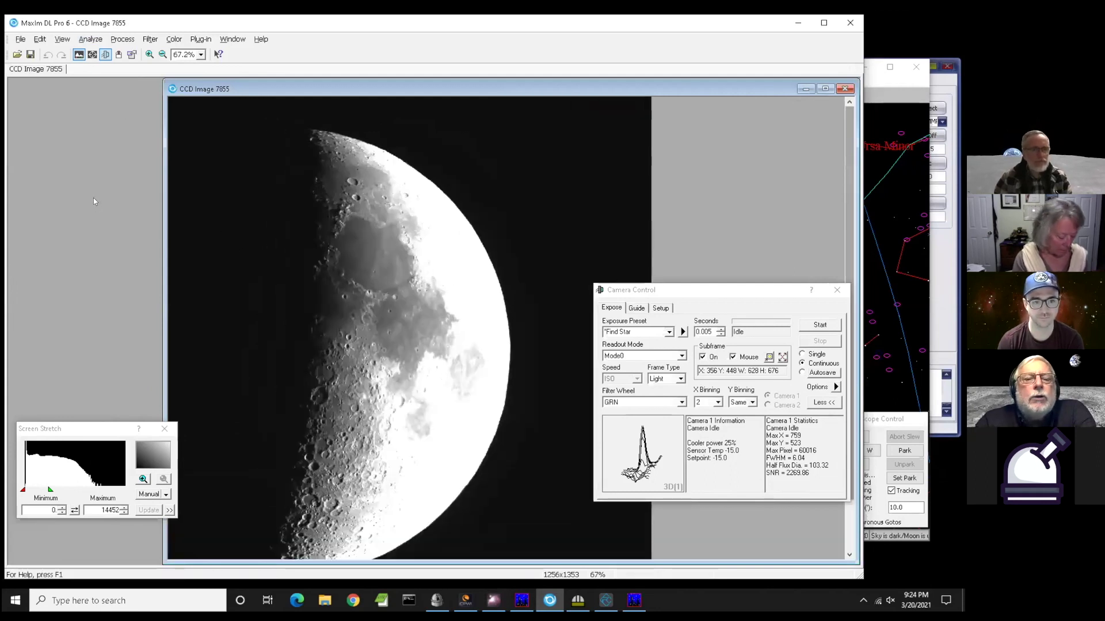
scroll(407, 298, down, 2)
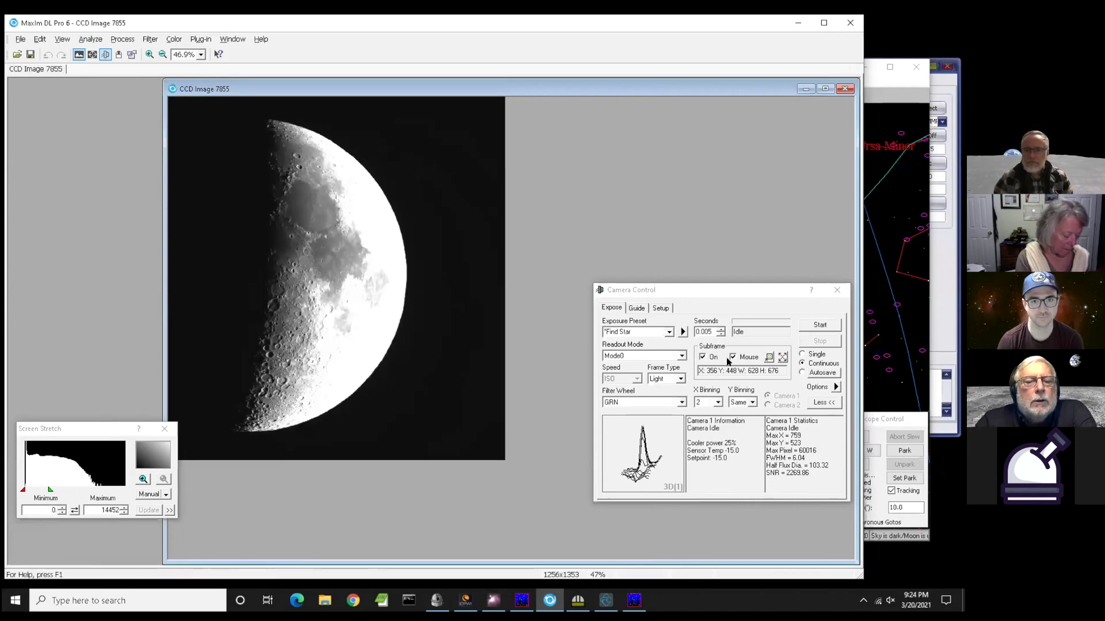
click(702, 357)
click(703, 357)
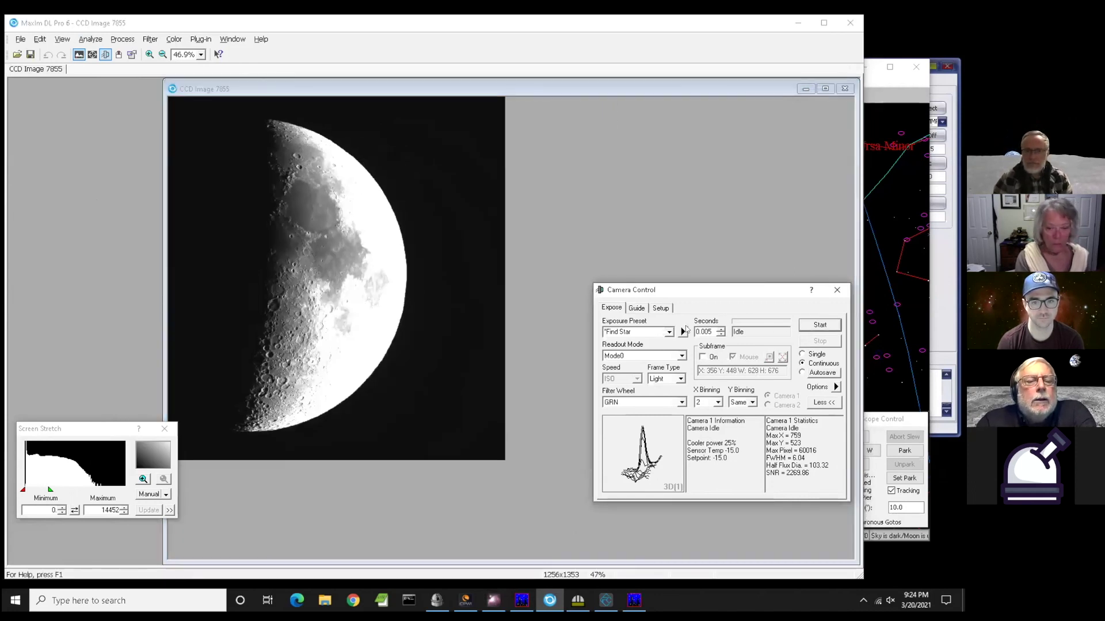
drag(713, 332, 695, 332)
text(1)
click(817, 325)
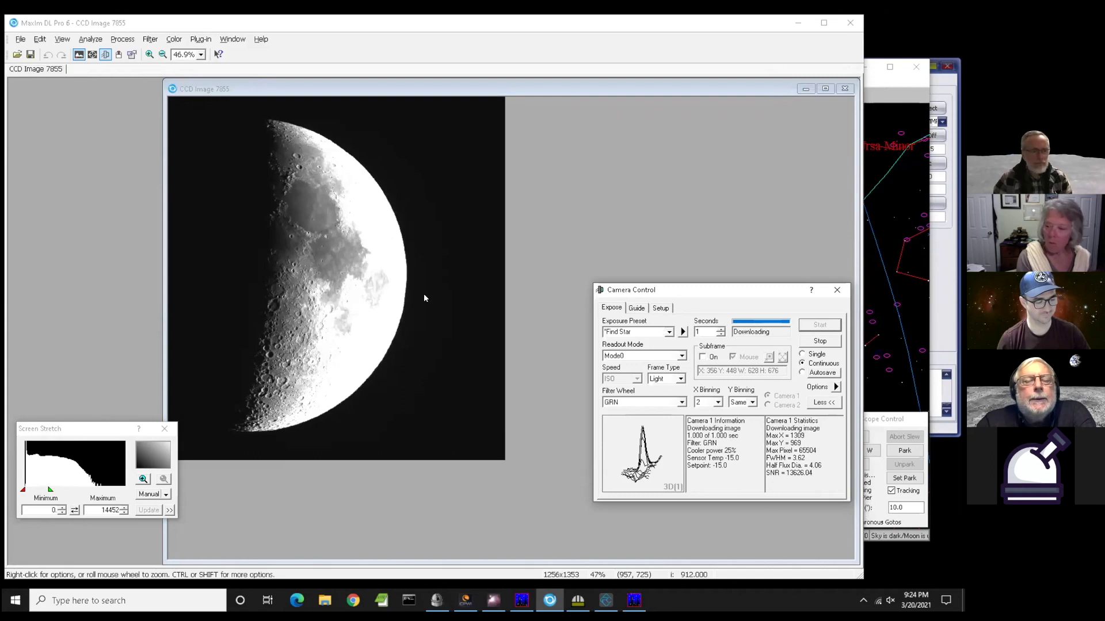
- Reduce the star image's zoom to 39.1% and set the screen stretch to Medium
scroll(389, 297, down, 3)
scroll(389, 297, up, 2)
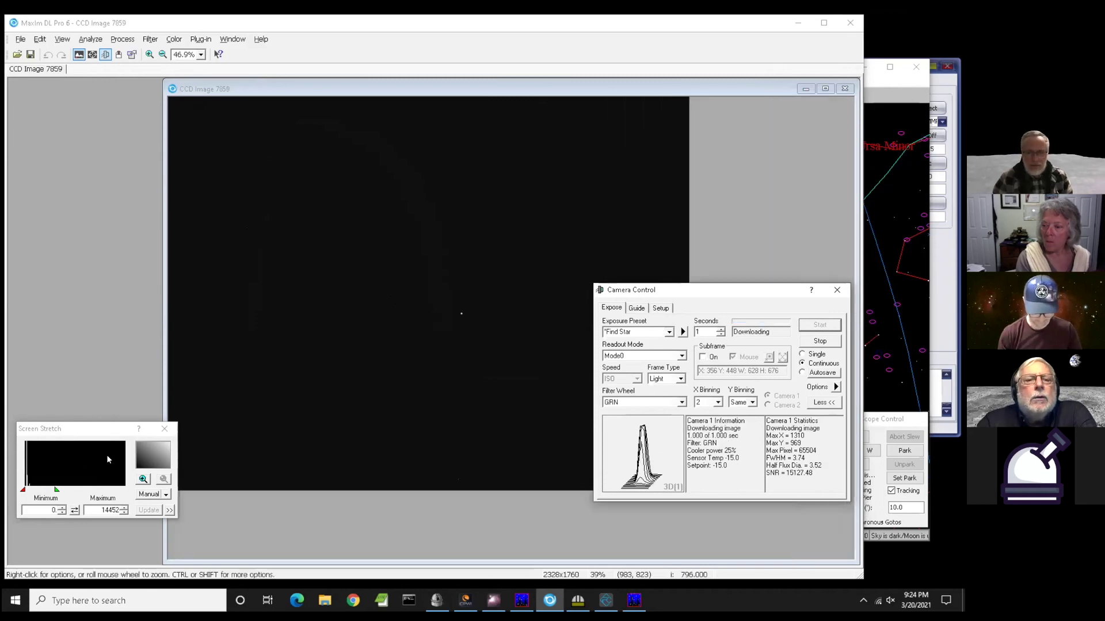
click(160, 495)
click(168, 387)
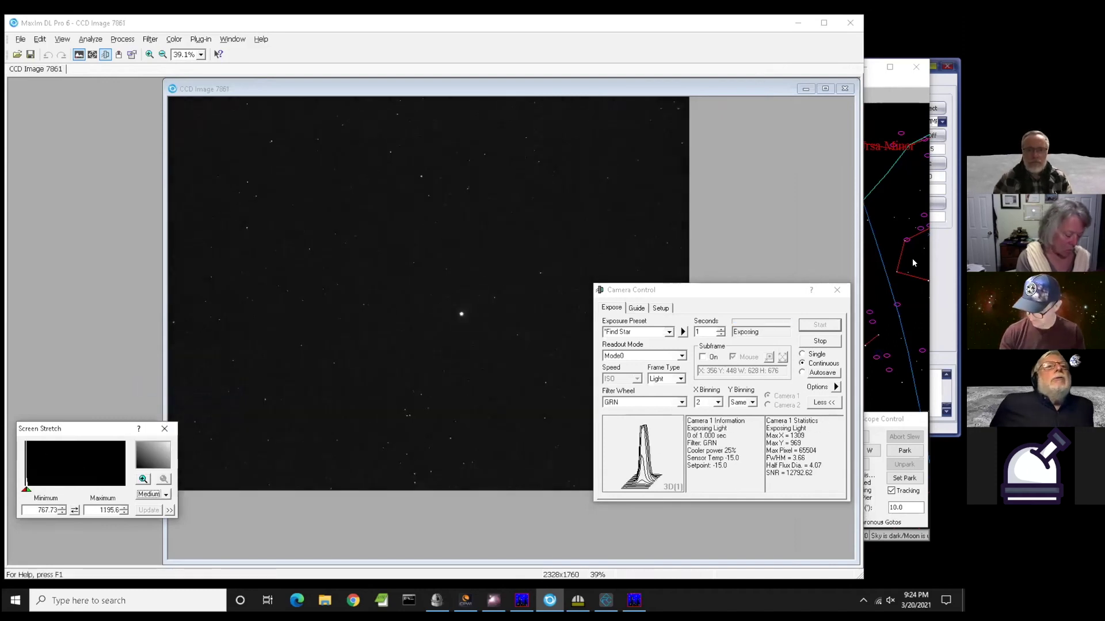
- Switch to the Earth Centred Universe chart, select the green-marked MRO-9-NOVACAS2021 near M52, and move the telescope to it
click(889, 69)
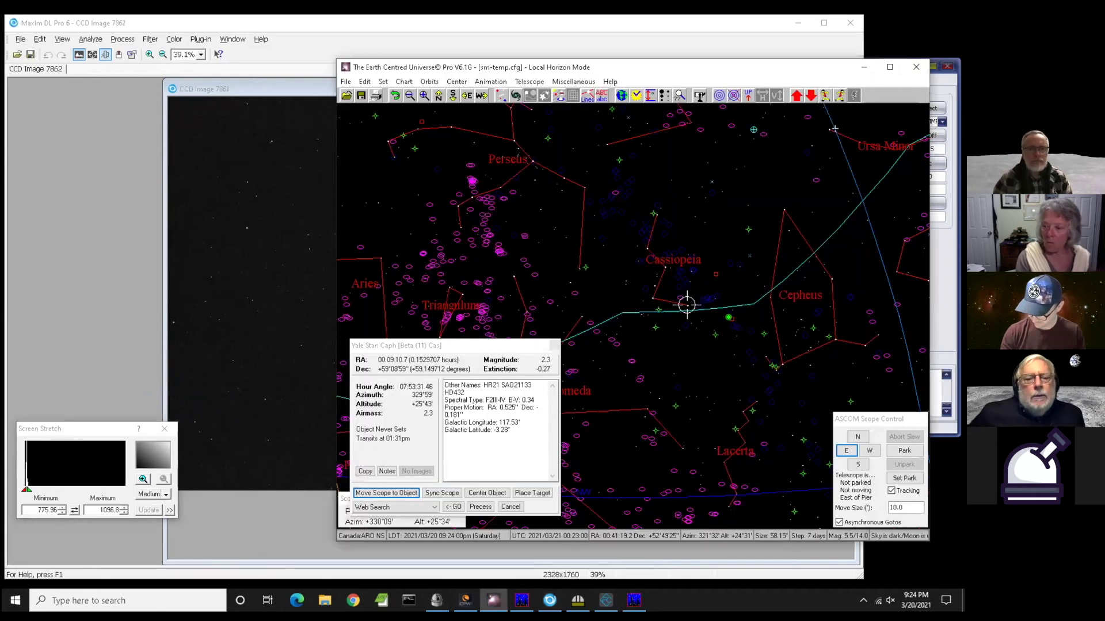
scroll(835, 128, up, 3)
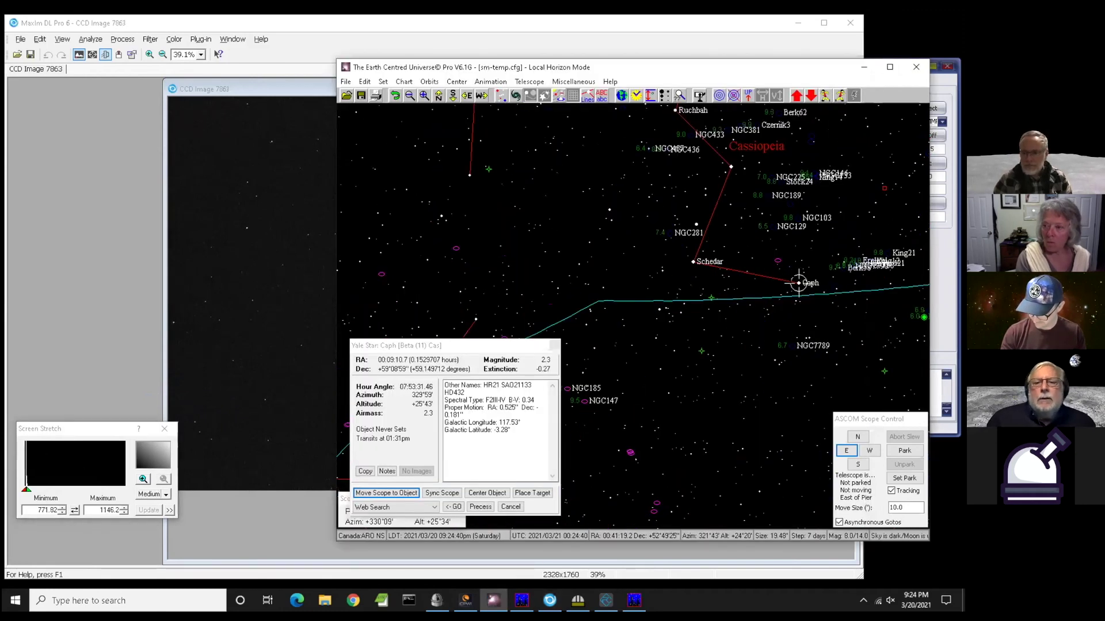
scroll(632, 315, down, 2)
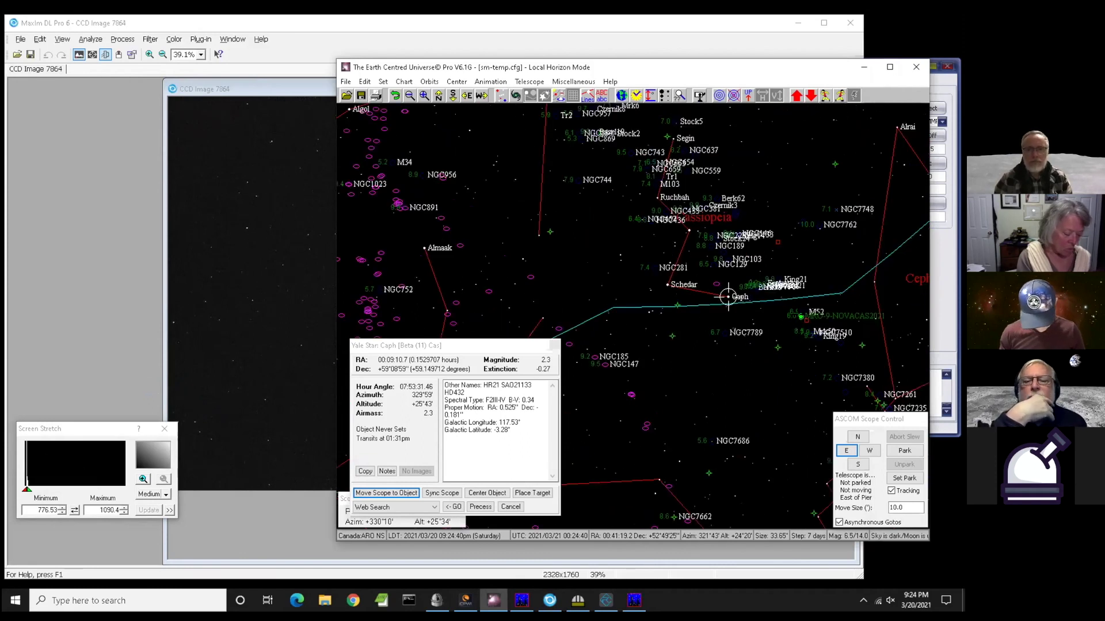
click(801, 317)
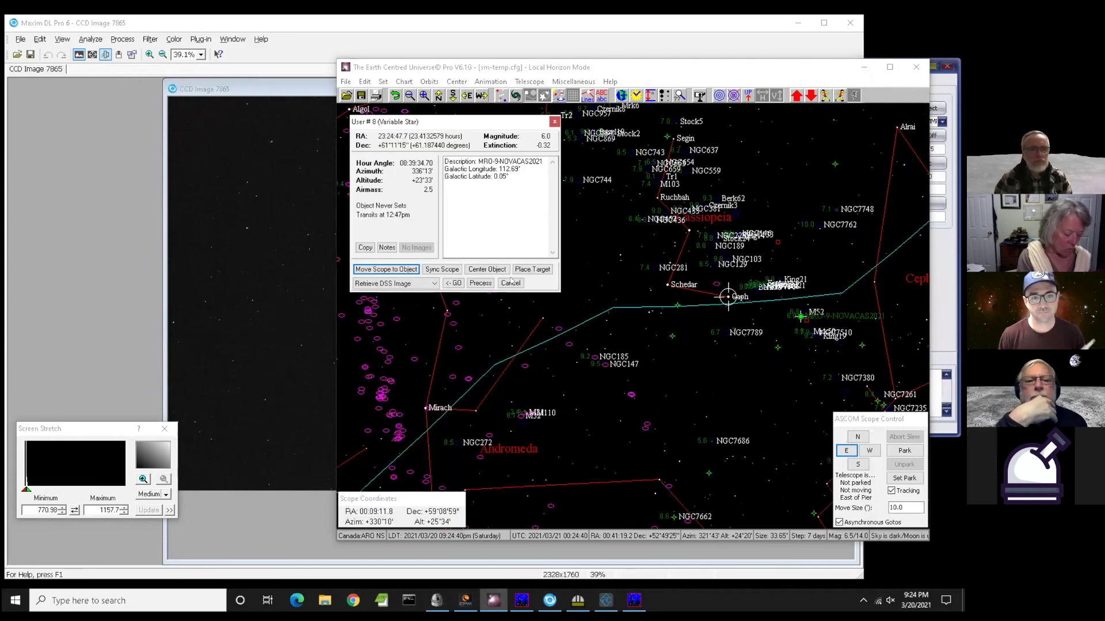
click(407, 269)
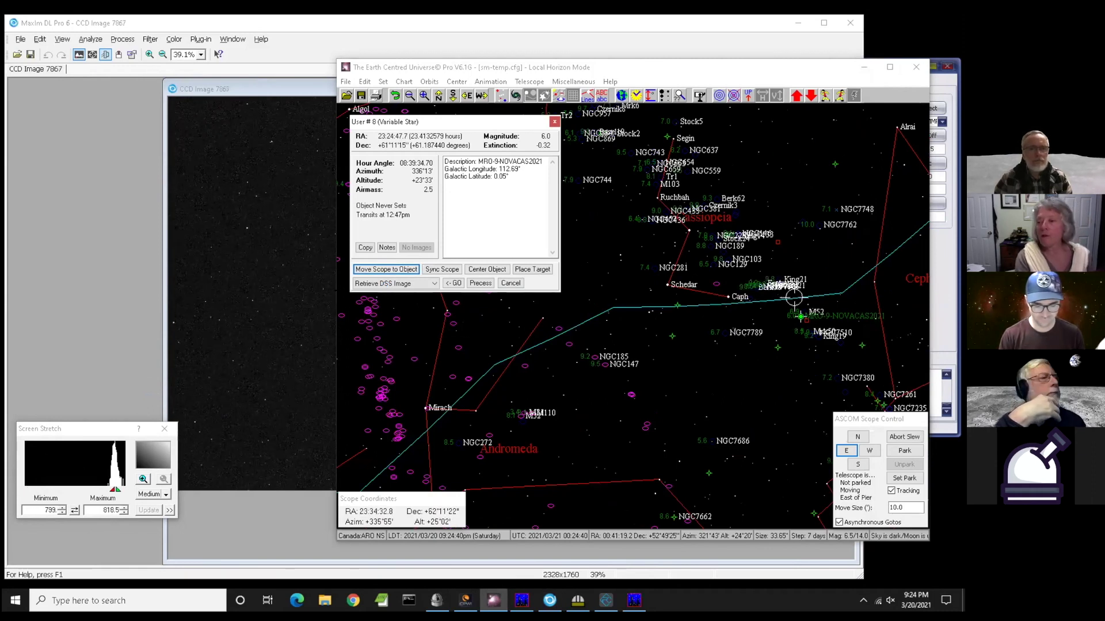
- Return to the MaxIm DL image, move the camera controls off the star field, and reduce the zoom to 28.1%
click(260, 90)
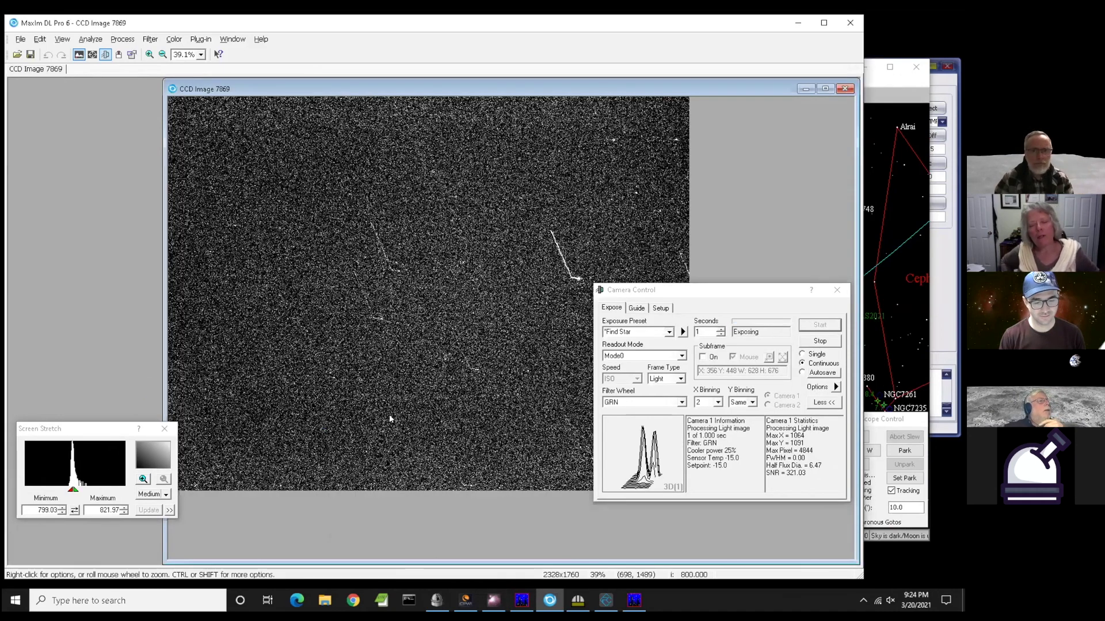
drag(751, 291, 599, 421)
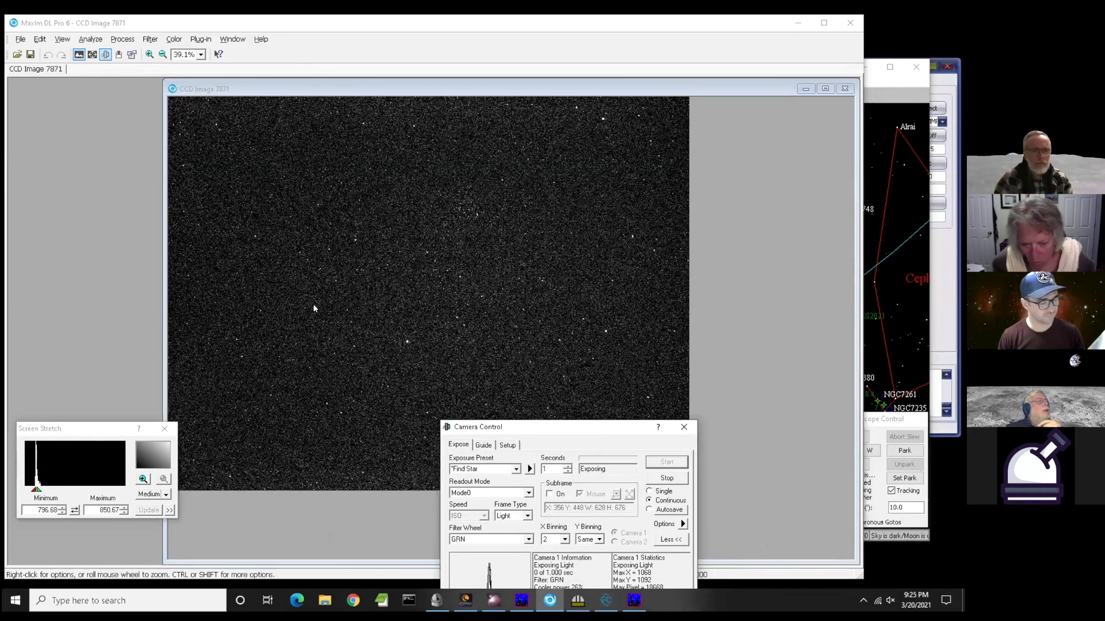
scroll(390, 360, down, 1)
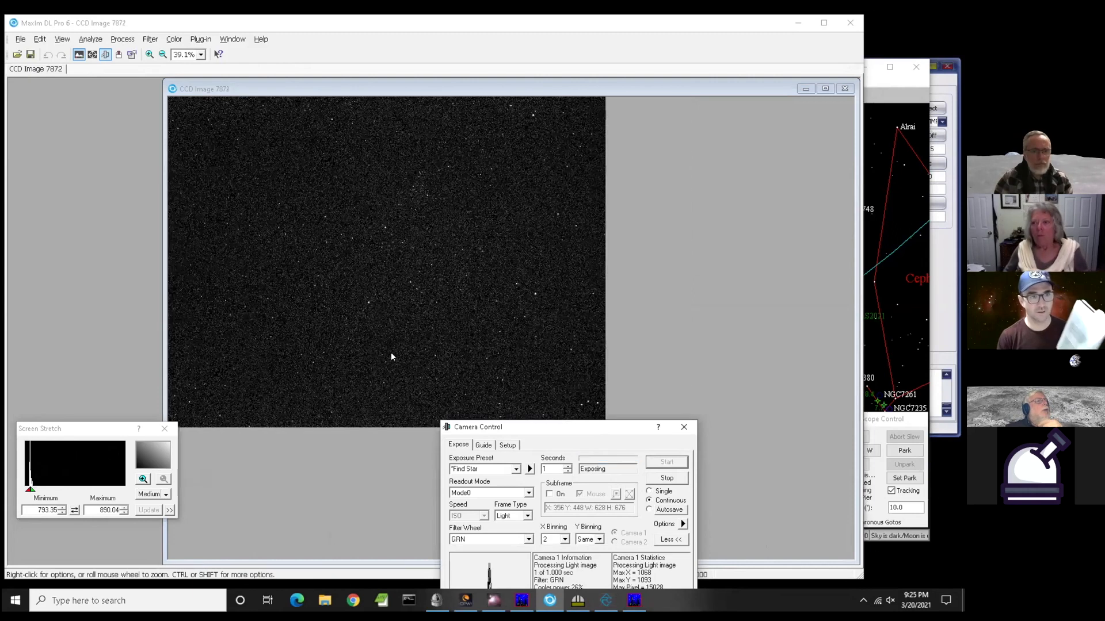
scroll(388, 351, down, 1)
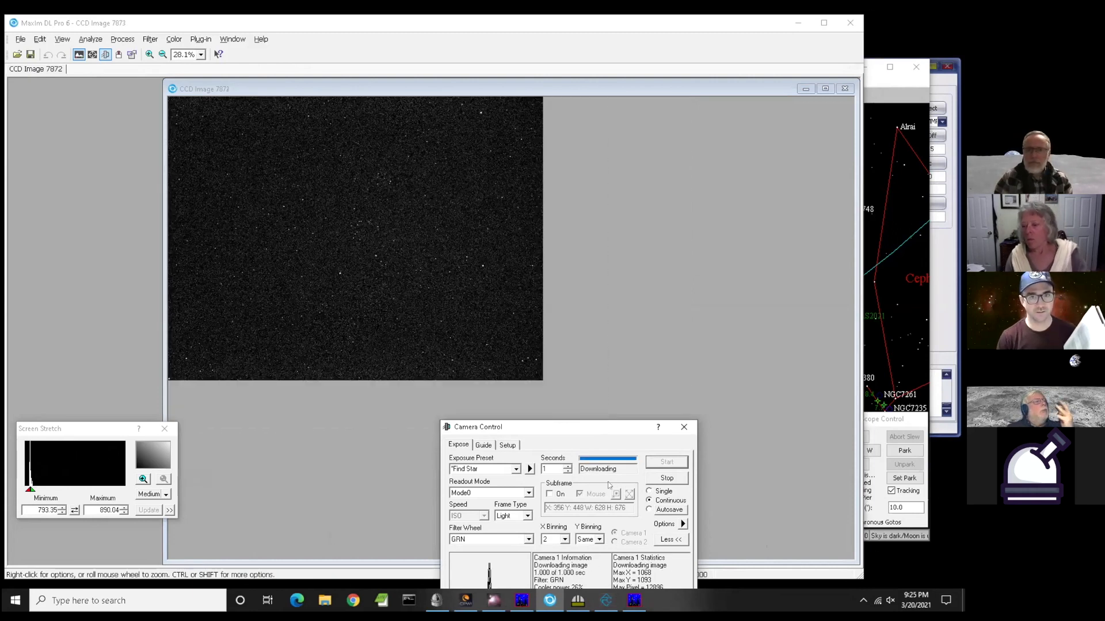
- Switch the camera to single exposures, take one of the nova field, and start another with a 15-second exposure time
click(664, 492)
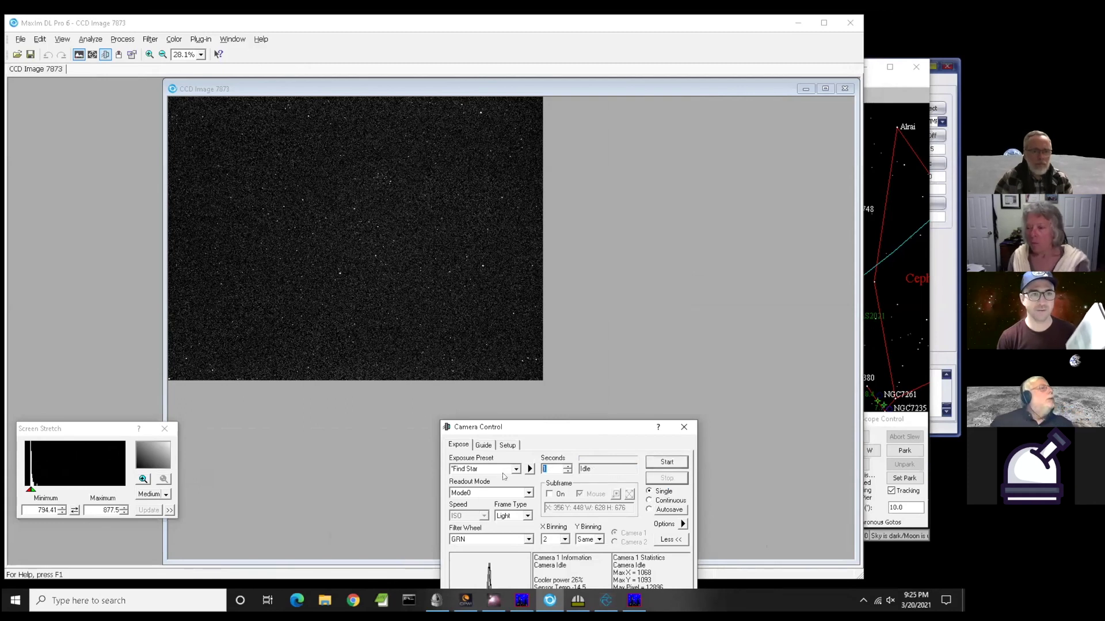
click(648, 464)
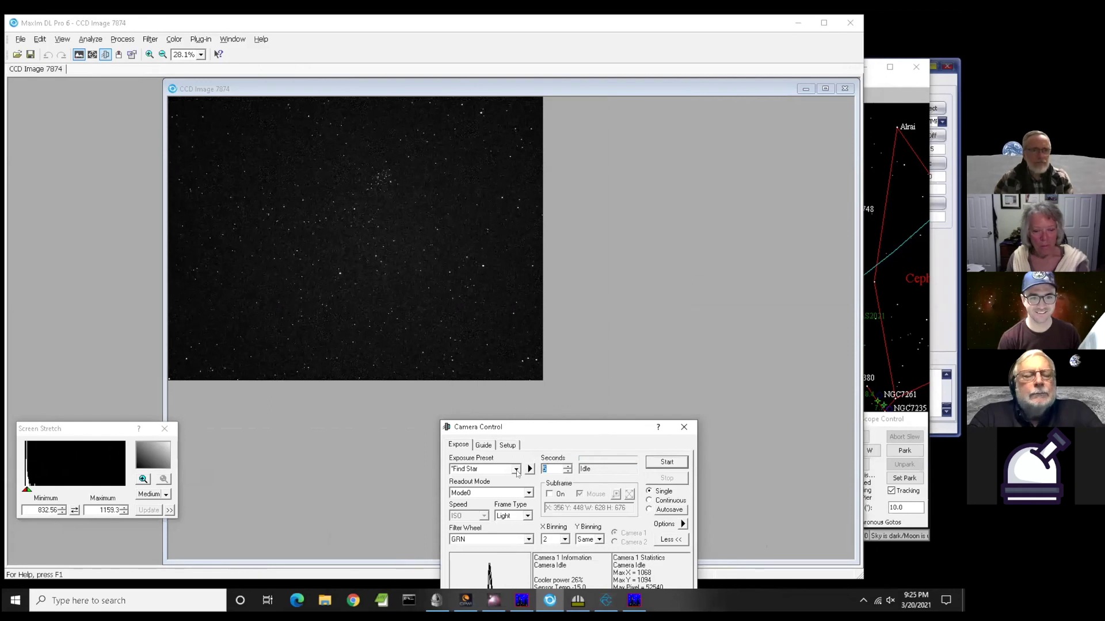
text(5)
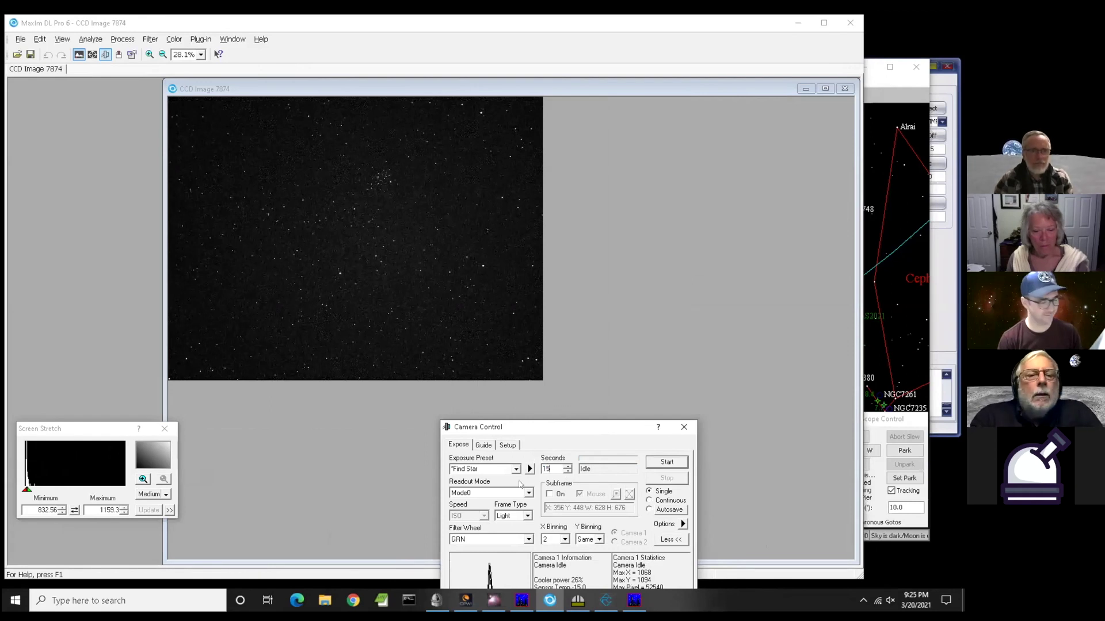
click(667, 462)
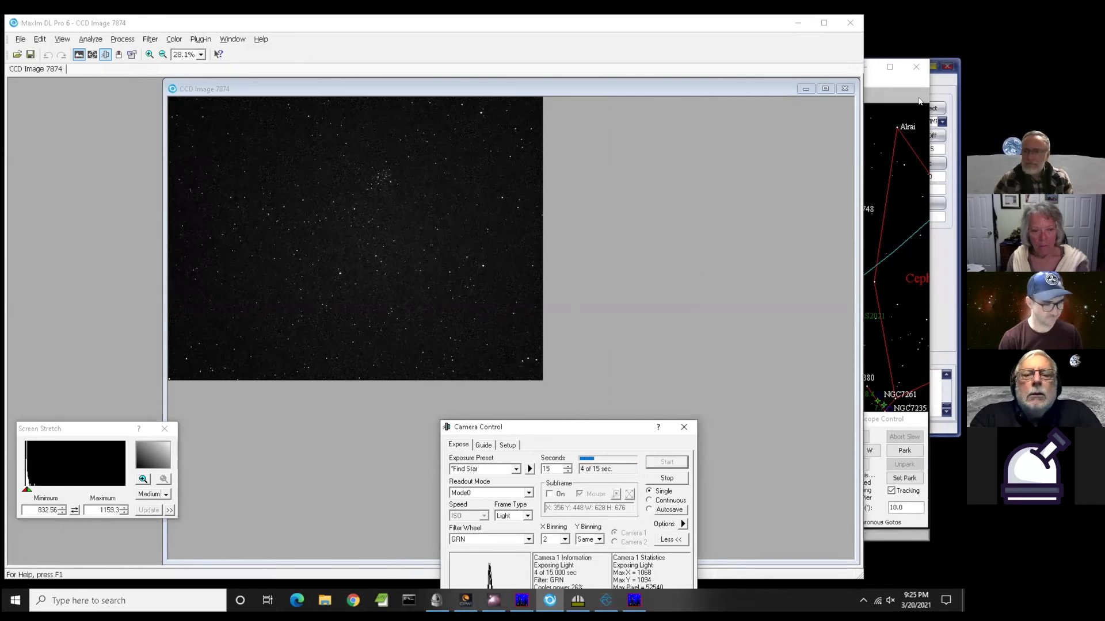
- Switch to the Earth Centred Universe chart, enlarge the field around the nova, and inspect the details of open cluster M52
click(875, 79)
scroll(633, 315, up, 1)
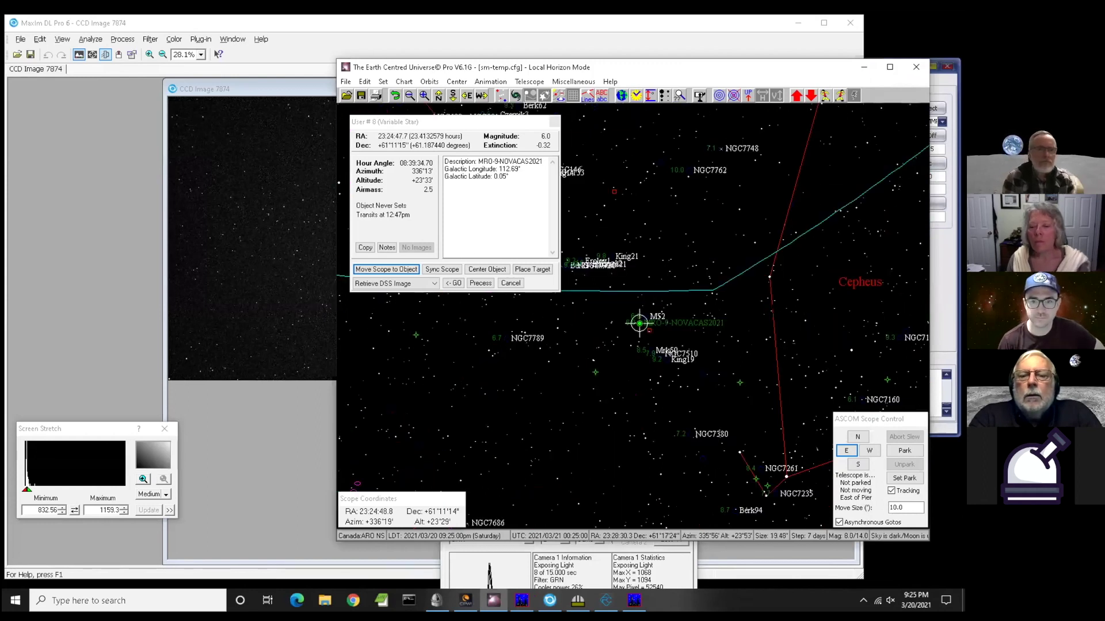
scroll(633, 316, up, 4)
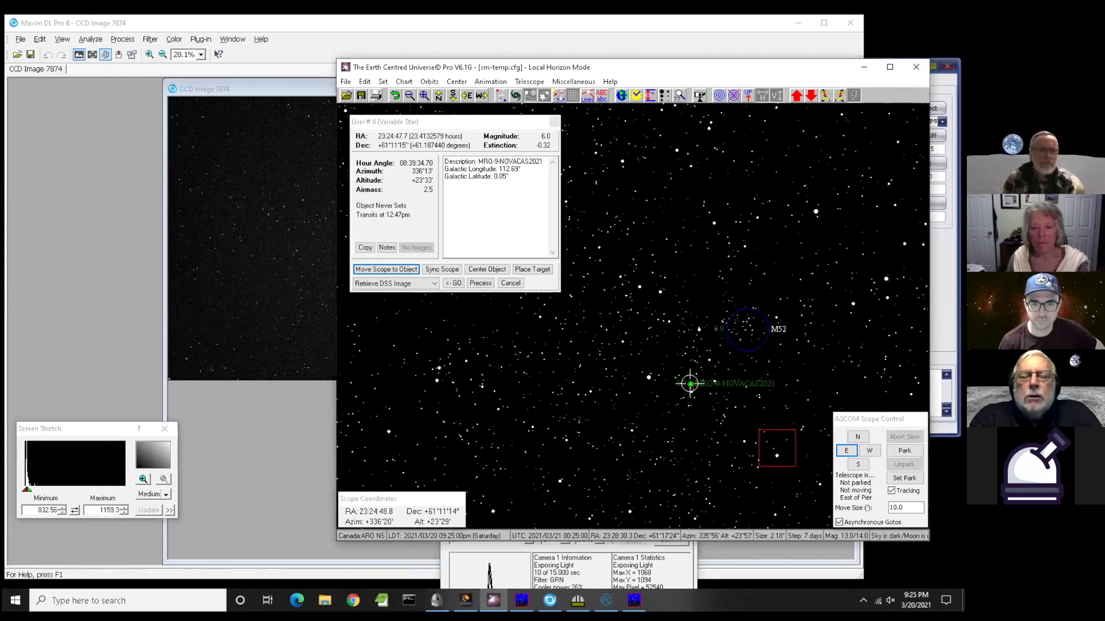
click(746, 329)
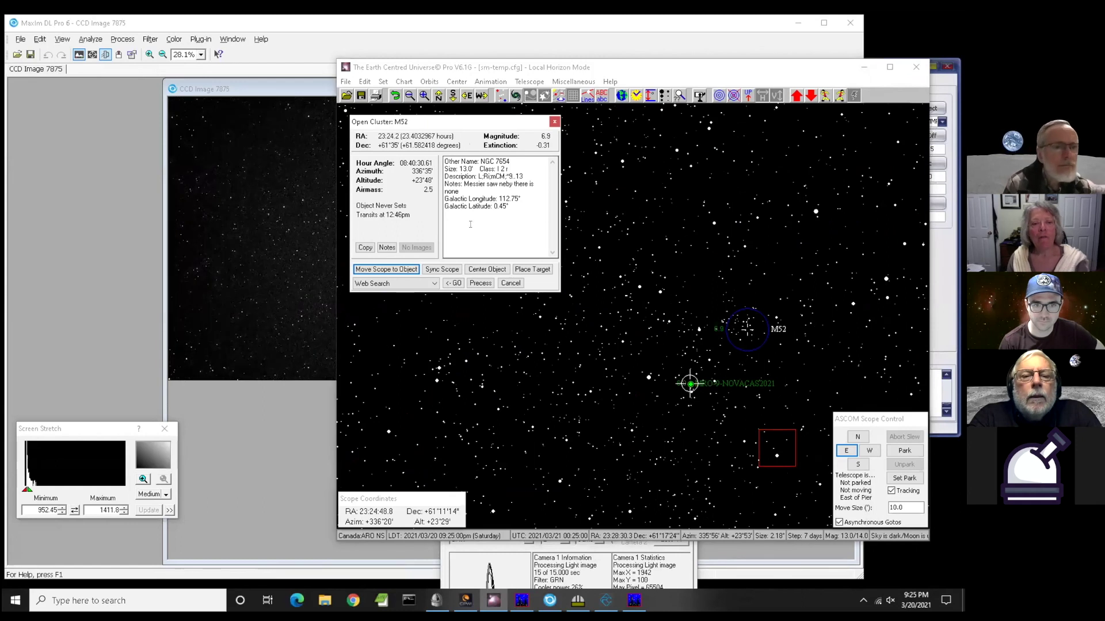
drag(474, 127, 783, 202)
- Return to the 15-second image in MaxIm DL, adjust its stretch maximum to 1406.6, and calibrate the image
click(235, 91)
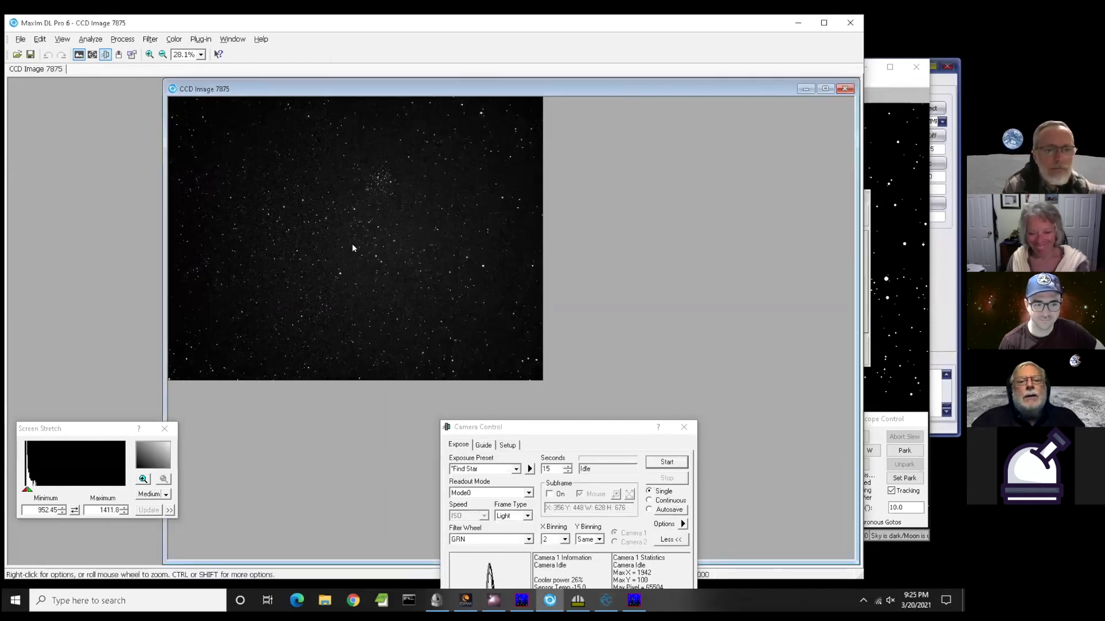
click(143, 480)
mouse_move(125, 489)
mouse_down()
mouse_move(41, 489)
mouse_move(127, 489)
mouse_up()
click(175, 39)
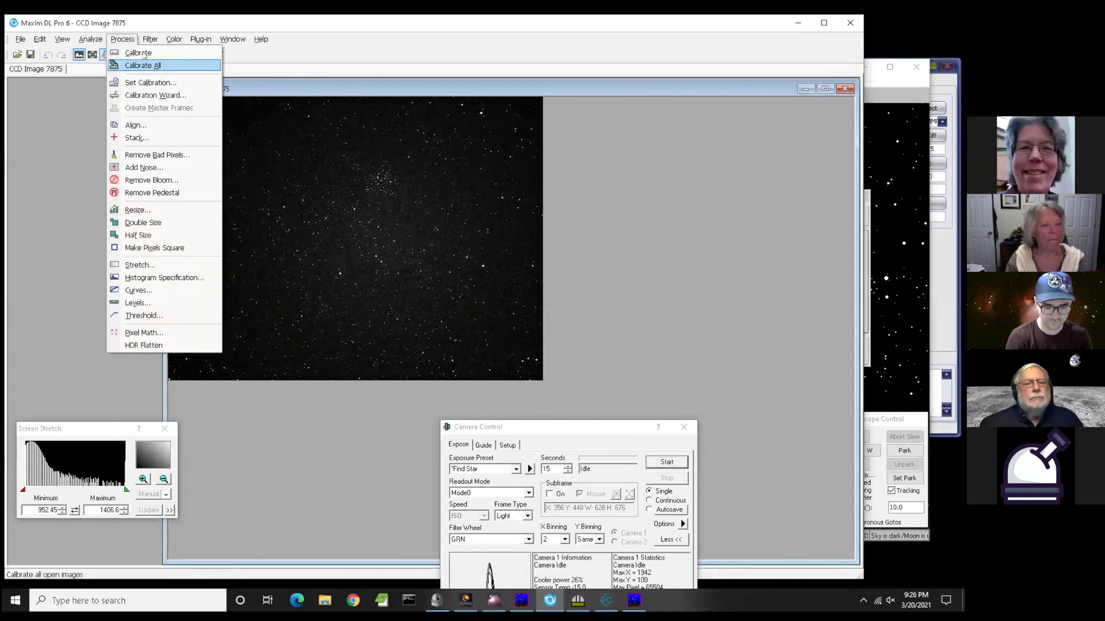
click(138, 53)
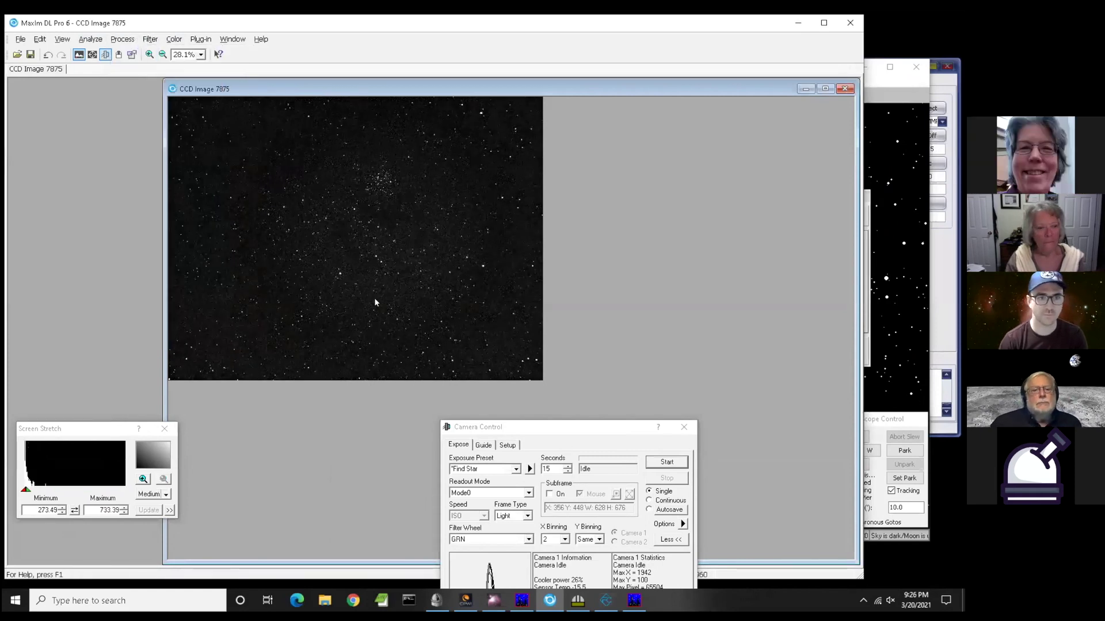
- Move the camera controls clear of the star-field image and set the image zoom to 32.8%
scroll(337, 271, up, 2)
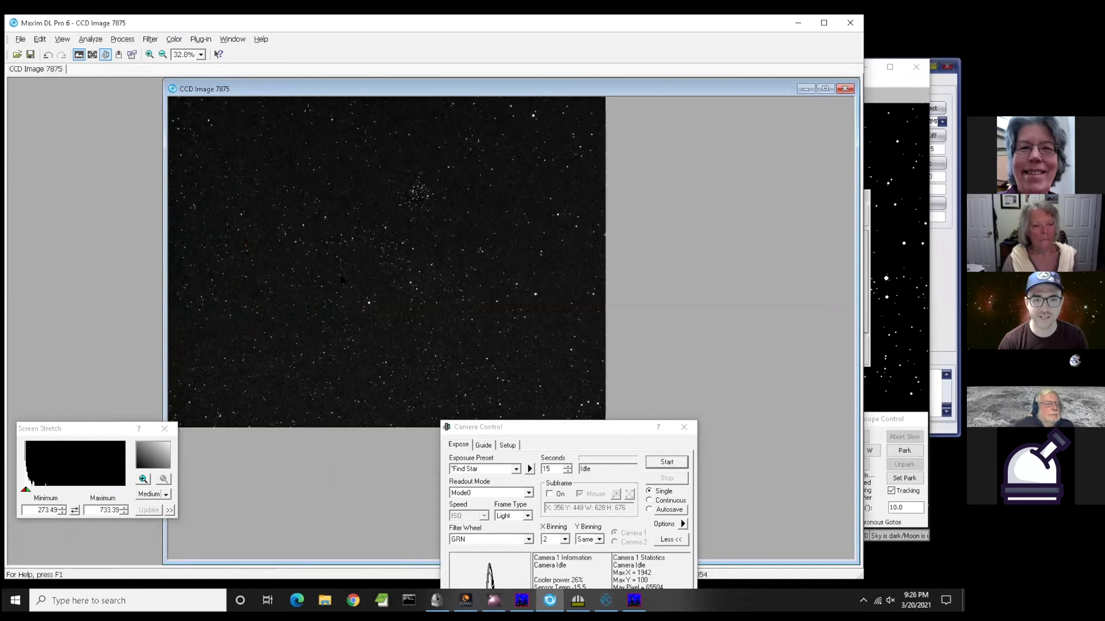
drag(624, 428, 848, 392)
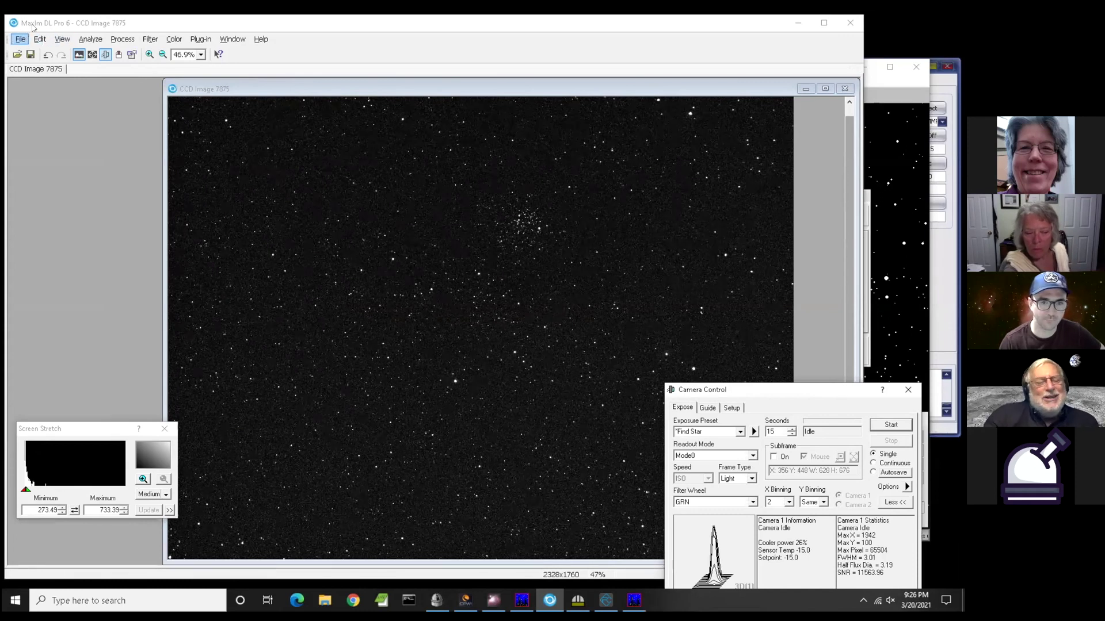
scroll(351, 315, down, 1)
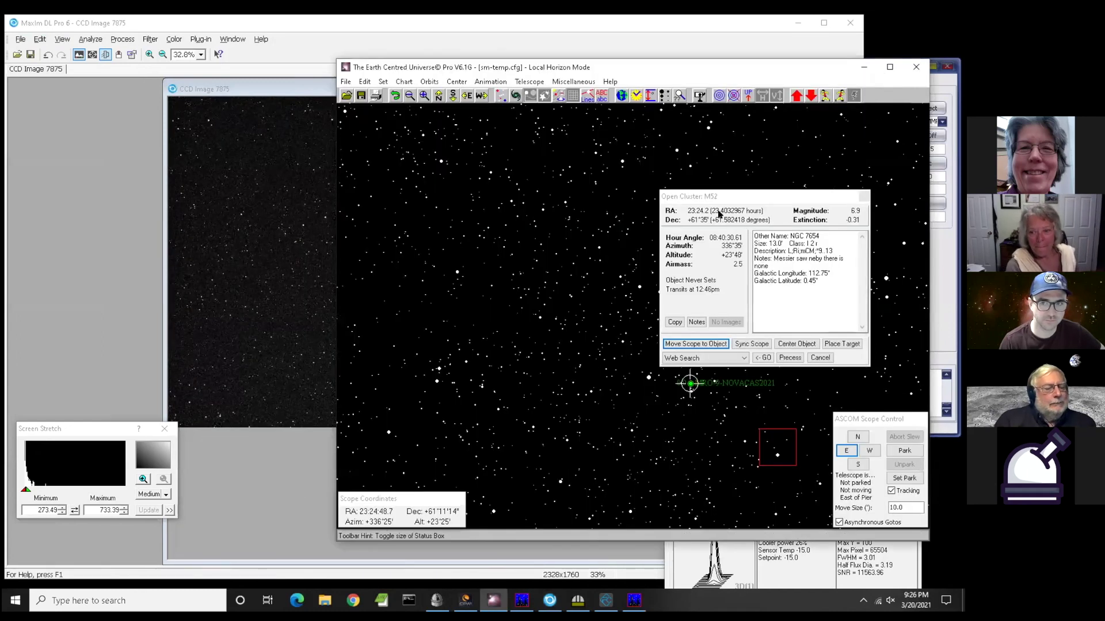
- Switch to the Earth Centred Universe chart, change it to Star Atlas mode, and inspect the bright star to the lower left of the nova
click(896, 80)
drag(651, 363, 753, 428)
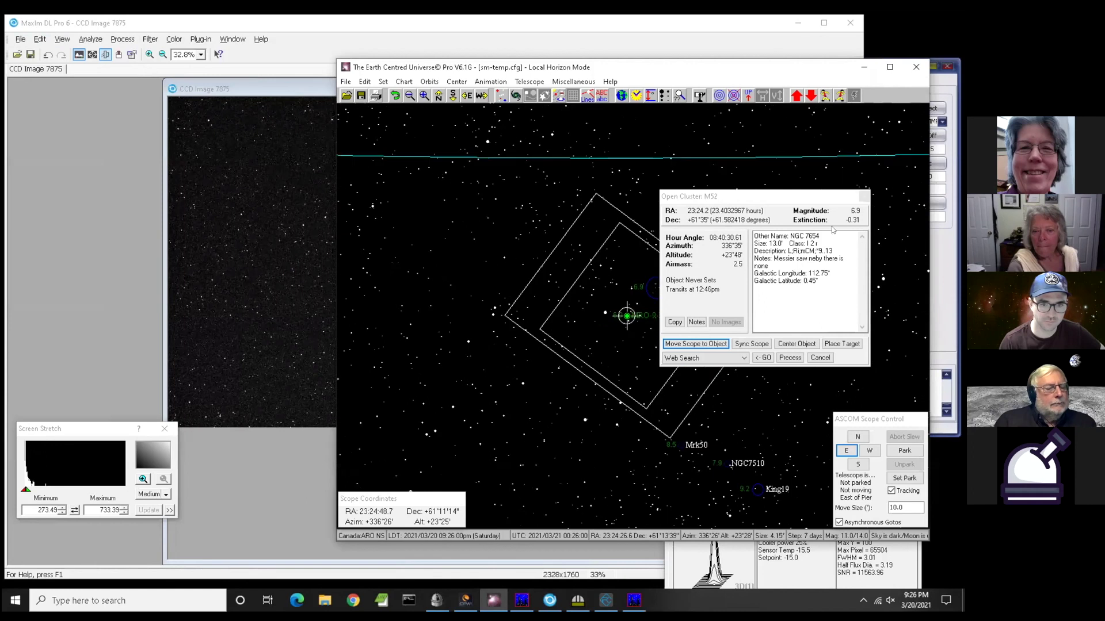
click(863, 196)
scroll(656, 339, up, 1)
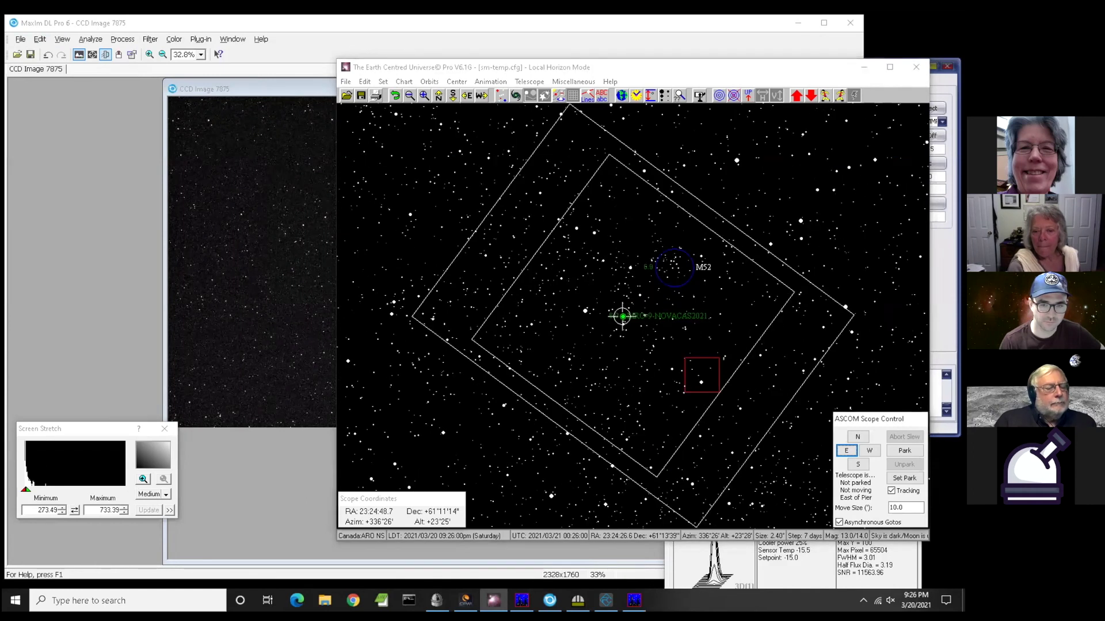
click(734, 96)
click(748, 95)
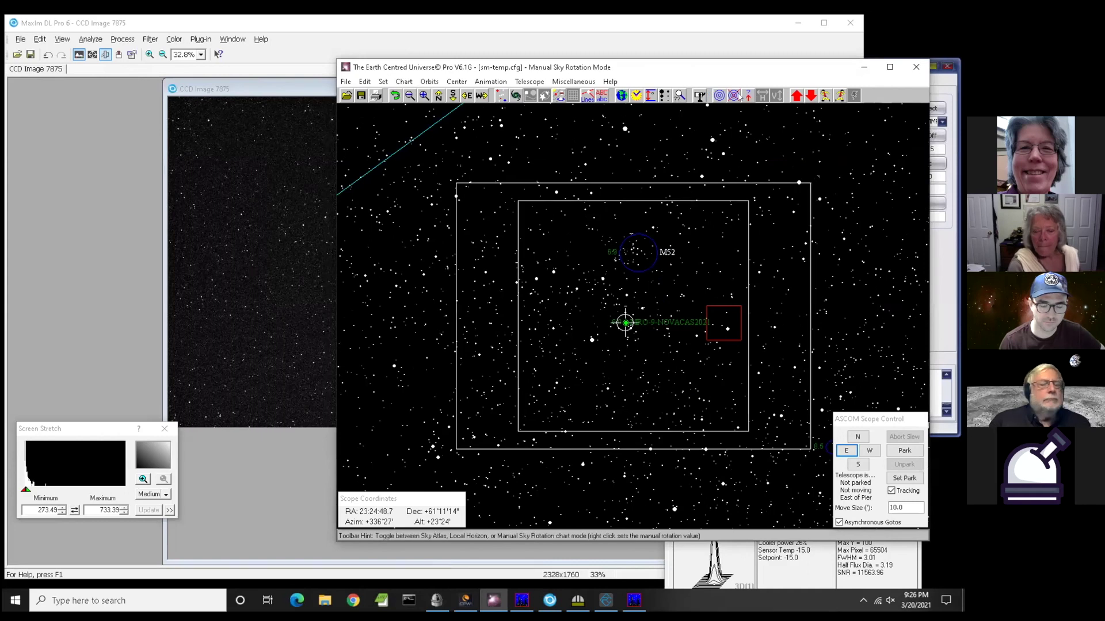
click(759, 96)
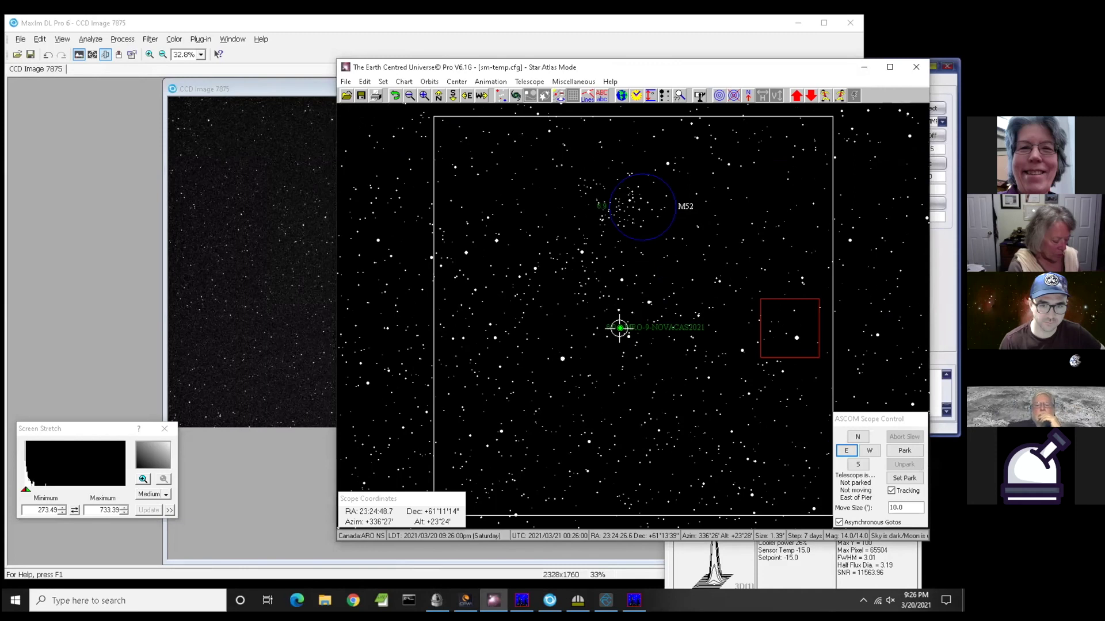
click(562, 358)
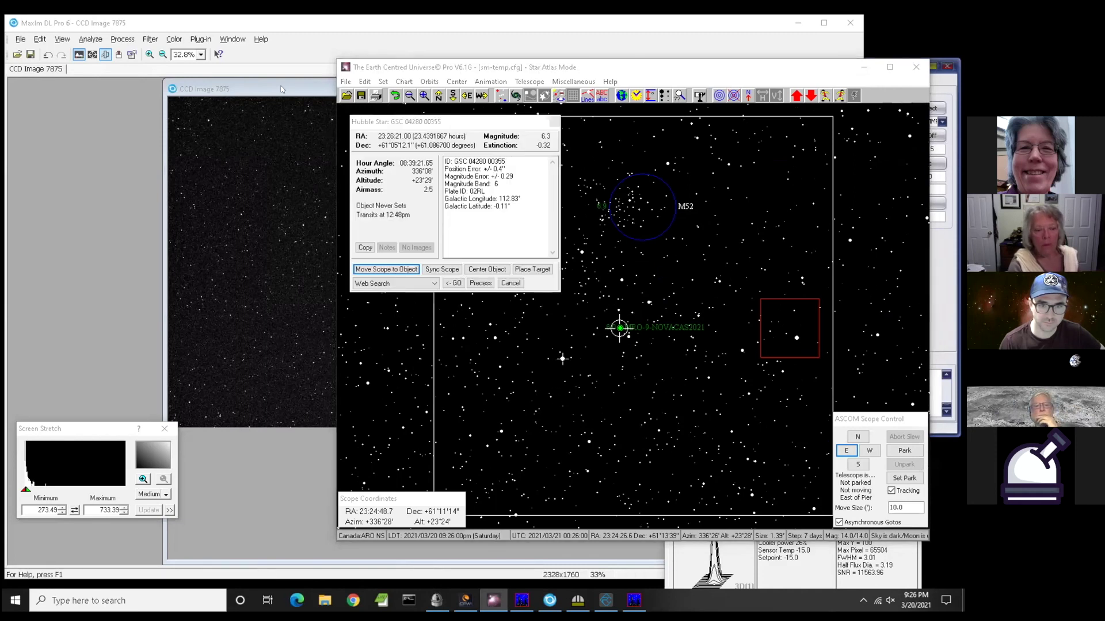
- Arrange the MaxIm DL image and the Earth Centred Universe chart side by side by moving and narrowing their windows
click(186, 125)
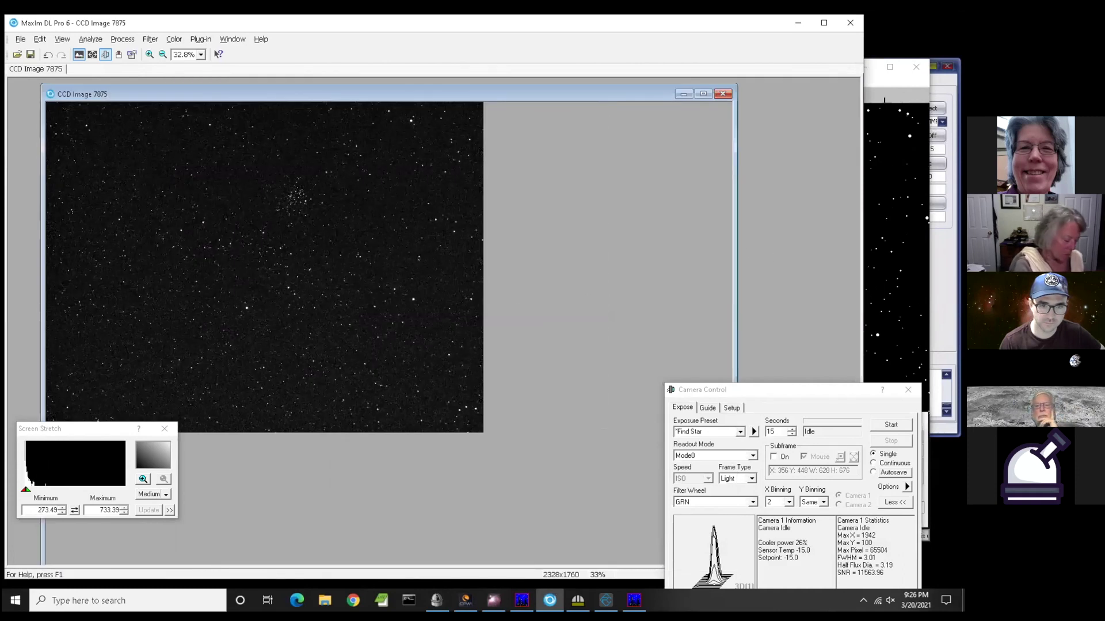
drag(734, 139, 491, 138)
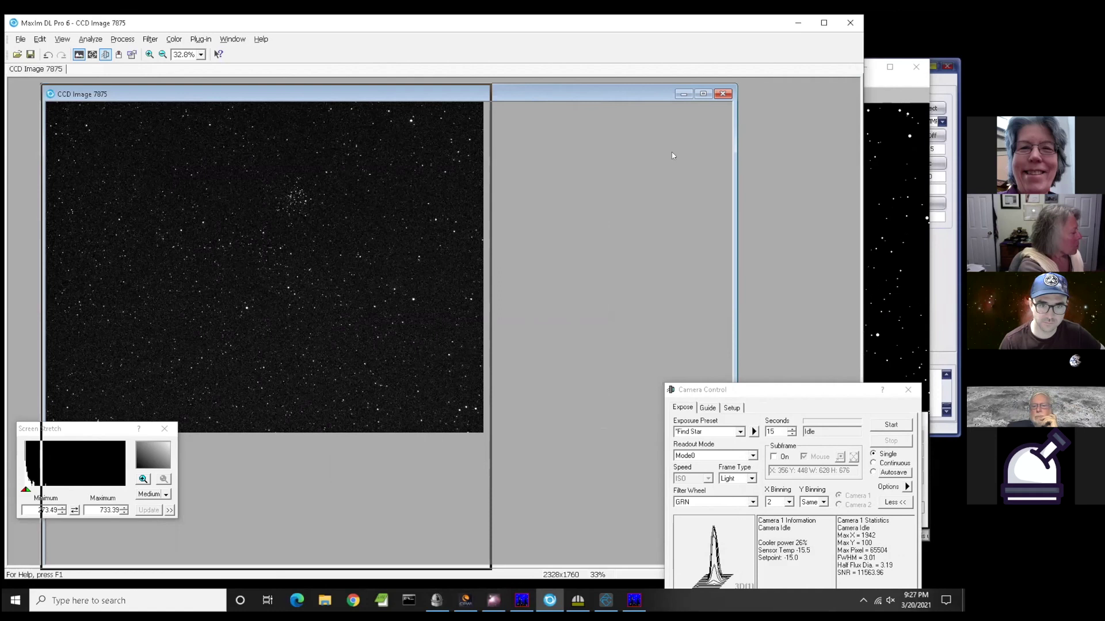
click(870, 167)
drag(330, 296, 520, 295)
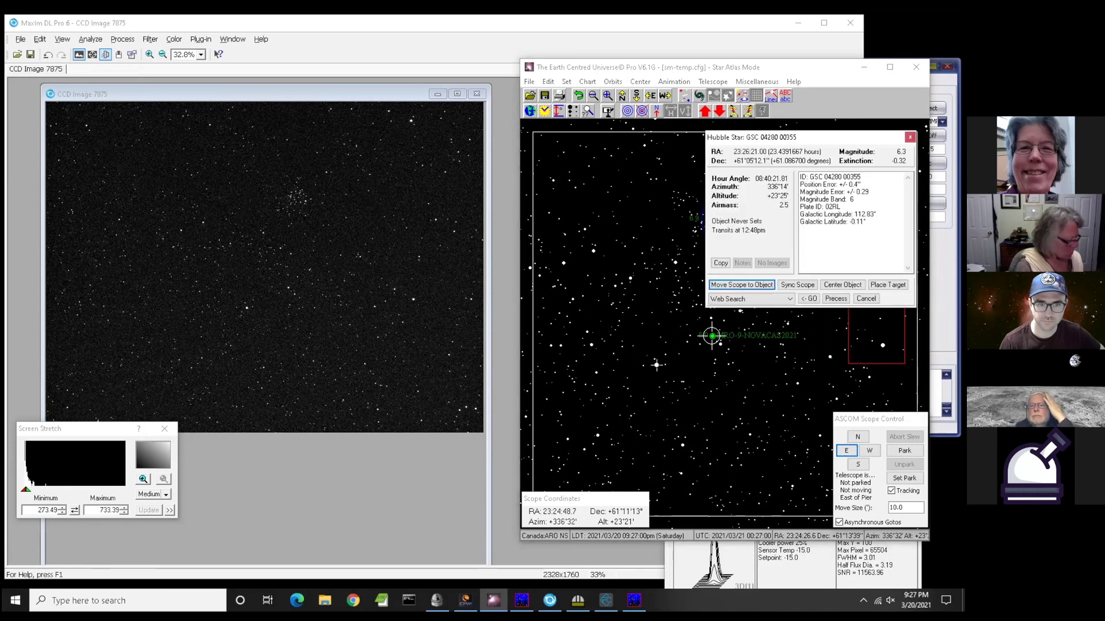
- Calibrate MaxIm DL's magnitude measurement by extracting the bright reference star's intensity and exposure and assigning it magnitude 6.3
click(172, 344)
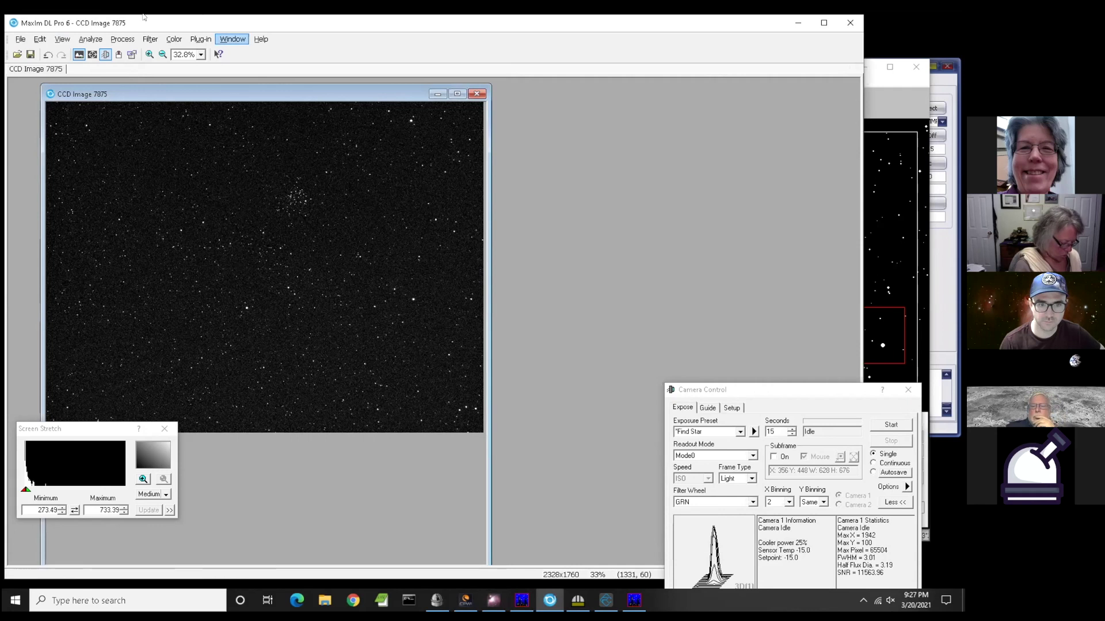
click(92, 54)
drag(128, 98, 444, 259)
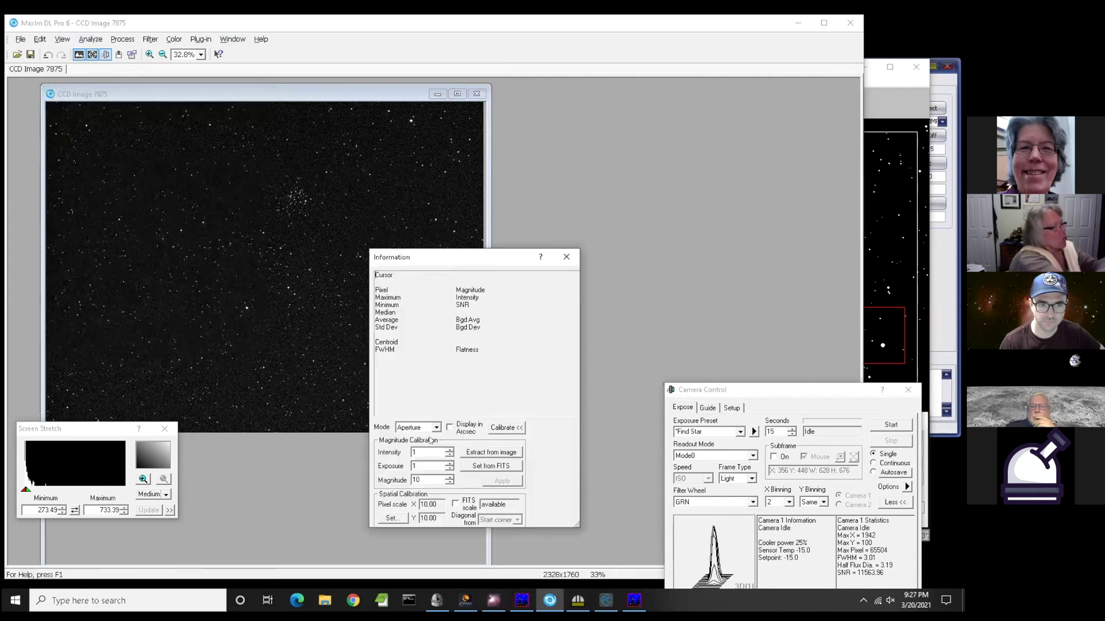
click(486, 453)
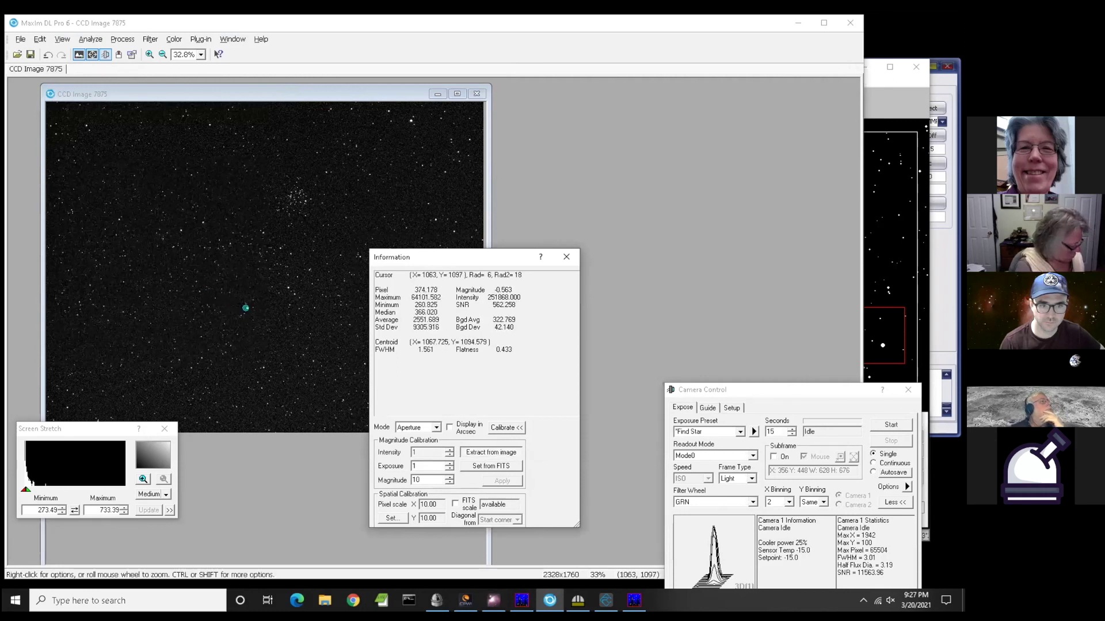
click(245, 307)
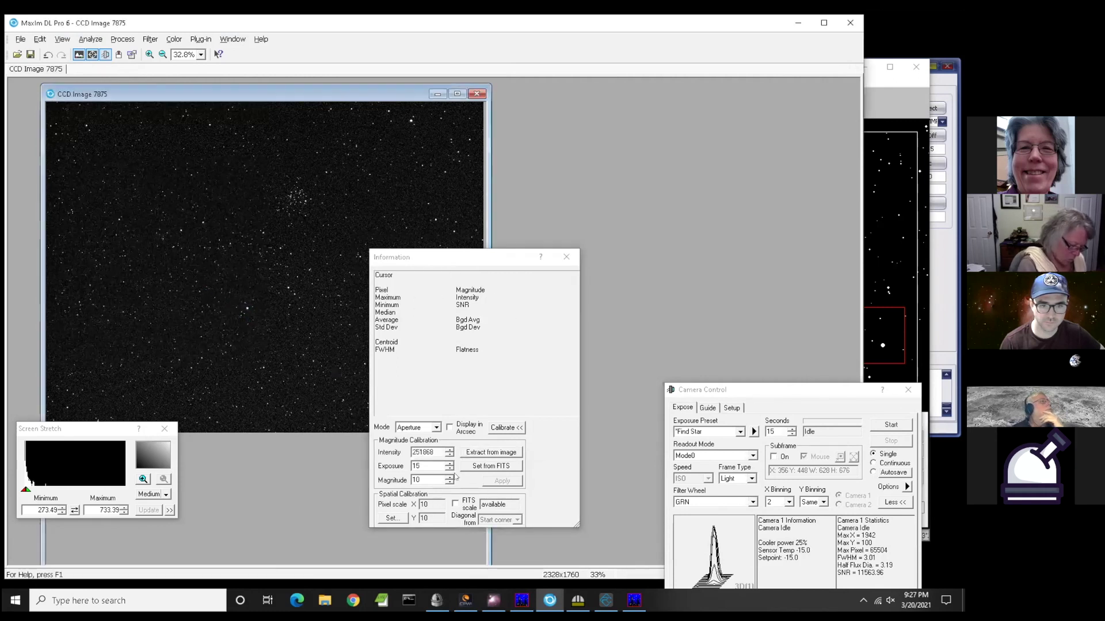
double_click(429, 480)
text(6.3)
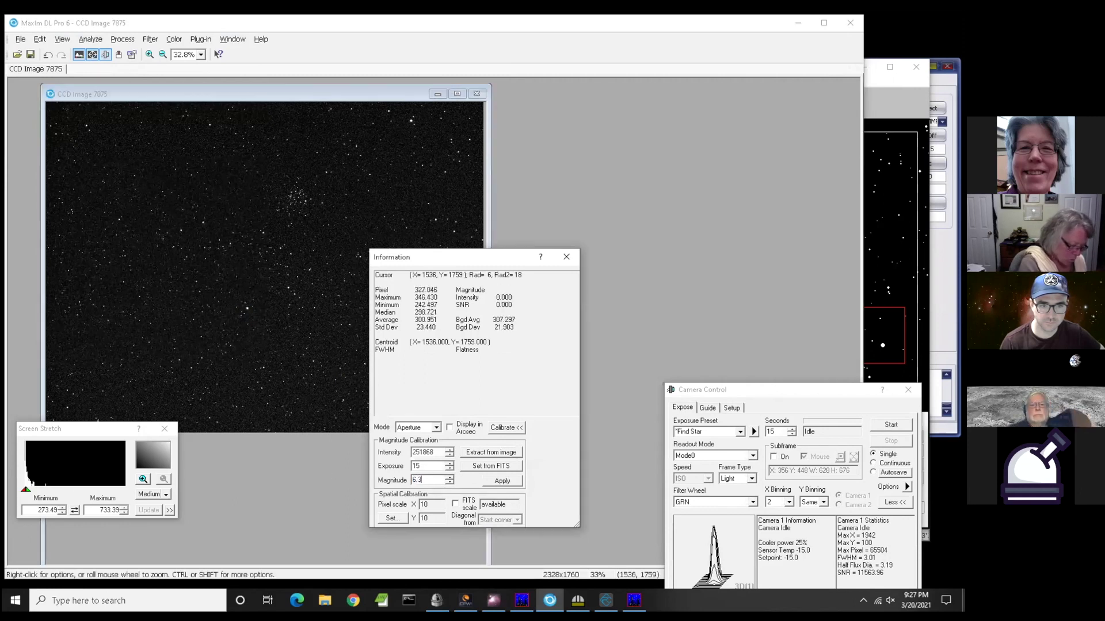
click(499, 481)
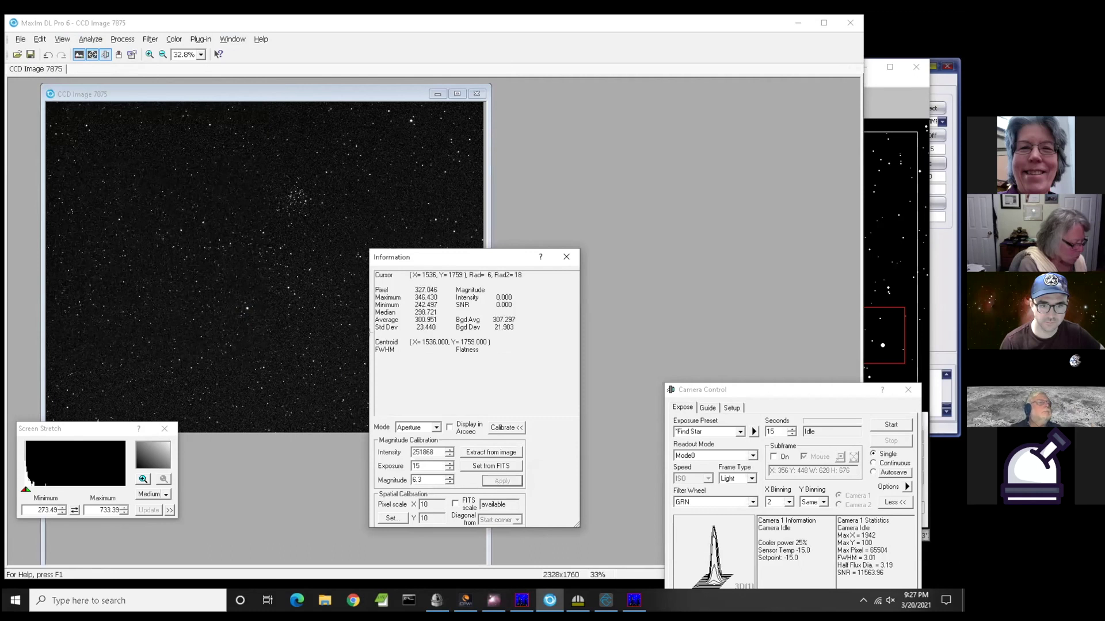
- Recalibrate on the reference star with a photometry aperture radius of 9, and measure the nova's magnitude
scroll(316, 304, up, 2)
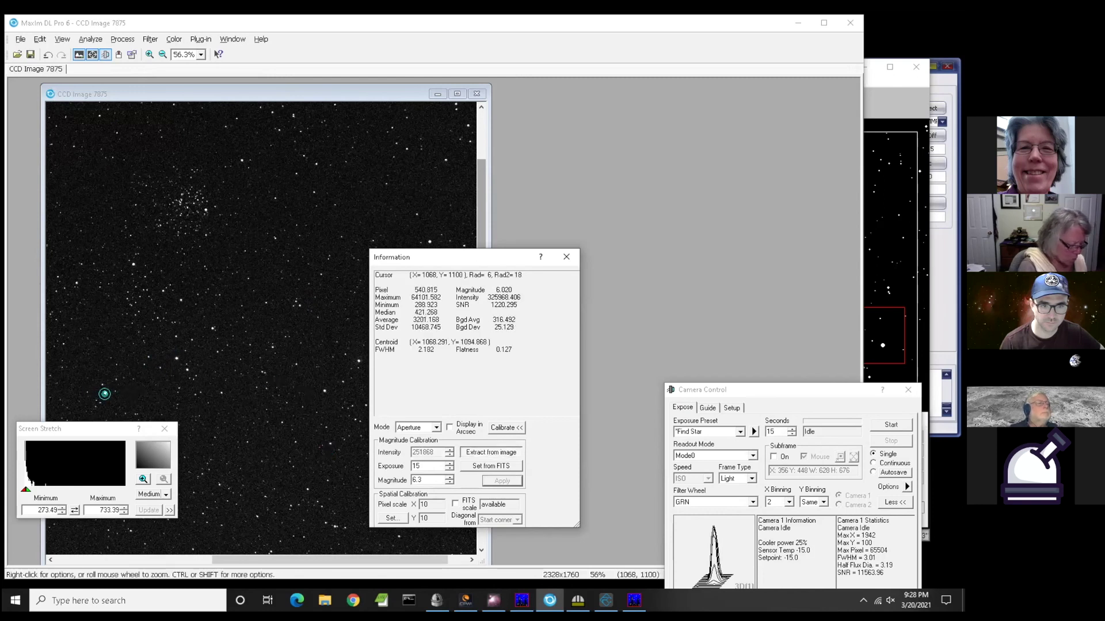
right_click(104, 394)
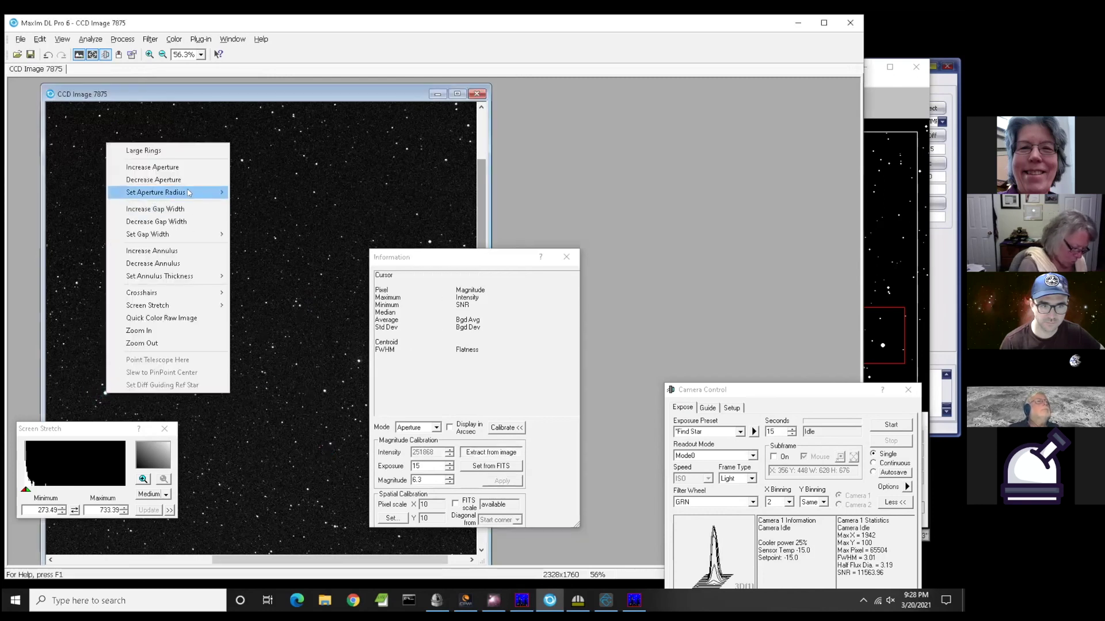
mouse_move(190, 193)
click(253, 280)
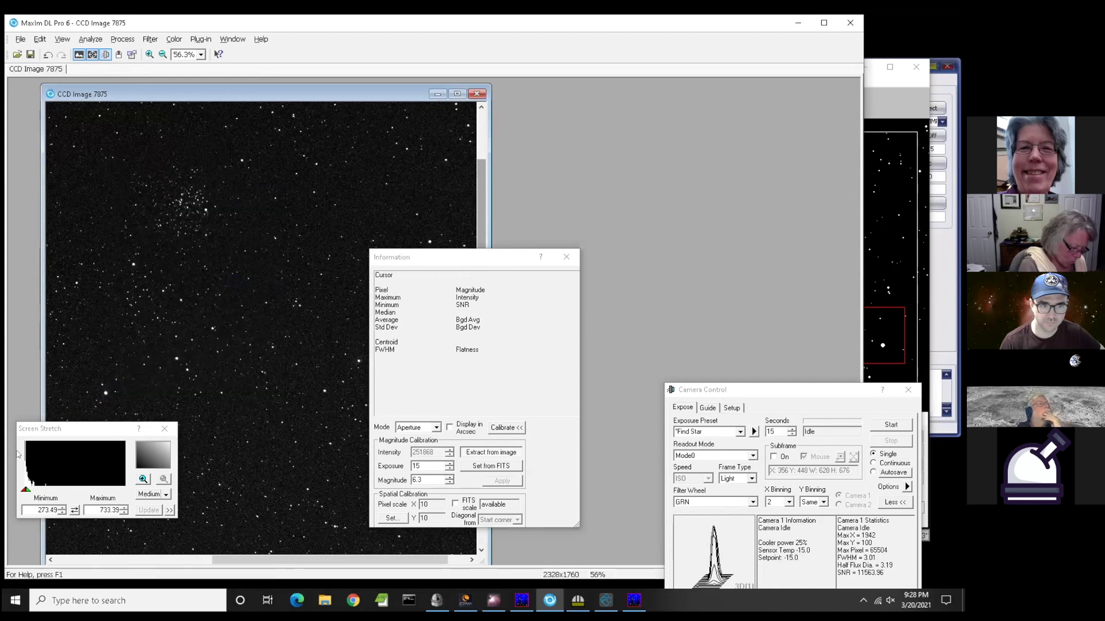
click(105, 393)
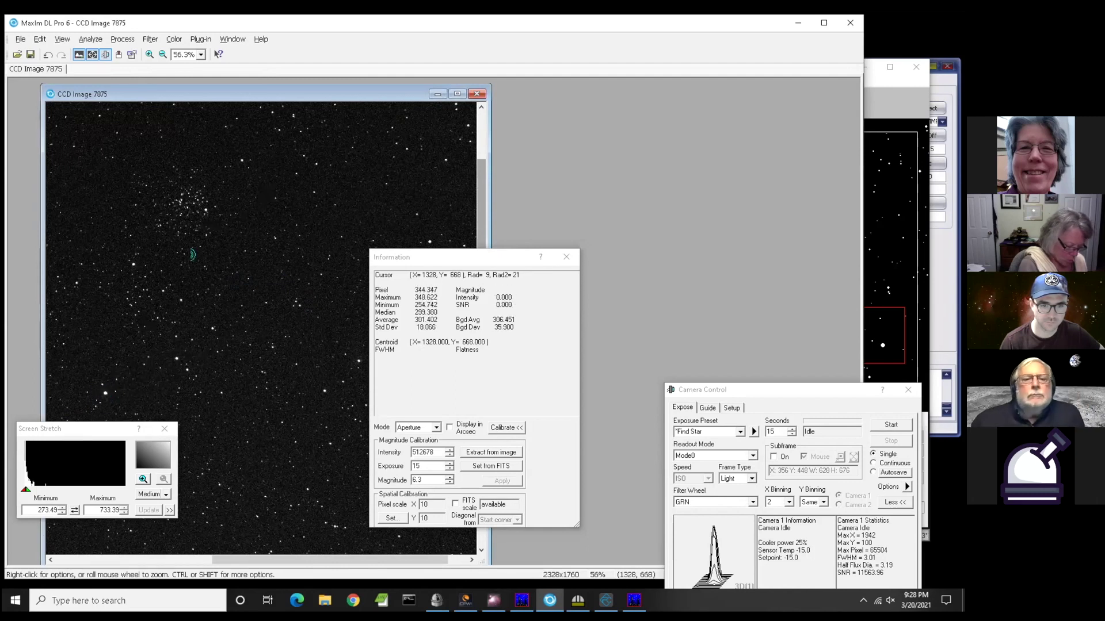
click(177, 360)
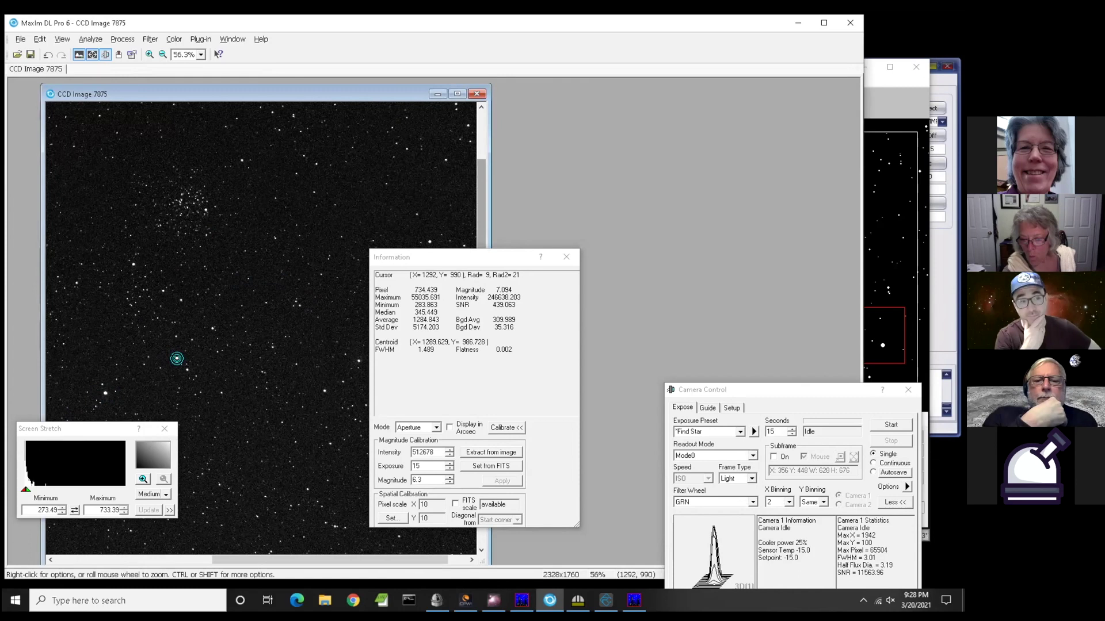
scroll(177, 360, down, 3)
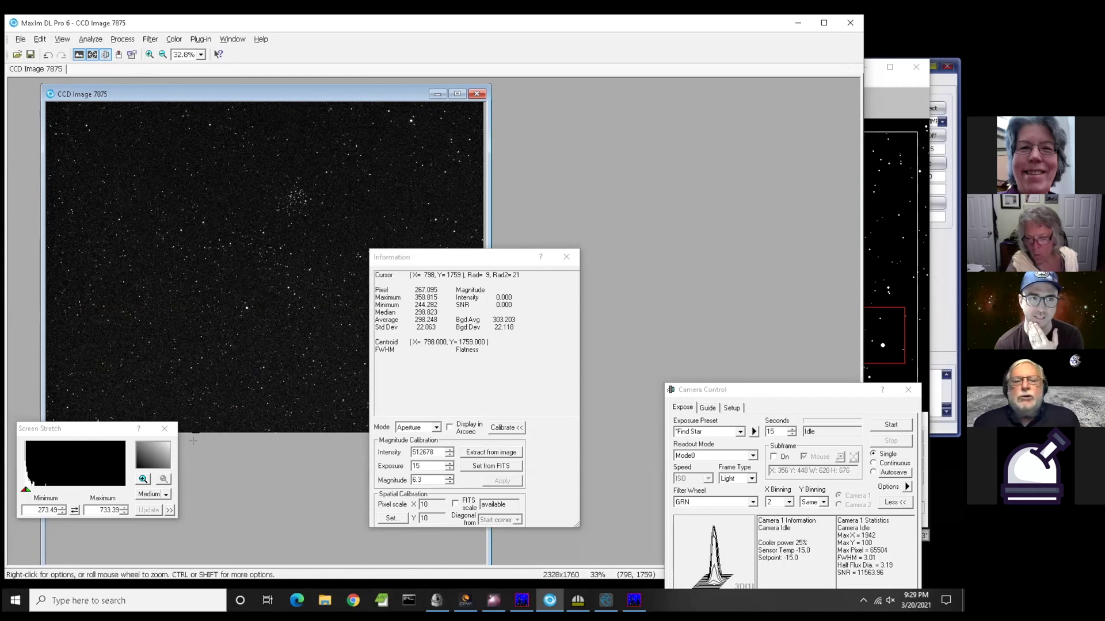
- In the Earth Centred Universe chart, enable the USNO A-2.0 or SA-2.0 star catalogue and set the star magnitude limit to 20.0 around the nova
click(866, 99)
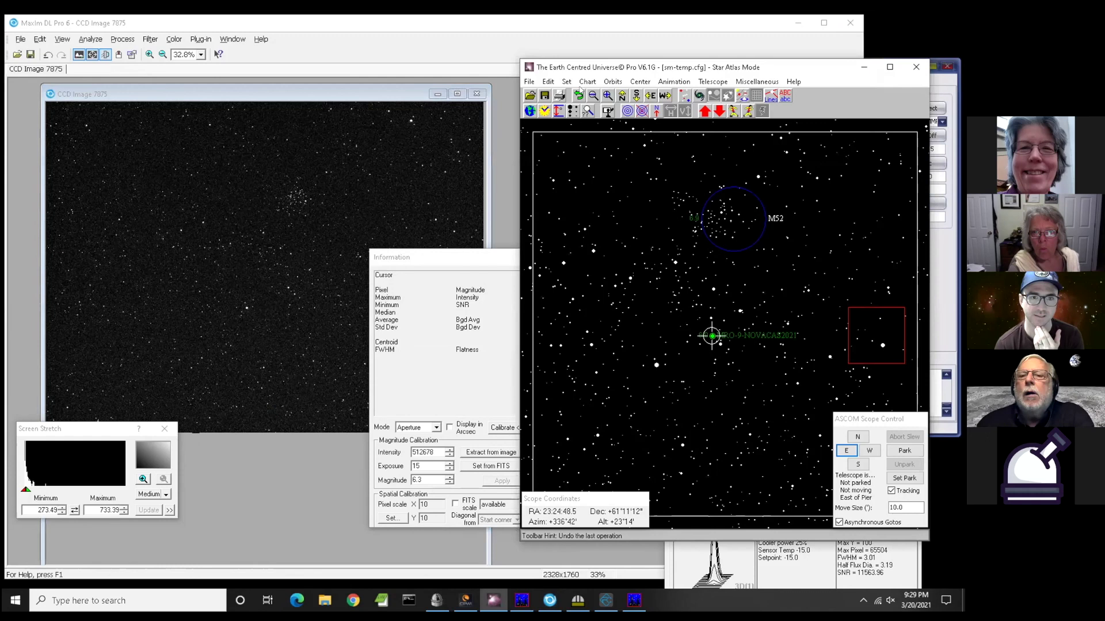
click(687, 97)
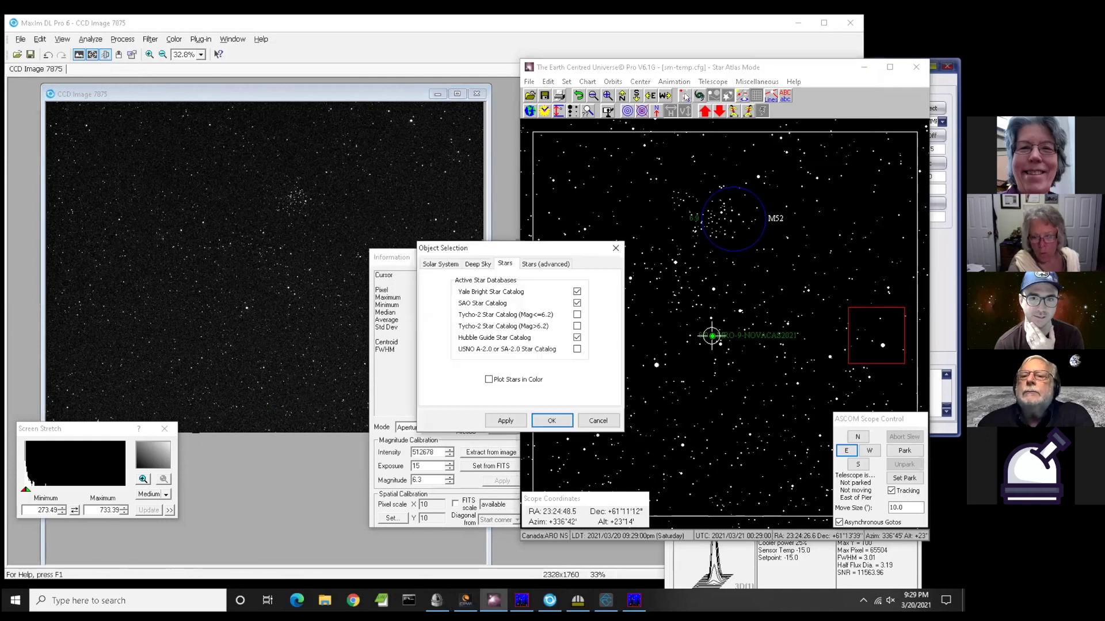
click(577, 350)
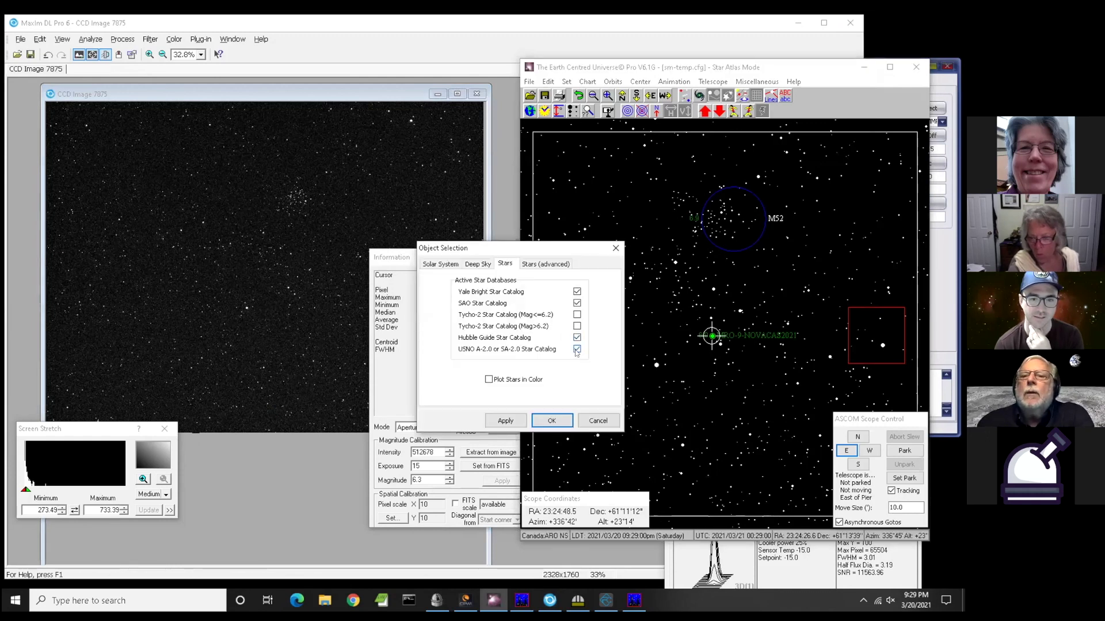
click(549, 421)
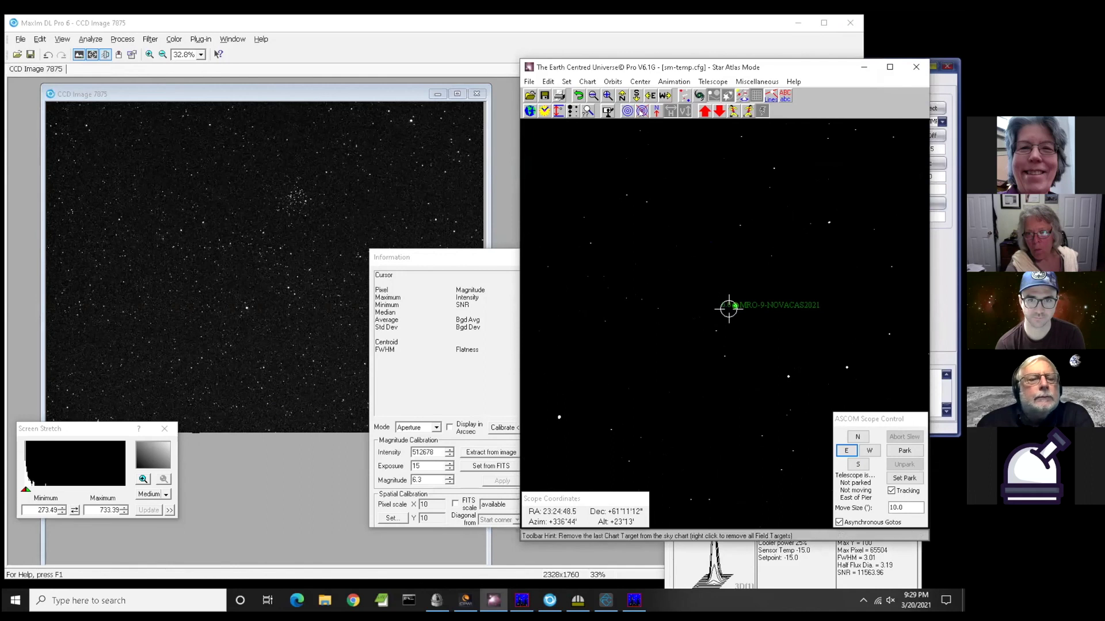
click(581, 113)
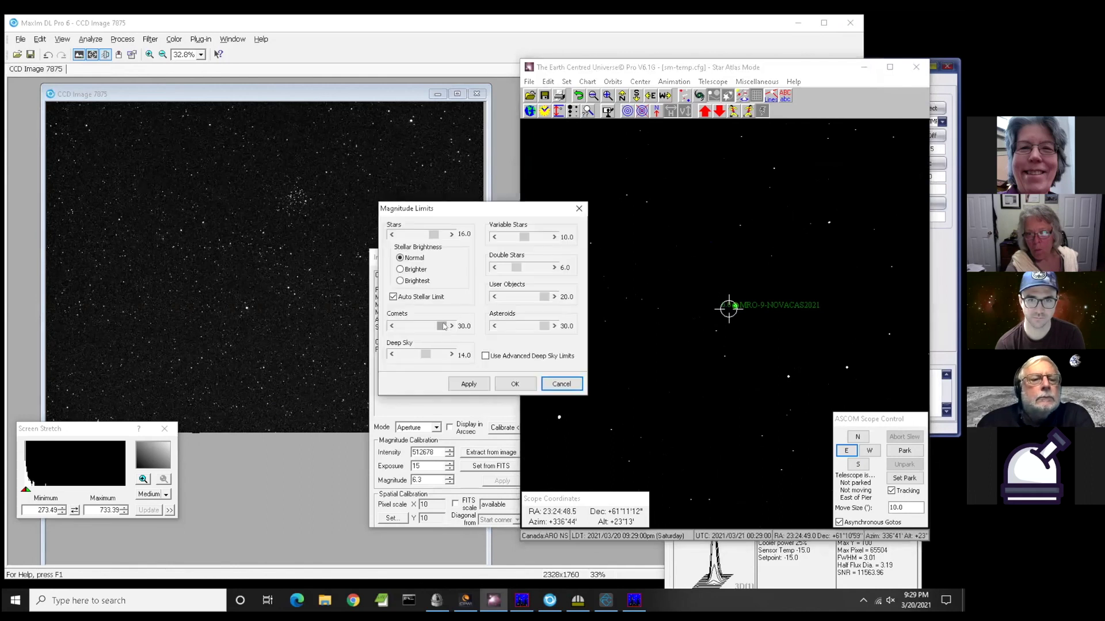
click(515, 383)
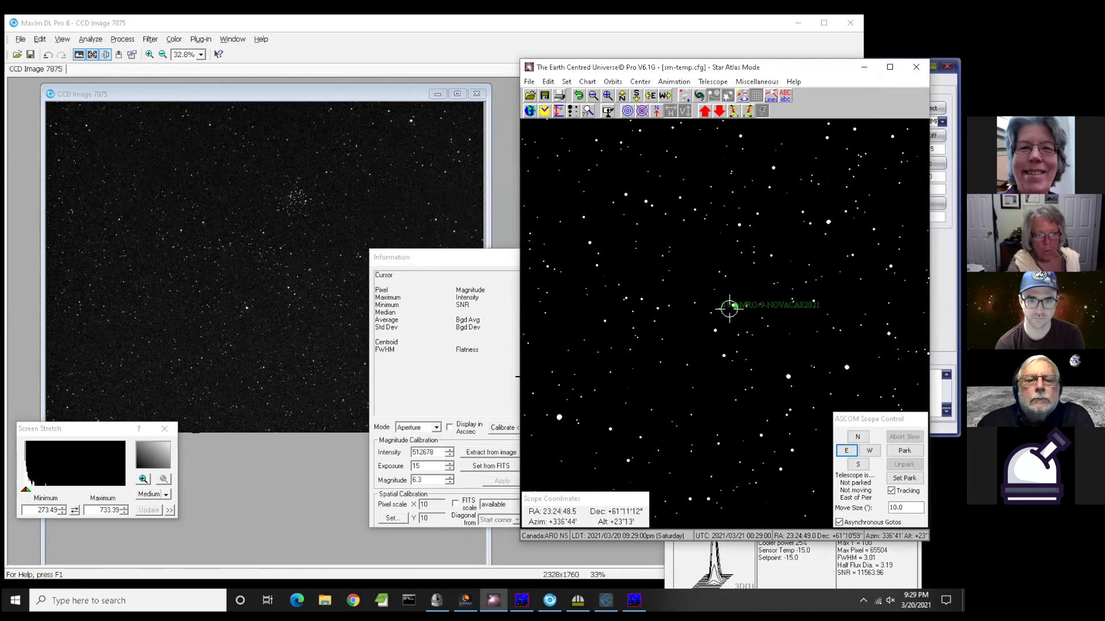
- Inspect the details of the nova marker and the USNO catalogue star at the same position, and close them
click(734, 305)
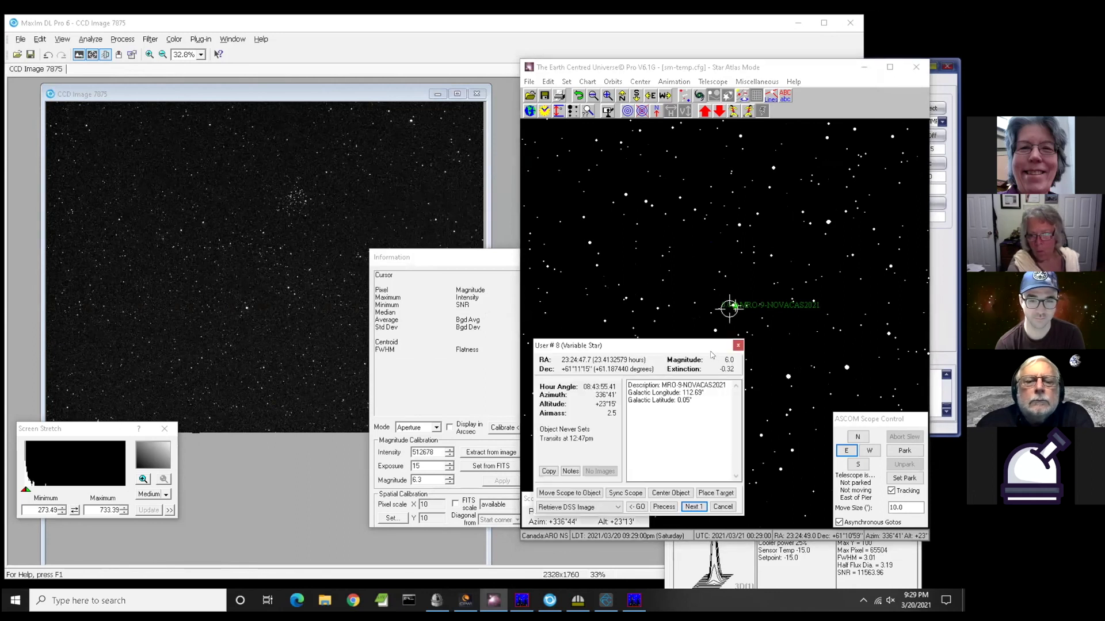
click(687, 508)
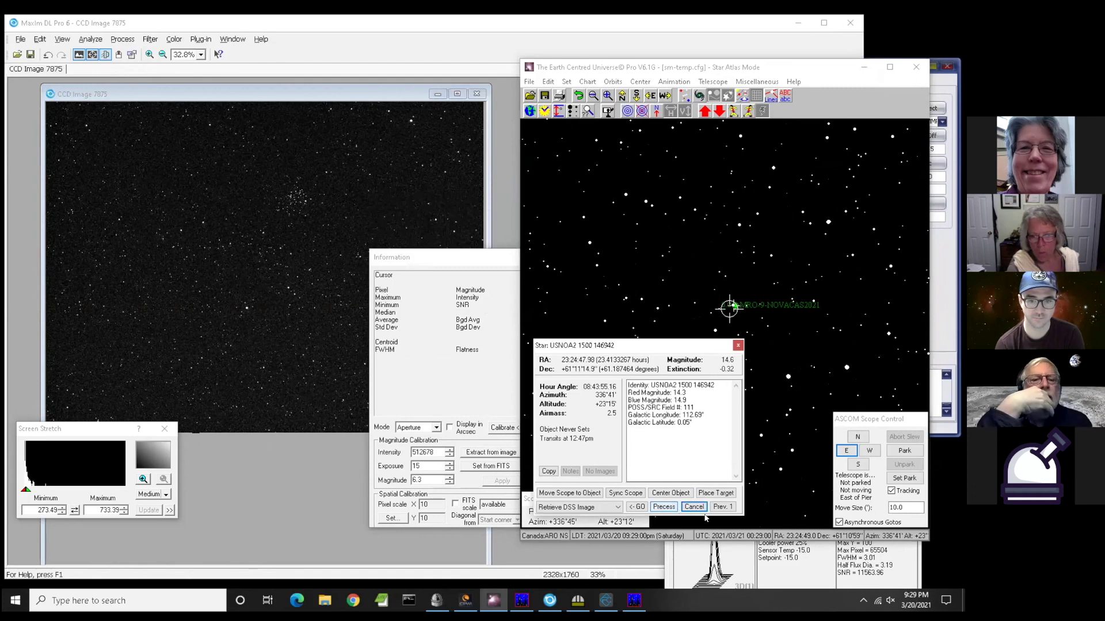
click(693, 508)
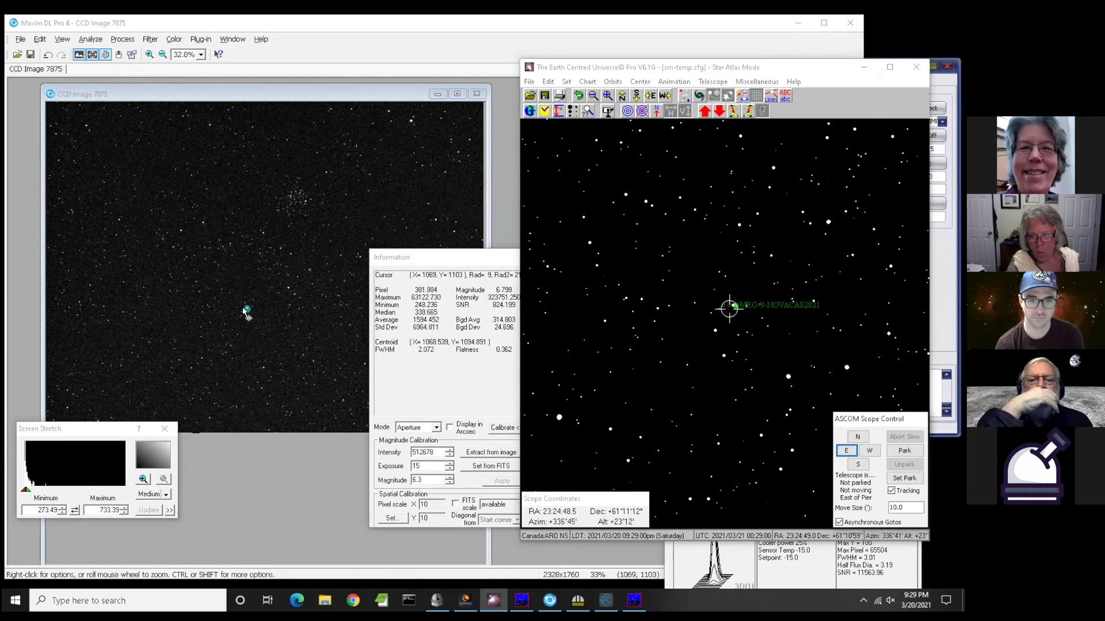
- Enlarge the nova's surroundings in the MaxIm DL image to 381% and return to the Earth Centred Universe chart for comparison
click(244, 311)
scroll(244, 311, up, 2)
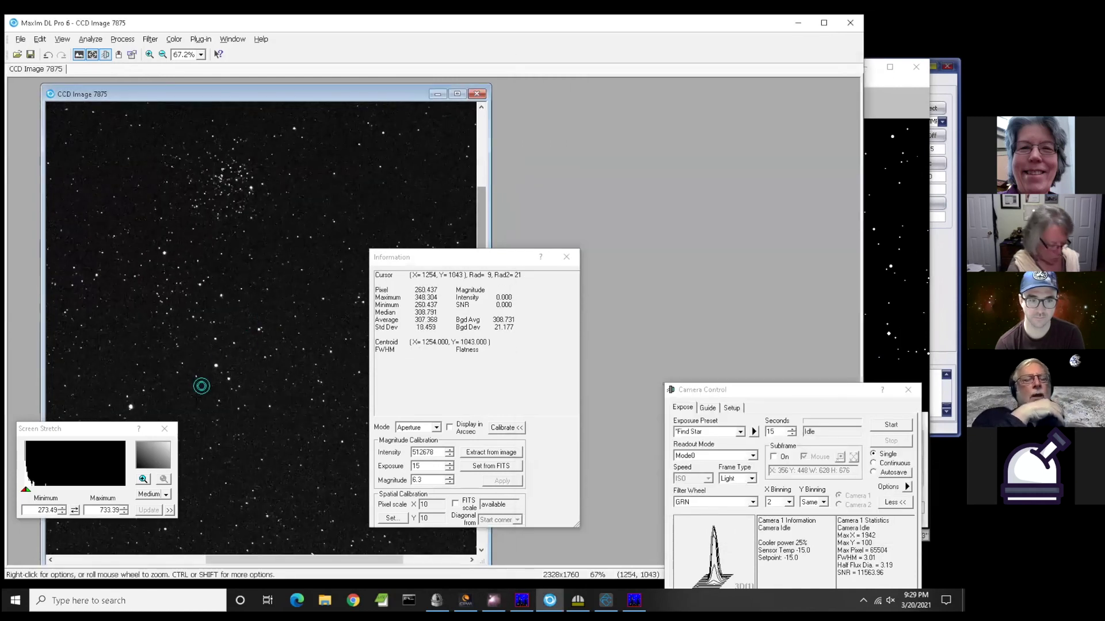
scroll(200, 402, up, 4)
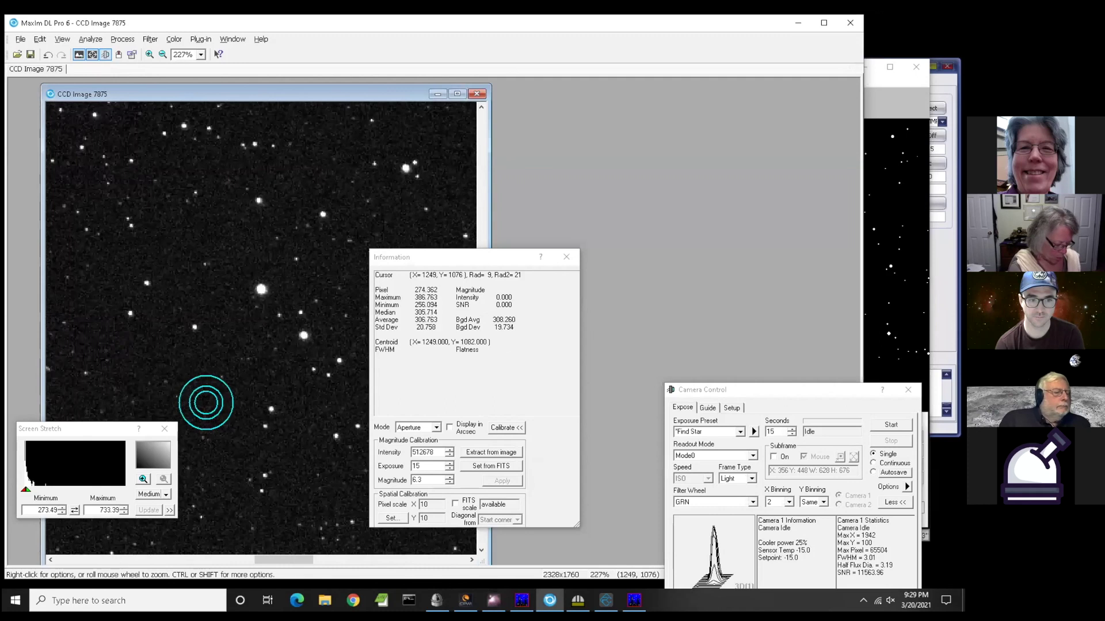
scroll(302, 236, up, 1)
click(895, 173)
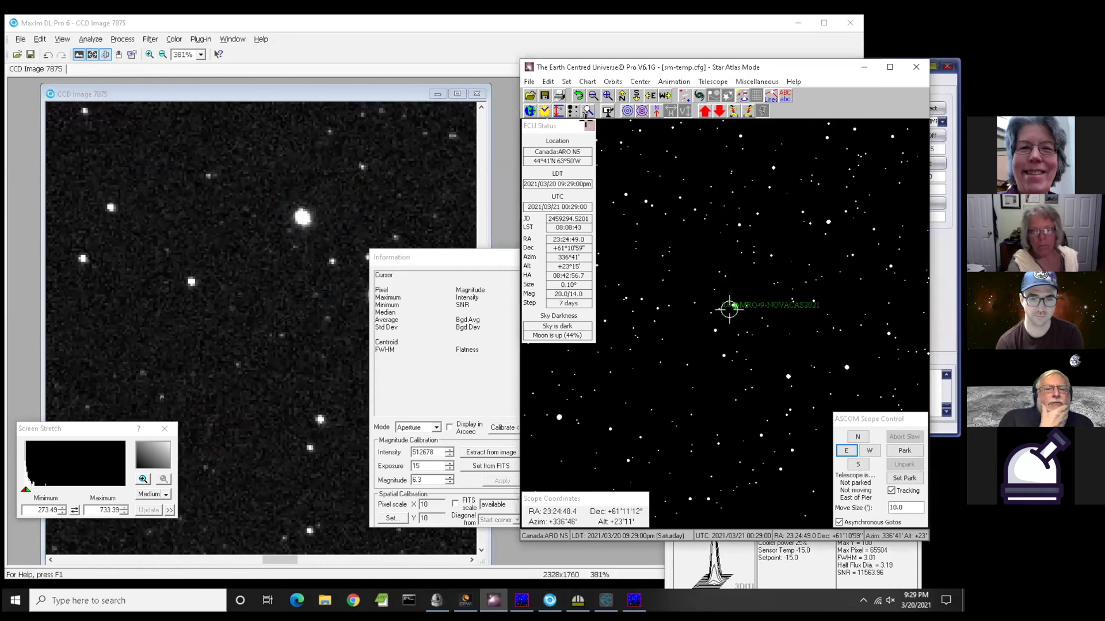
- Close the ECU Status window and check the details of the nova marker in the Earth Centred Universe chart
click(589, 125)
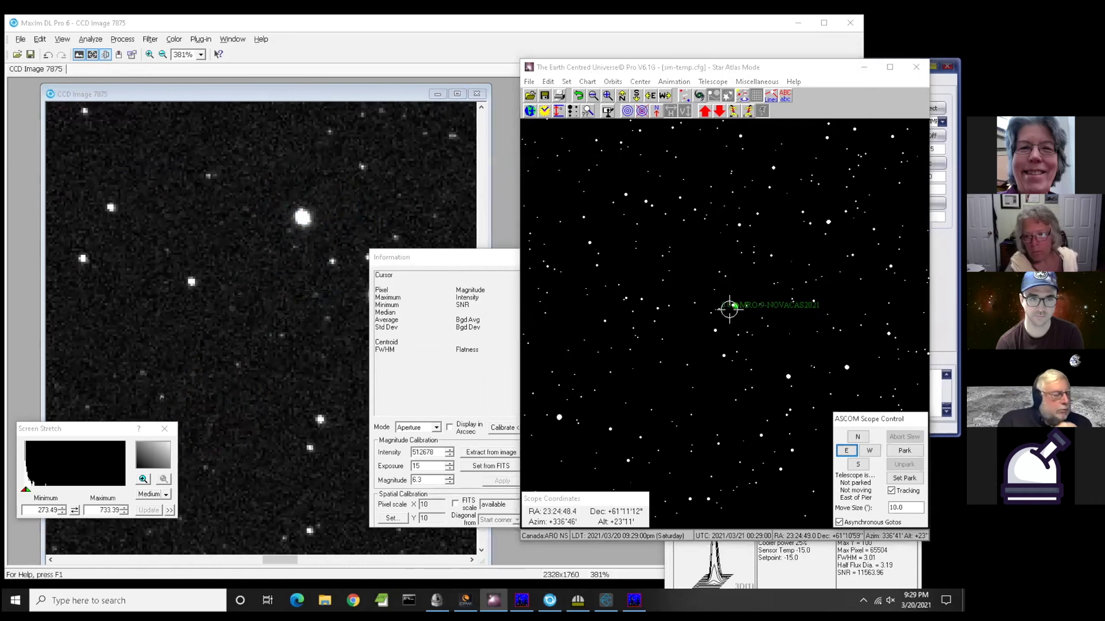
click(734, 306)
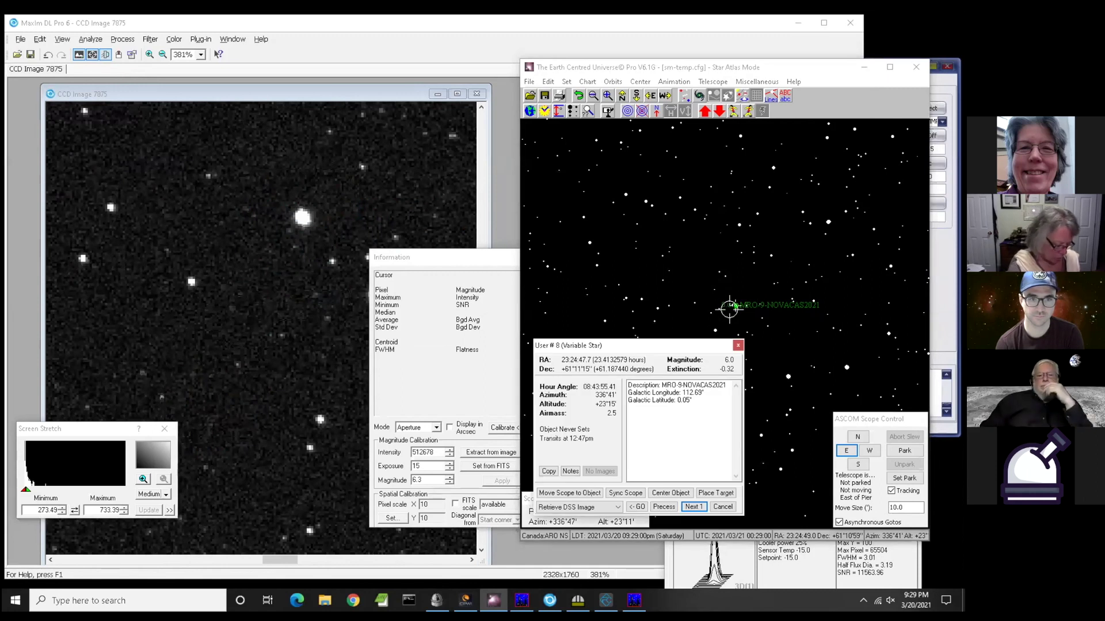
click(738, 345)
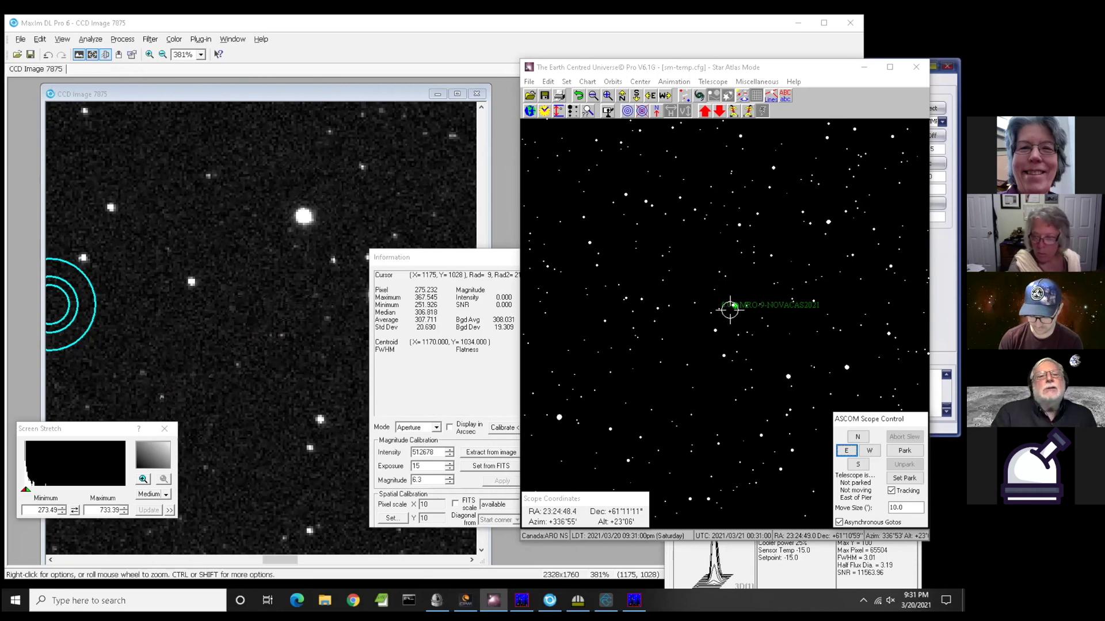
click(829, 68)
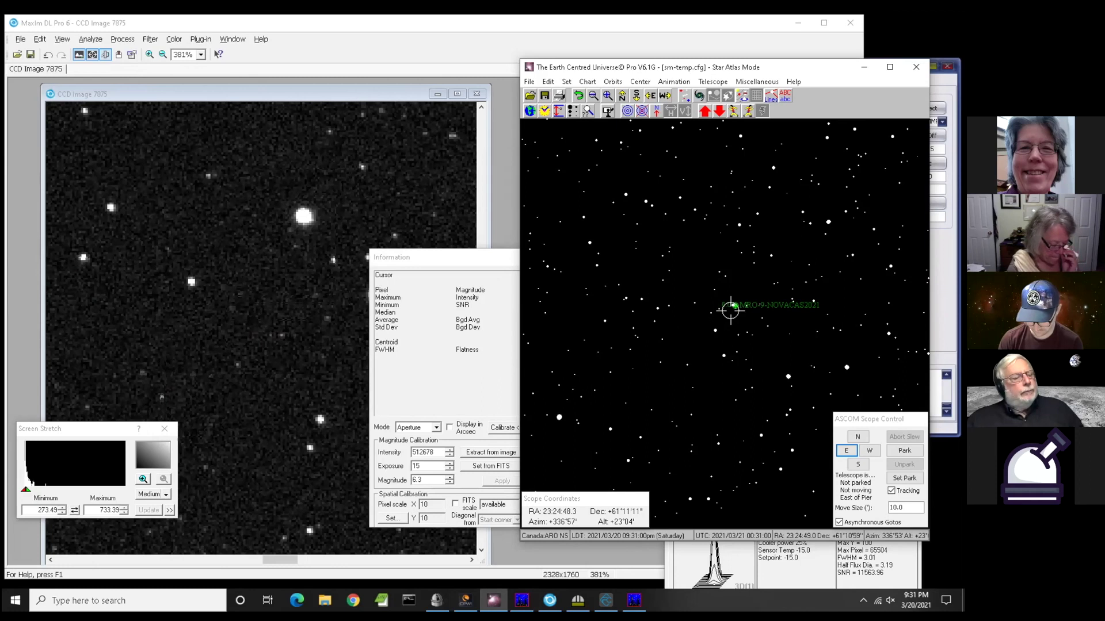
- Close the MaxIm DL Information window, and zoom out both the CCD image to 32.8% and the star chart to a wide view
click(243, 95)
double_click(243, 95)
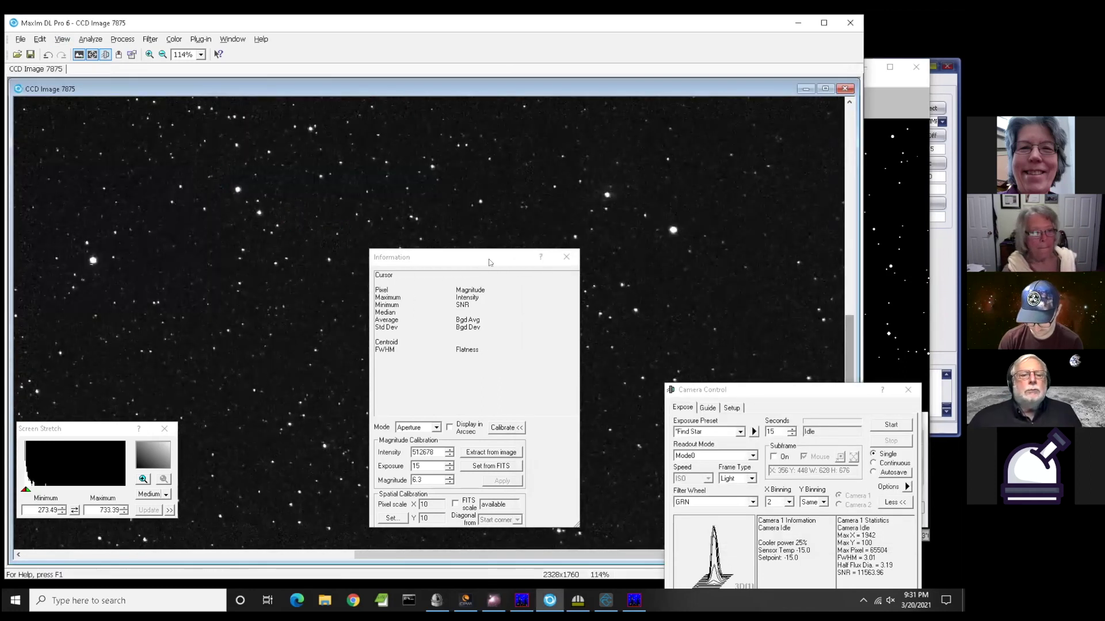
scroll(488, 262, down, 2)
drag(488, 262, 579, 269)
click(647, 265)
scroll(407, 325, down, 2)
scroll(406, 335, down, 1)
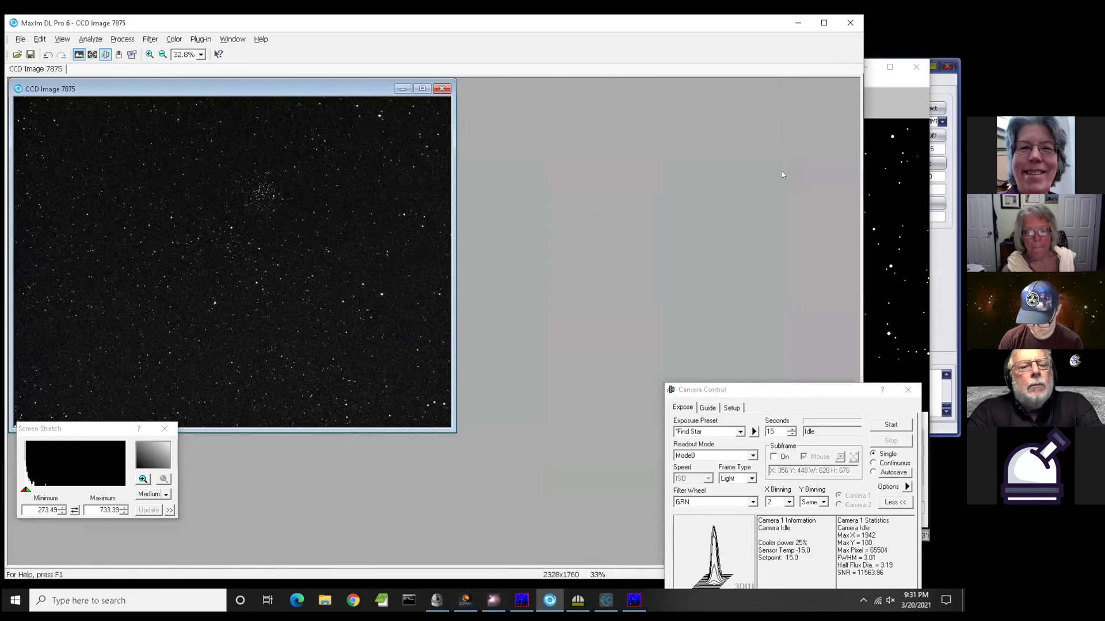
click(904, 85)
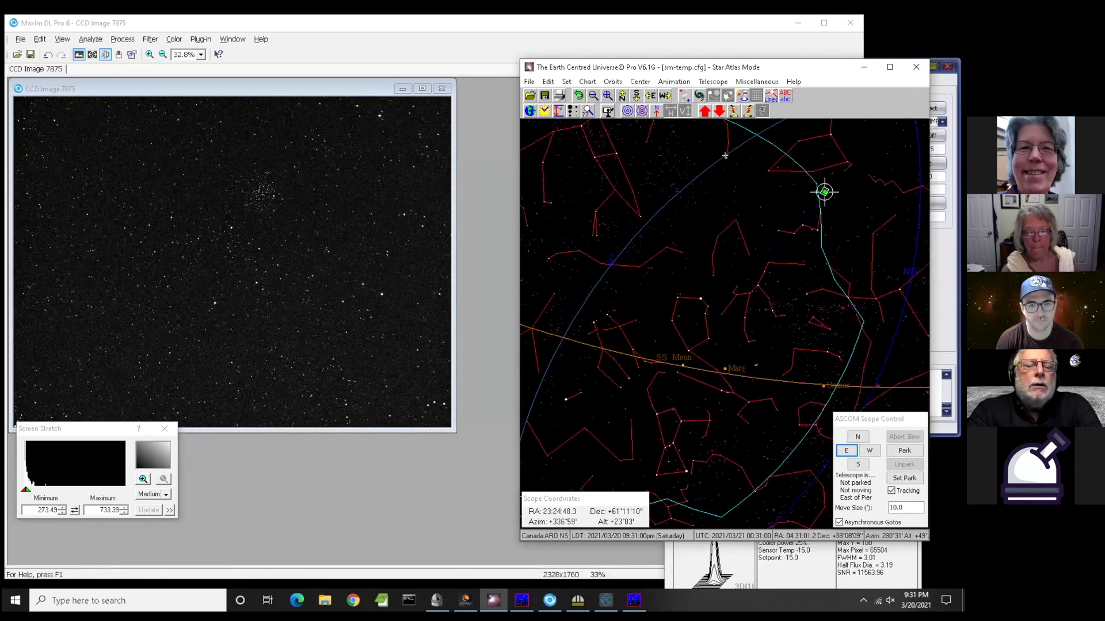
- Begin saving CCD Image 7875 from MaxIm DL as a new file and browse to the robot account's images folder
click(19, 39)
key(Escape)
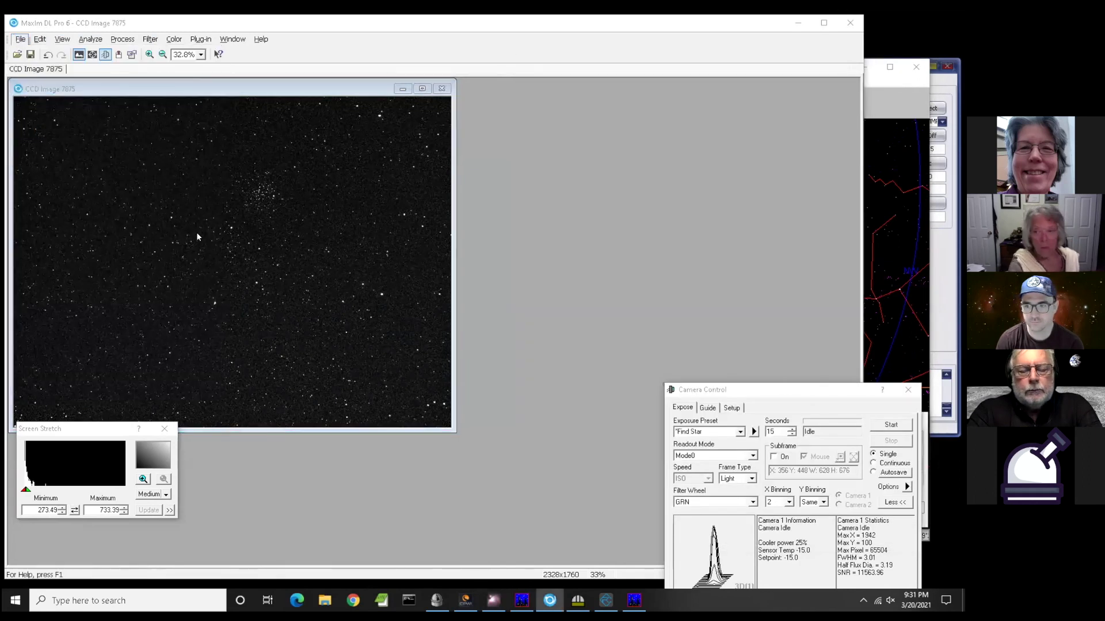
key(ctrl+s)
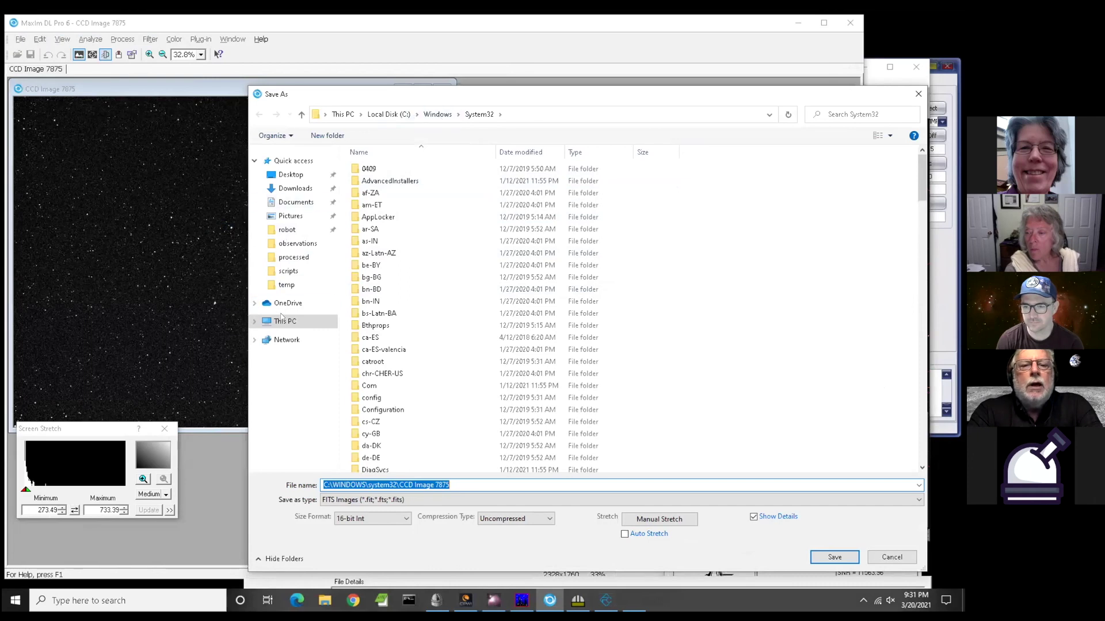
click(291, 242)
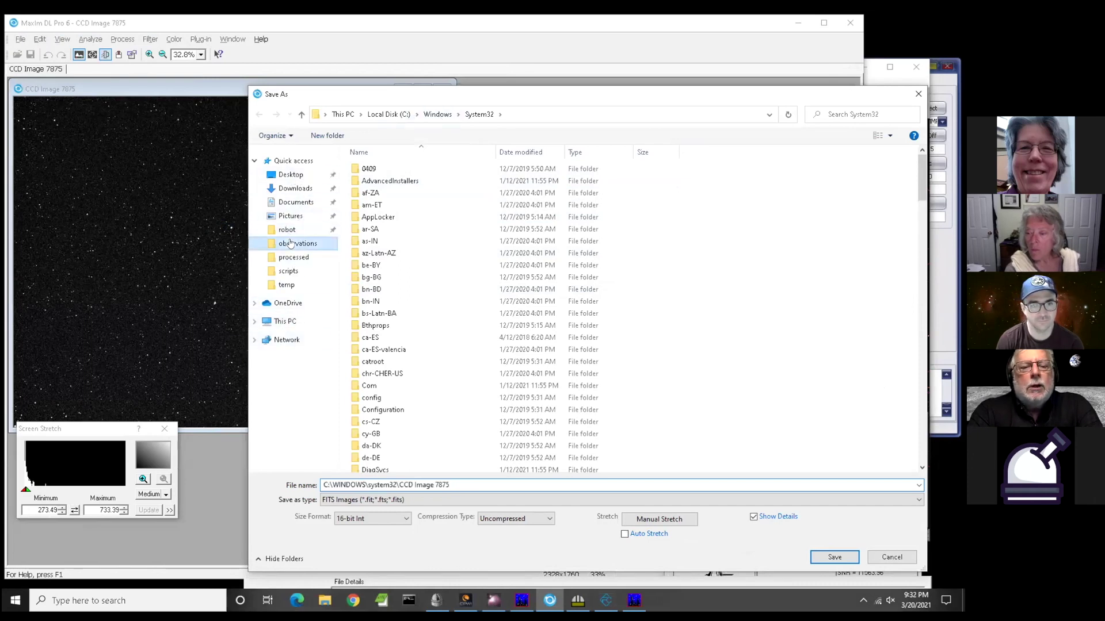
click(430, 113)
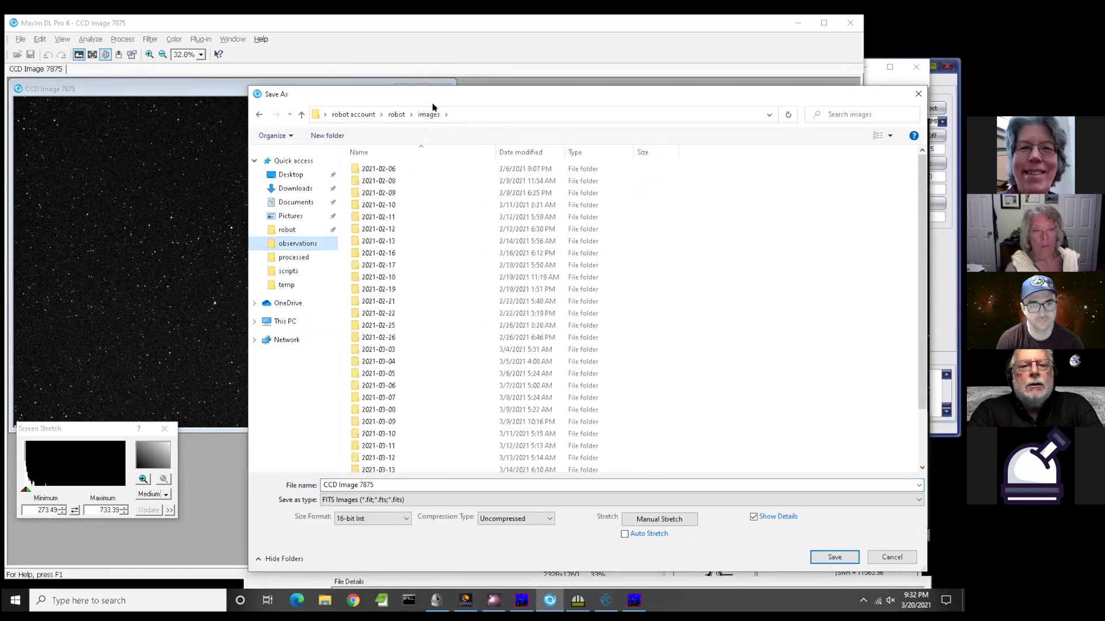
scroll(374, 242, down, 2)
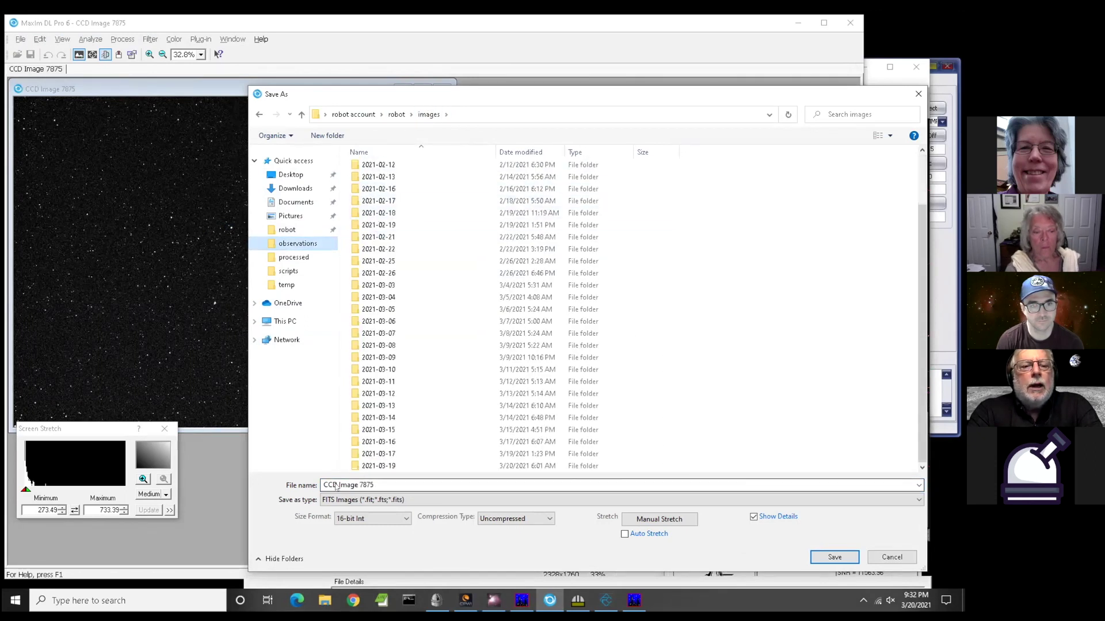
- Create a folder named 2021-03-20 in the robot images folder
click(338, 136)
text(2020-)
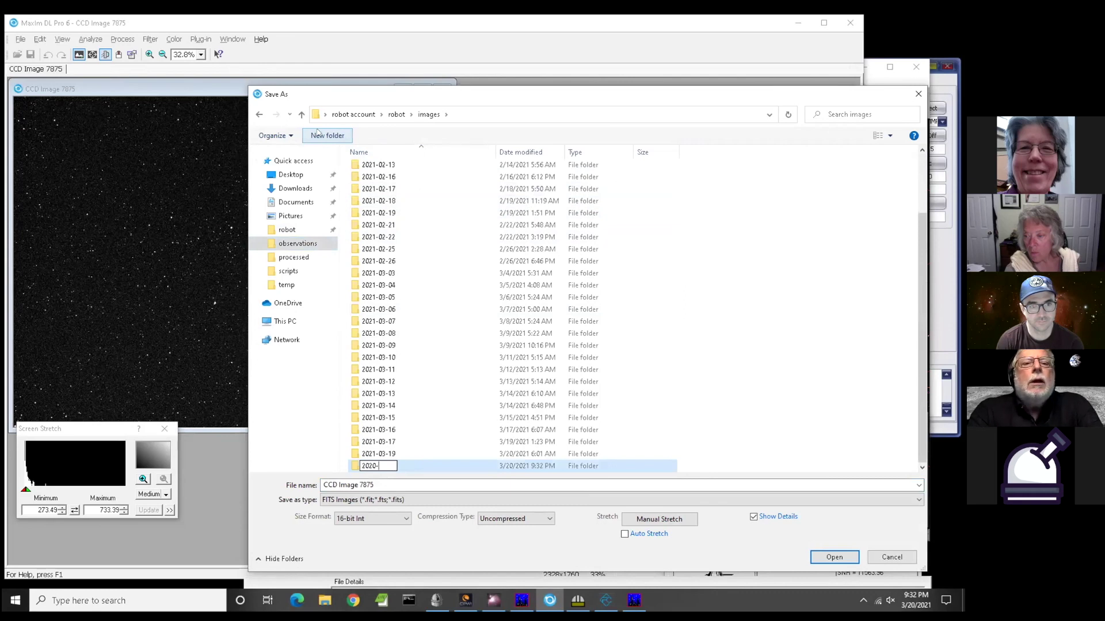
text(03-20)
key(Return)
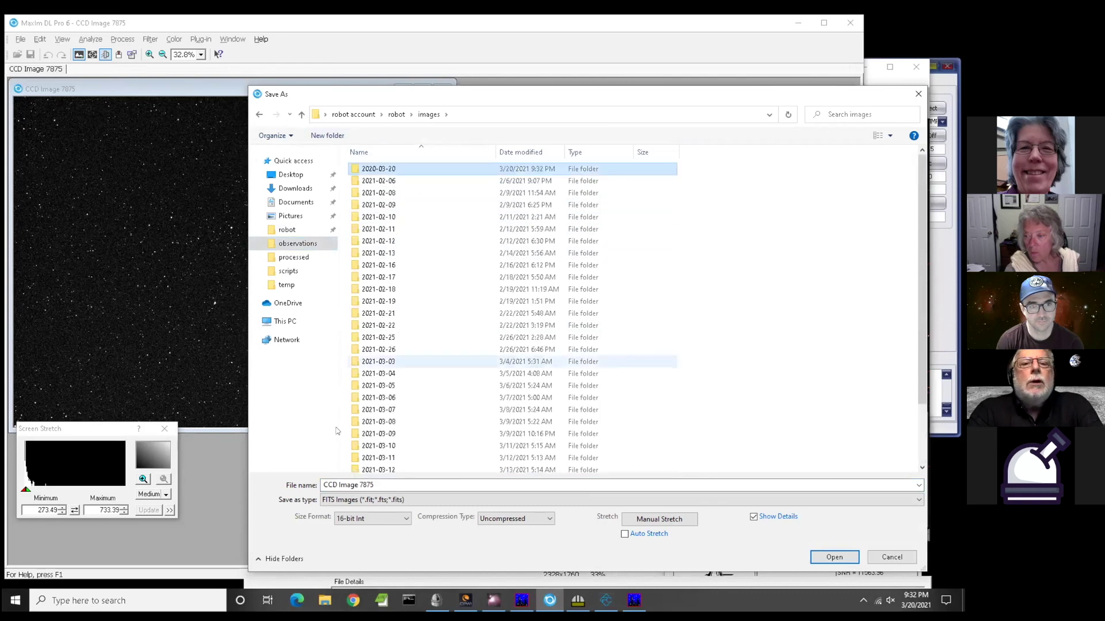
click(371, 170)
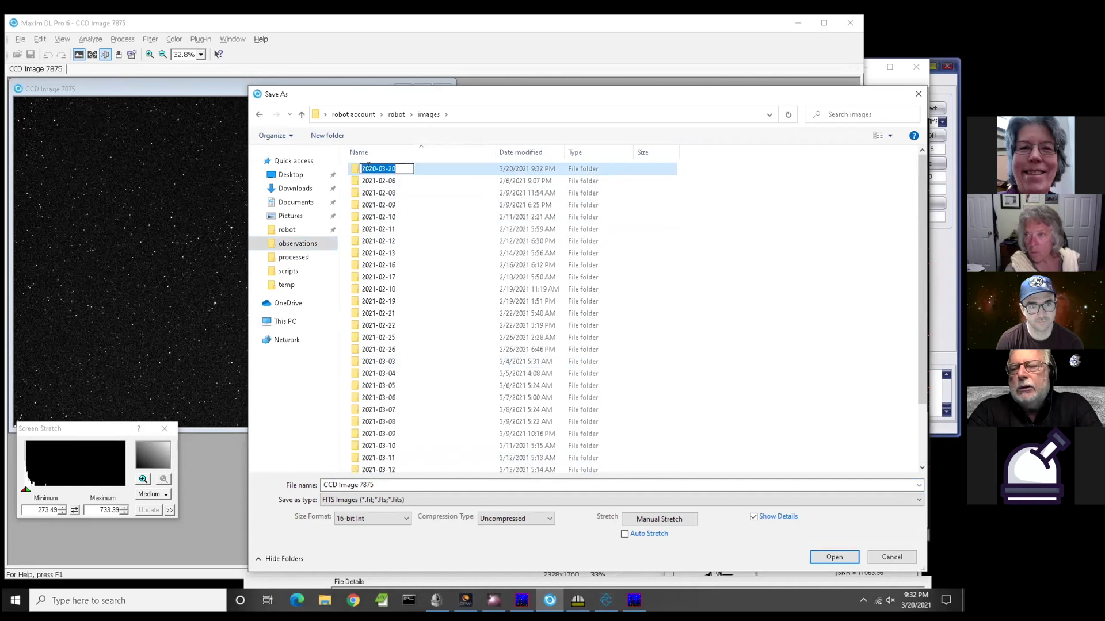
click(378, 169)
key(BackSpace)
text(1)
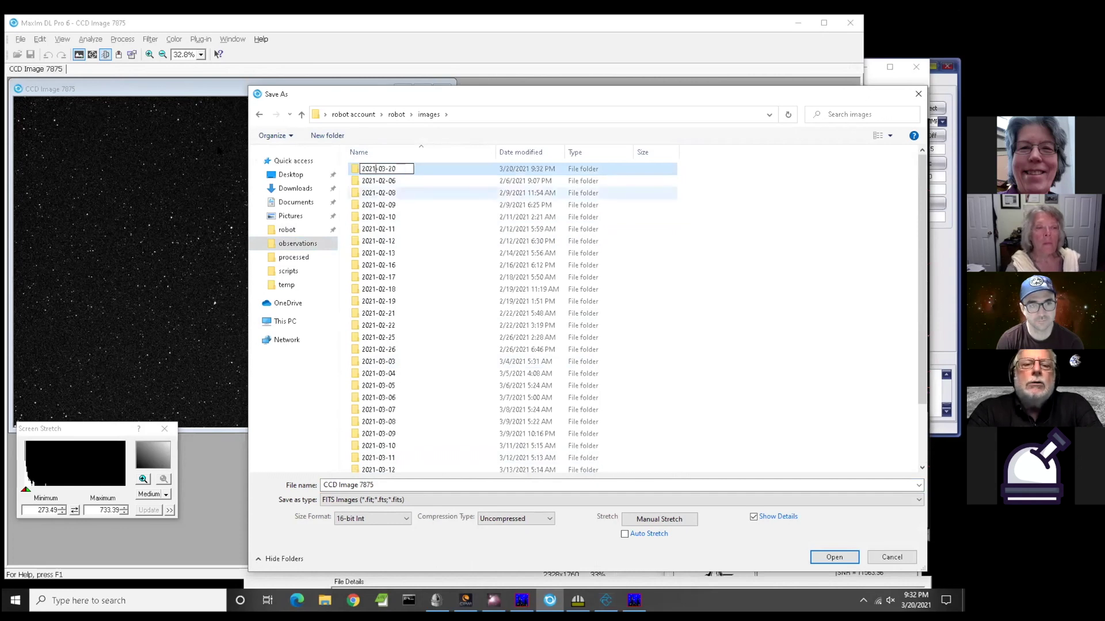
key(Return)
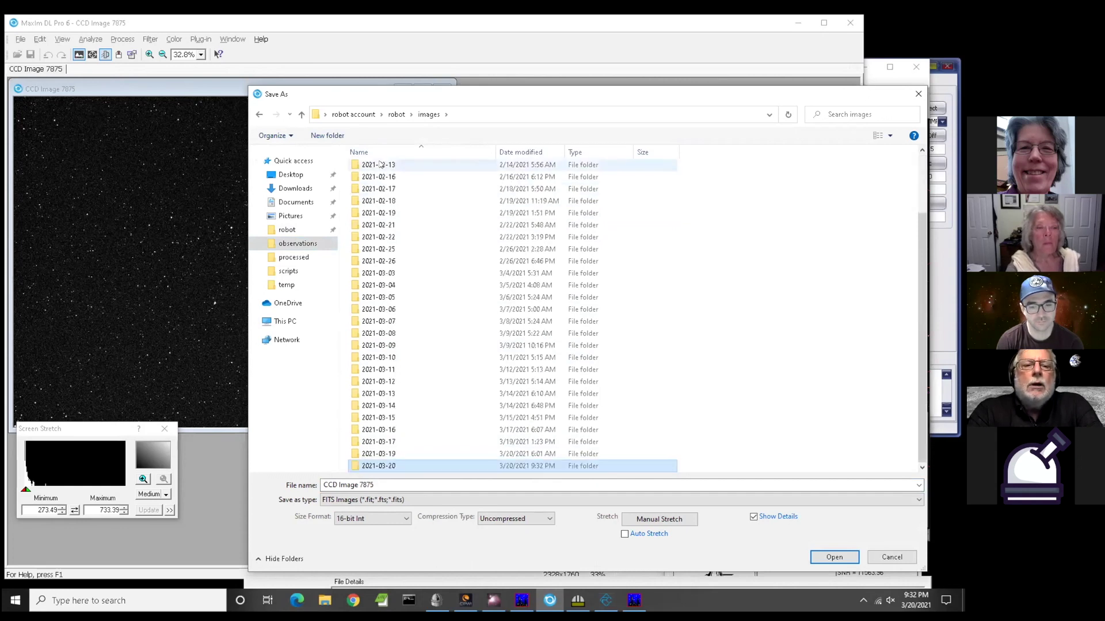
- Save the image as a FITS file named "Nova Cas 2021 - green" inside the 2021-03-20 folder
click(371, 467)
key(Escape)
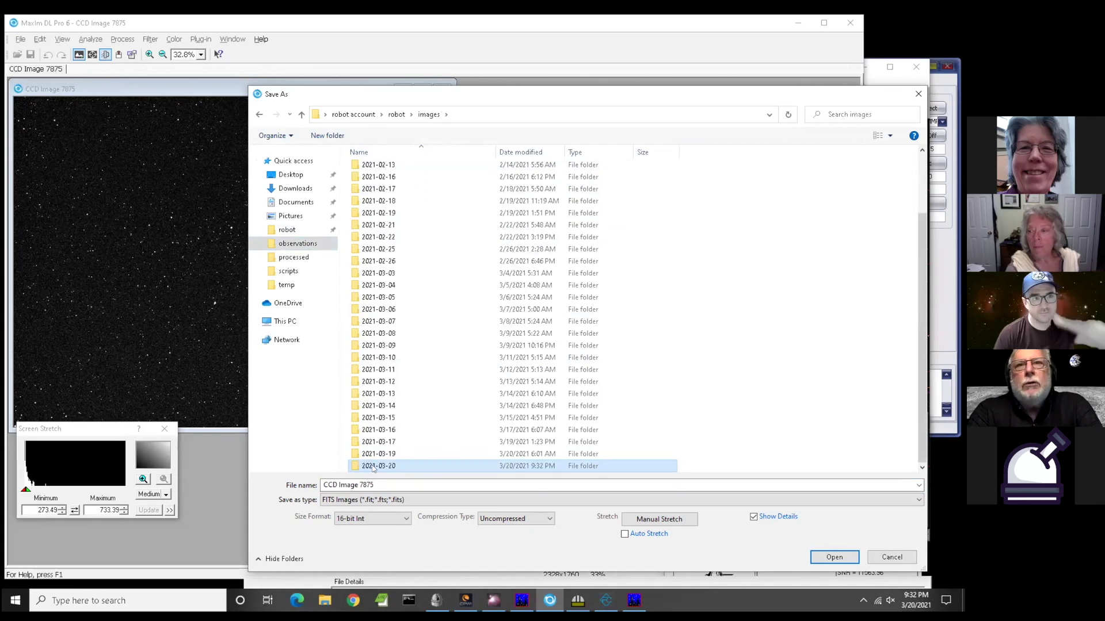
double_click(372, 468)
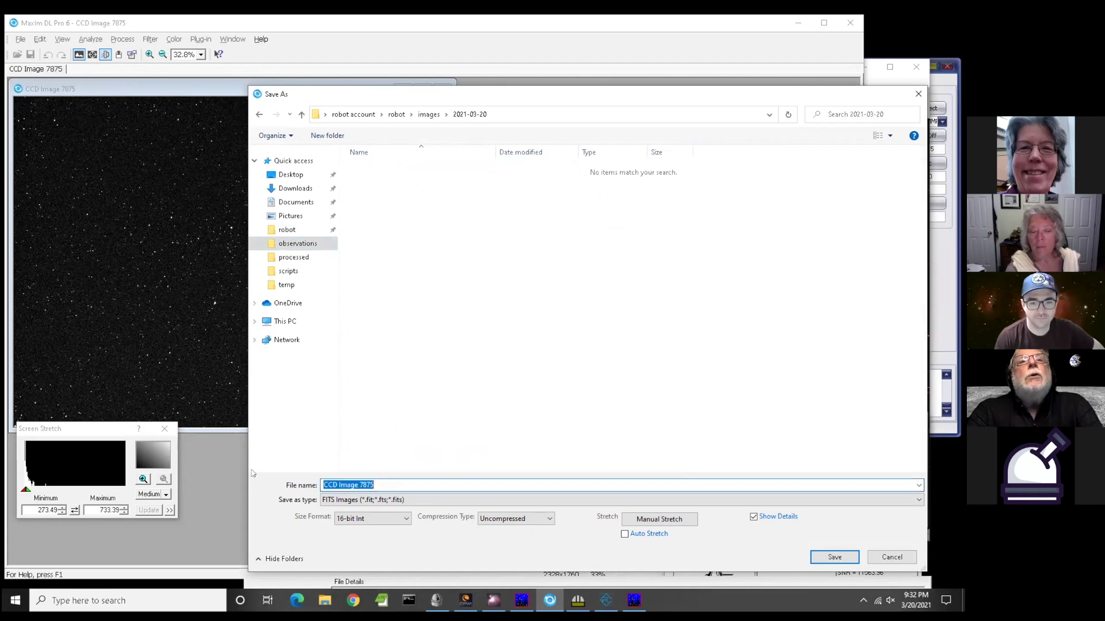
text(Nova )
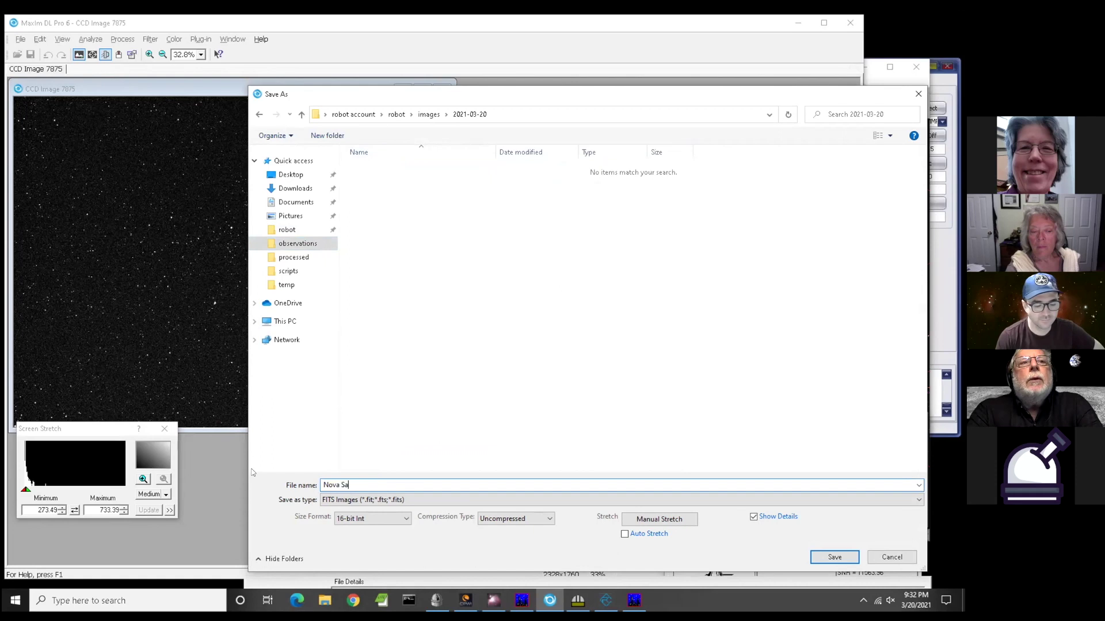
text(Cas 202)
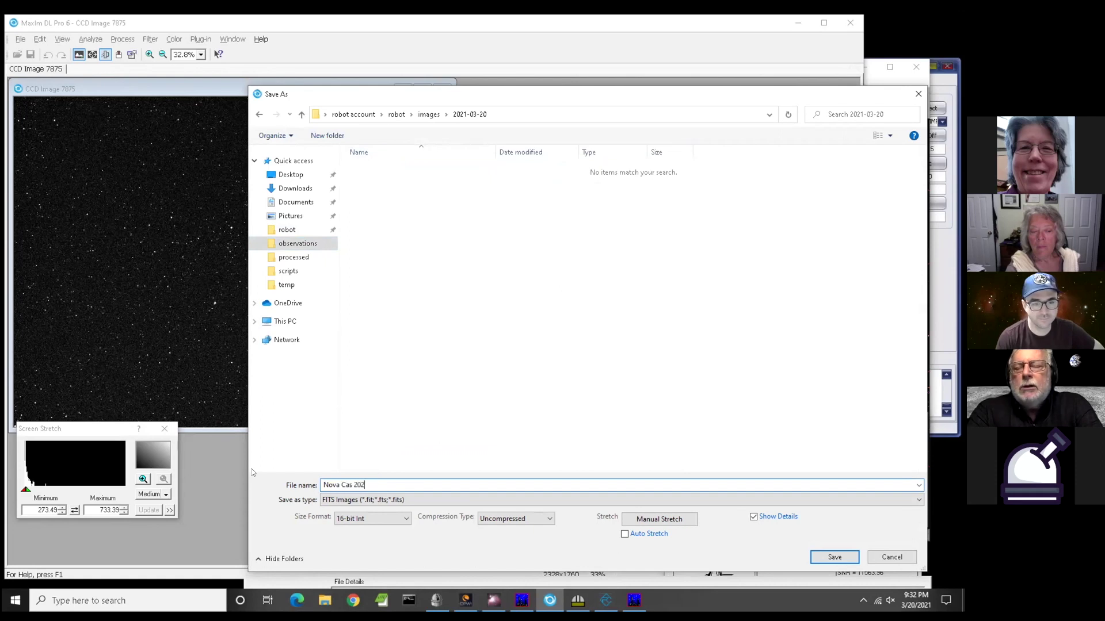
text(1 - green)
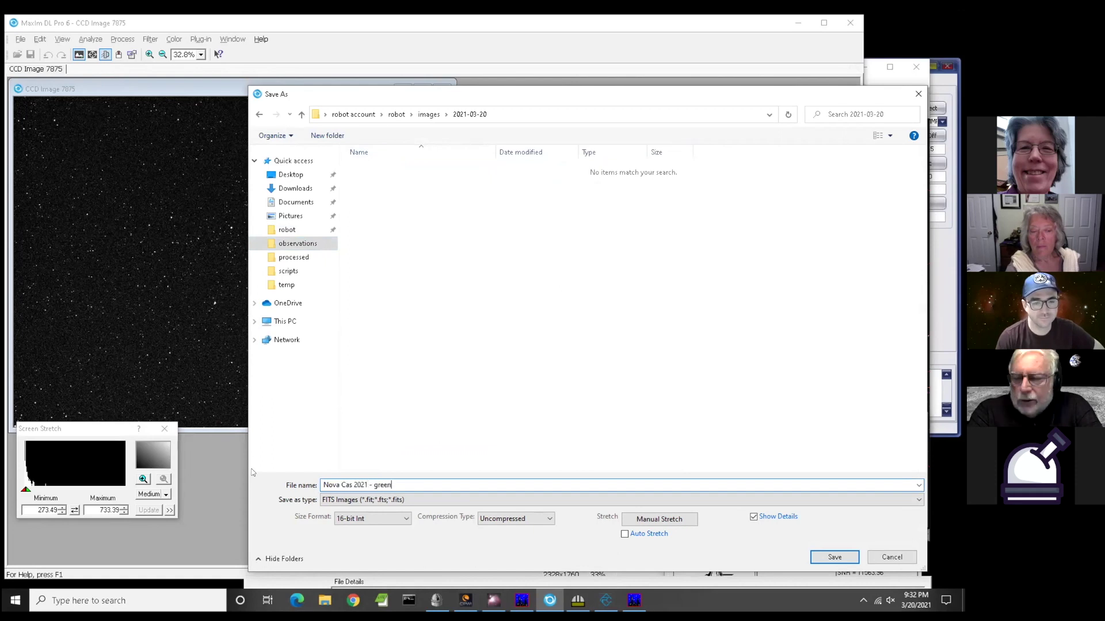
key(Return)
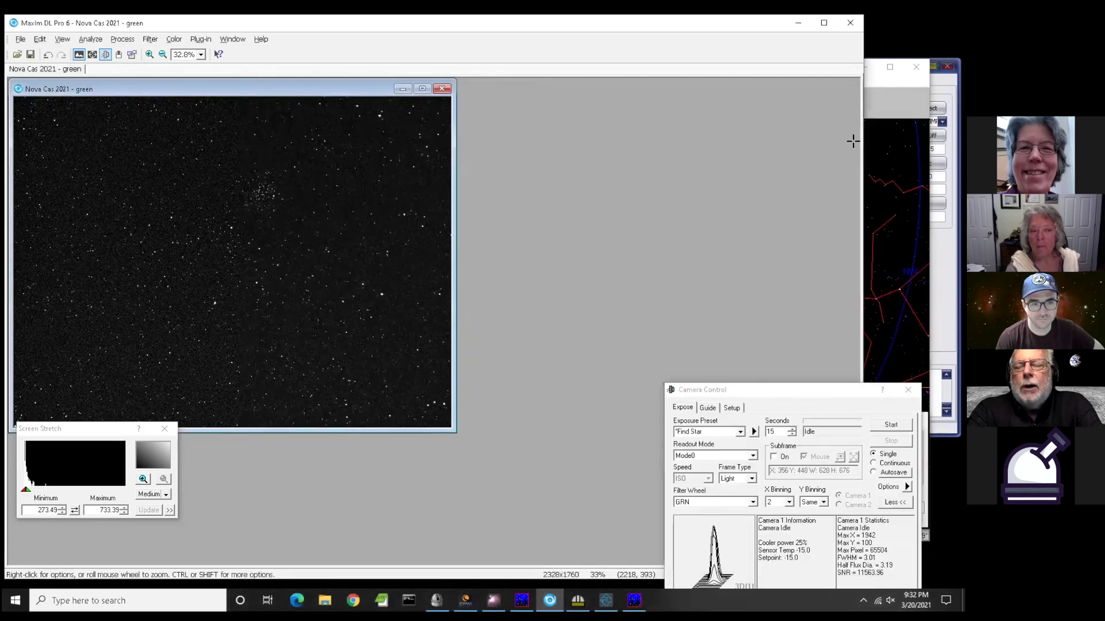
- Switch to the Earth Centred Universe chart, widen its field to 185°, and shift the view eastward
click(861, 98)
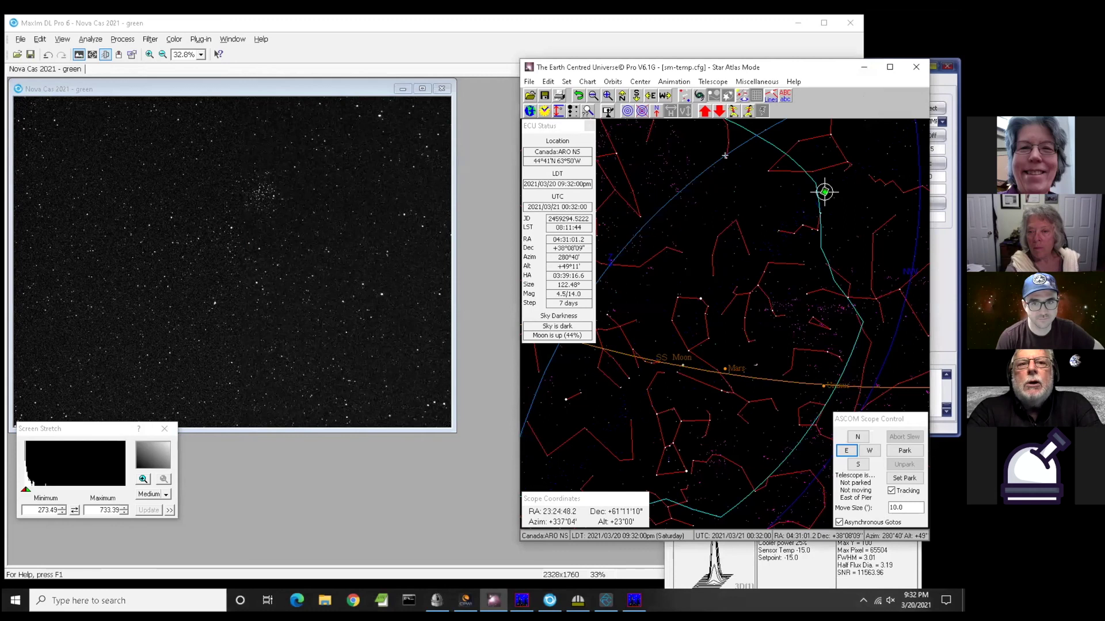
scroll(725, 322, down, 1)
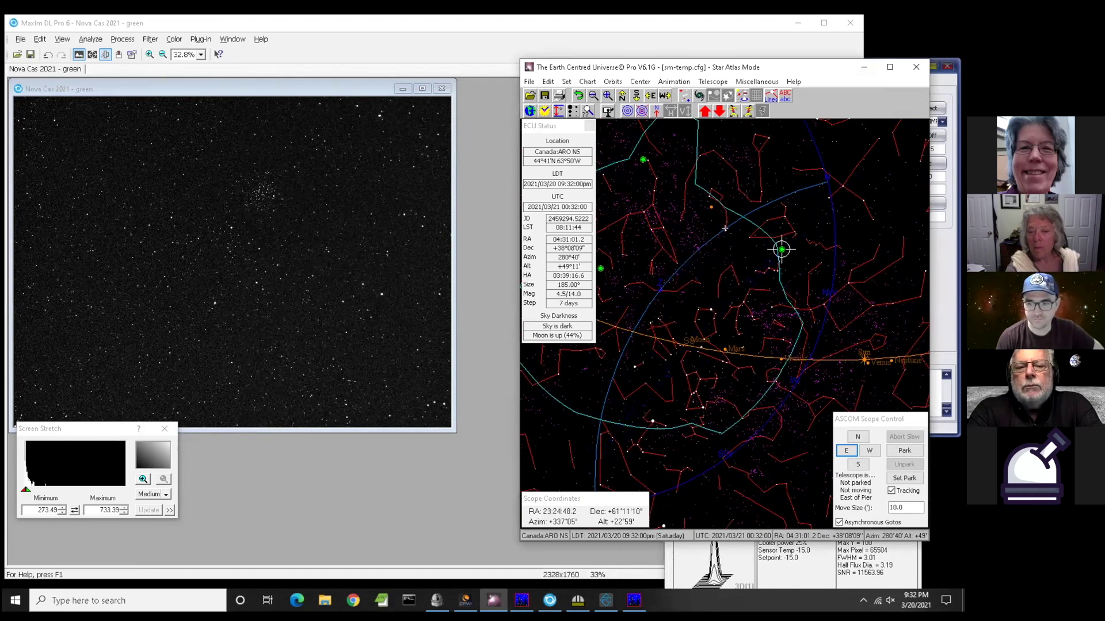
key(Right)
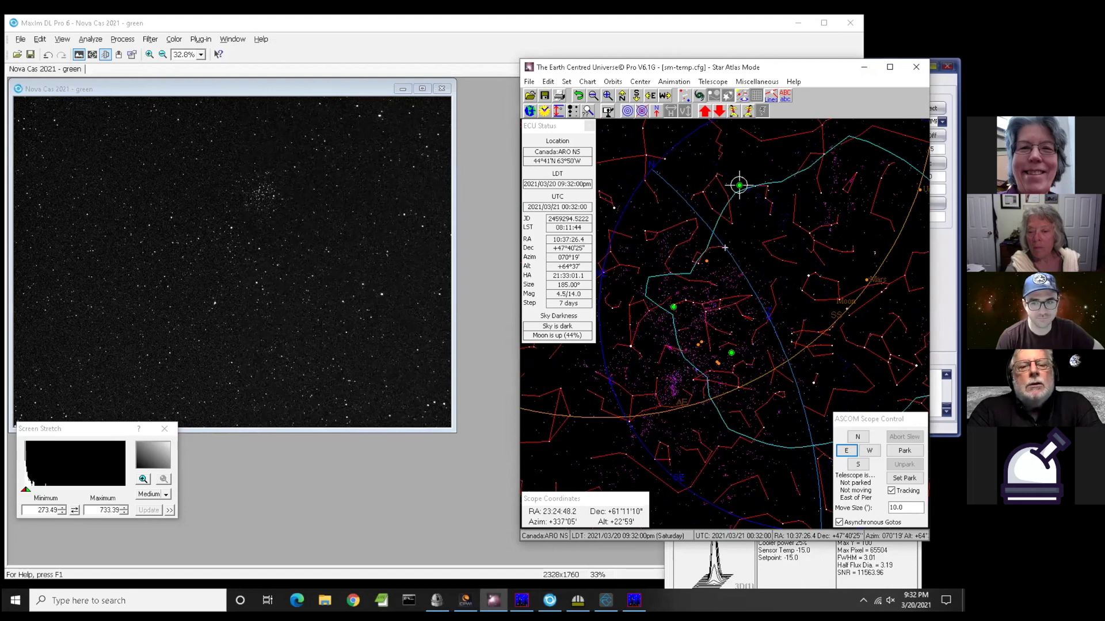
- Switch to Firefox and reopen the Requested Observations list from the Mini-Robotic Observatory page
mouse_move(585, 13)
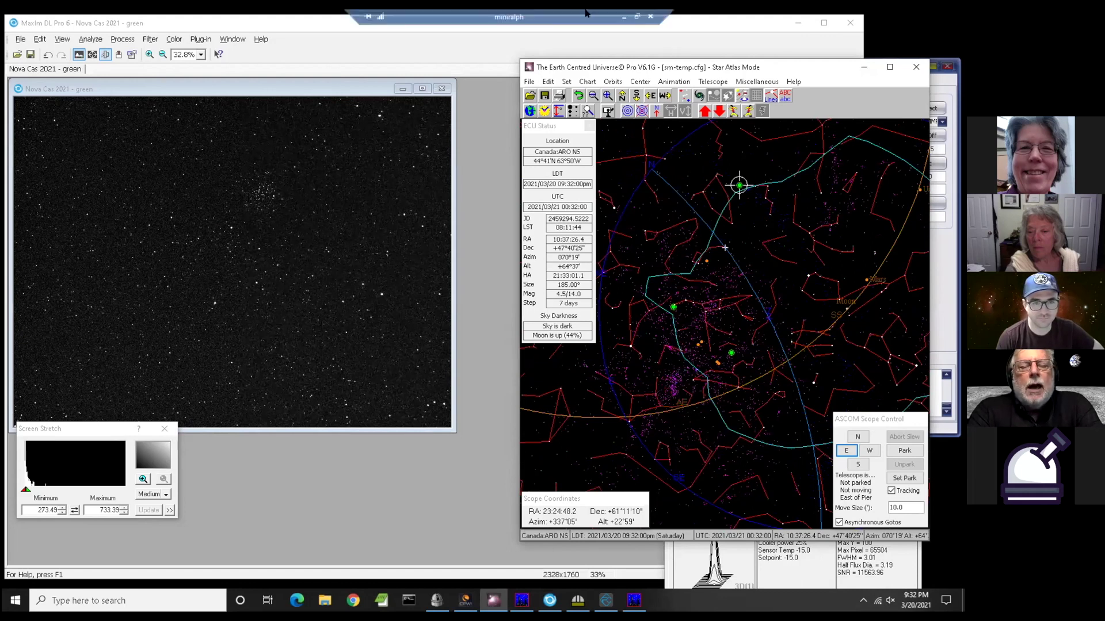
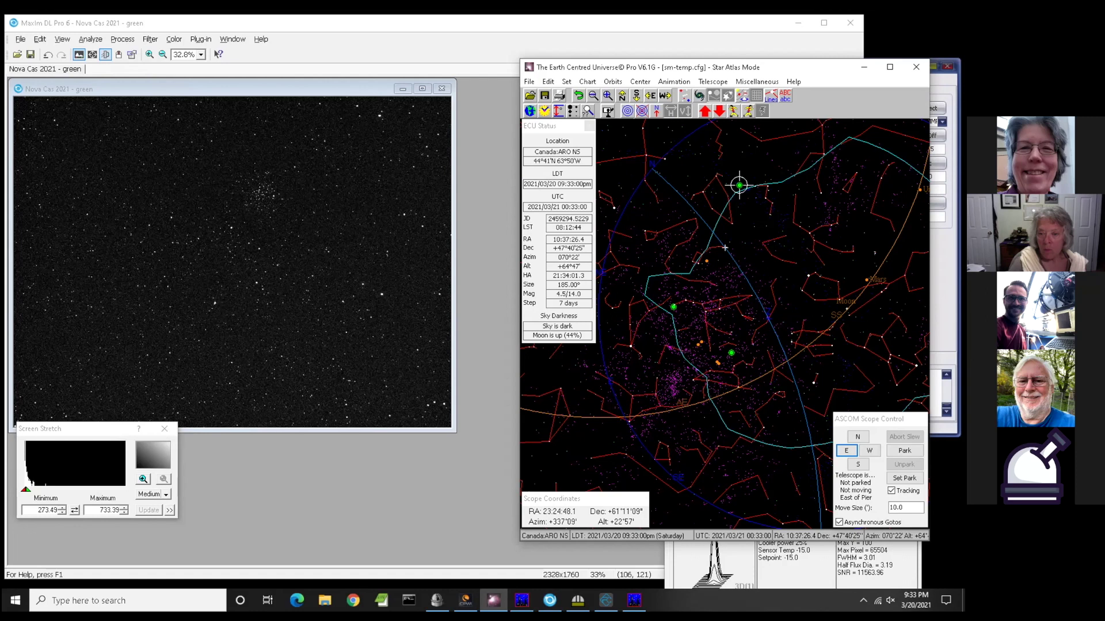
key(alt+Tab)
scroll(291, 454, down, 3)
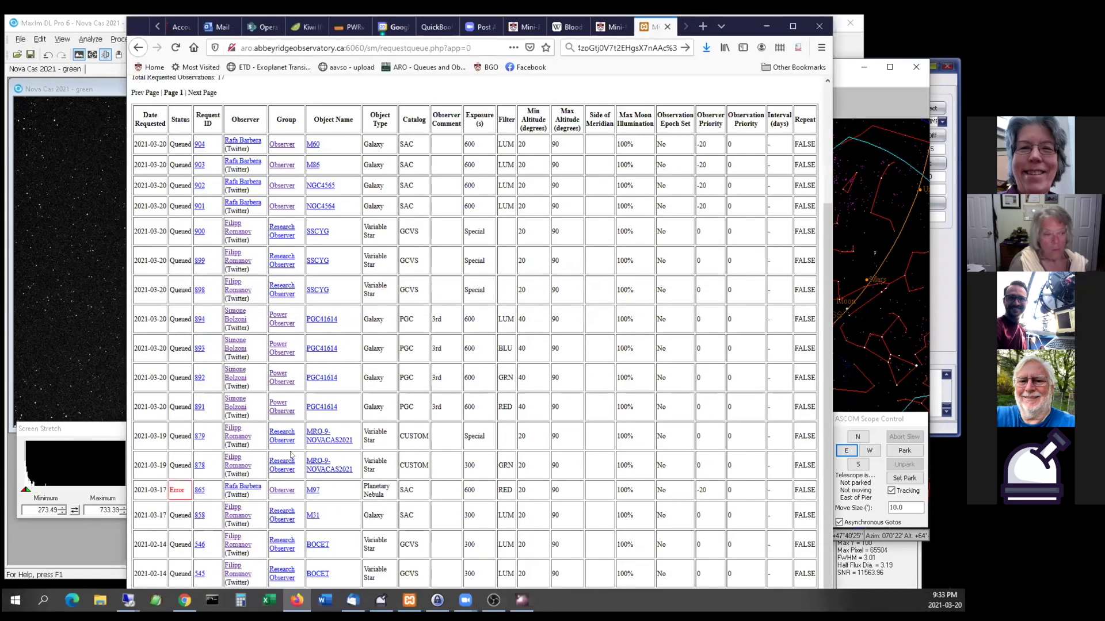
scroll(291, 454, up, 3)
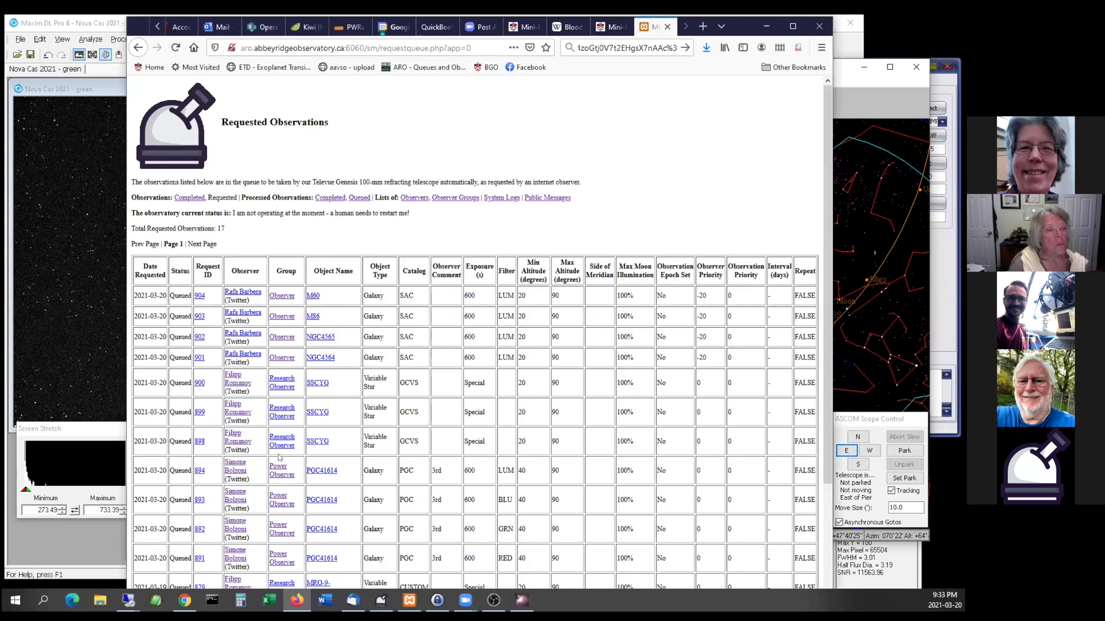
click(667, 27)
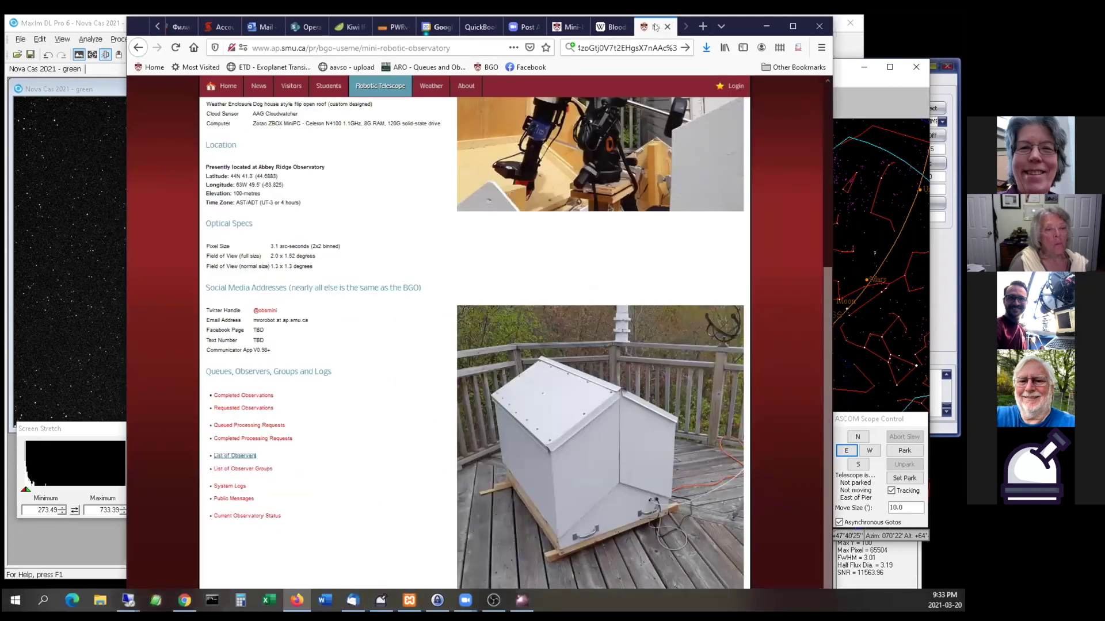
click(229, 408)
- Review the queue of requested observations and open the information page of the observer who requested M60
scroll(228, 411, down, 3)
scroll(228, 410, up, 3)
scroll(228, 411, down, 3)
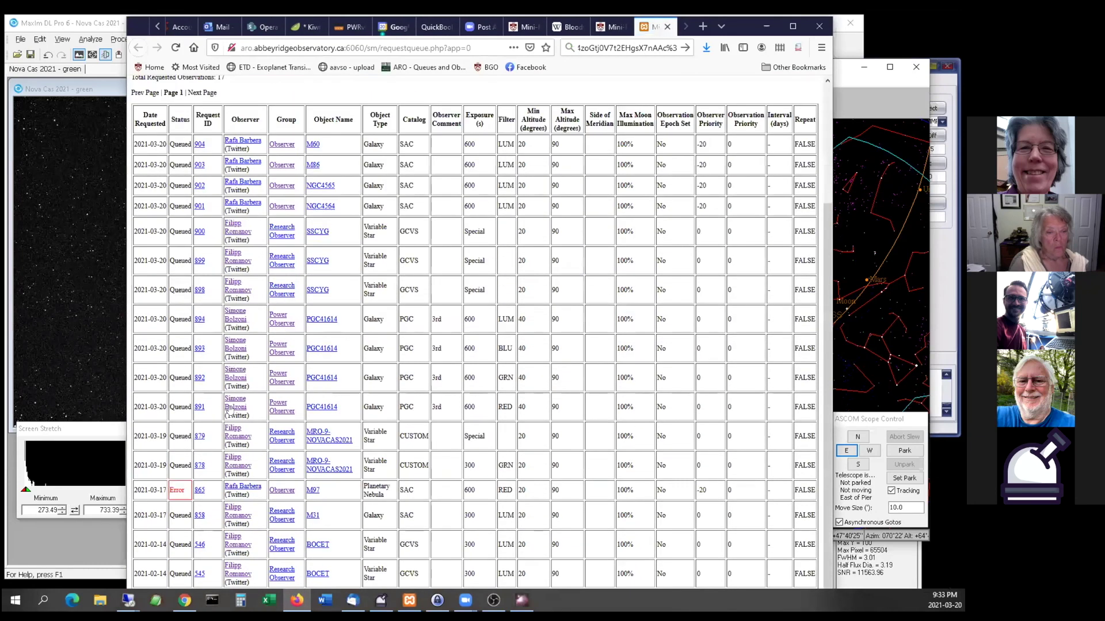
scroll(204, 426, up, 3)
scroll(204, 426, down, 2)
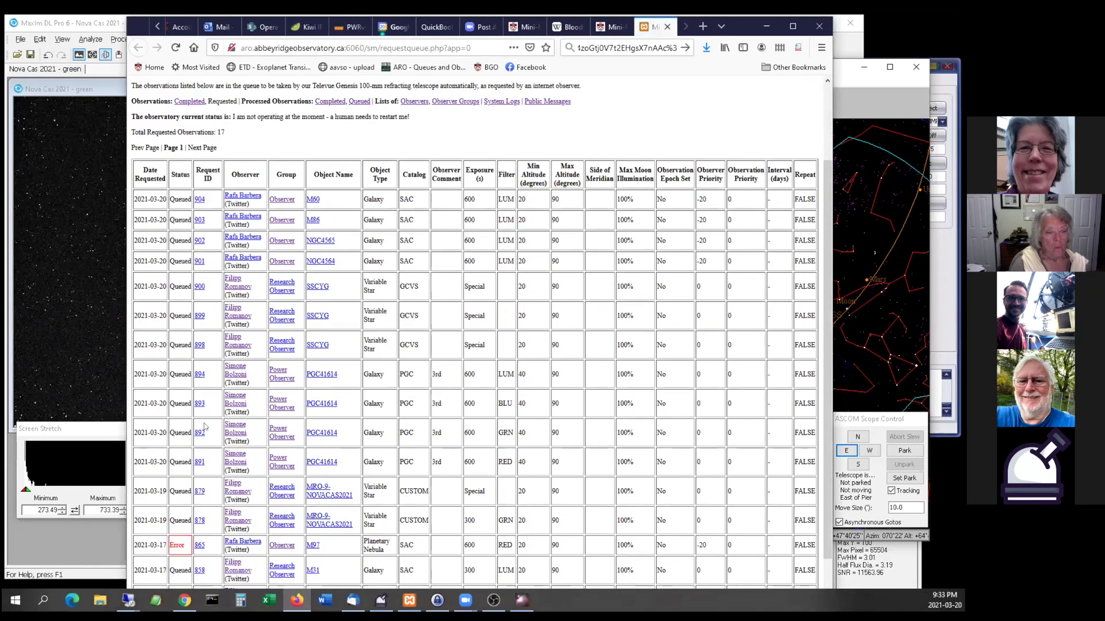
scroll(204, 426, down, 2)
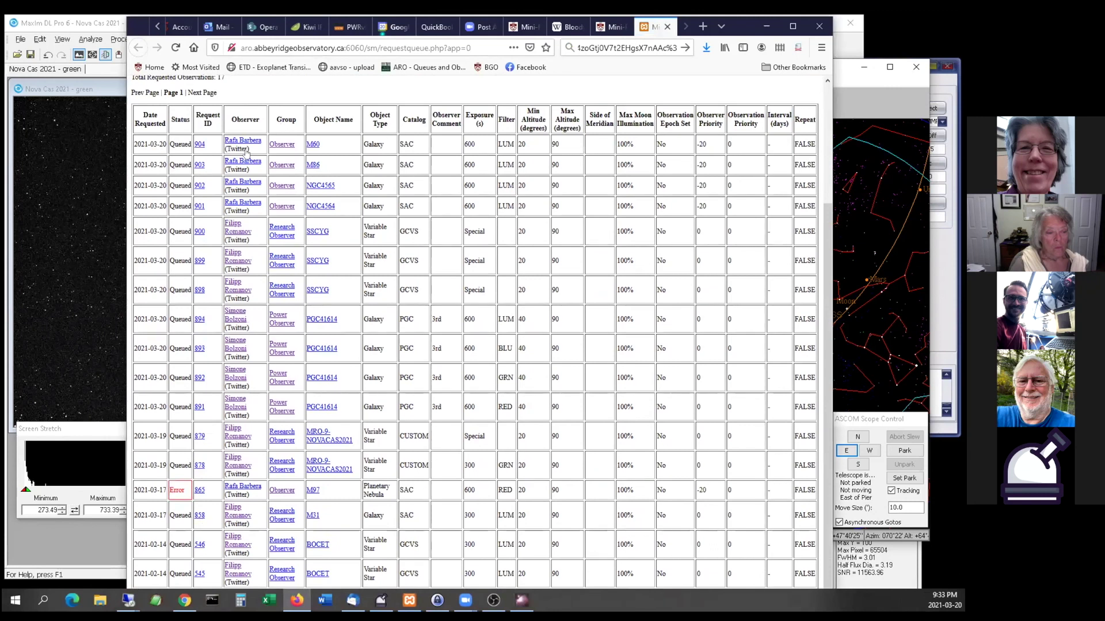
click(239, 141)
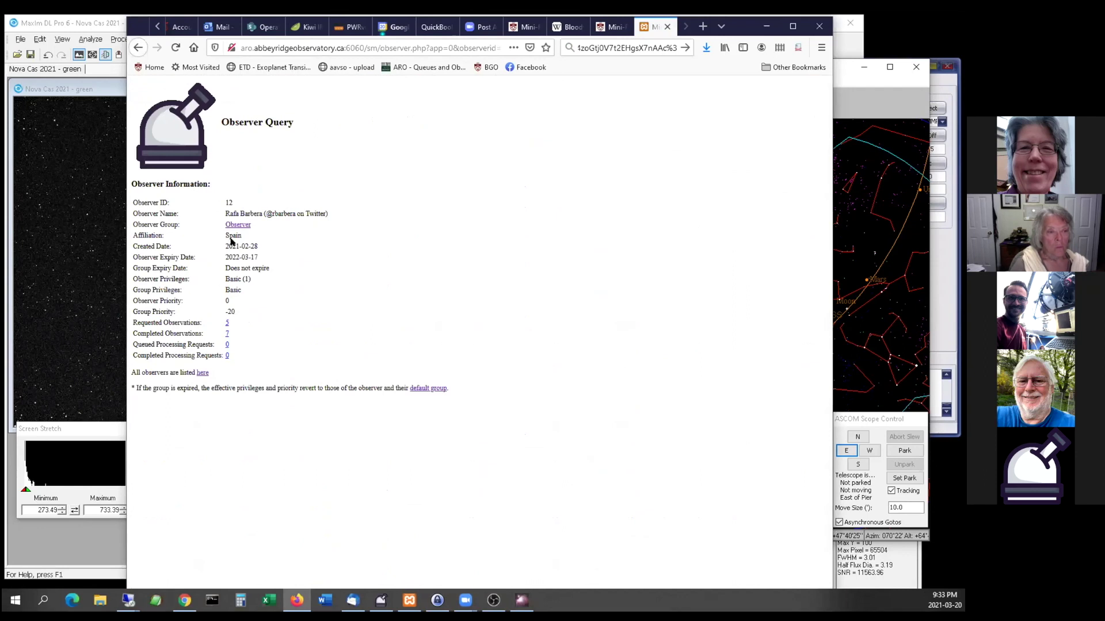
- Leave the observer's page, switch to the Earth Centred Universe chart, and zoom to a 9.90° field around Merak in Ursa Major
click(140, 48)
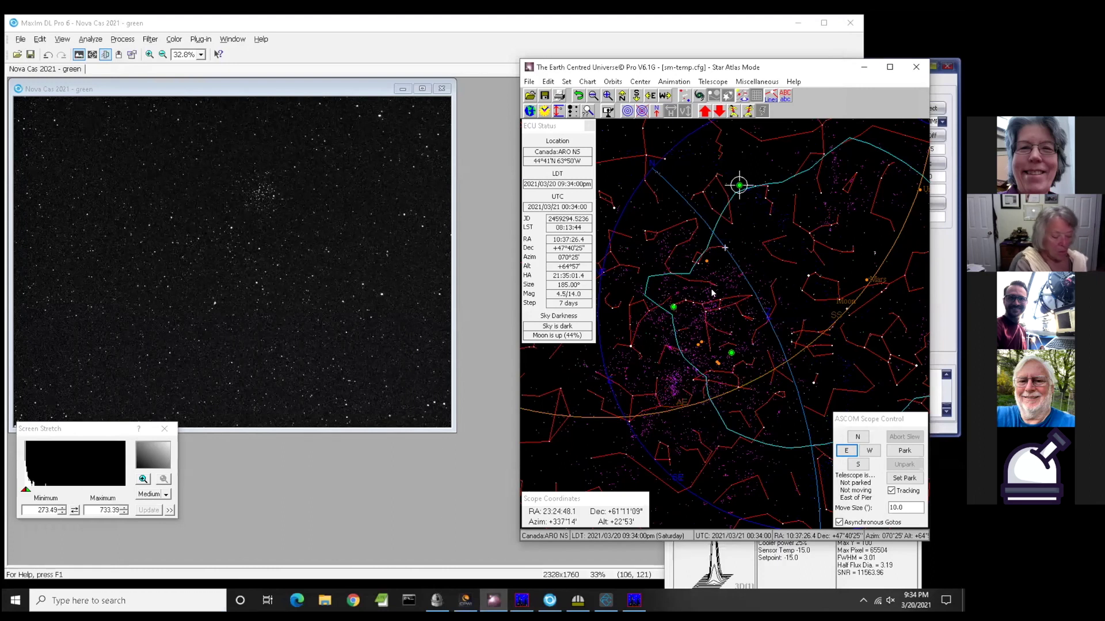
click(717, 308)
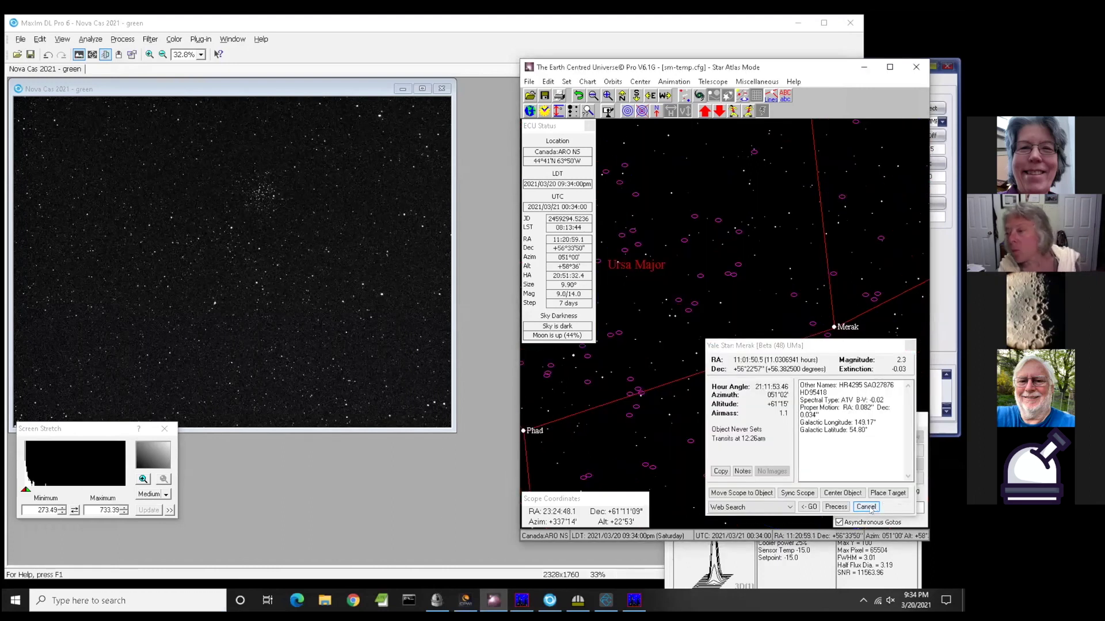
click(866, 506)
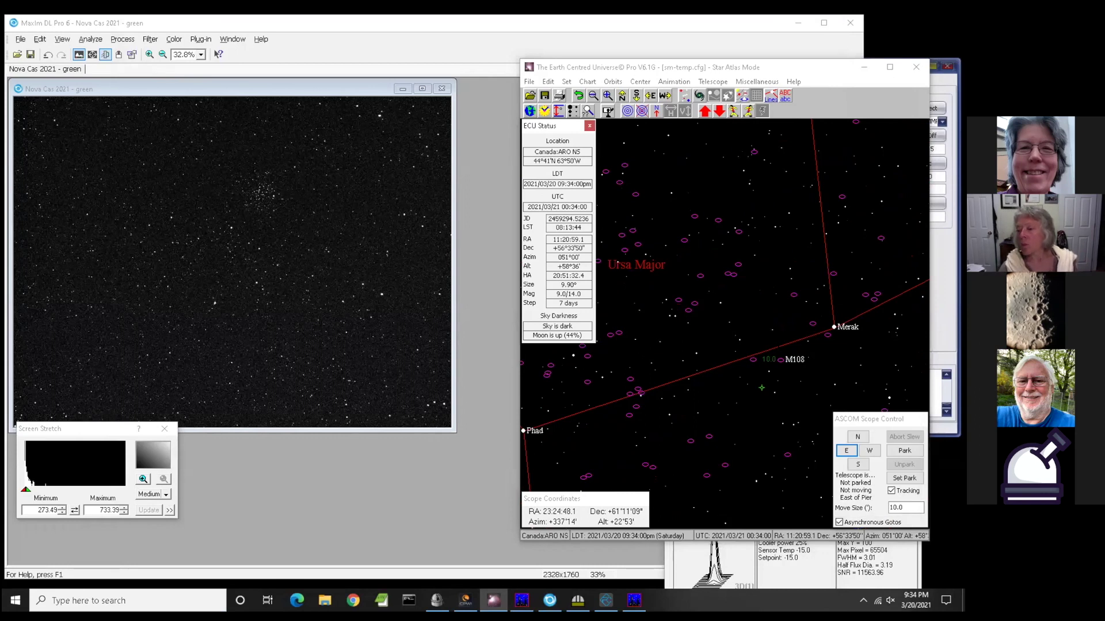
click(688, 311)
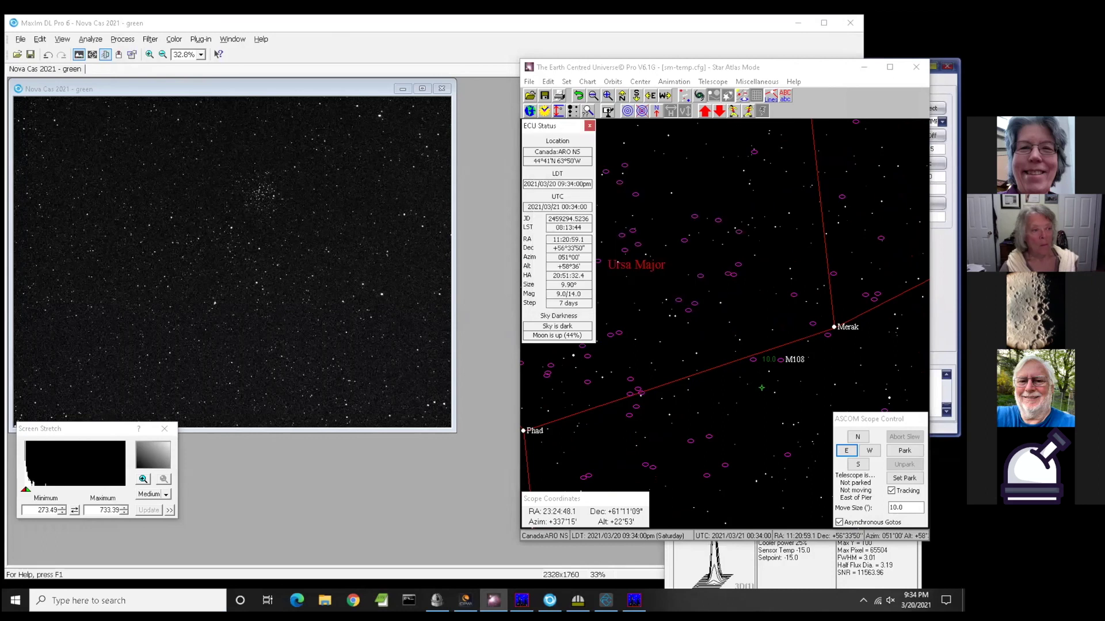
- Centre the chart on the star SAO27957 near M108 and place the camera target frame on it
click(768, 371)
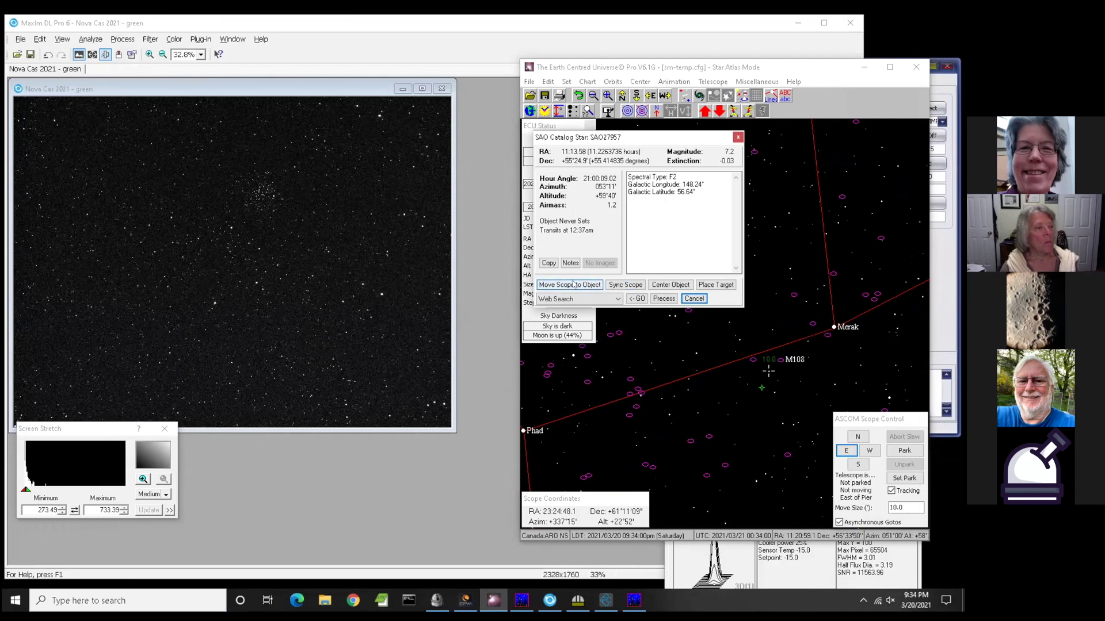
click(660, 285)
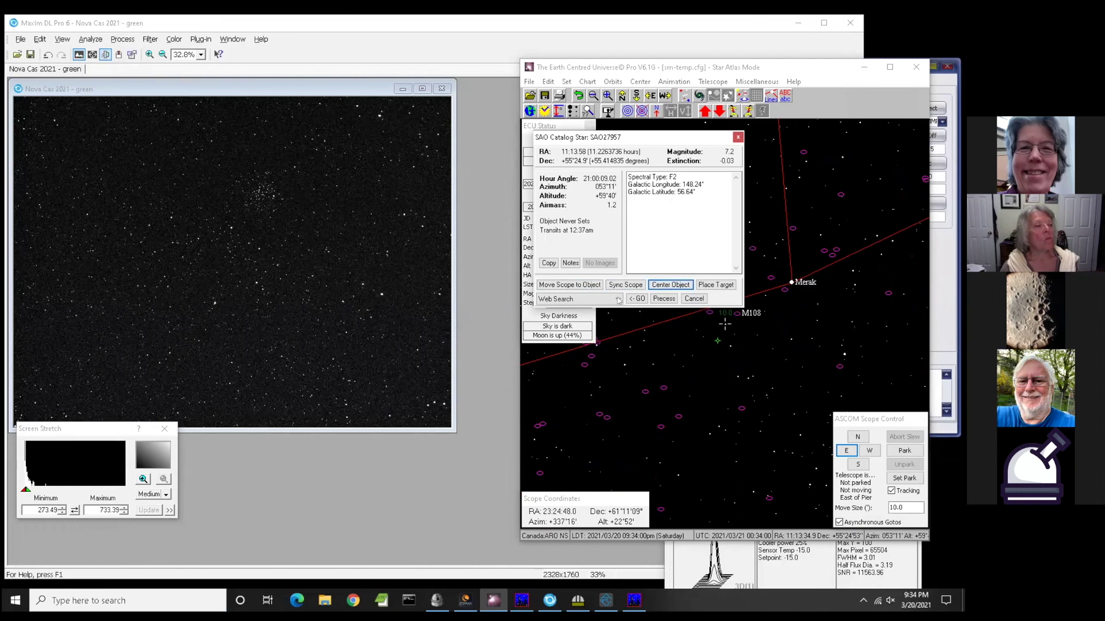
click(712, 284)
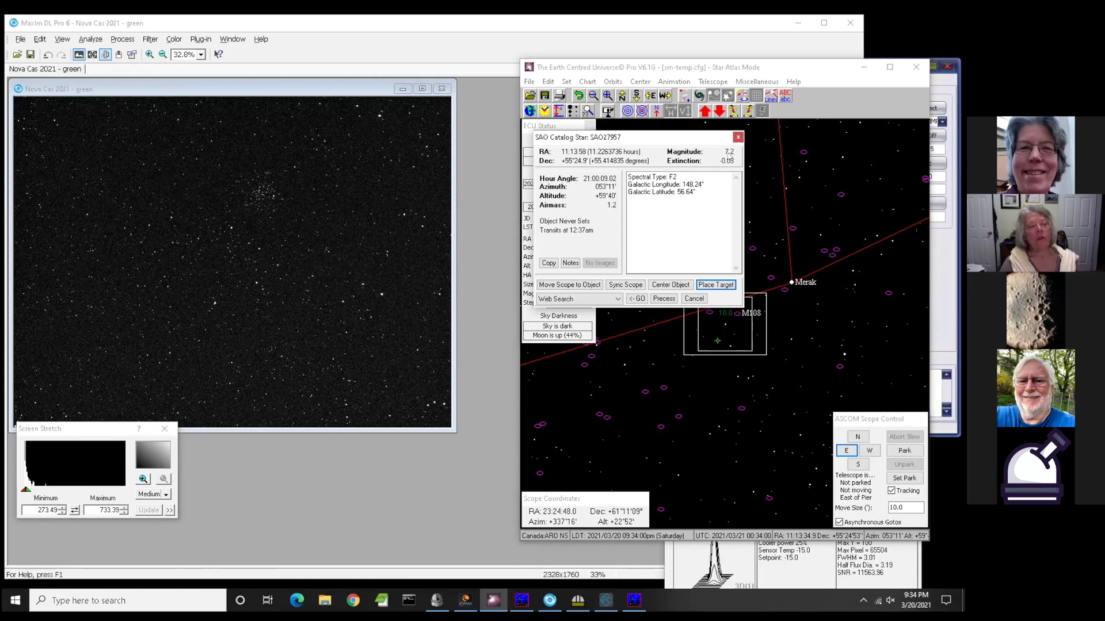
click(738, 137)
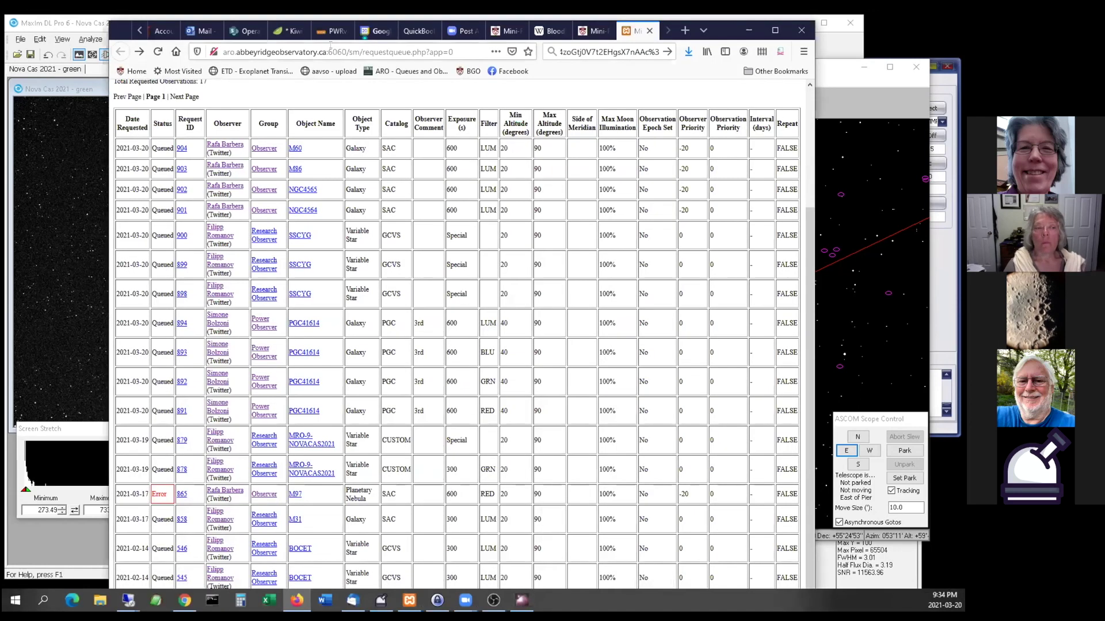
click(330, 47)
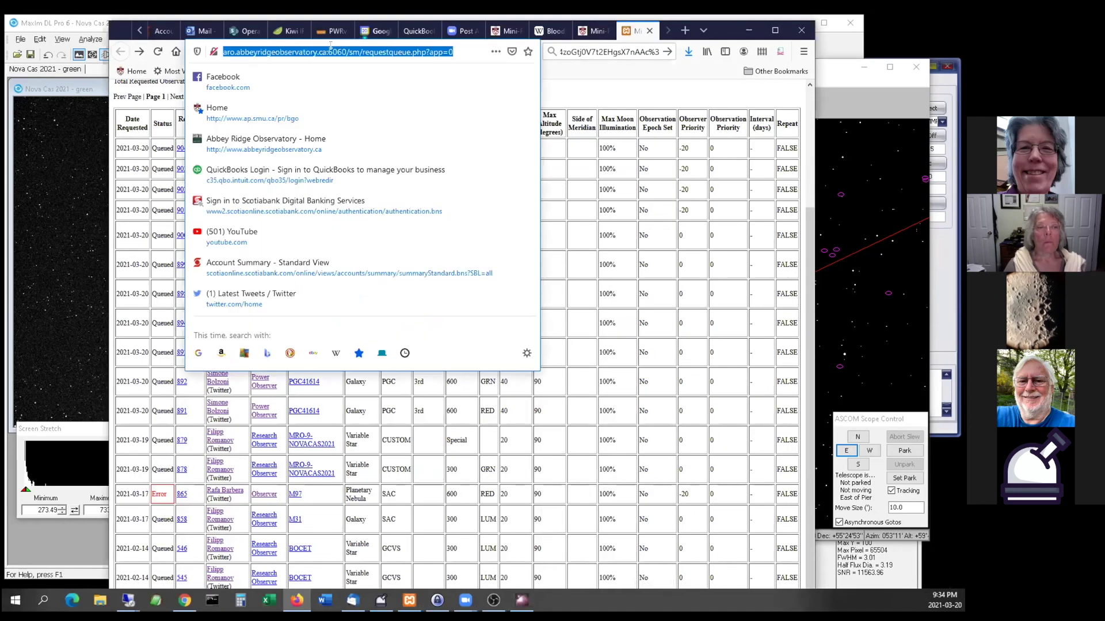
text(aavso)
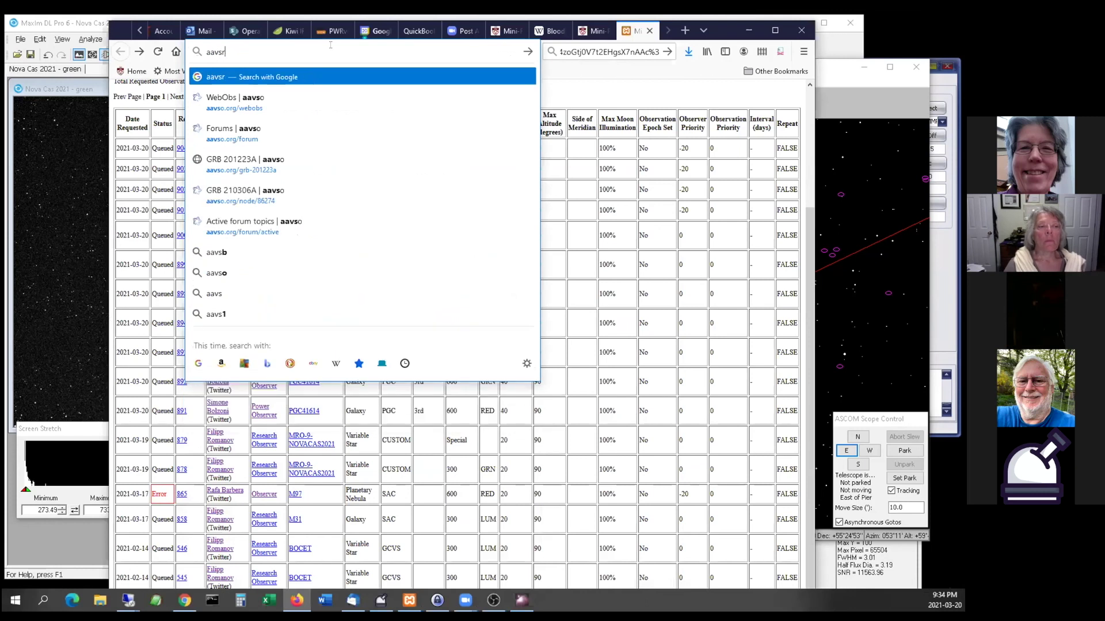
key(Return)
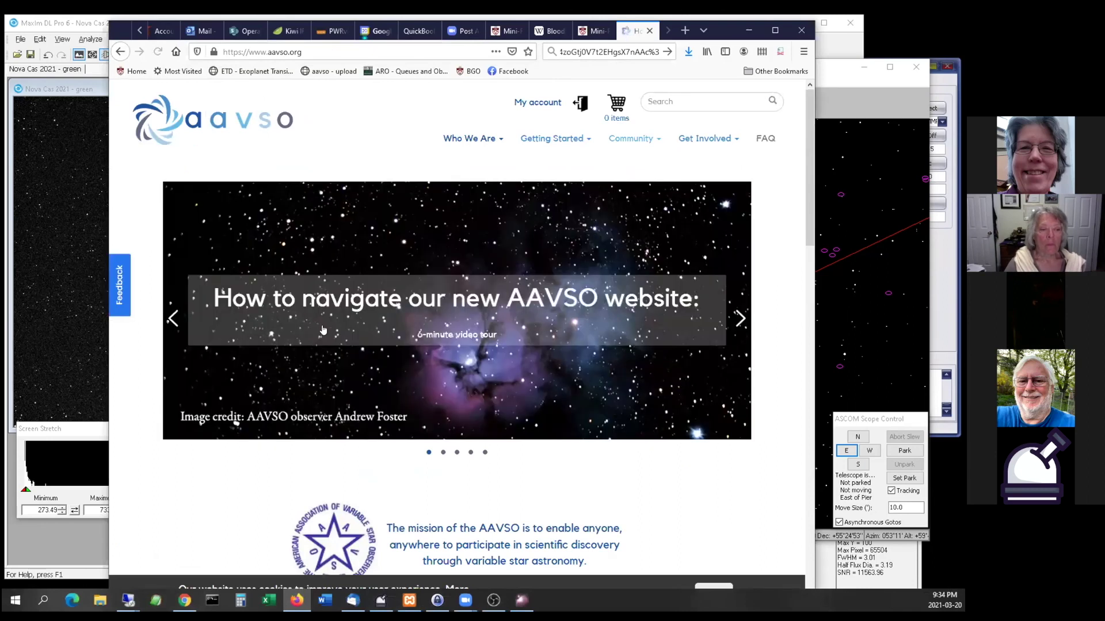
scroll(322, 337, down, 5)
scroll(322, 336, down, 13)
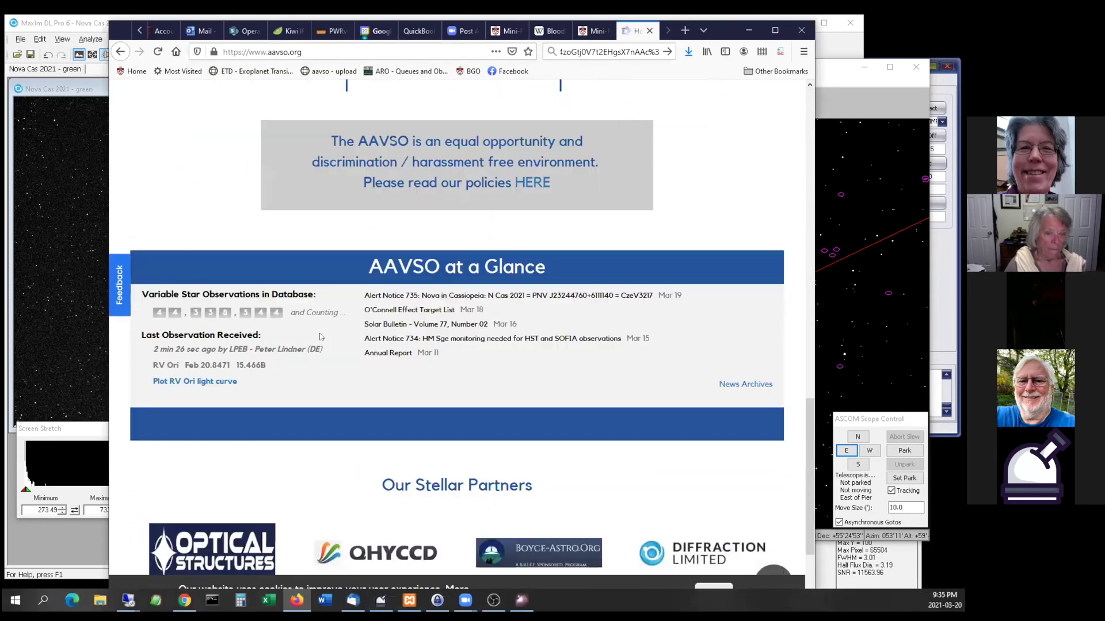
click(483, 296)
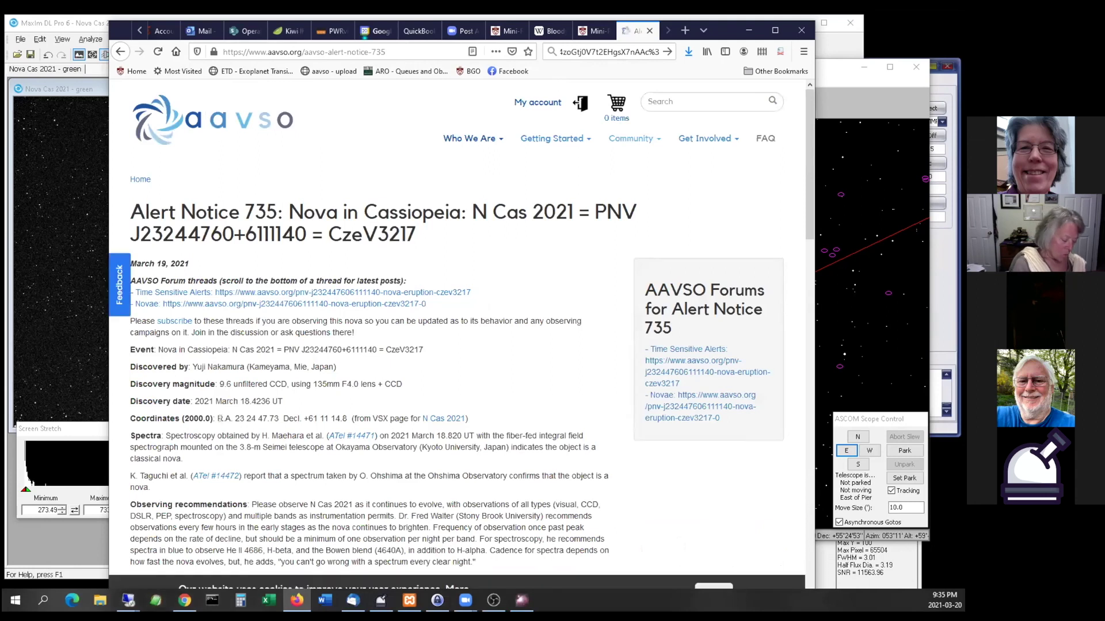
drag(234, 418, 278, 419)
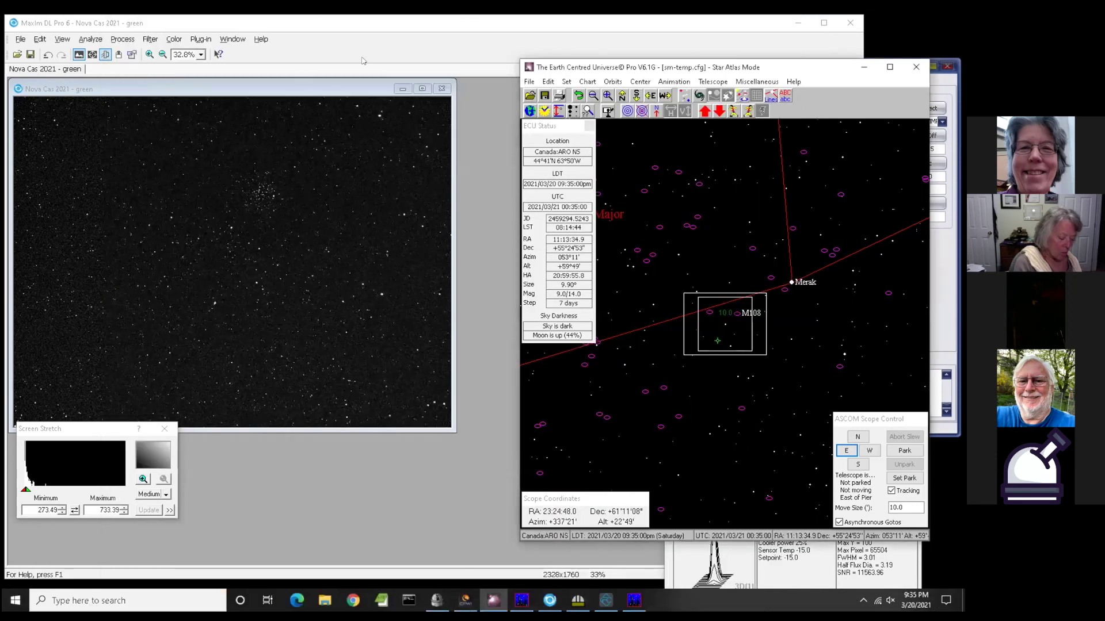
click(814, 536)
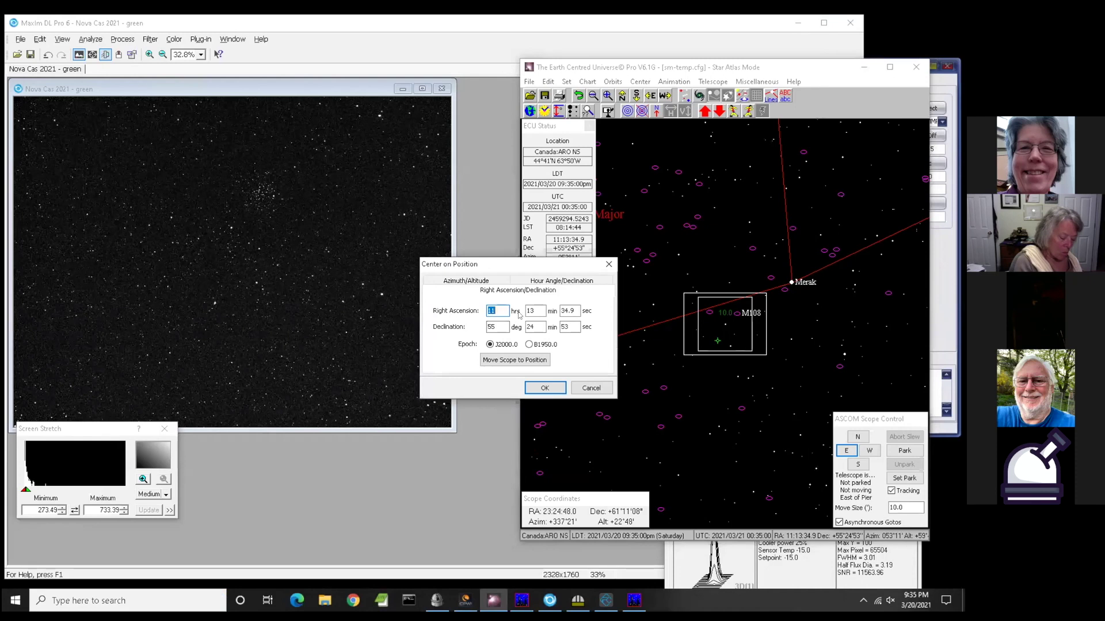
click(591, 388)
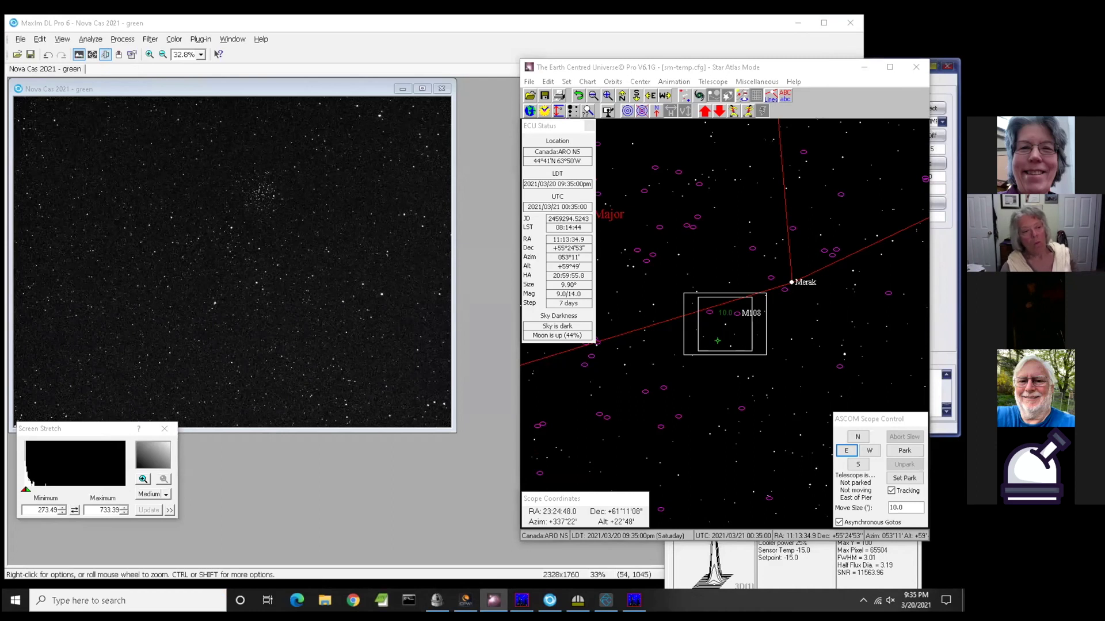
click(387, 236)
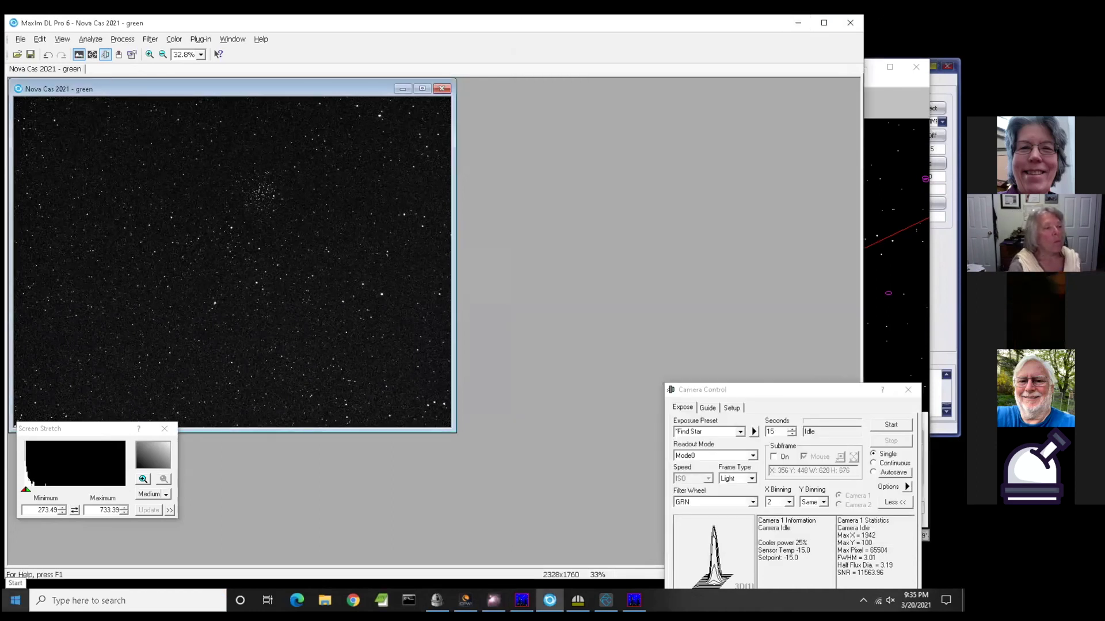
key(alt+Tab)
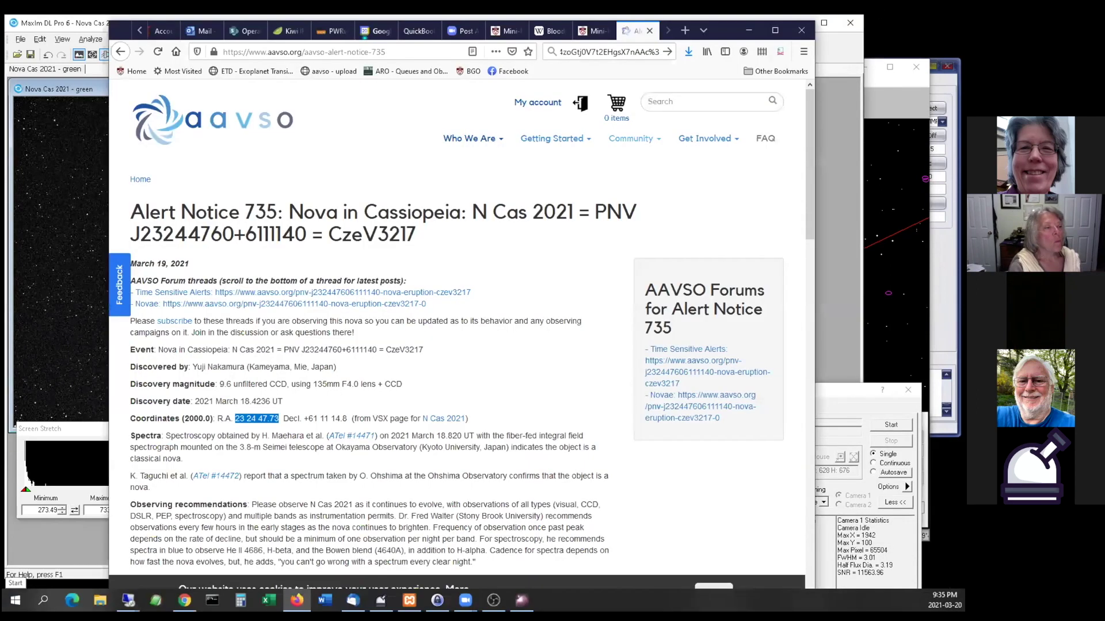
click(748, 32)
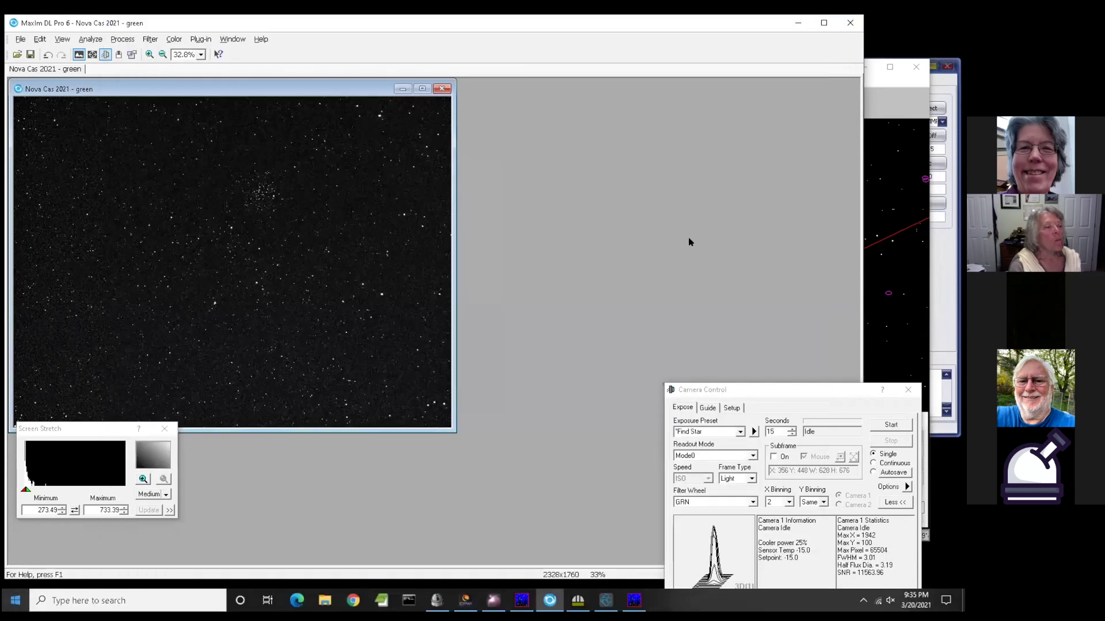
- Return to the Earth Centred Universe chart and slew the telescope to the star SAO27957 near M108
click(920, 111)
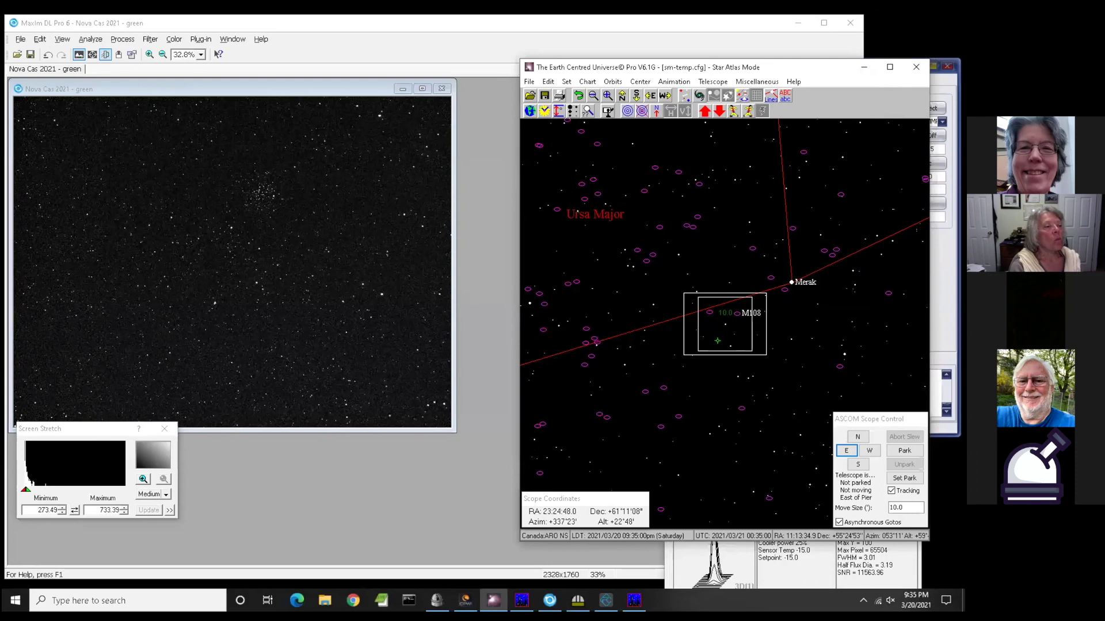
click(725, 324)
click(563, 285)
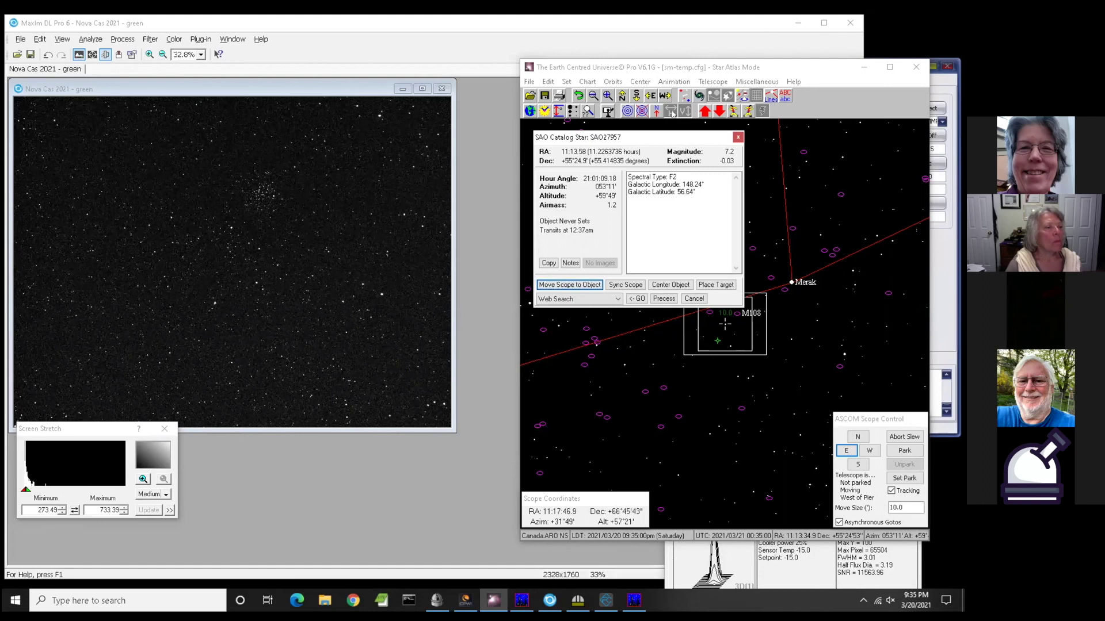
click(737, 137)
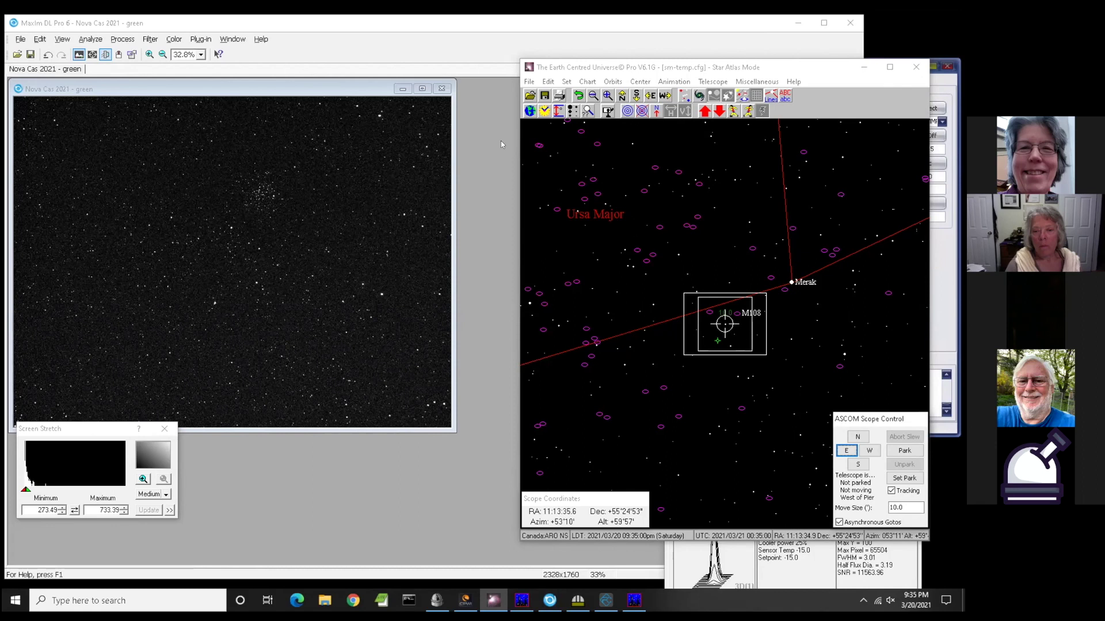
- Switch to MaxIm DL and take a 5-second exposure through the LUM filter
click(70, 105)
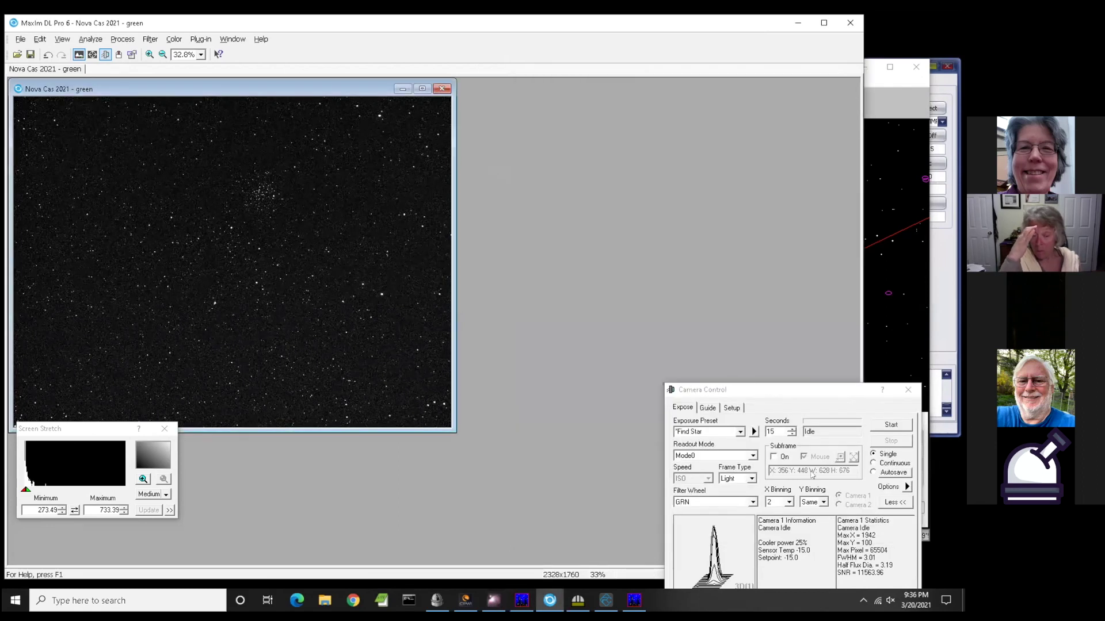
double_click(776, 431)
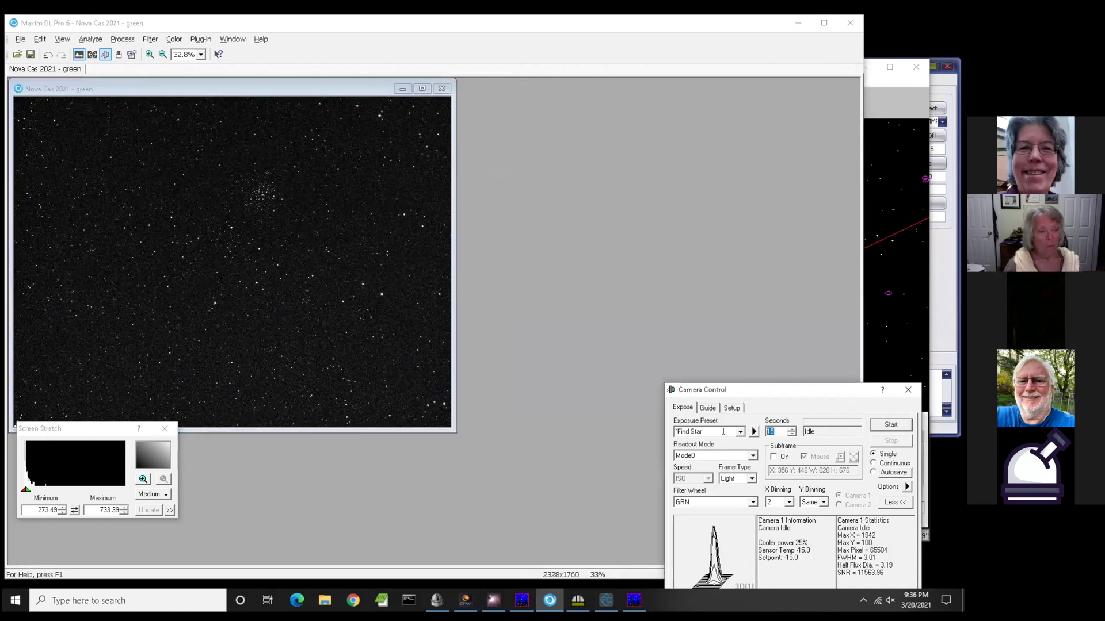
text(5)
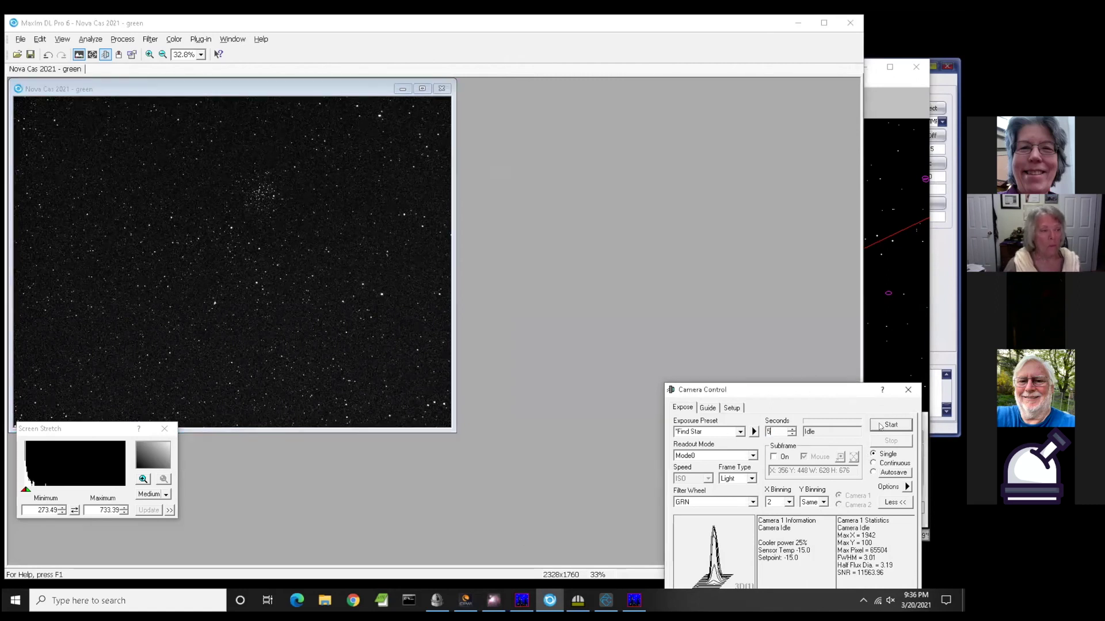
click(739, 509)
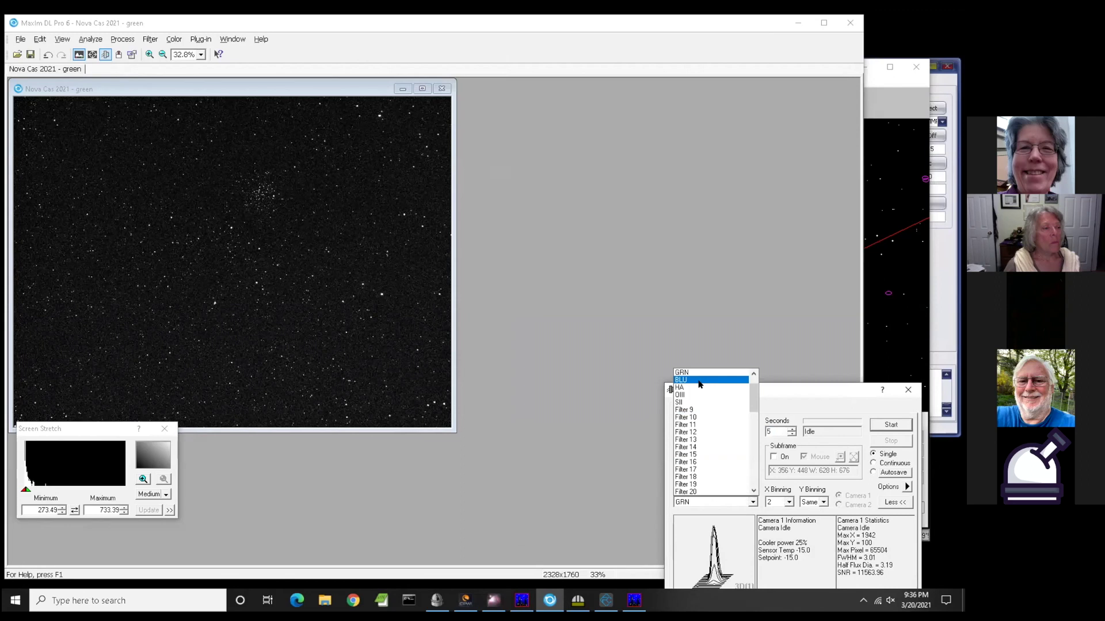
click(699, 380)
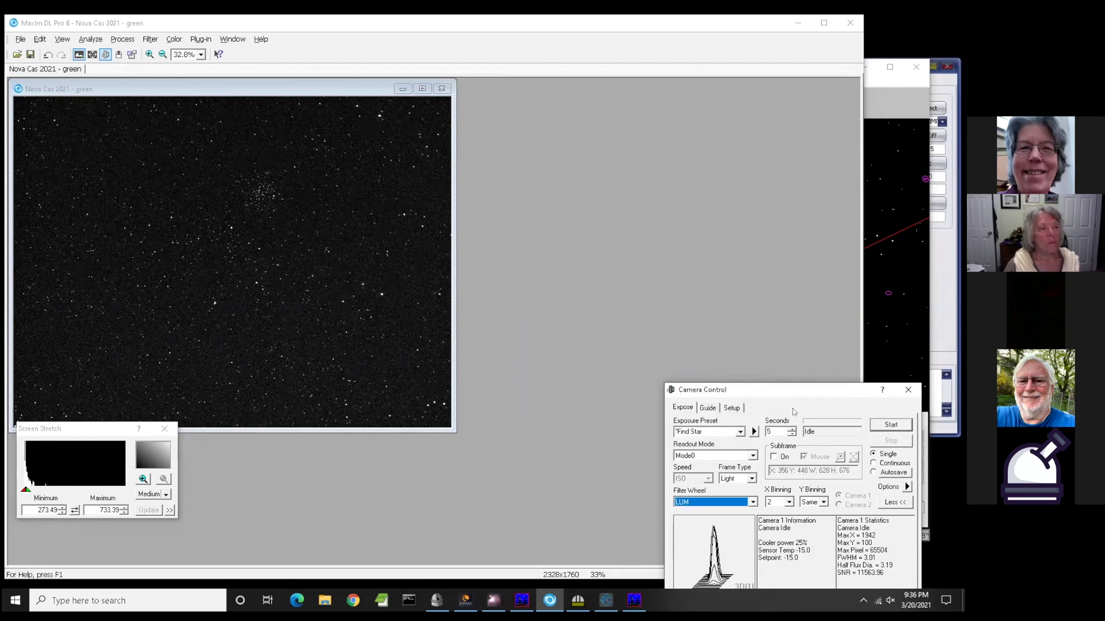
click(891, 426)
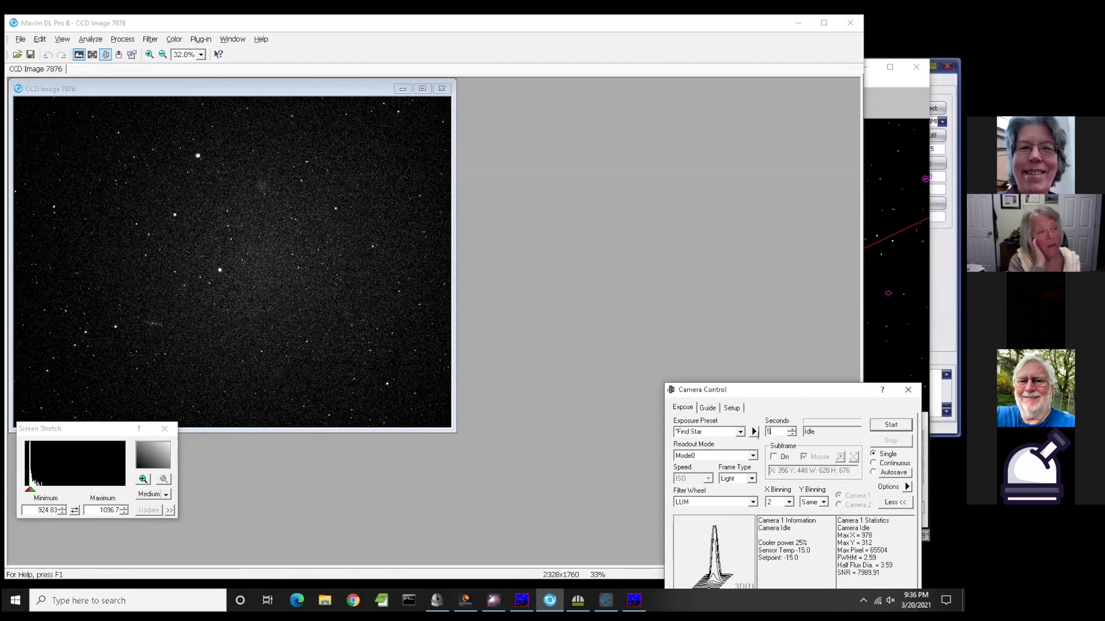
- Take a 60-second exposure through the LUM filter, glancing at the Mini-Robotic Observatory page in Firefox while it runs
text(0)
click(891, 425)
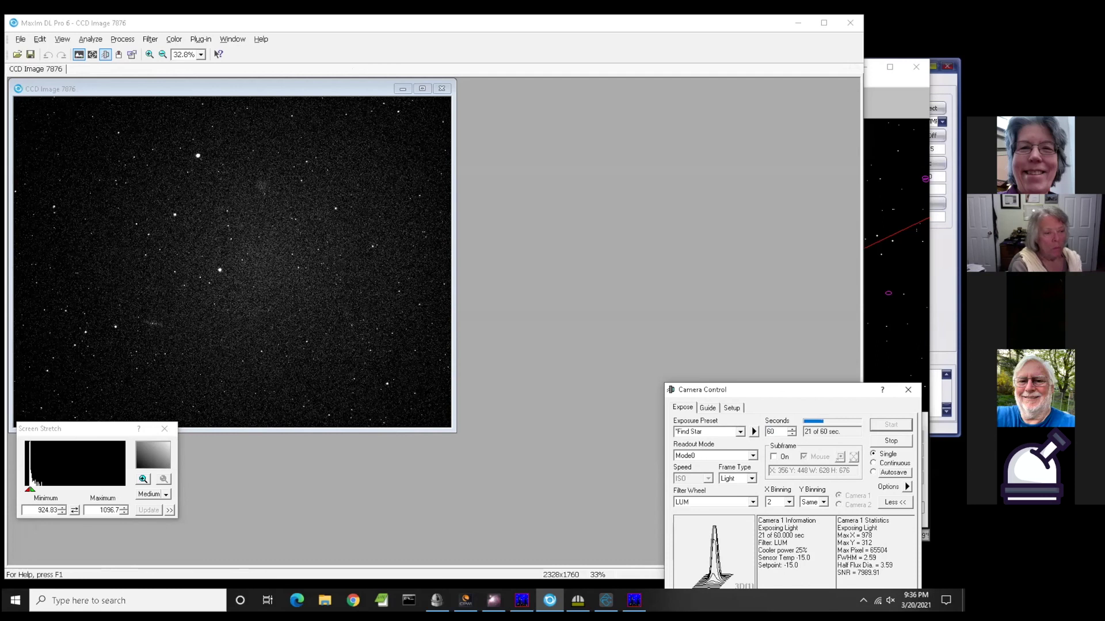
key(alt+Tab)
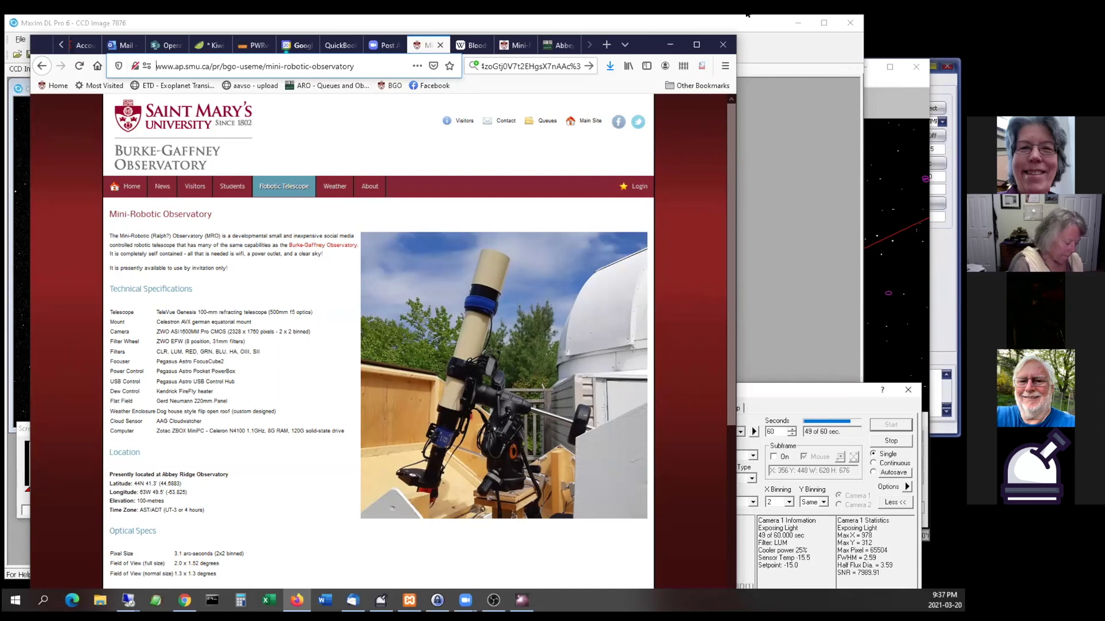
click(669, 45)
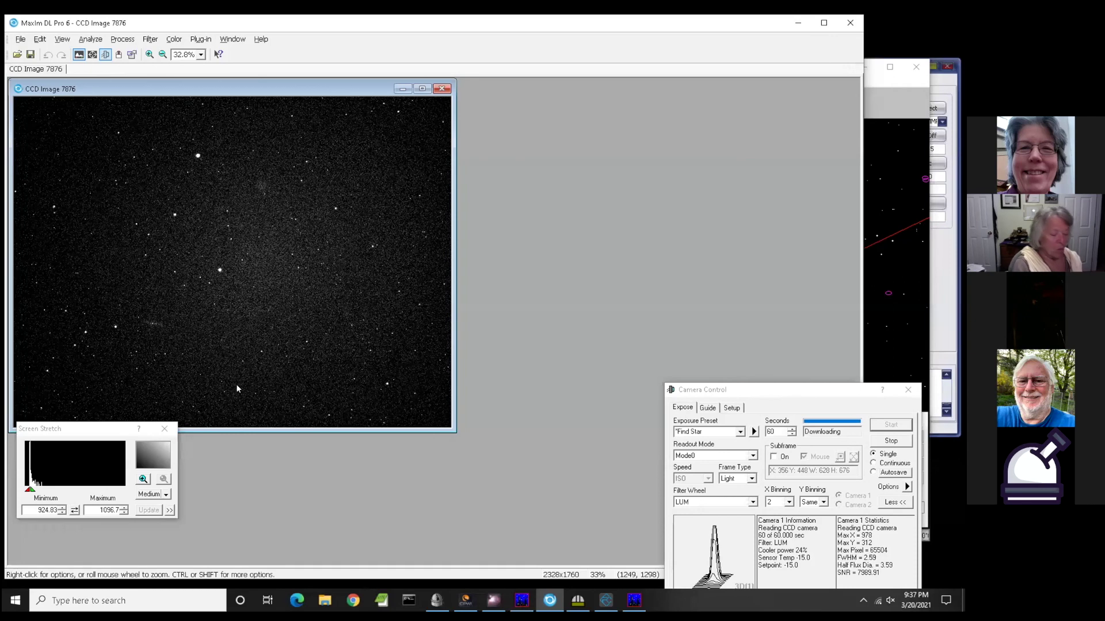
click(122, 39)
click(254, 352)
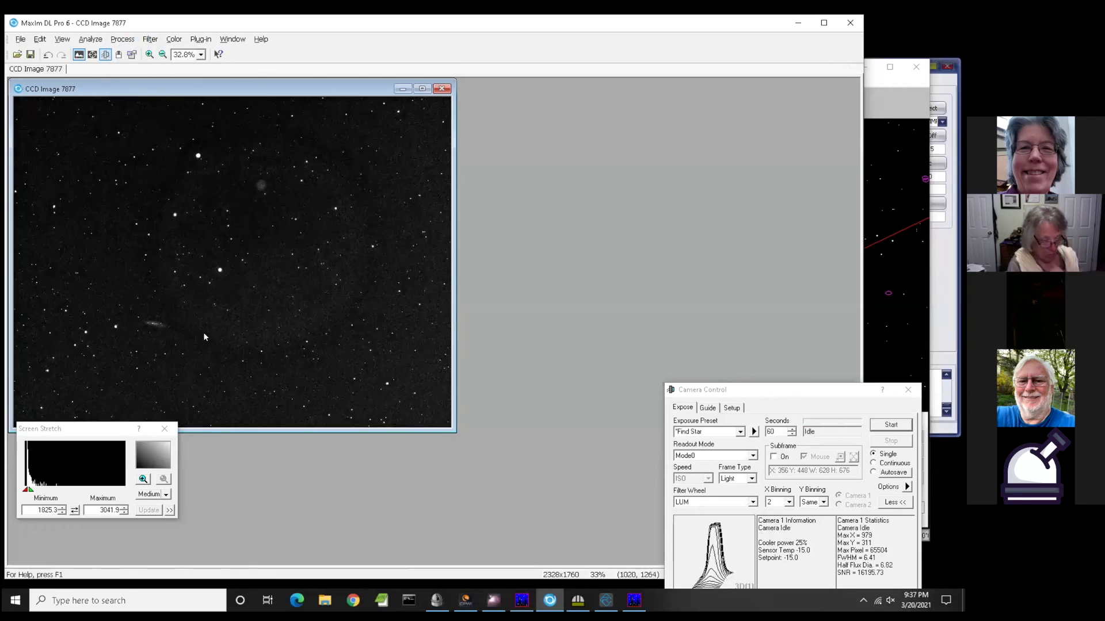
- Move the Screen Stretch window clear of the image and lower the stretch maximum to 2447.5 to brighten the faint objects
drag(71, 435, 188, 471)
click(260, 514)
mouse_move(243, 525)
mouse_down()
mouse_move(173, 524)
mouse_move(195, 525)
mouse_up()
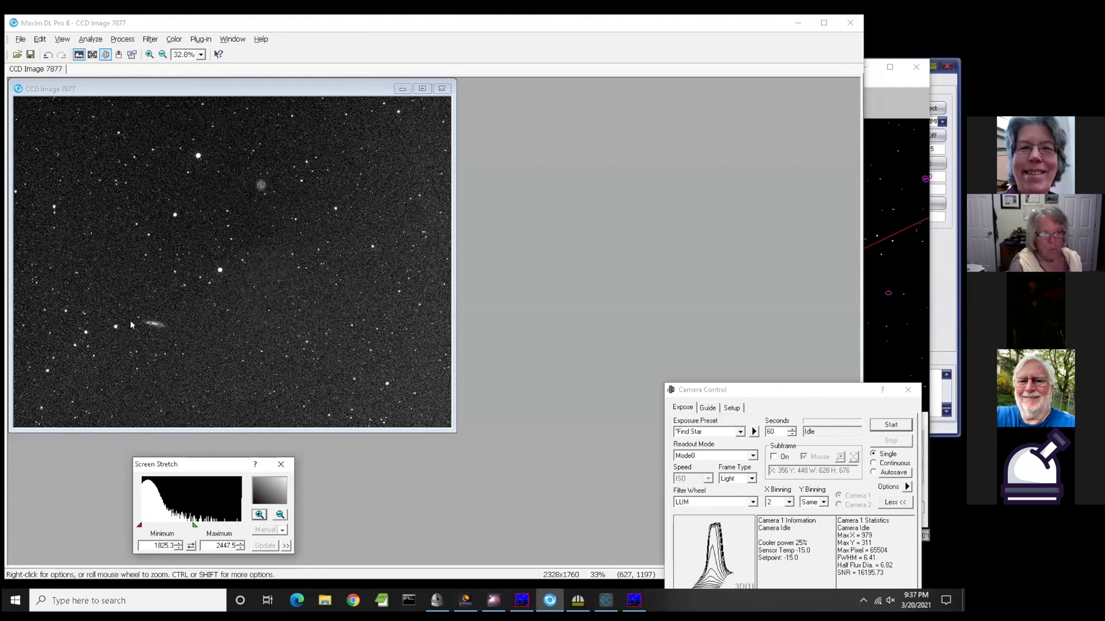
- Switch to the Earth Centred Universe chart, reposition its window, and widen the field to 185° around the western sky
click(926, 89)
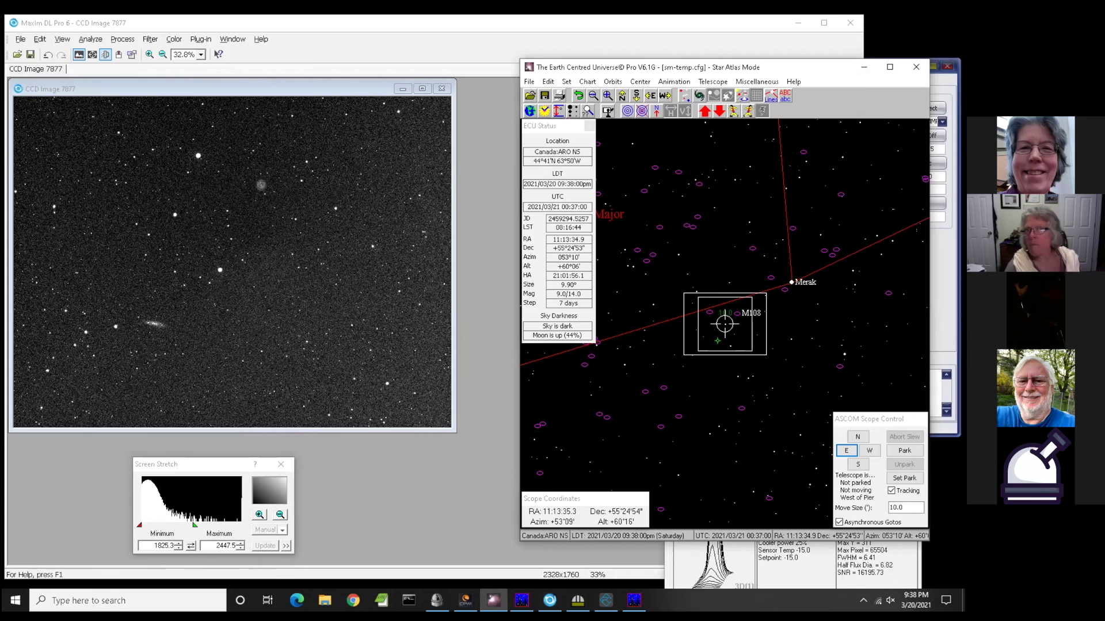
drag(702, 61, 643, 39)
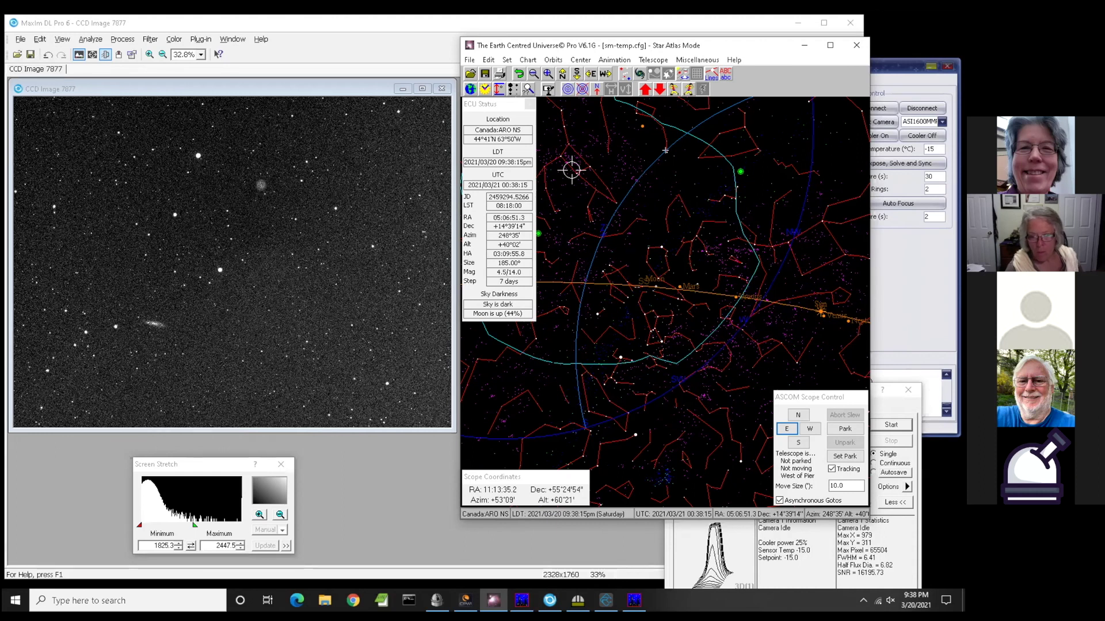
- Recentre the chart over the sky, zoom in on Orion's sword, and slew the telescope to M42 from its object details
click(571, 170)
click(610, 150)
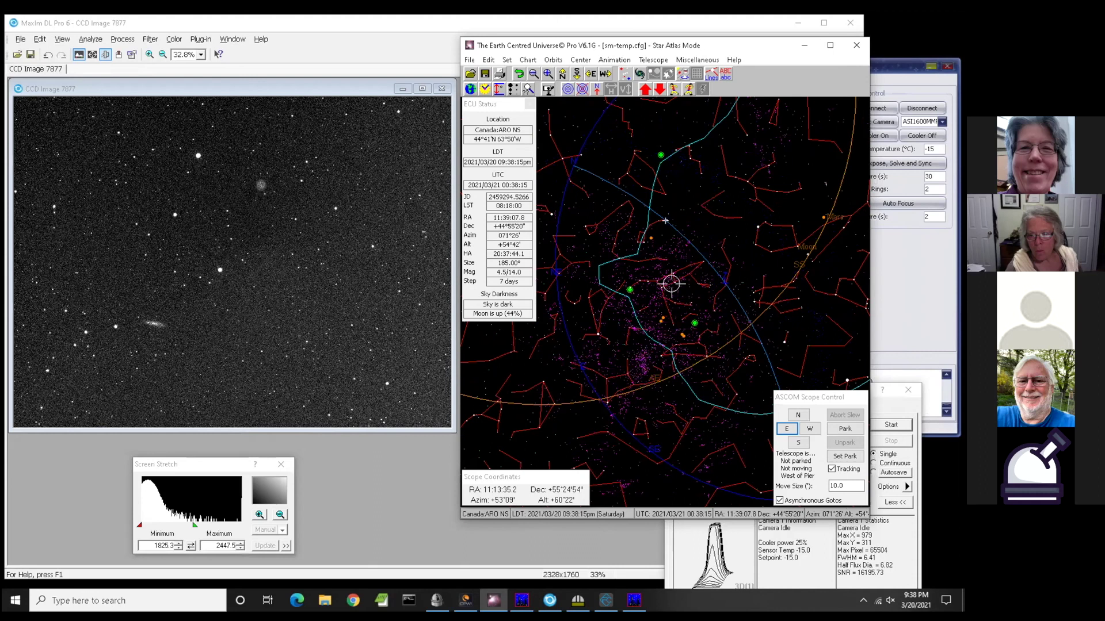
click(577, 176)
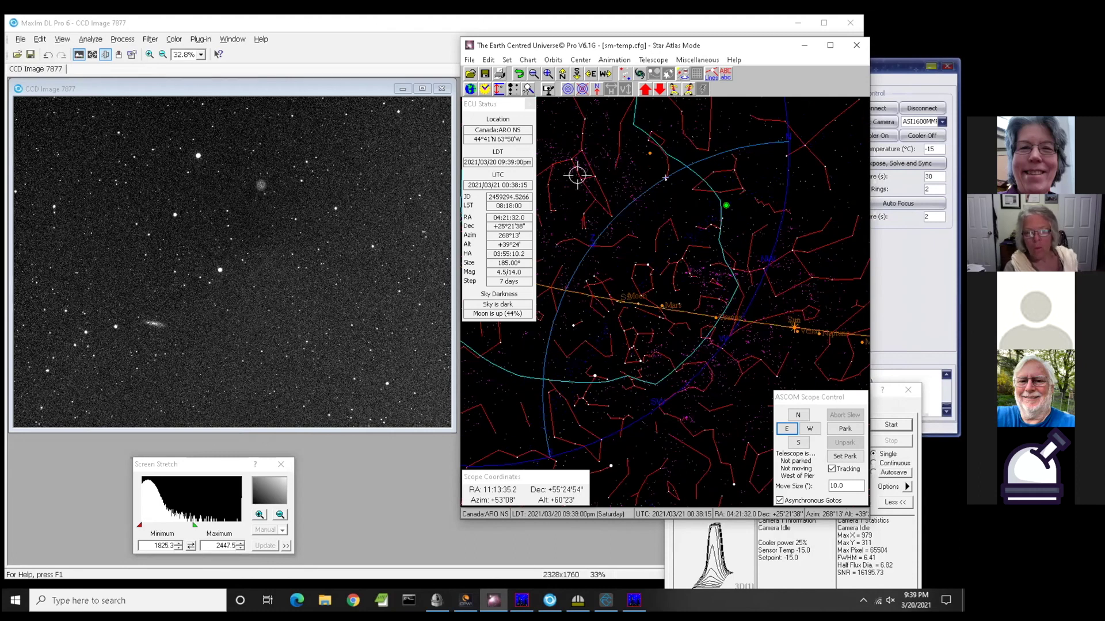
click(666, 178)
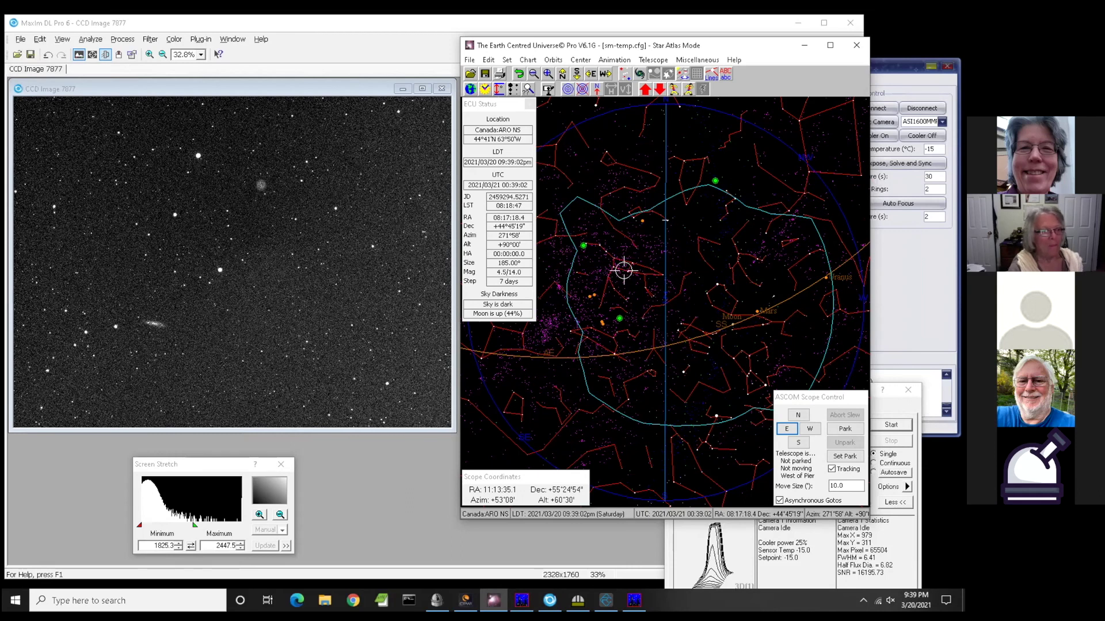
drag(732, 348, 797, 415)
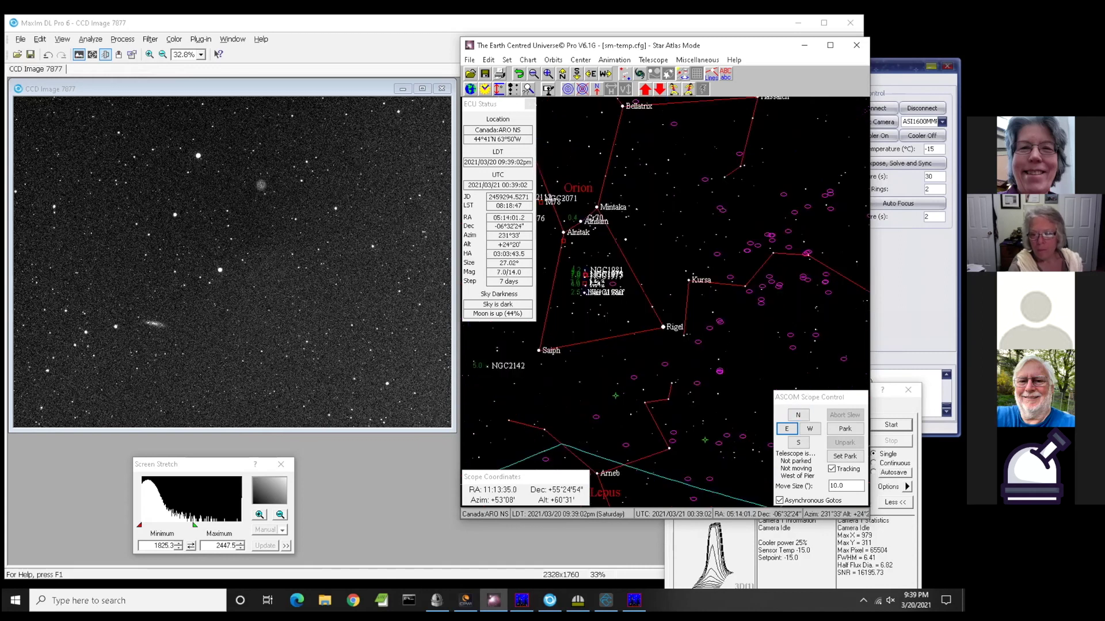
drag(555, 250, 626, 315)
click(617, 297)
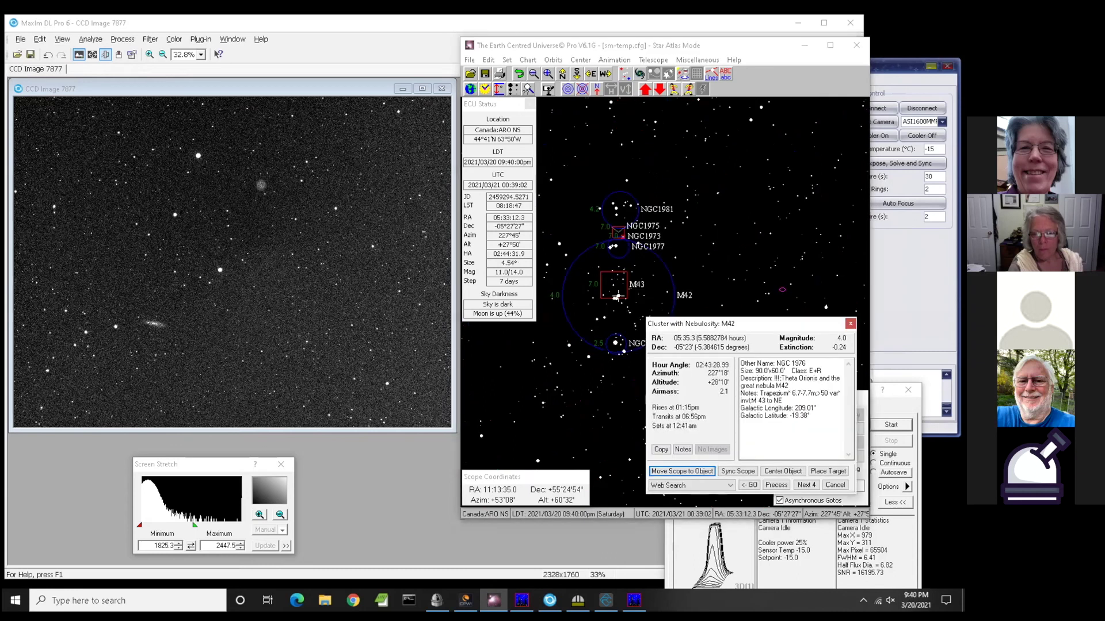
click(682, 470)
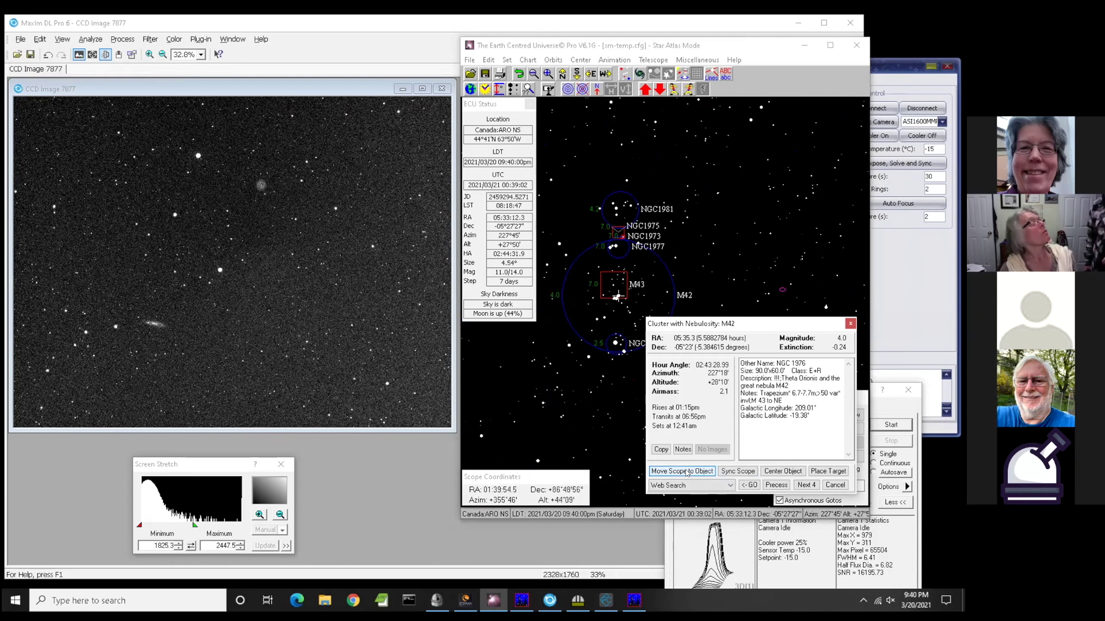
click(686, 473)
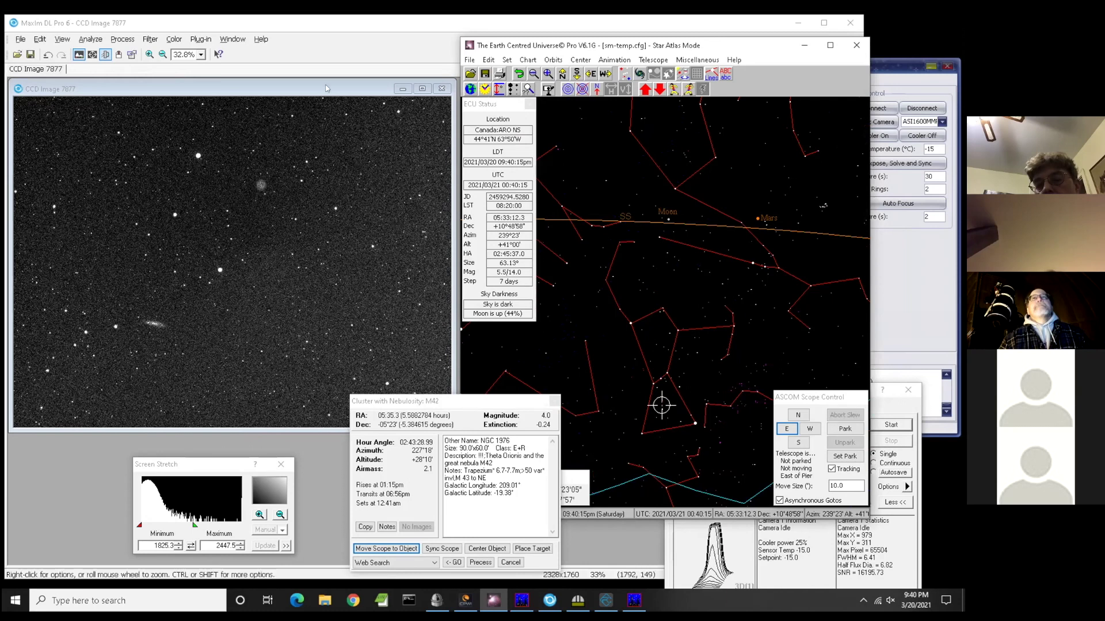
- Switch to MaxIm DL and take a 60-second exposure of M42 through the LUM filter
click(324, 220)
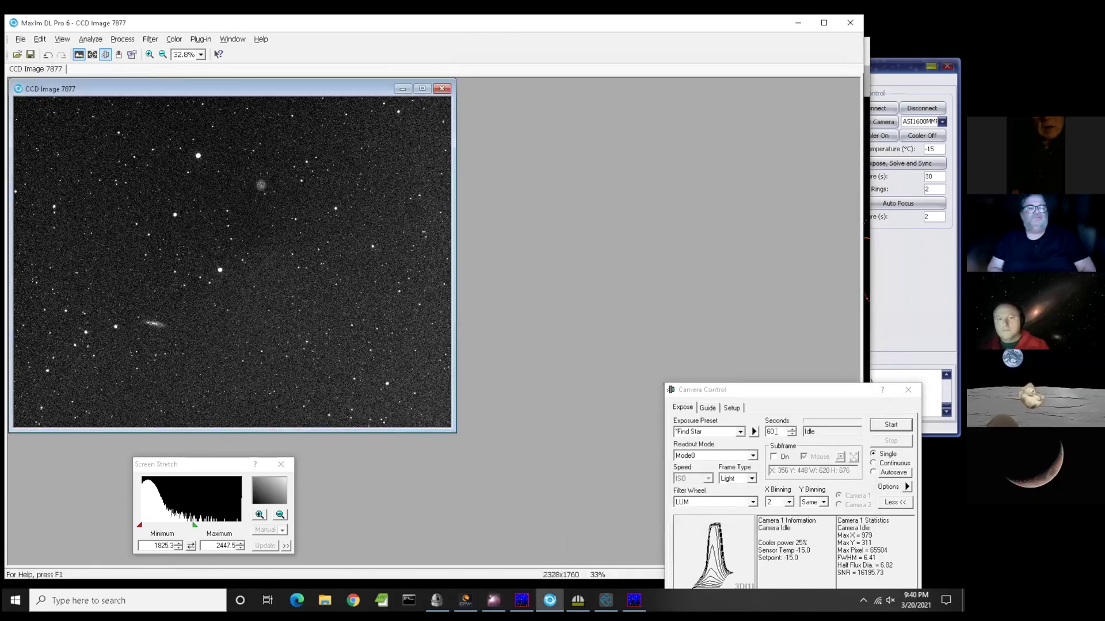
click(888, 426)
click(889, 425)
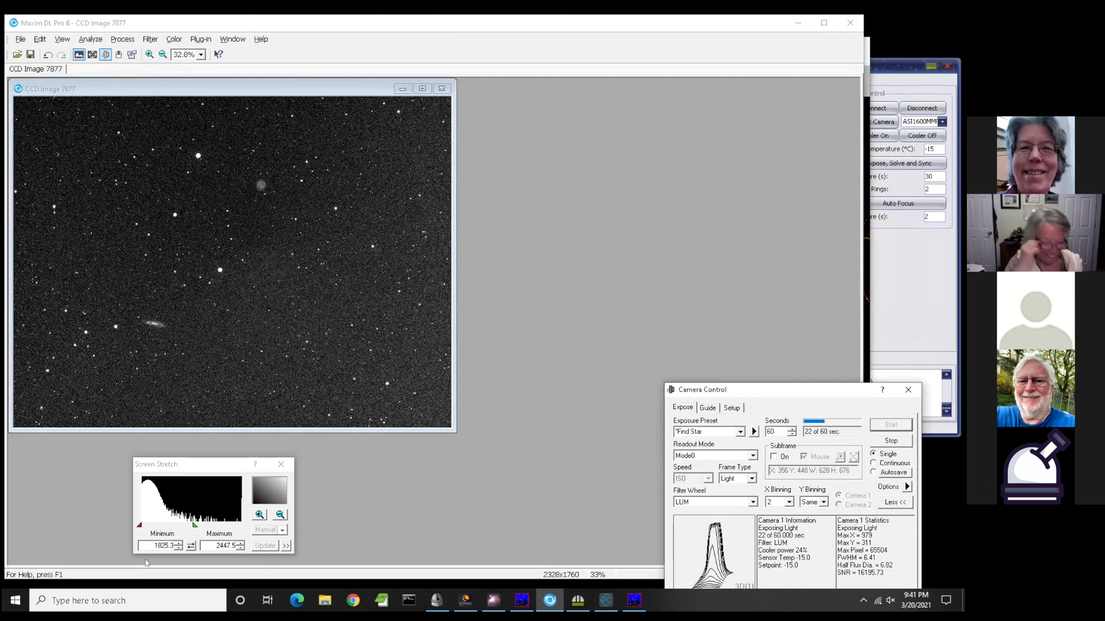
- Return to Earth Centred Universe, dismiss the M42 details, and search the object database for ngc2419
click(494, 600)
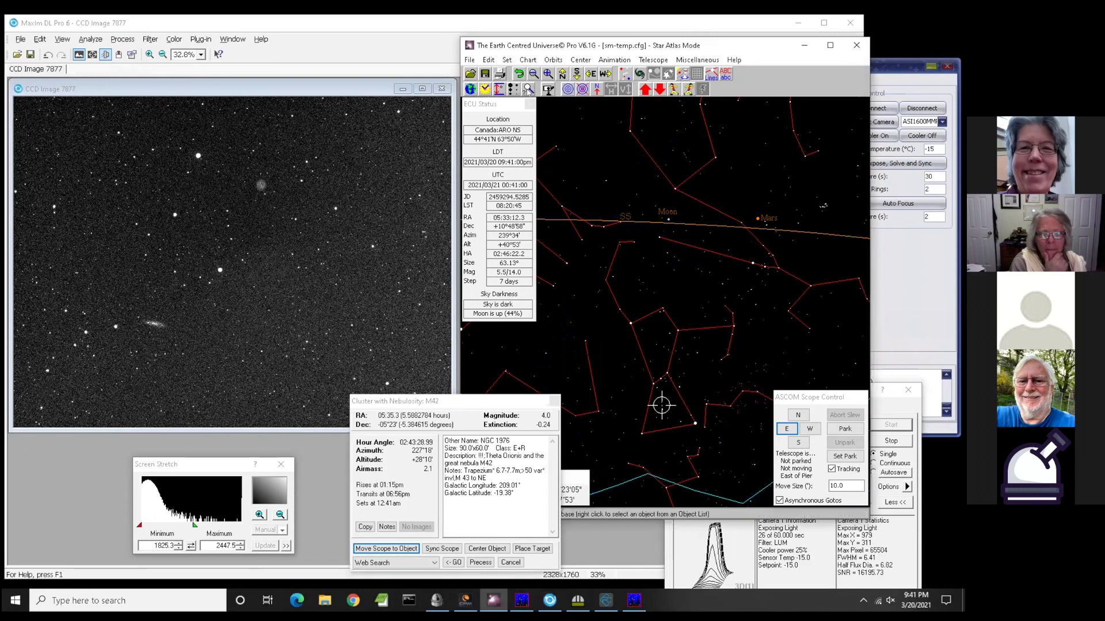
click(555, 401)
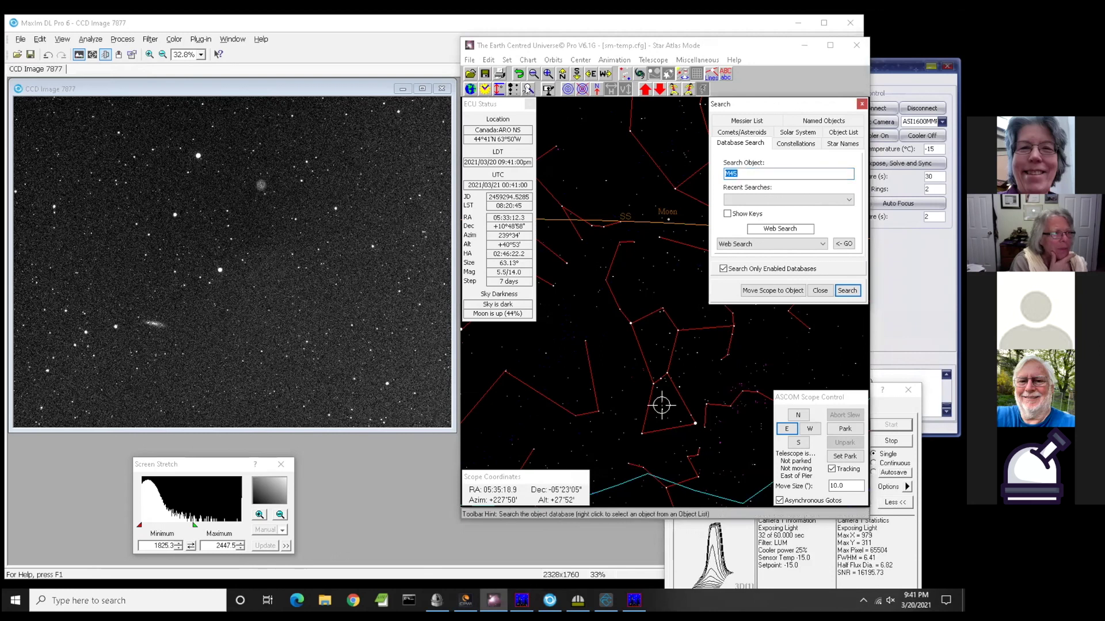
click(754, 169)
key(ctrl+a)
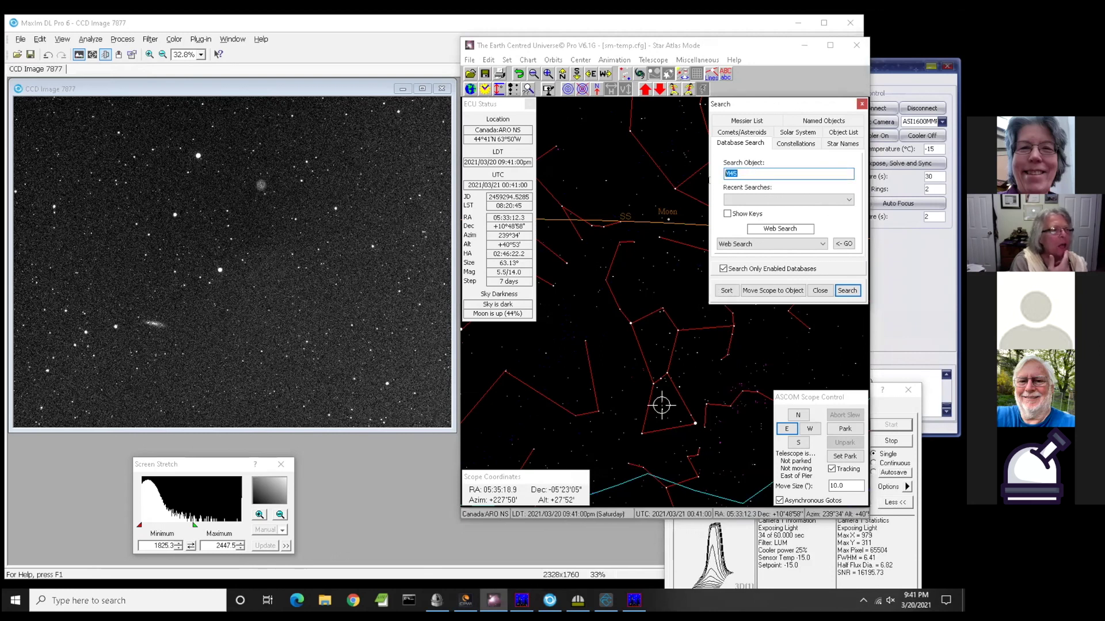
text(n)
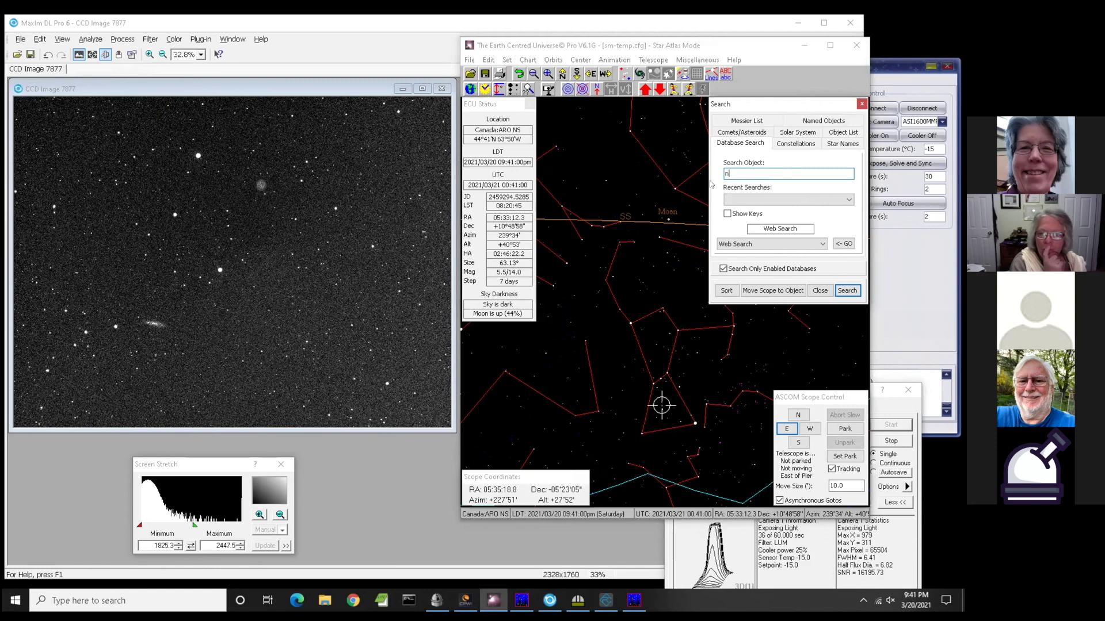
text(gc)
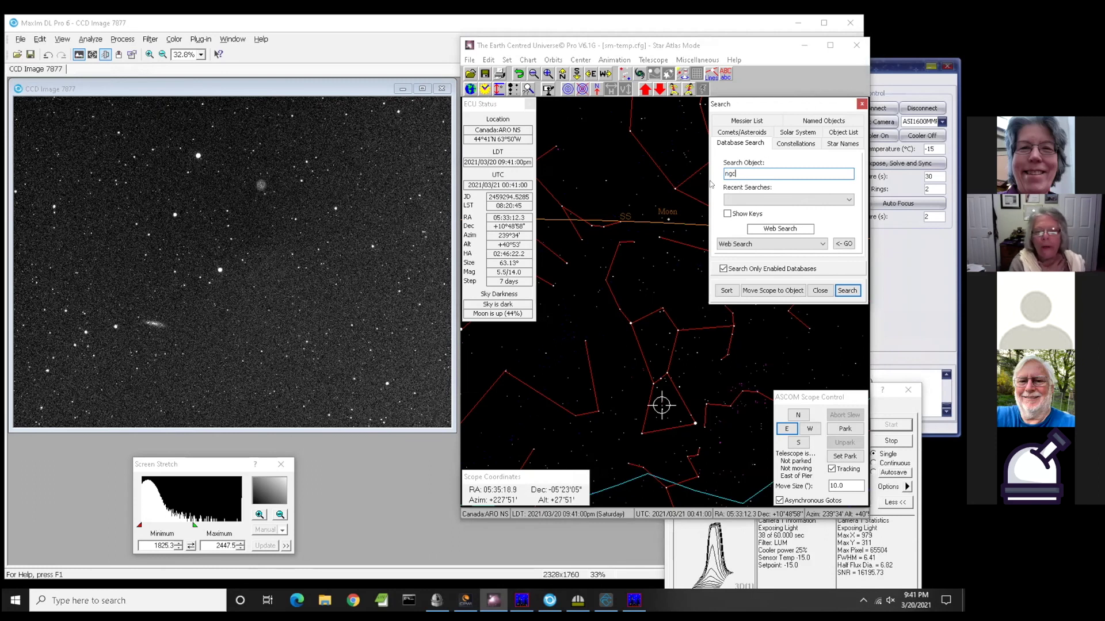
text(2419)
key(Return)
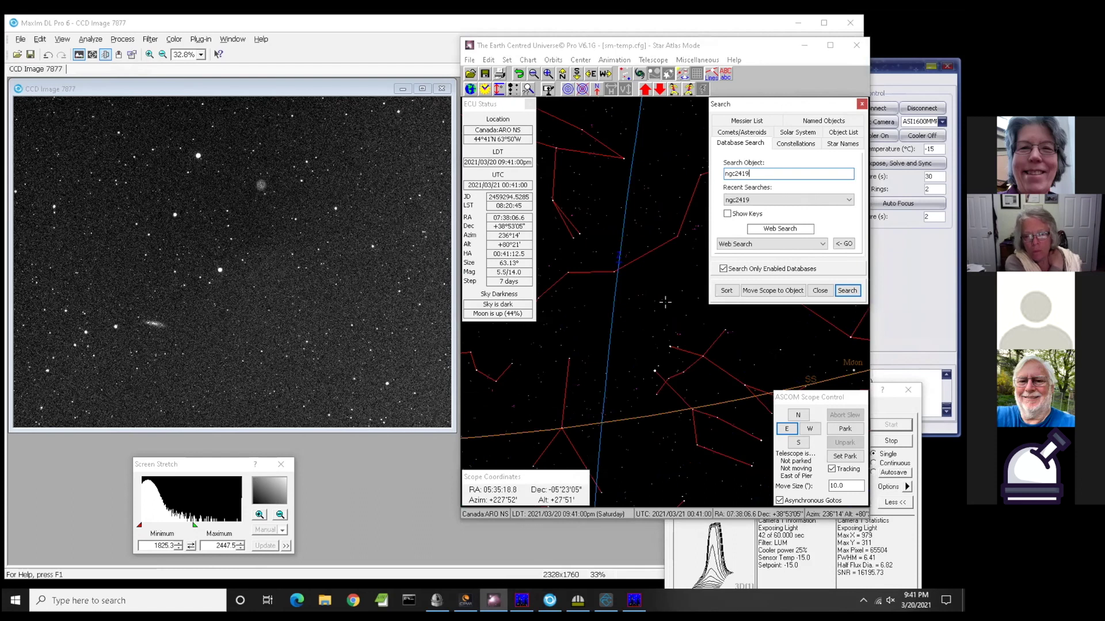
click(820, 291)
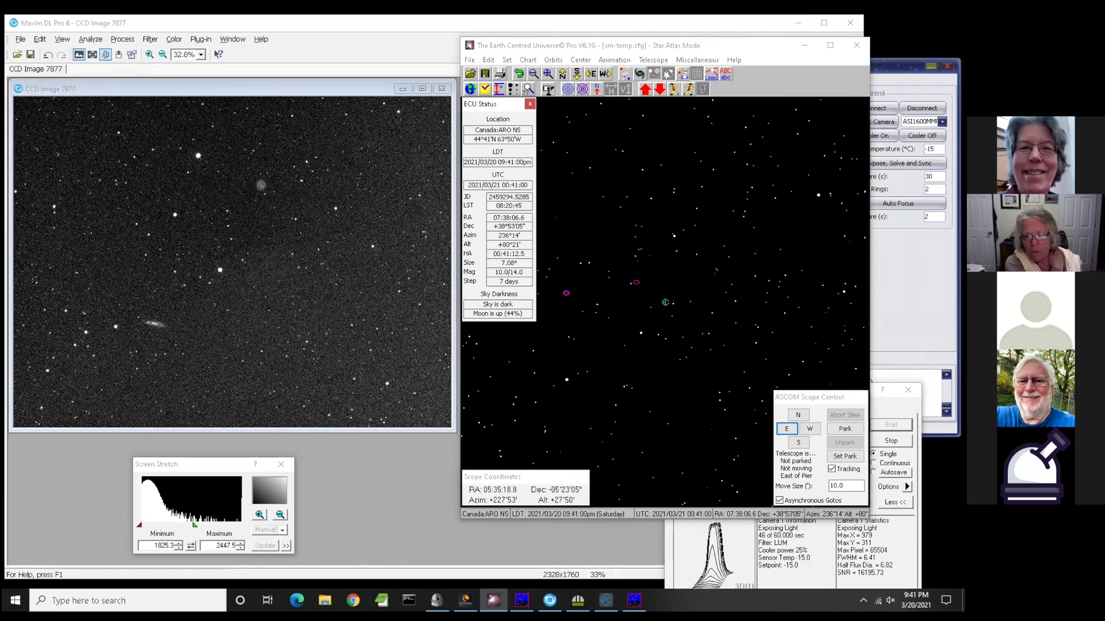
- Identify the objects at the chart centre and bring up the details of the globular cluster NGC2419
click(668, 303)
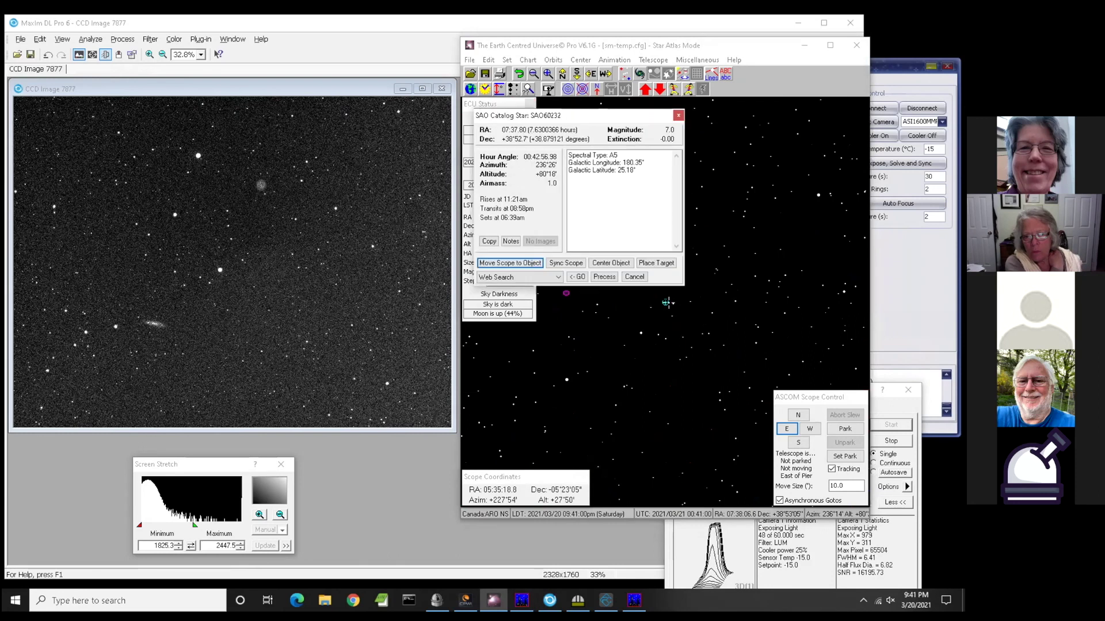
click(666, 302)
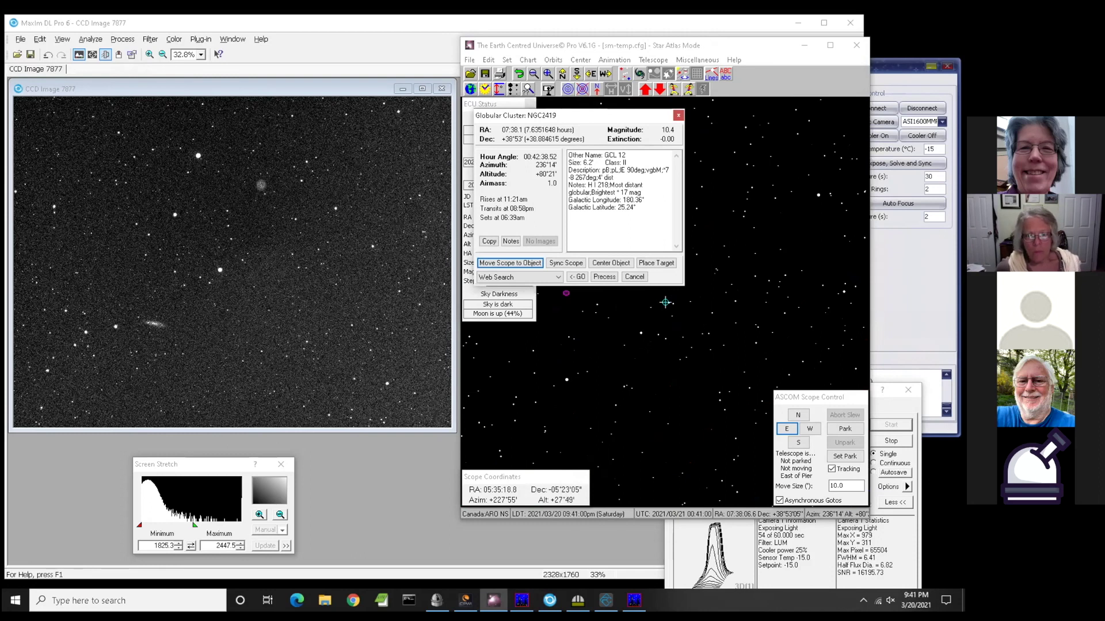
click(677, 114)
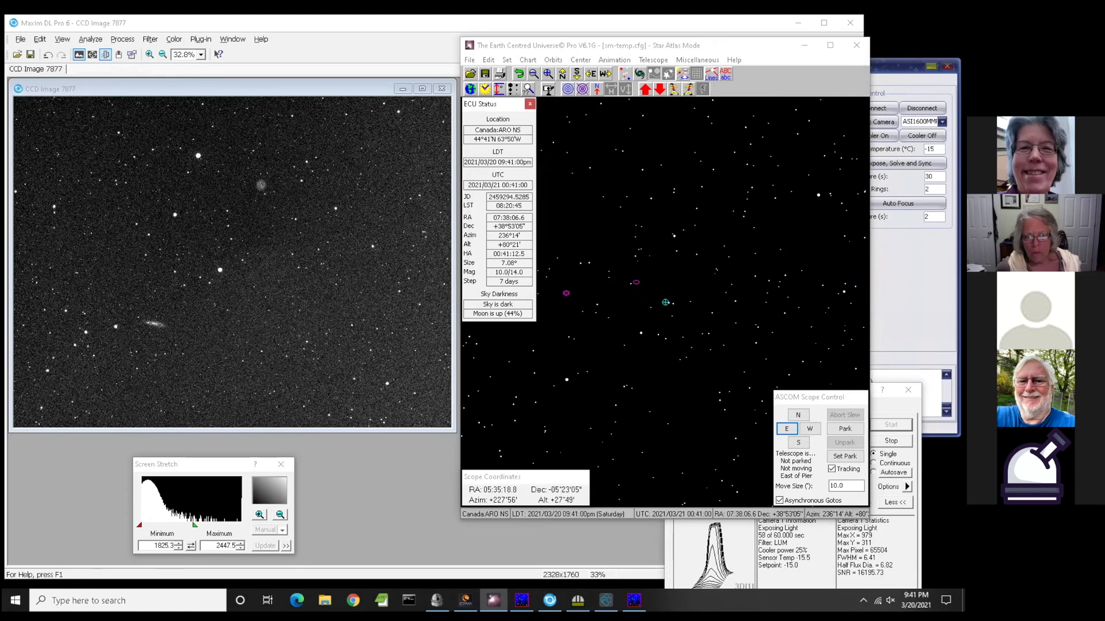
click(665, 302)
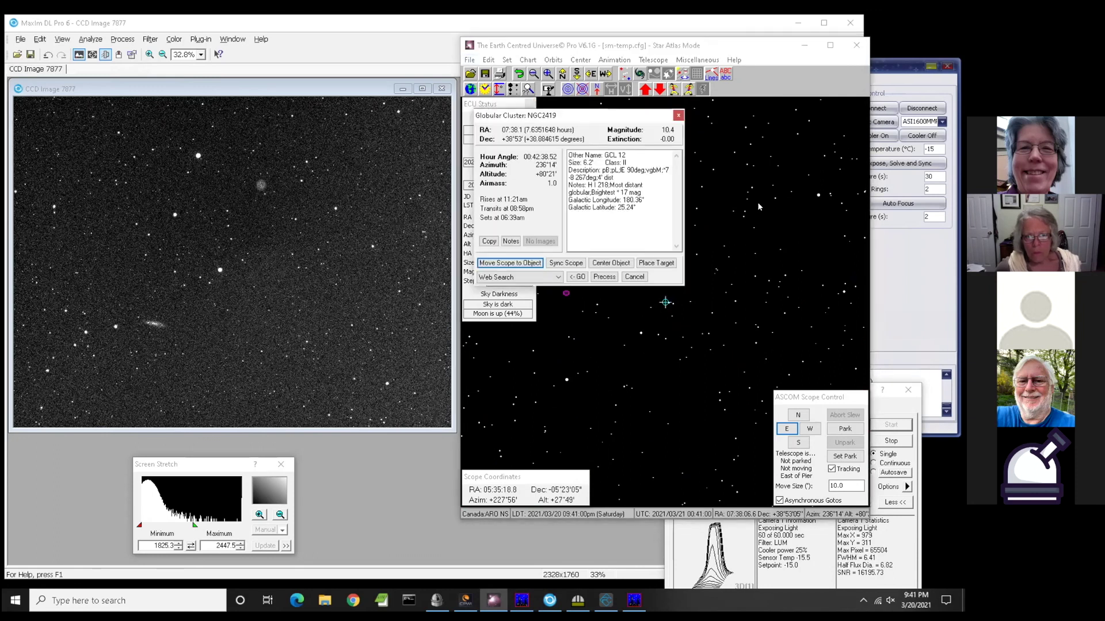
- Uncover the new M42 image in MaxIm DL, apply the High screen stretch, and adjust its range to 1503.6–51499 to show the bright core
click(804, 45)
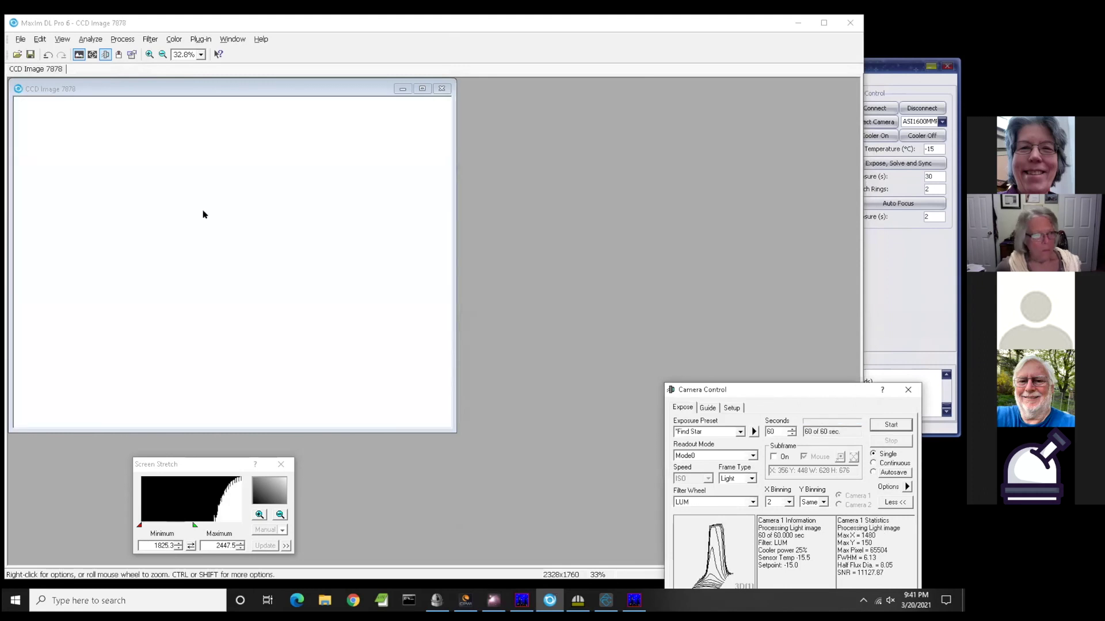
click(280, 515)
click(272, 530)
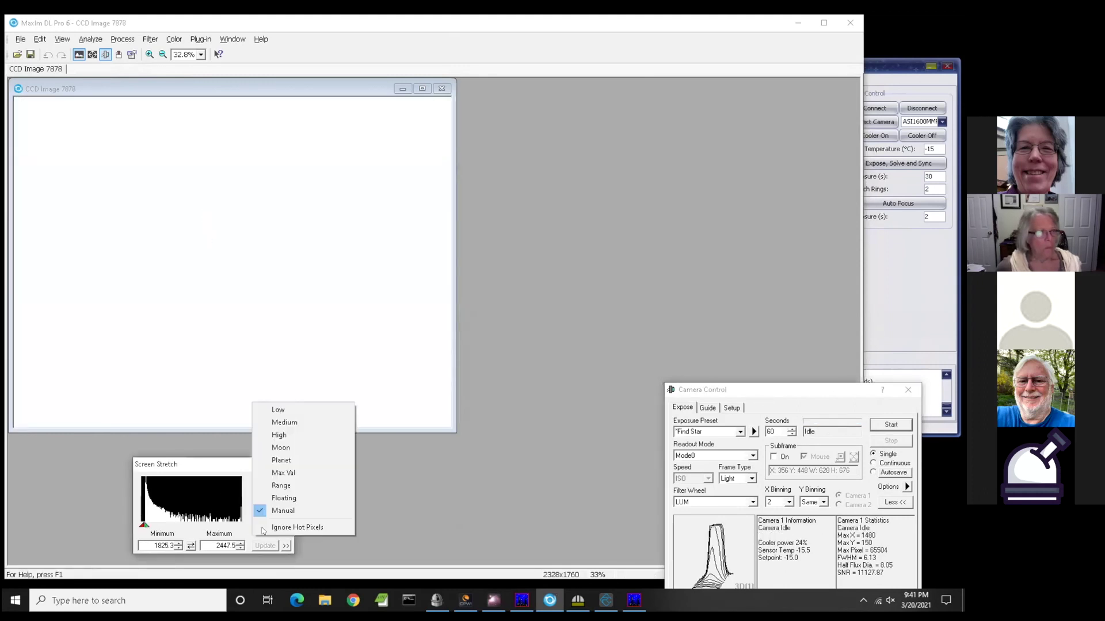
click(286, 435)
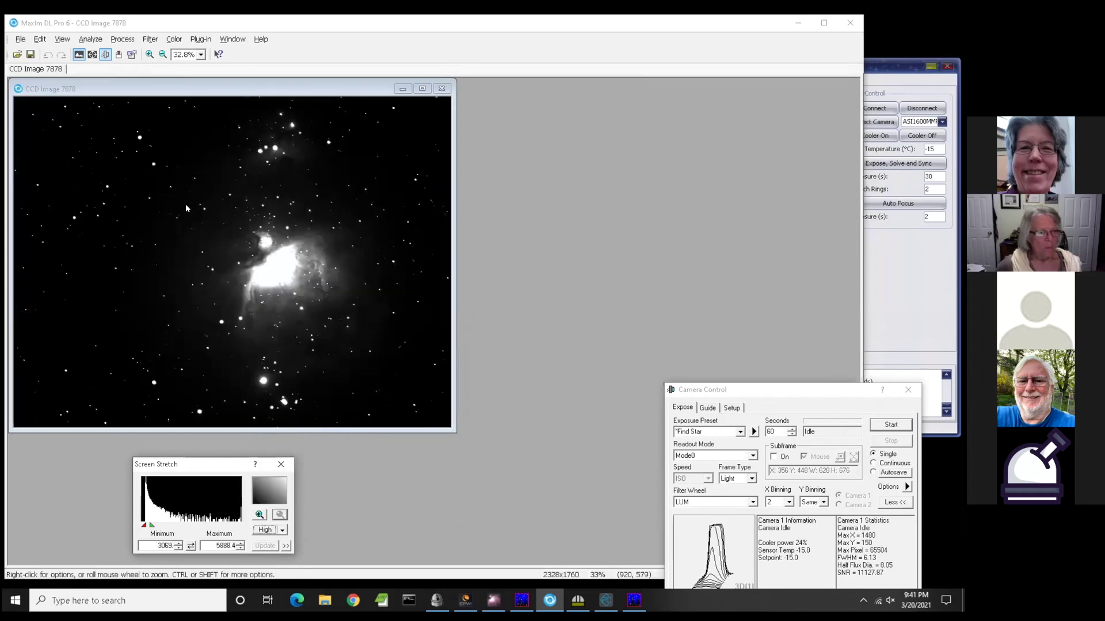
scroll(271, 278, up, 2)
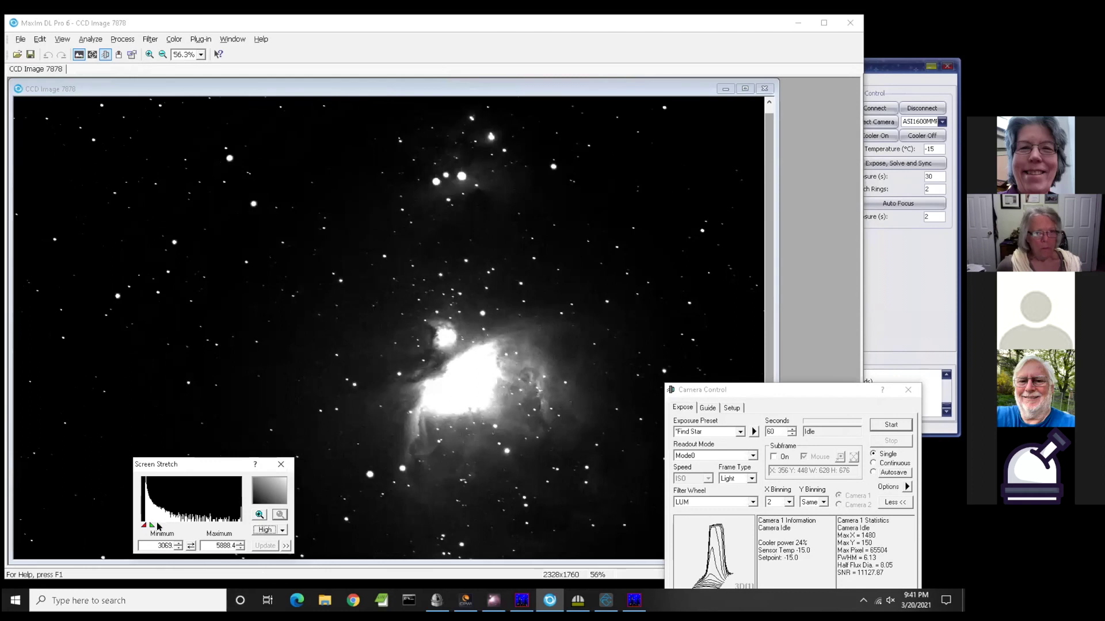
drag(147, 525, 222, 524)
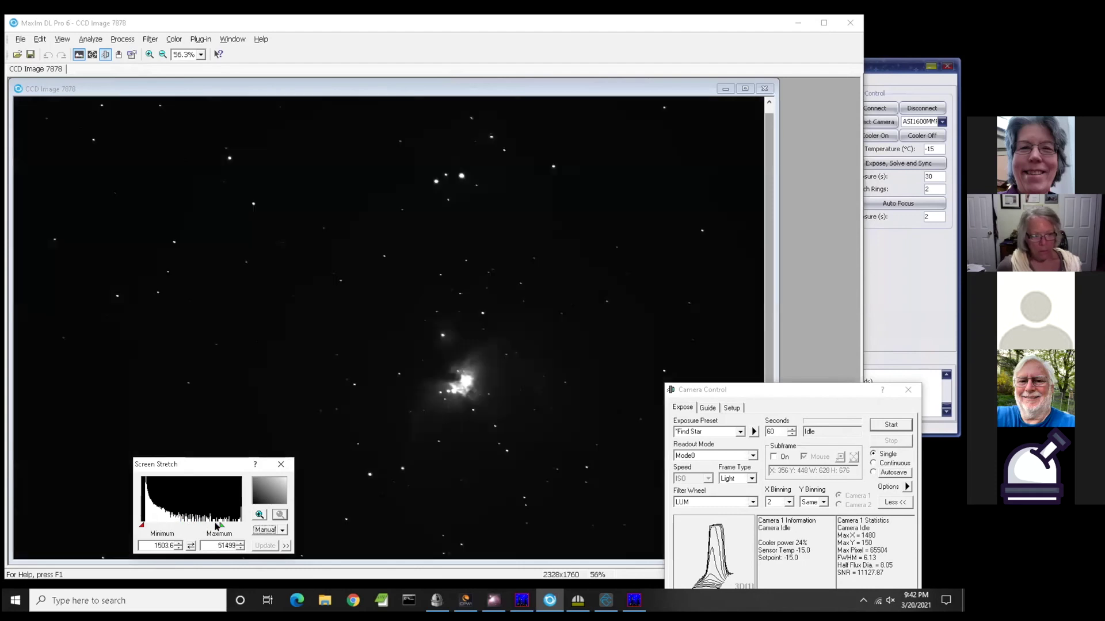
- Apply a permanent Log stretch with Unlimited output to the M42 image, set the screen stretch minimum to 6.9858, and inspect the nebula up close
click(150, 39)
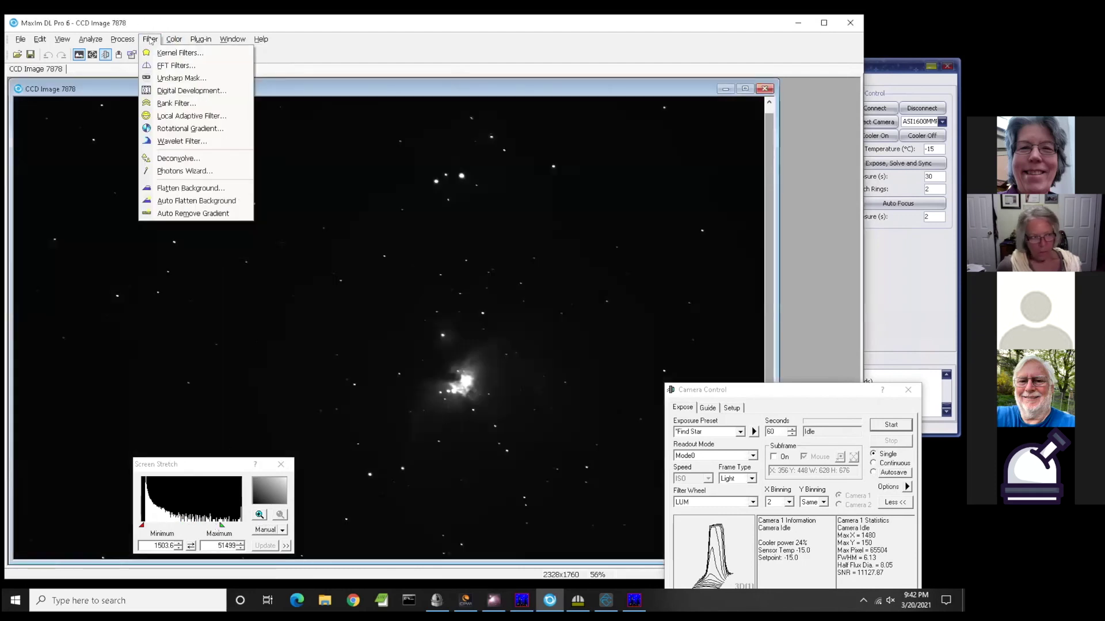
mouse_move(122, 39)
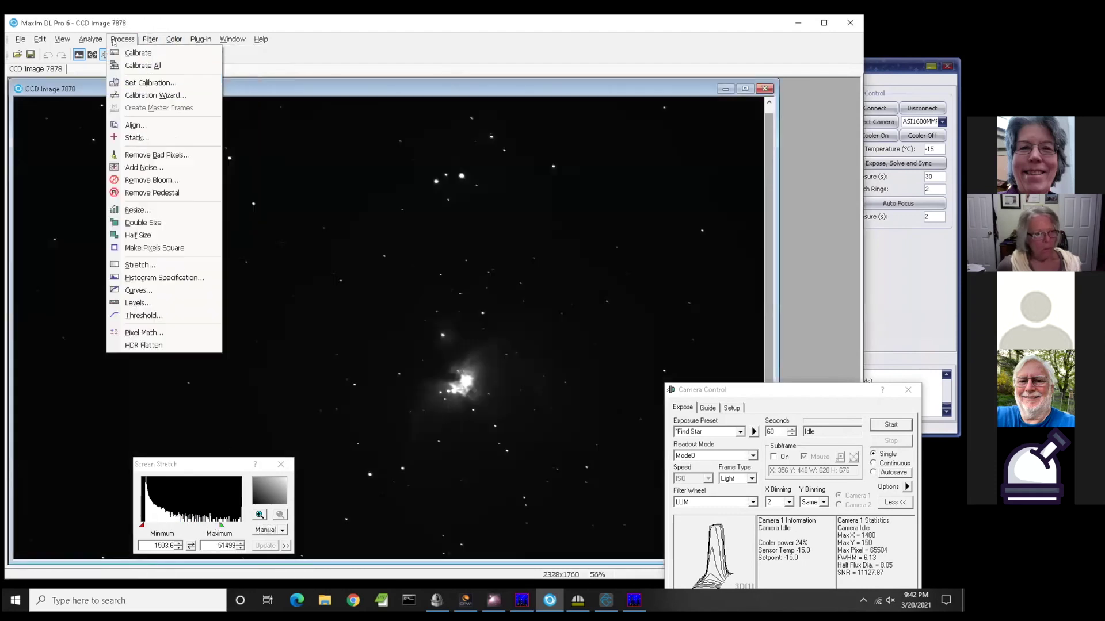
click(140, 265)
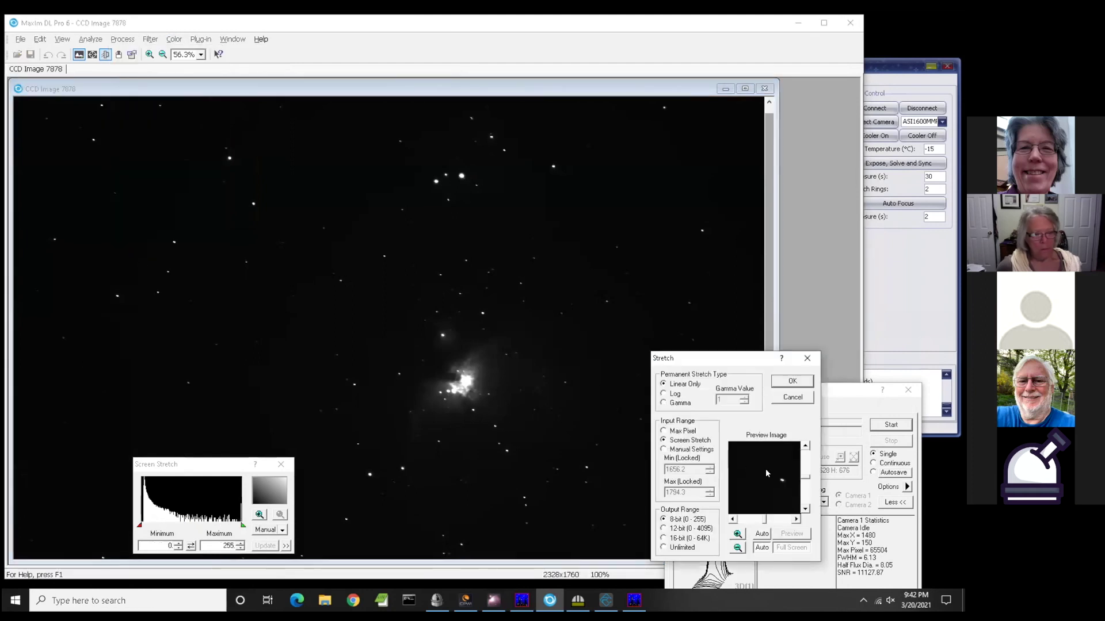
click(663, 403)
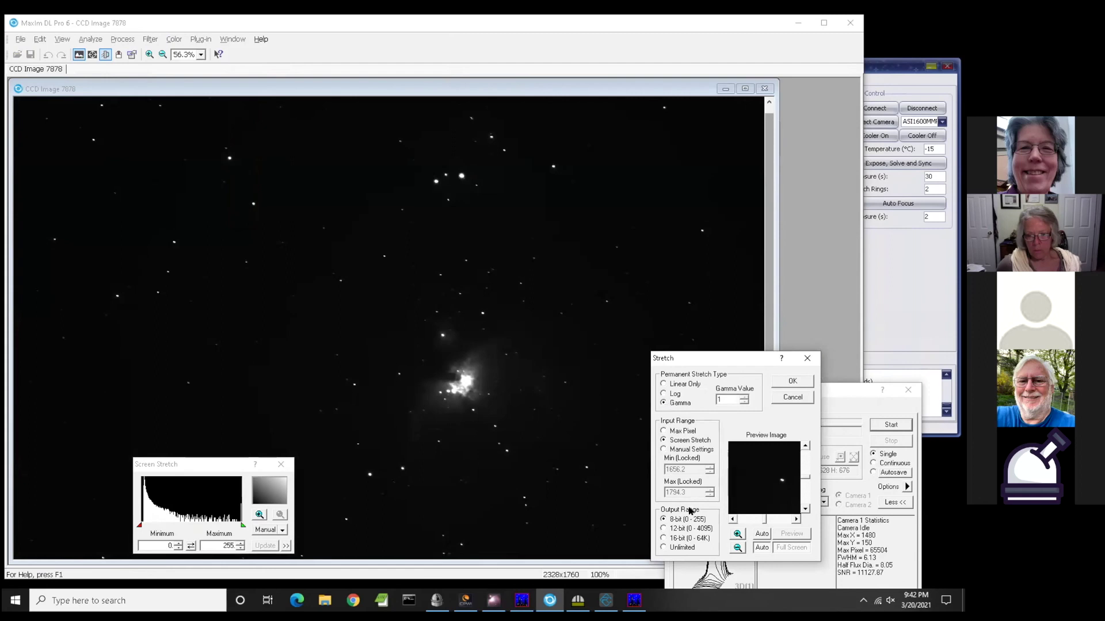
click(678, 549)
mouse_move(242, 525)
mouse_down()
mouse_move(168, 526)
mouse_move(183, 525)
mouse_up()
click(663, 394)
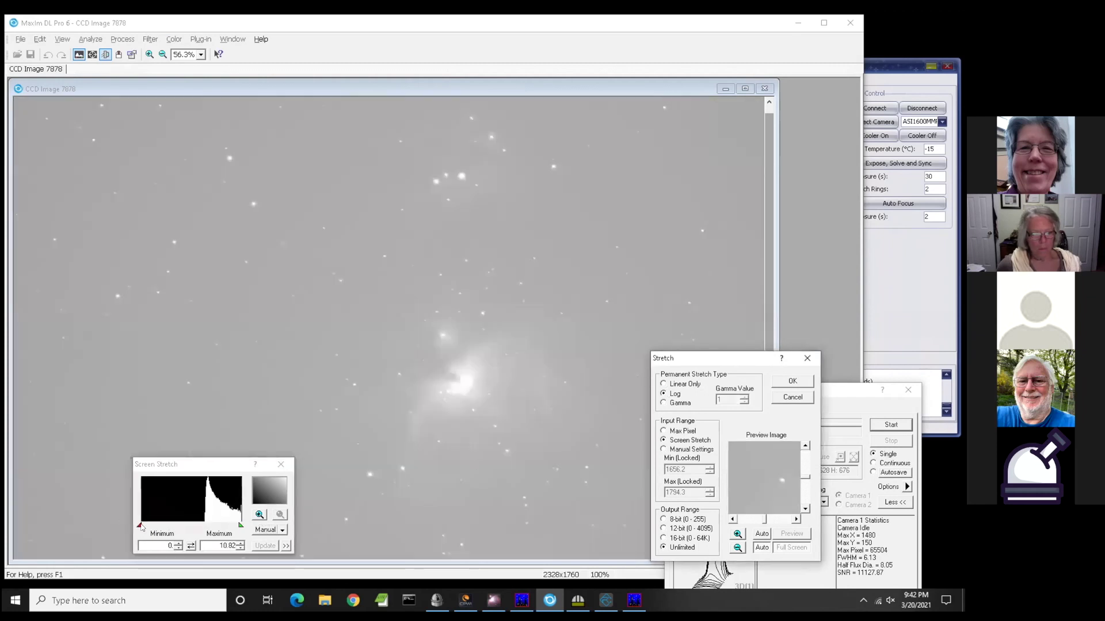
drag(139, 525, 202, 525)
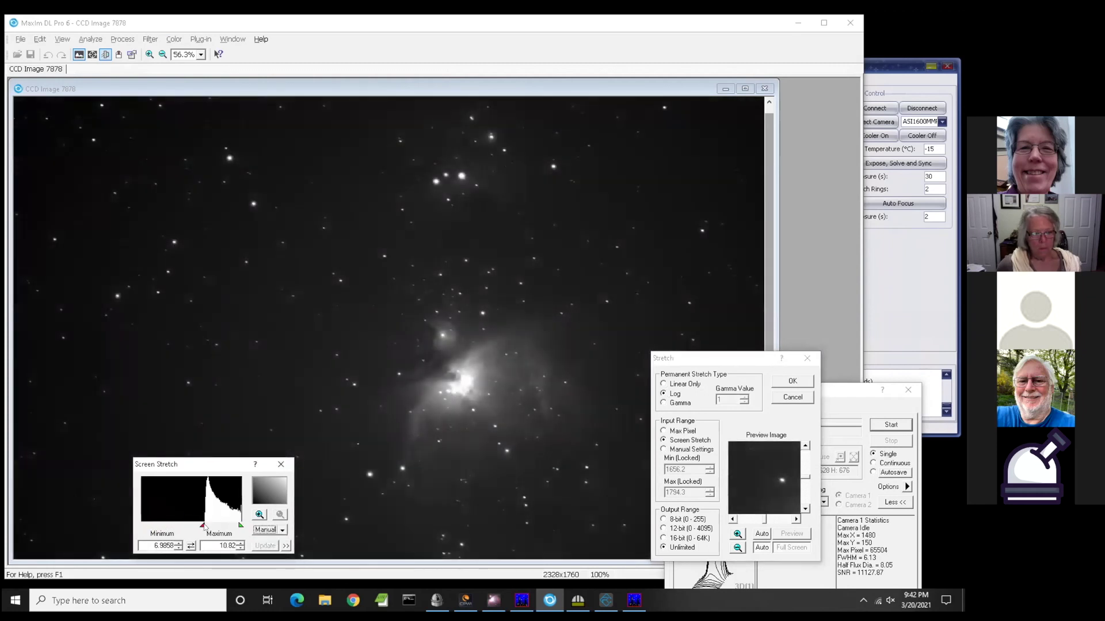
click(799, 382)
scroll(521, 404, up, 2)
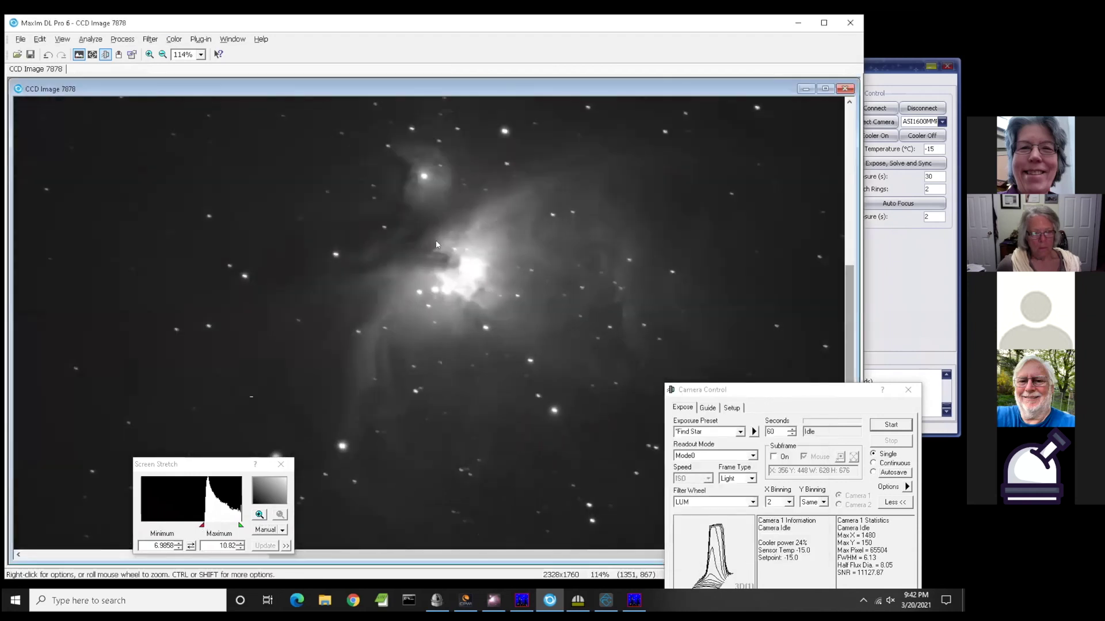
scroll(436, 245, down, 2)
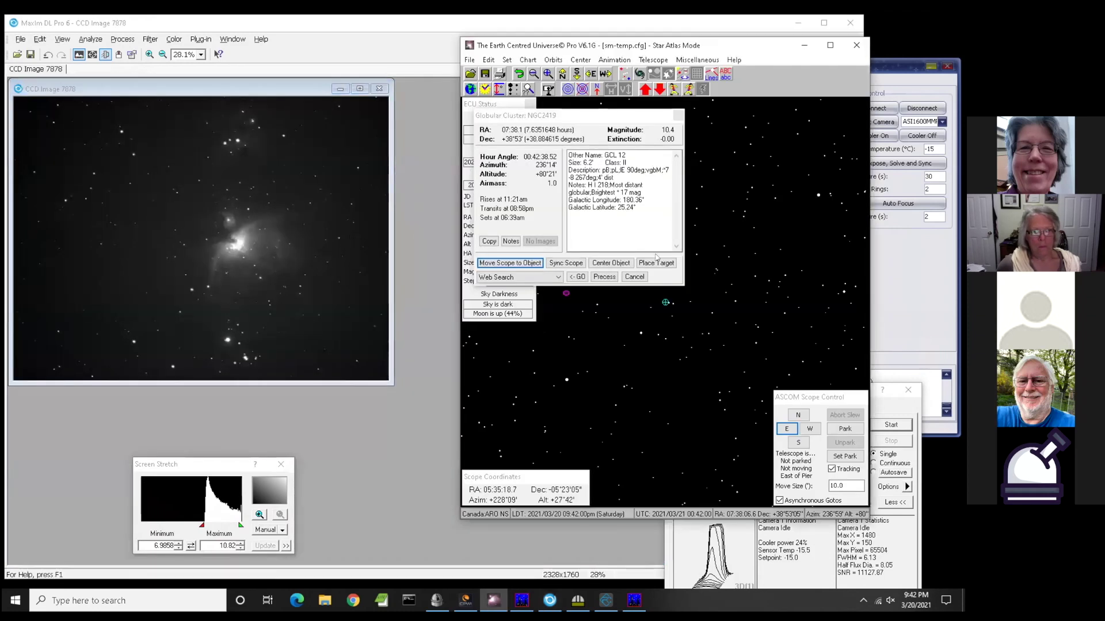
- Slew the telescope to NGC2419 and recentre the 185° chart toward the western sky
click(505, 262)
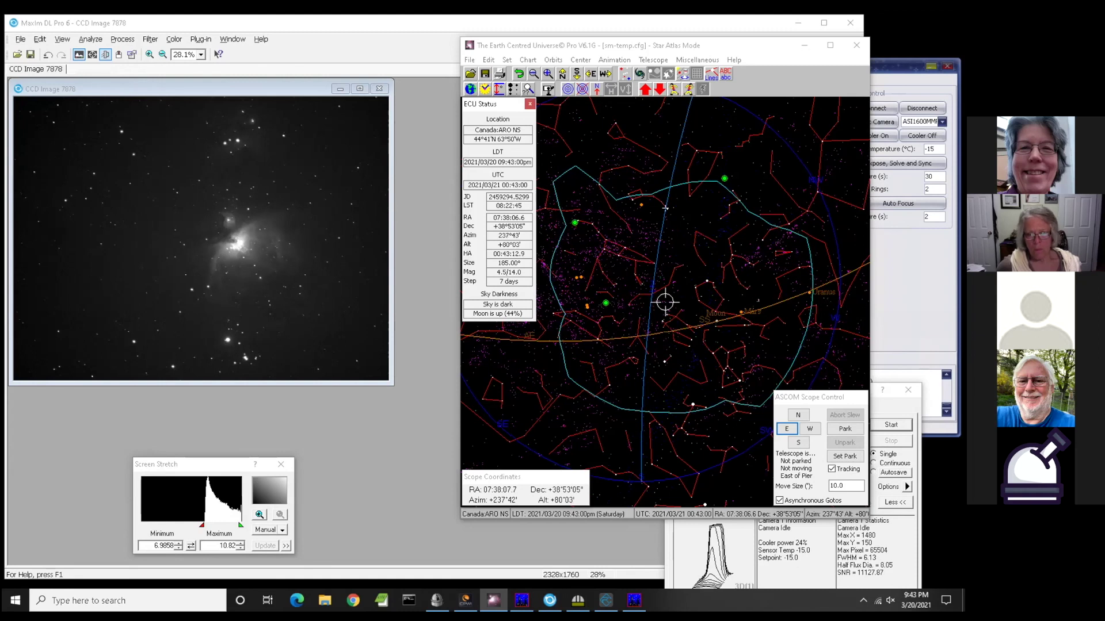
drag(664, 302, 716, 321)
double_click(717, 320)
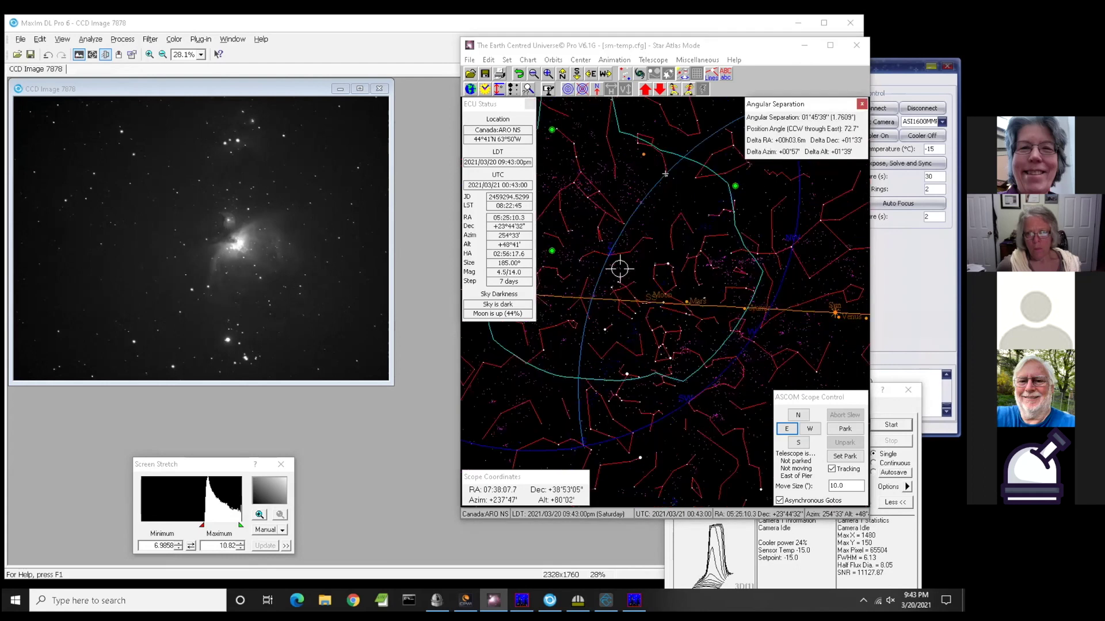
- Switch to MaxIm DL, start a 60-second LUM exposure of NGC2419, and apply the Medium screen stretch
scroll(665, 173, up, 3)
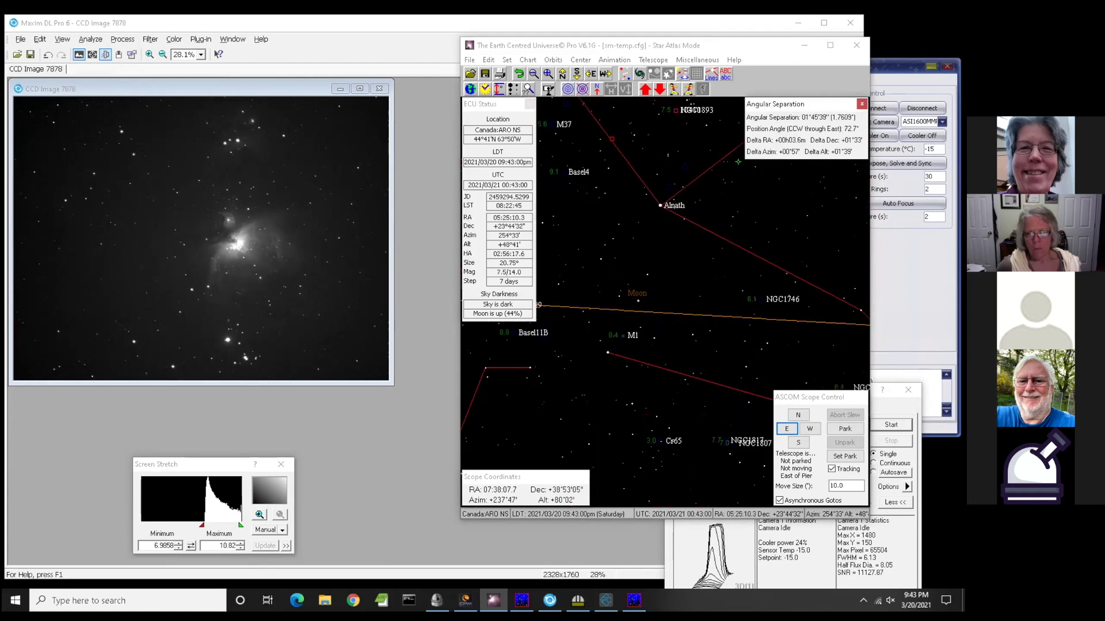
click(434, 416)
click(890, 425)
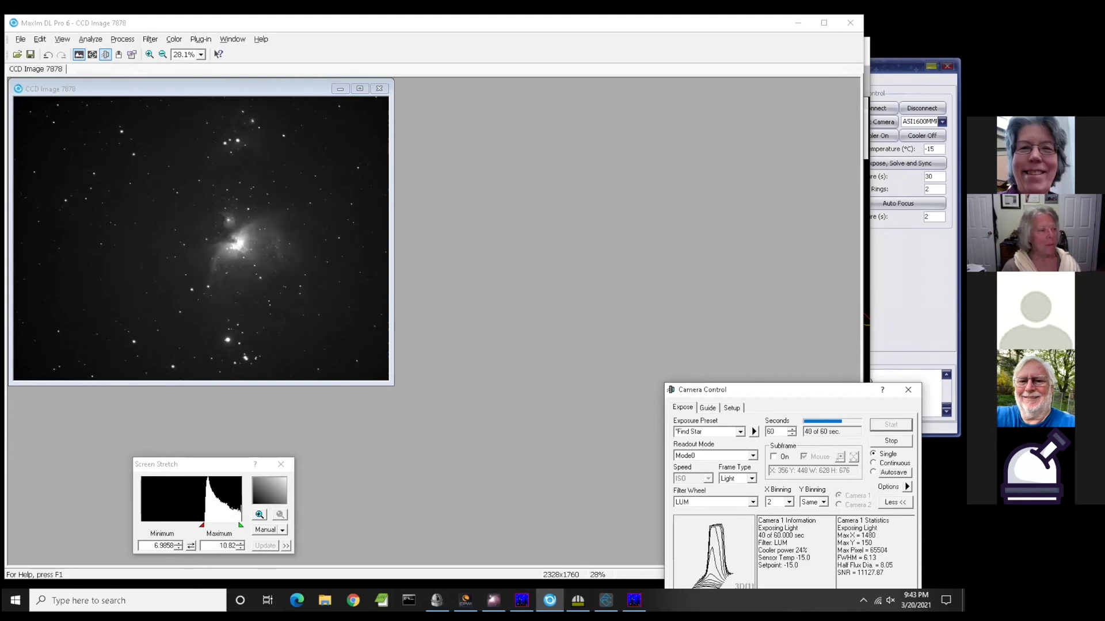
click(281, 529)
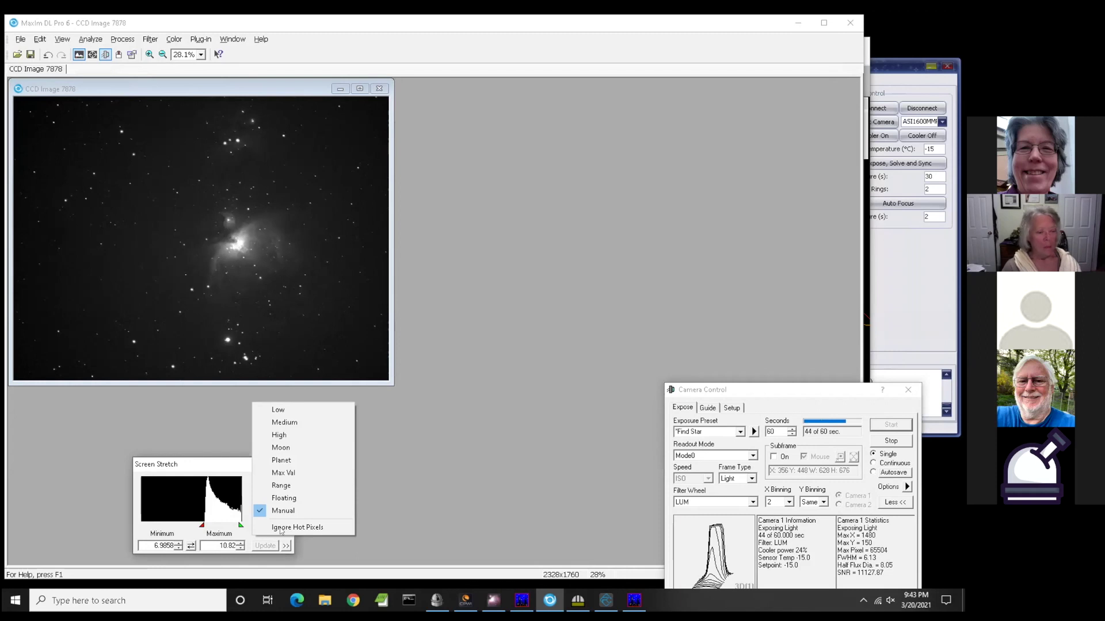
click(289, 422)
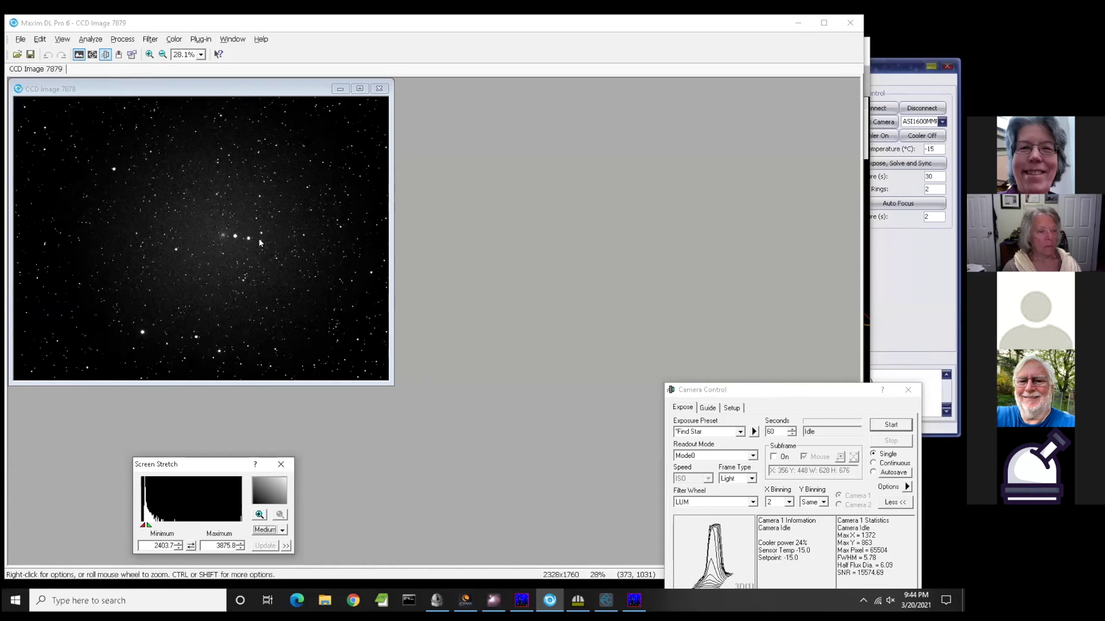
- Lower the screen stretch minimum to 1127.7 on the new NGC2419 image and calibrate all open images
scroll(218, 248, up, 1)
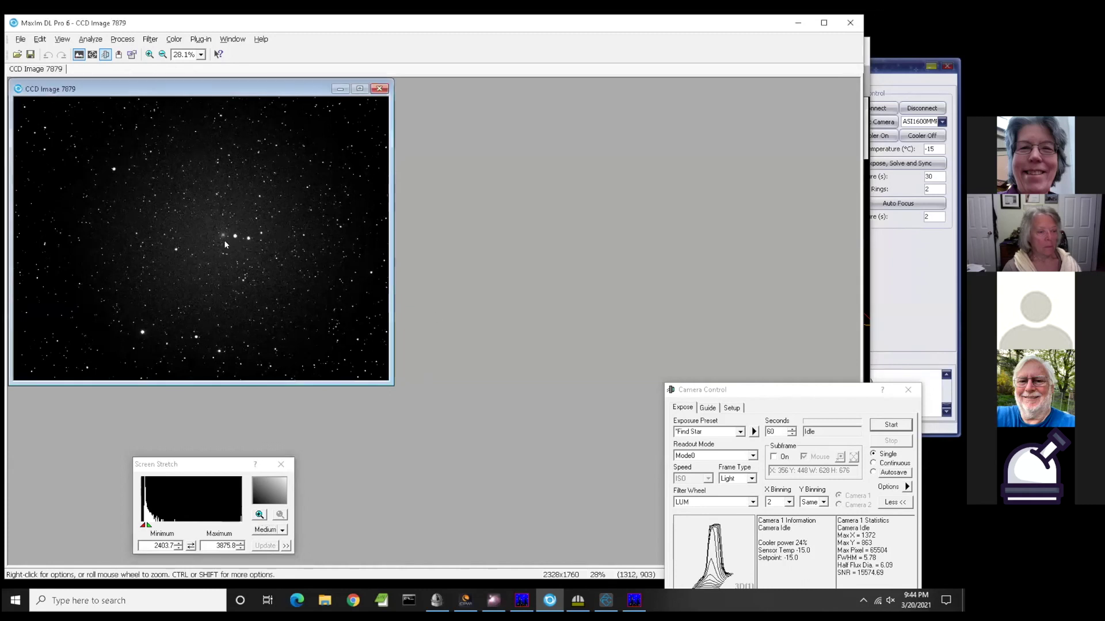
scroll(446, 390, up, 2)
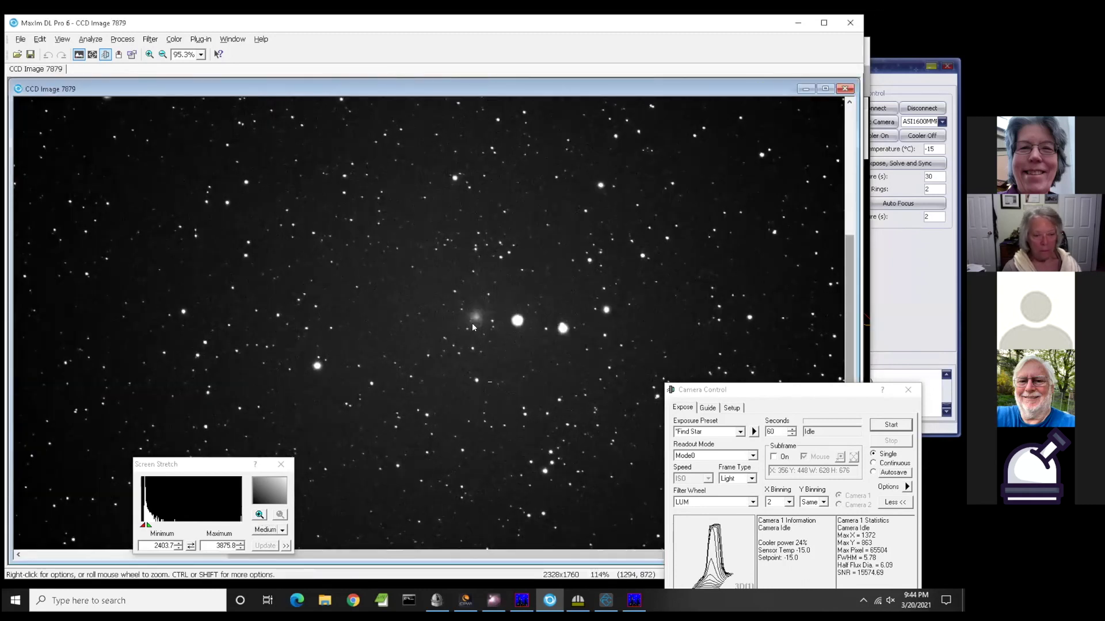
scroll(491, 336, up, 2)
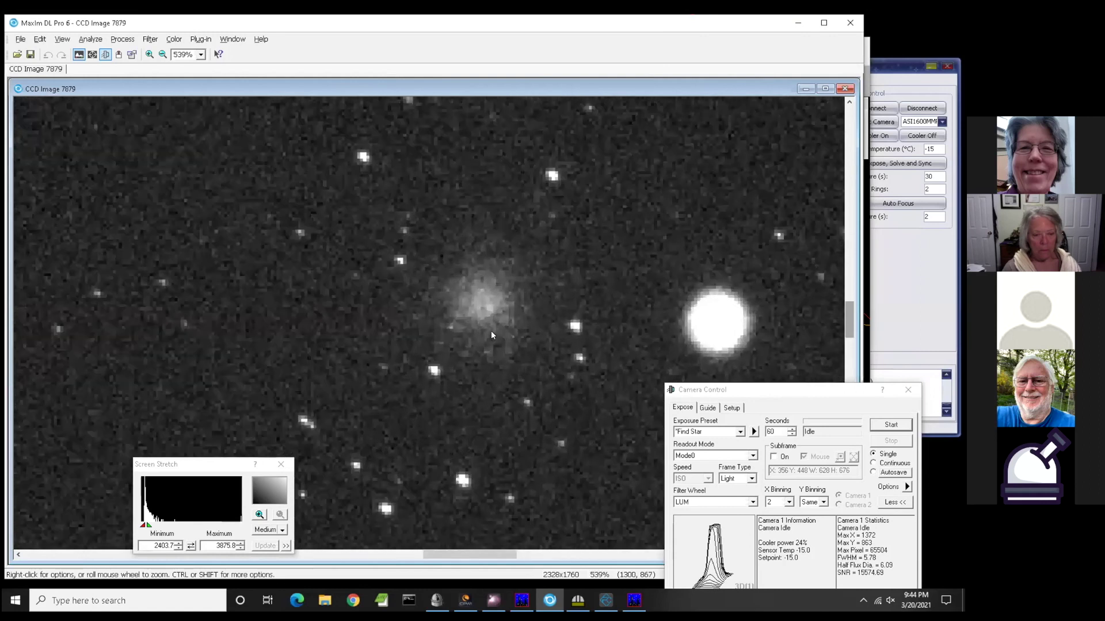
drag(143, 525, 140, 526)
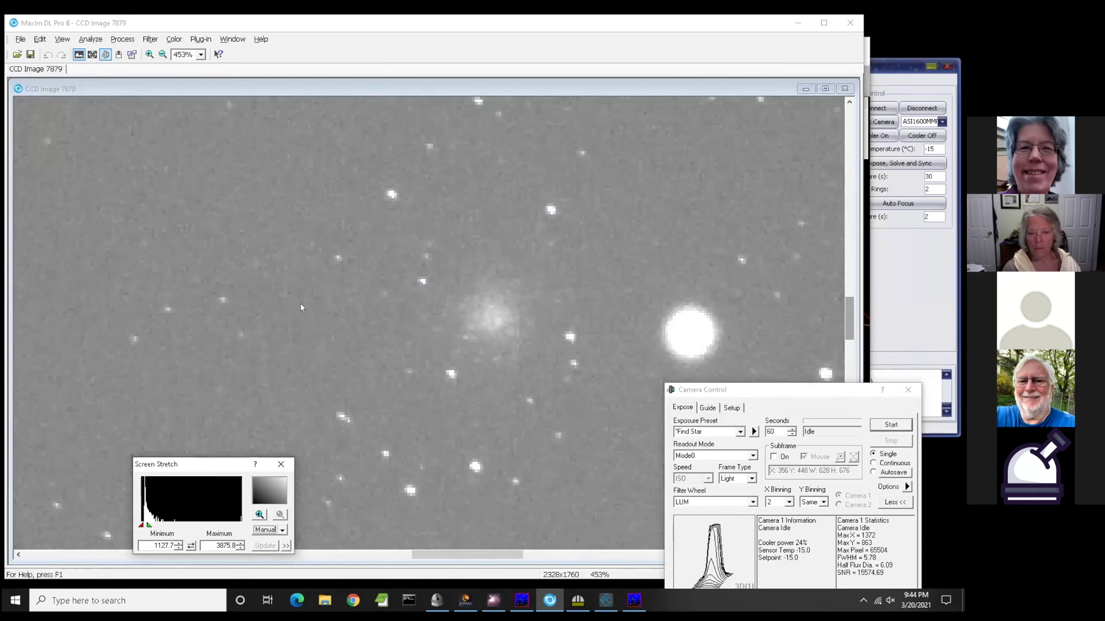
click(122, 39)
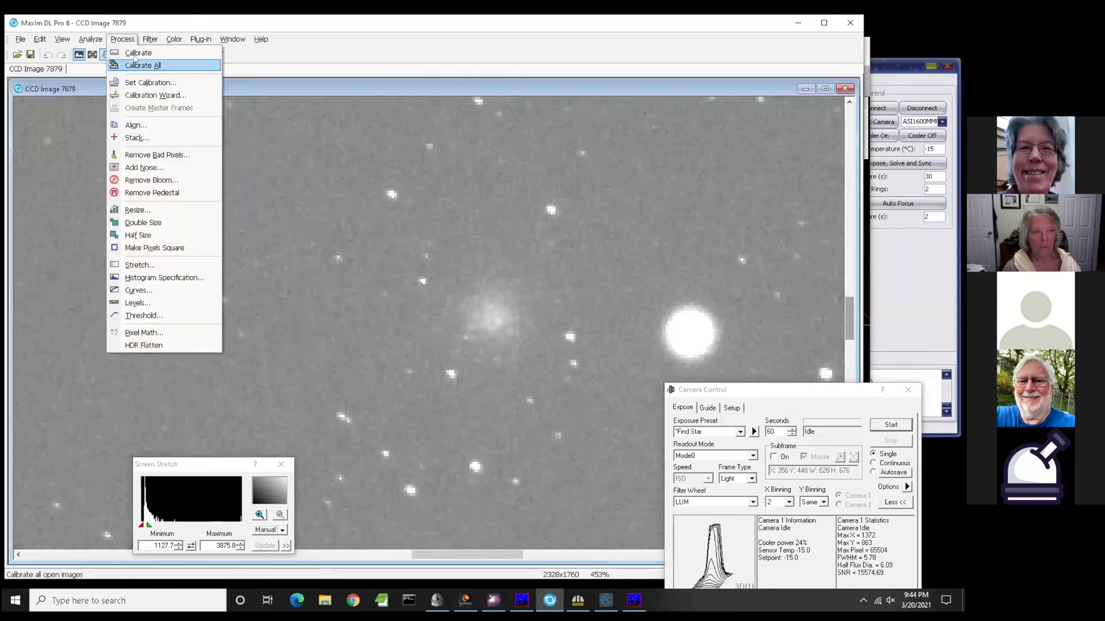
click(138, 65)
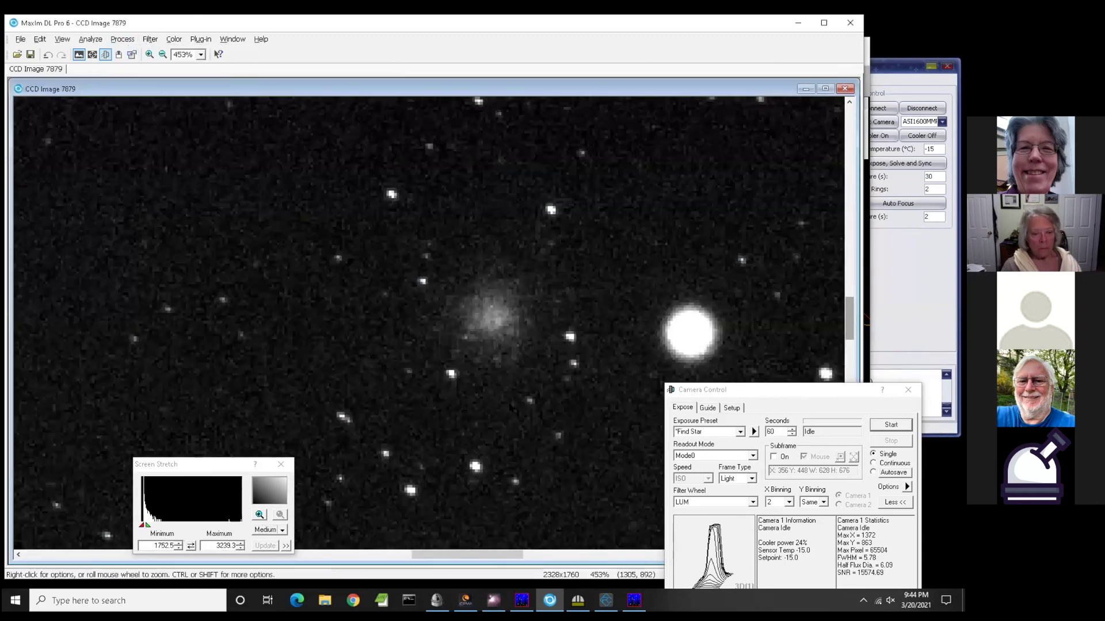
- Inspect the calibrated globular cluster at several magnifications and close the image without saving the changes
scroll(493, 382, down, 2)
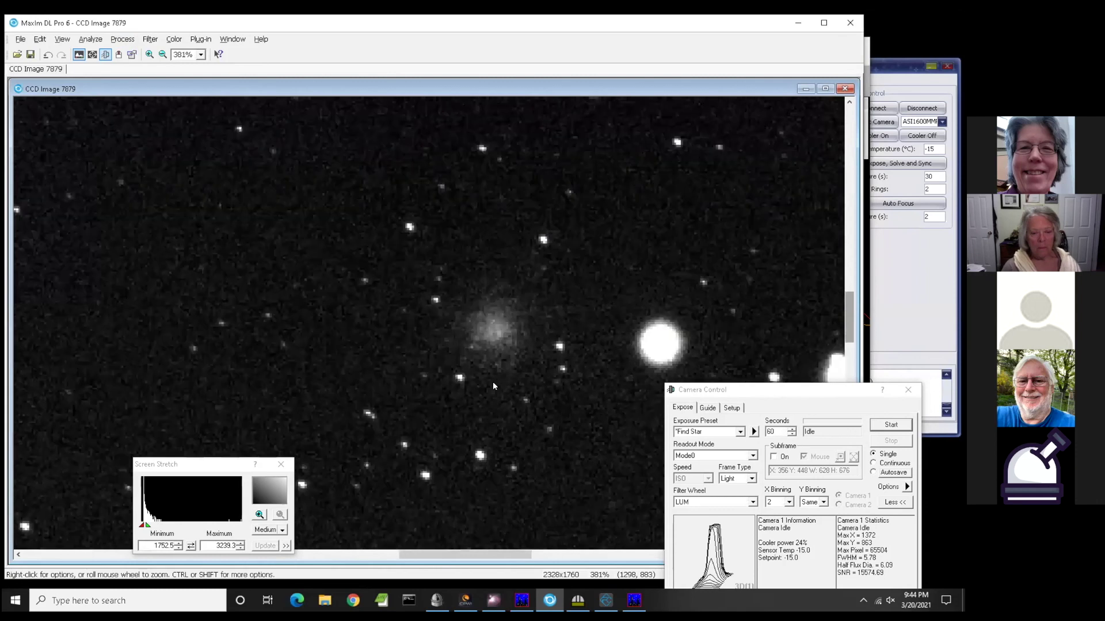
scroll(493, 388, down, 1)
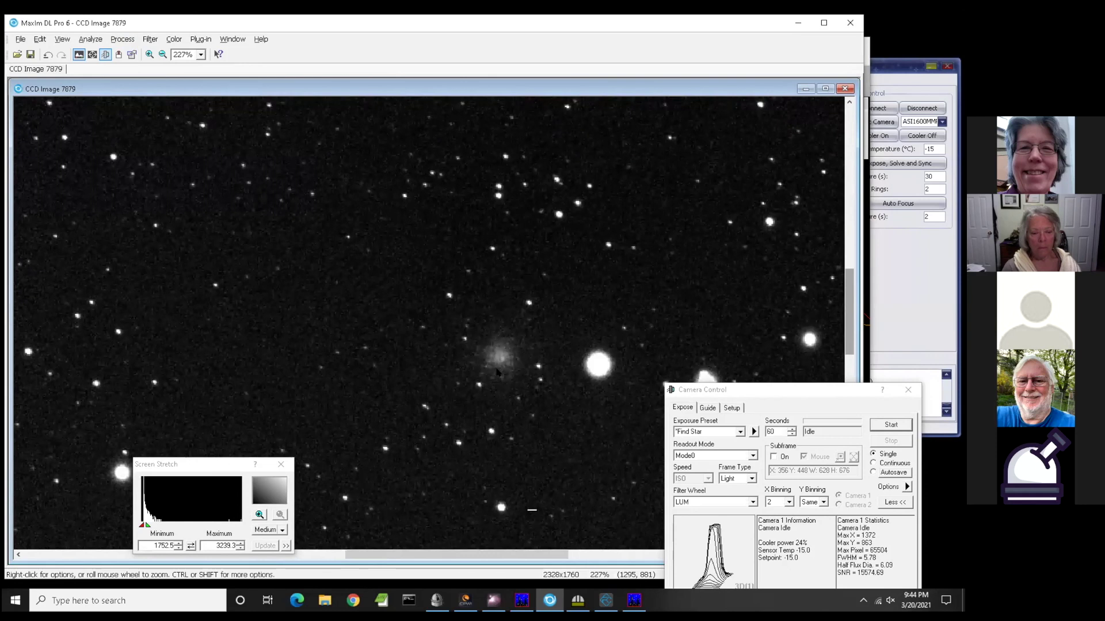
scroll(494, 388, up, 1)
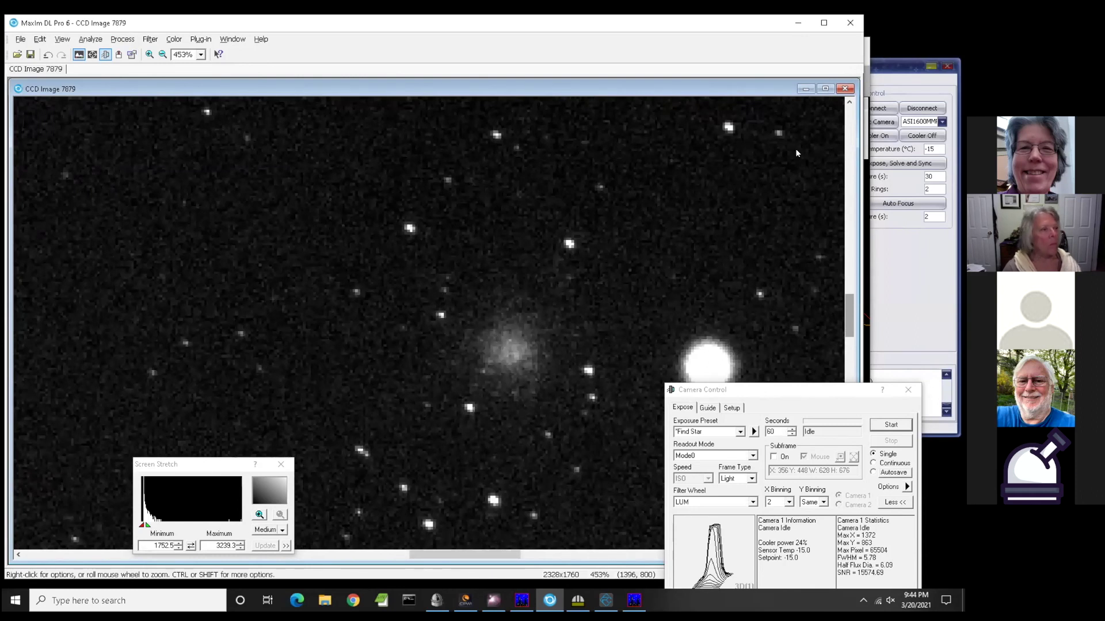
click(843, 89)
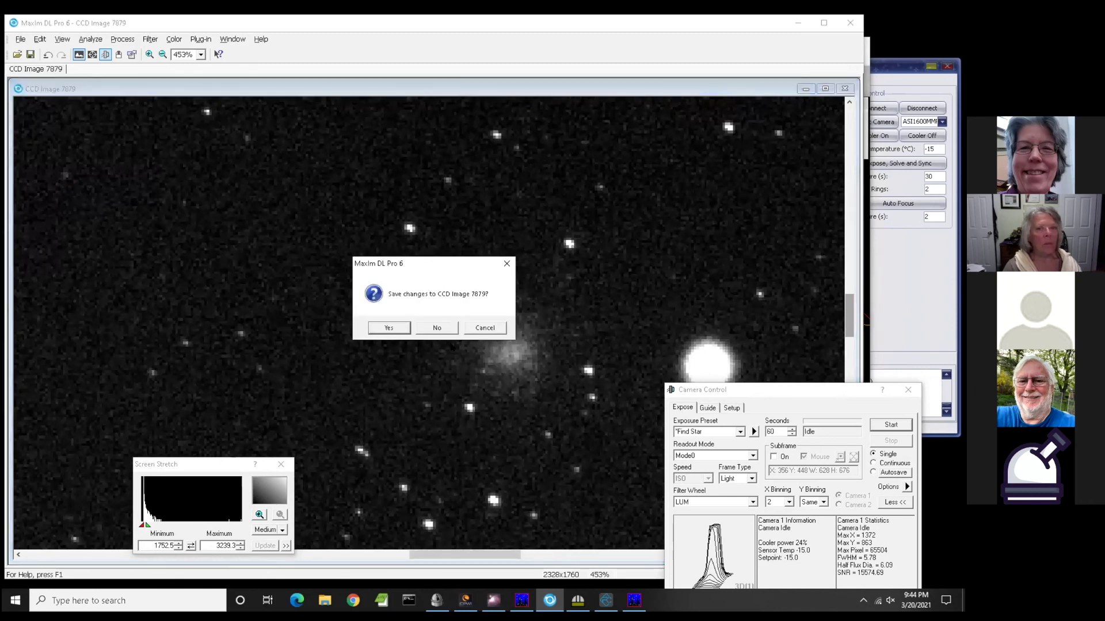
click(444, 330)
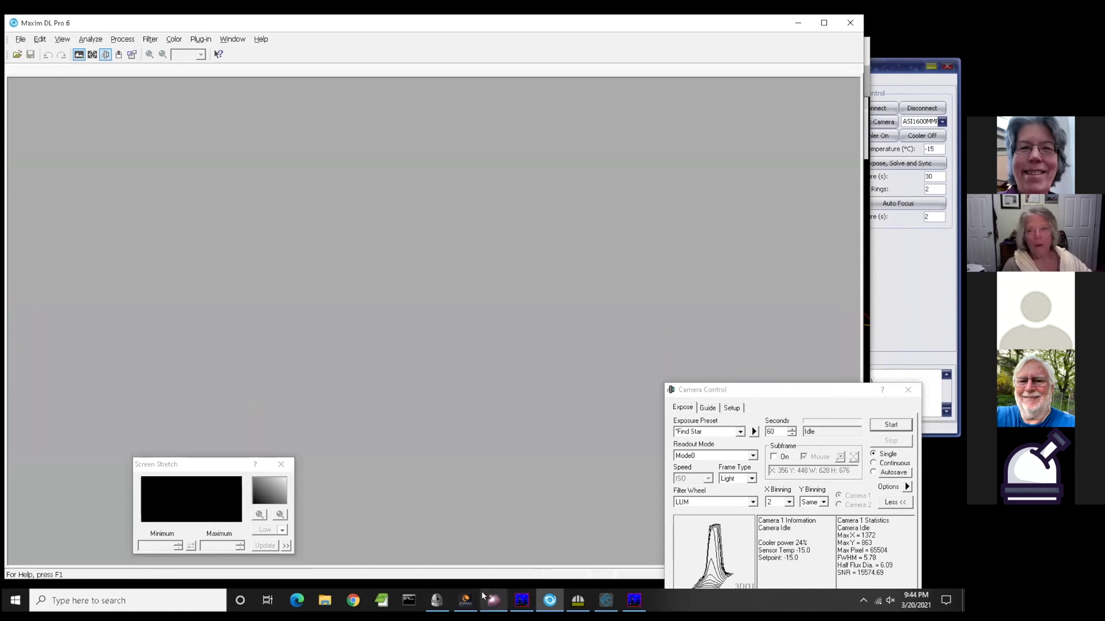
- Switch to MRO Mission Control, close the PA-Focuser program, and connect the focuser through Mission Control
click(436, 600)
drag(738, 68, 493, 81)
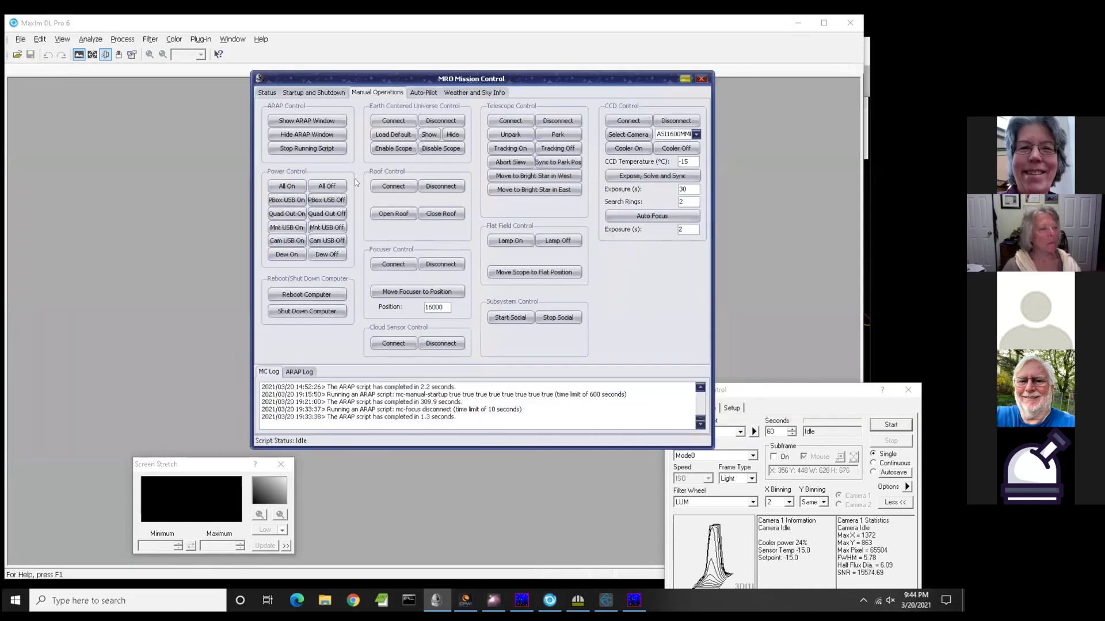
click(608, 597)
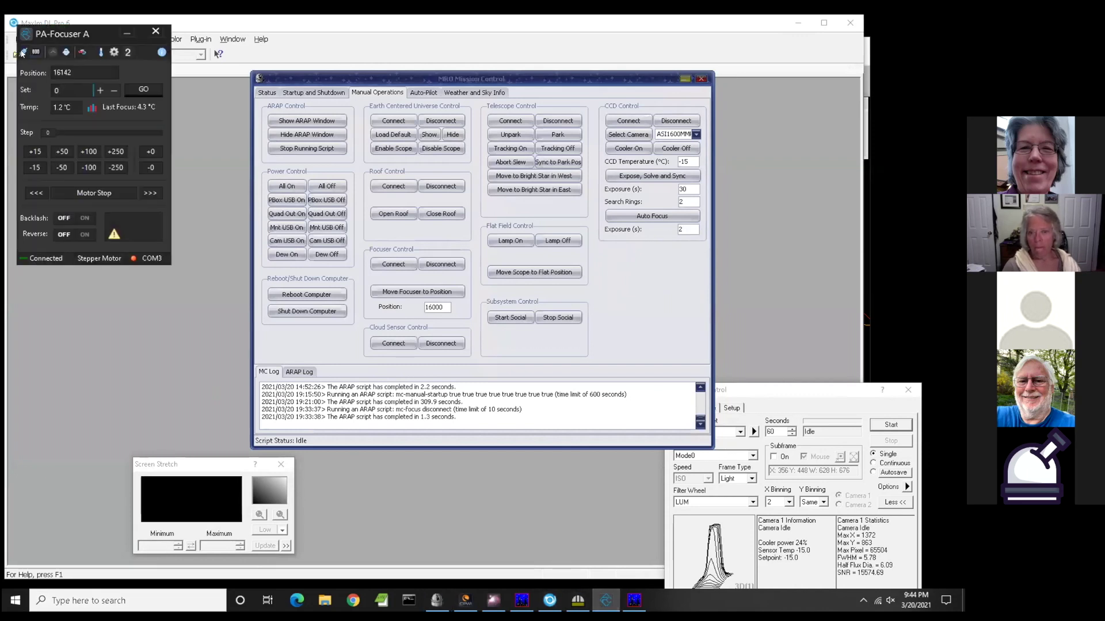
click(155, 32)
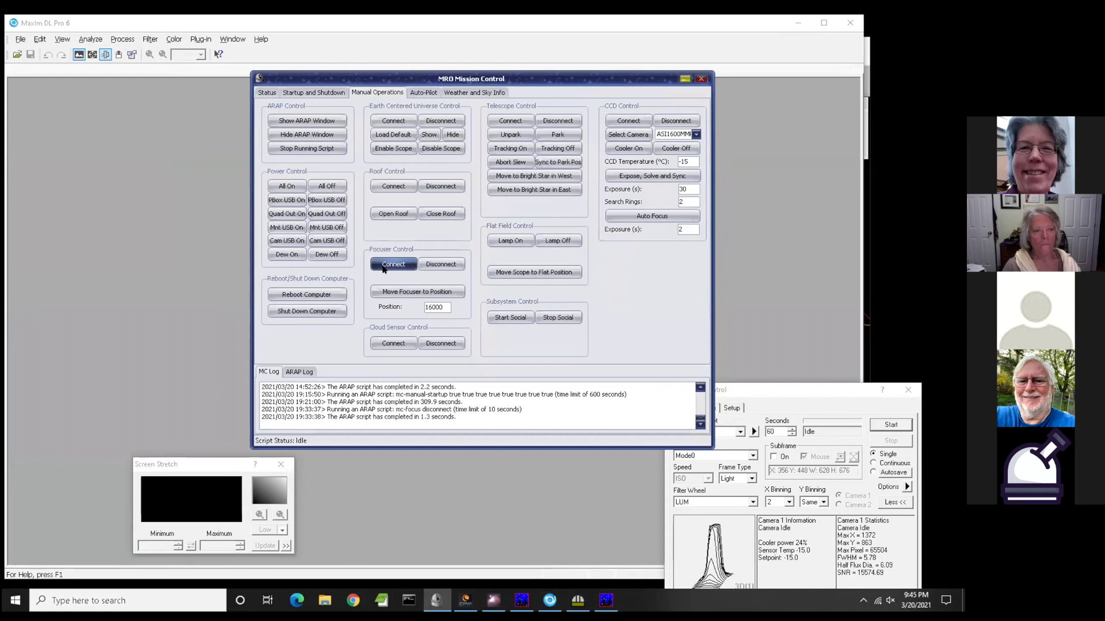
click(380, 264)
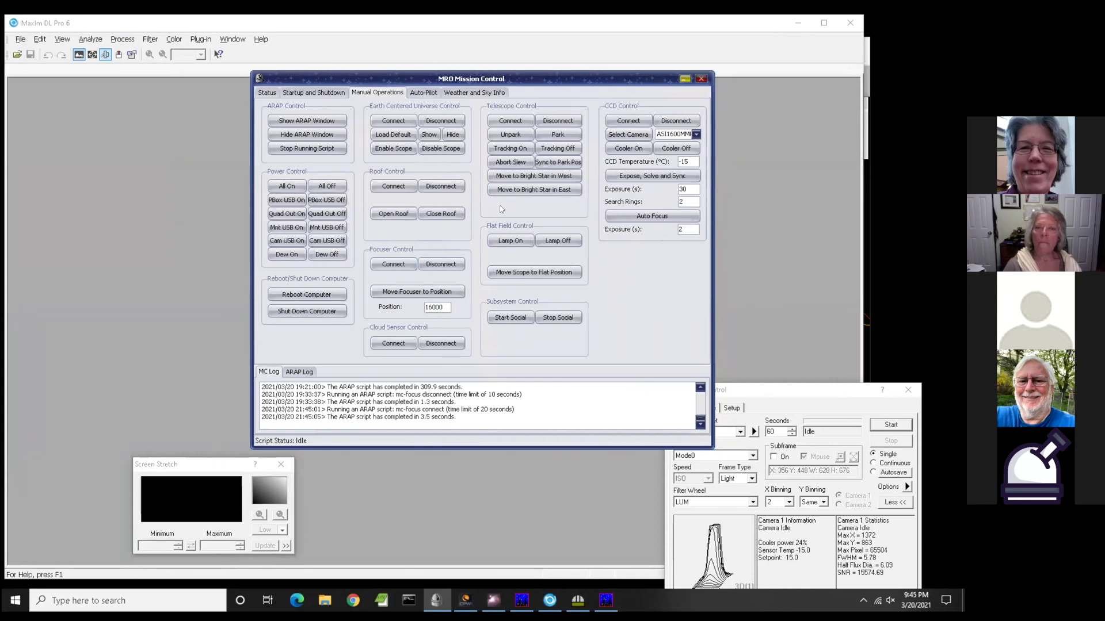
- Engage the observatory's auto-pilot and bring up the Abbey Ridge Auto Pilot window showing the running script's log
click(418, 90)
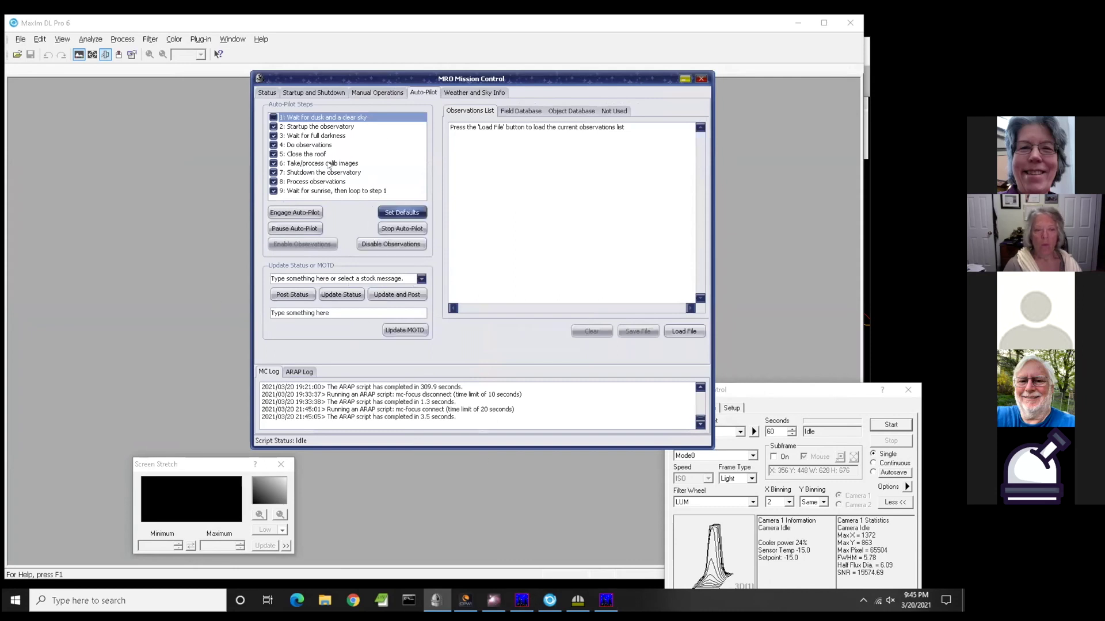
click(303, 214)
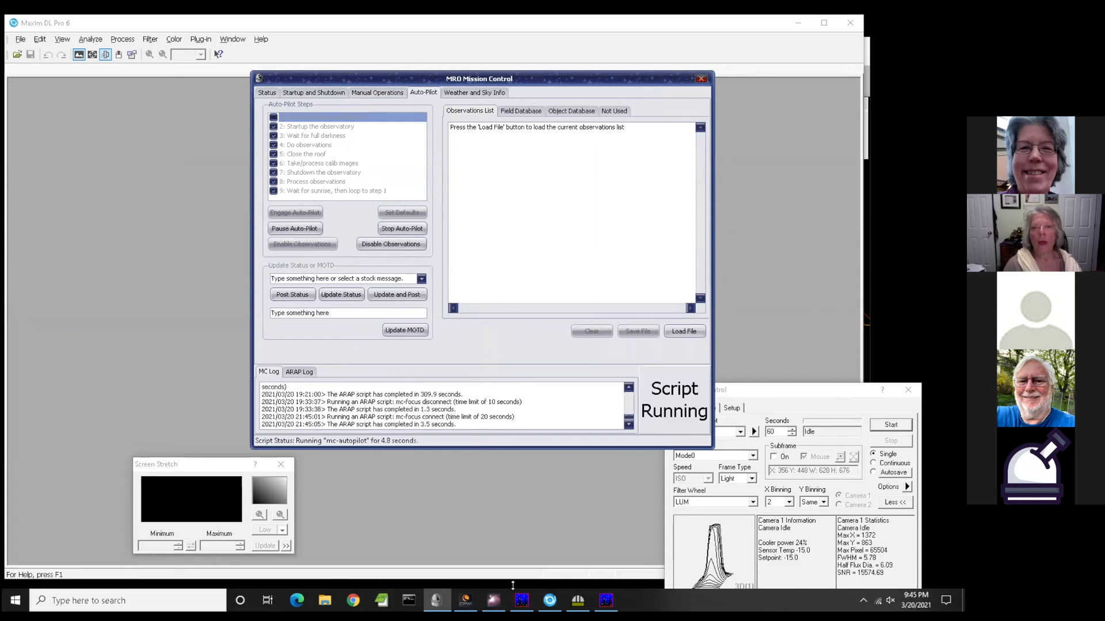
click(525, 599)
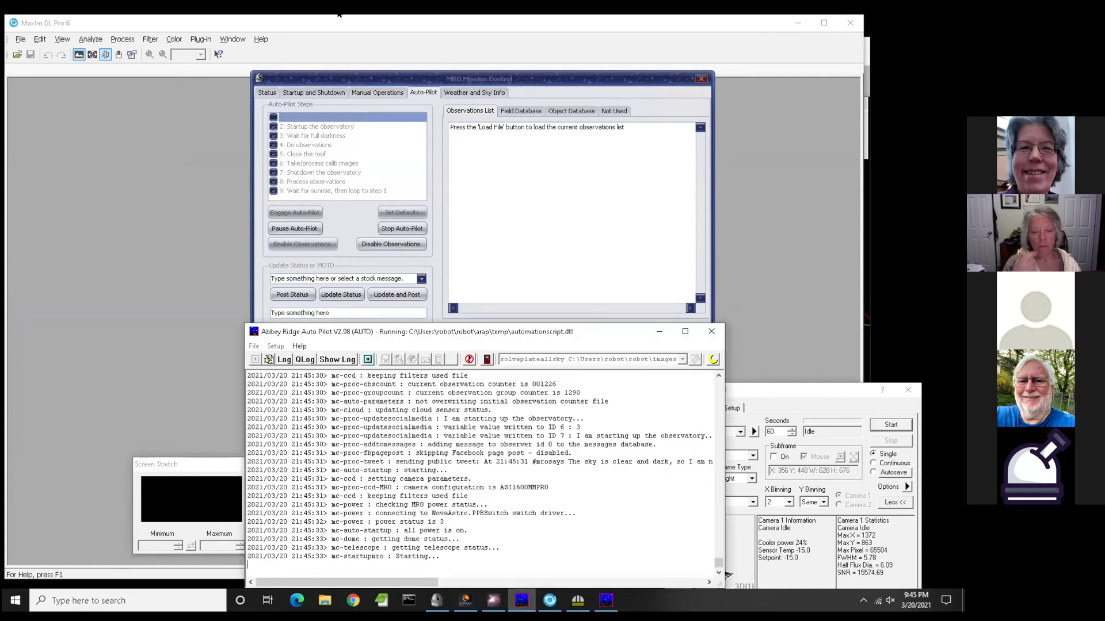